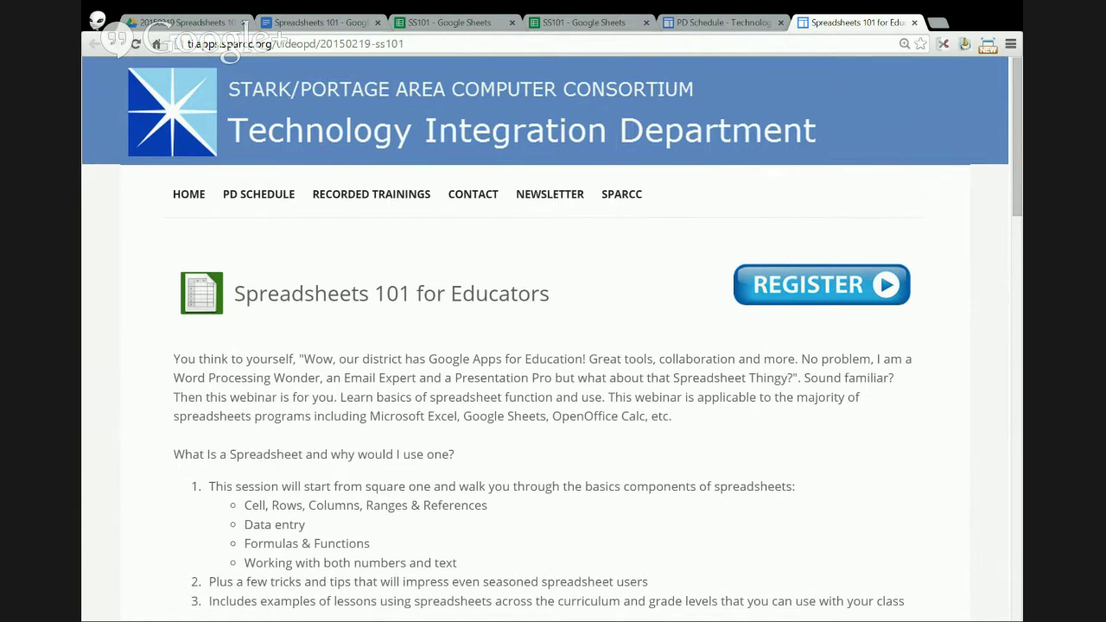
- Switch to the SS101 spreadsheet and add a new blank sheet, Sheet7
left_click(422, 26)
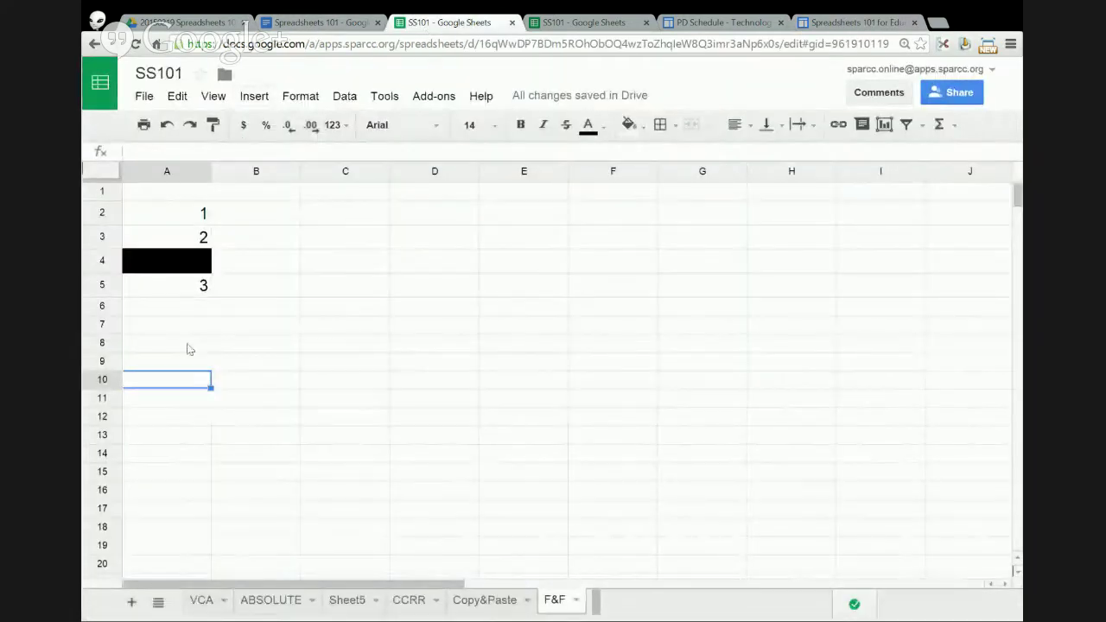
left_click(130, 603)
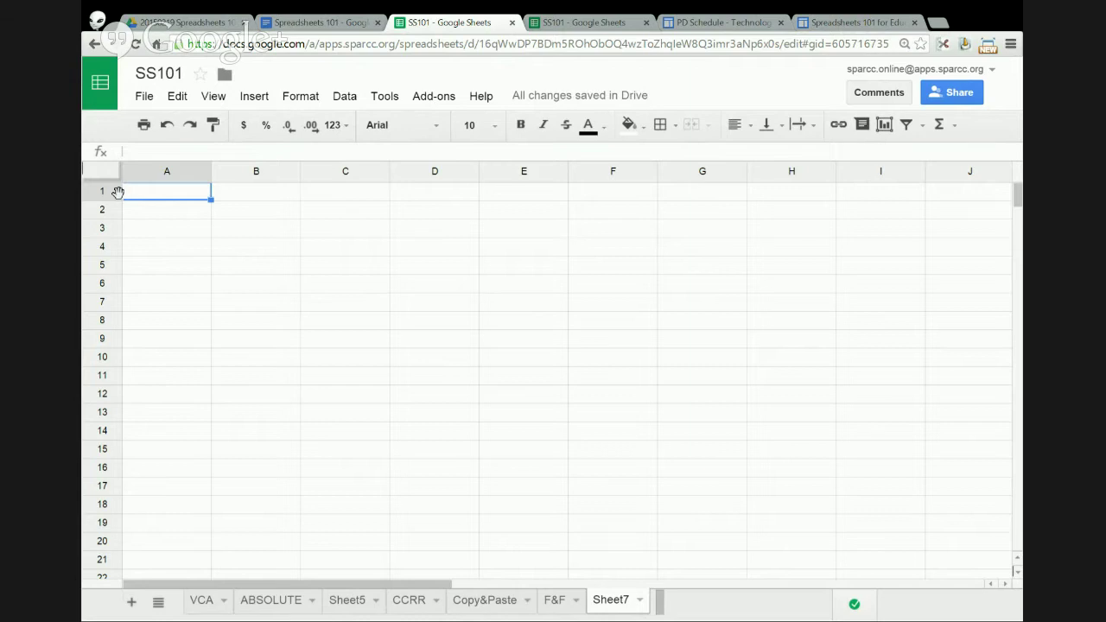
- Move the CCRR tab to the first position in the tab bar, ahead of VCA and ABSOLUTE
left_click(203, 606)
left_click(354, 605)
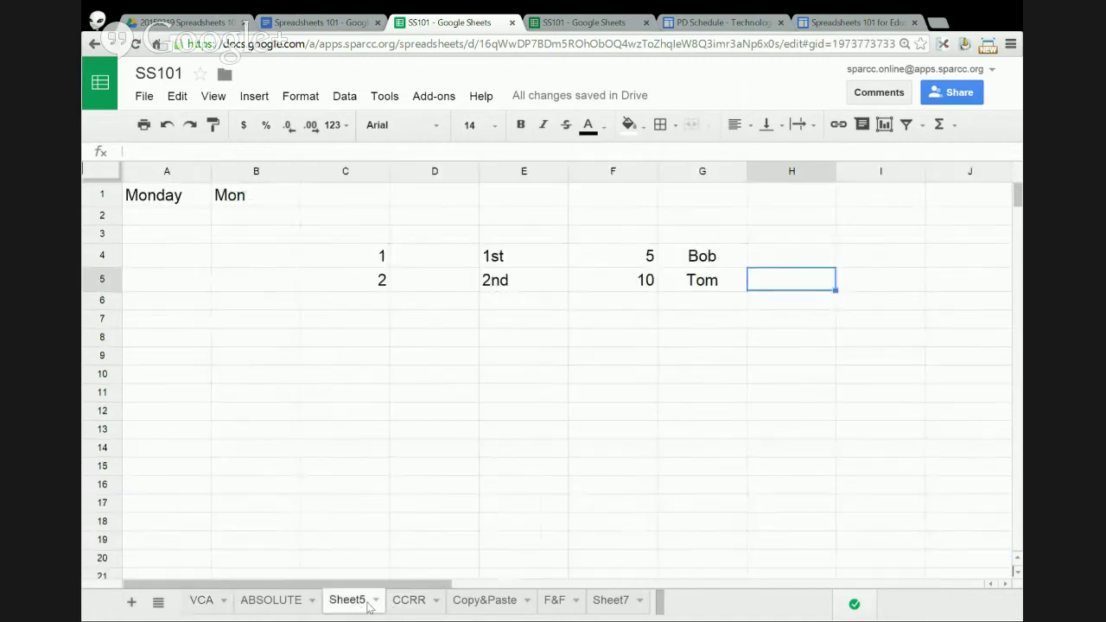
left_click(406, 602)
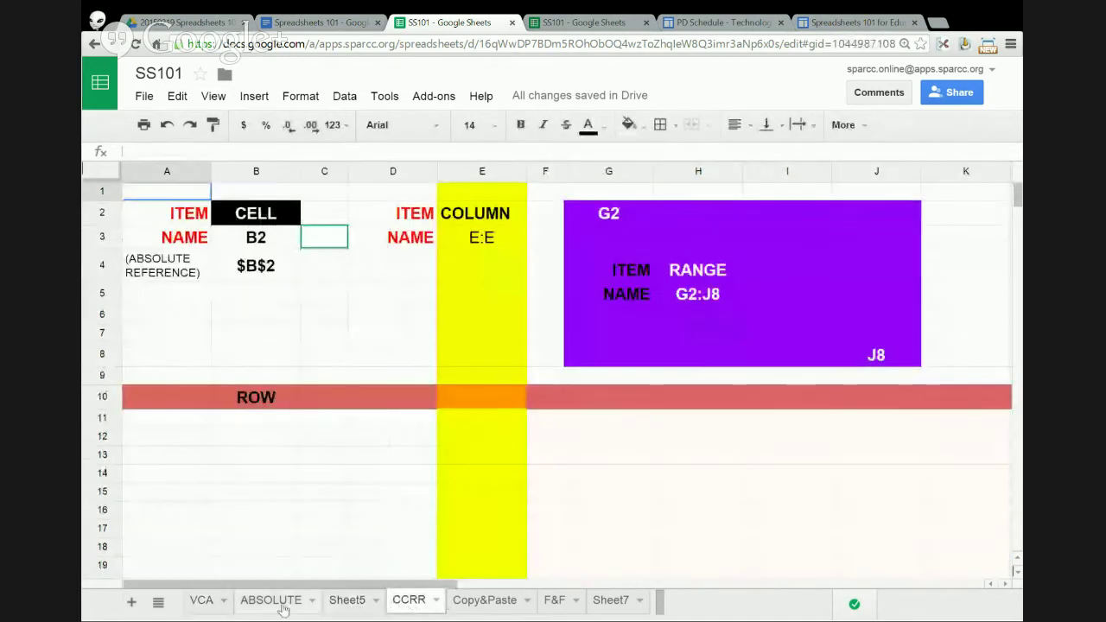
left_click(204, 600)
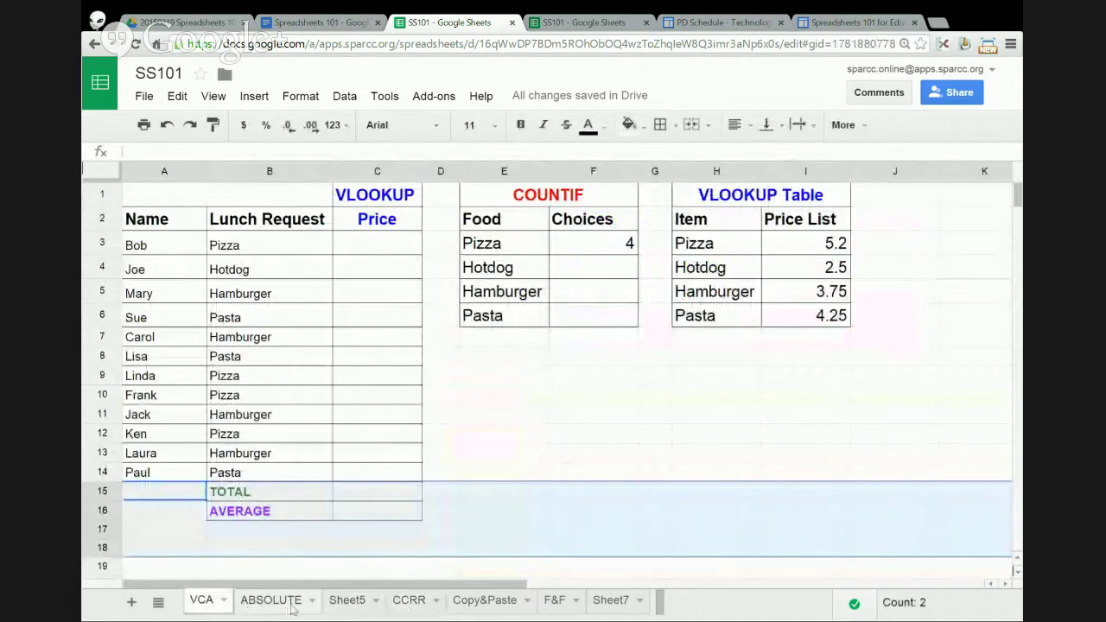
left_click(263, 604)
left_click(342, 605)
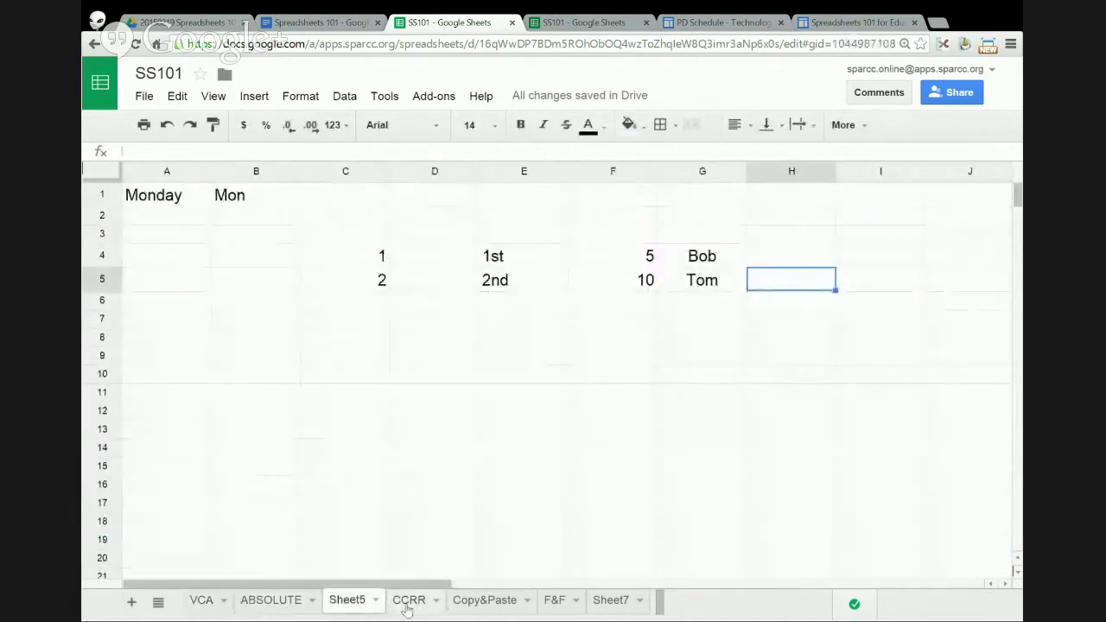
left_click(409, 603)
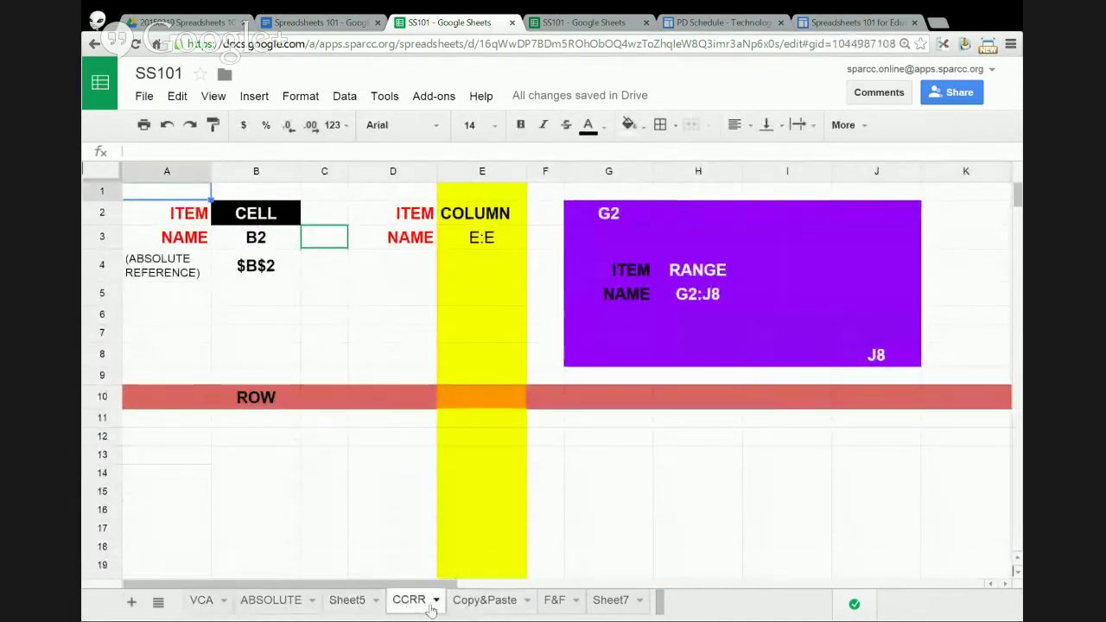
left_click_drag(414, 608, 207, 606)
left_click(257, 604)
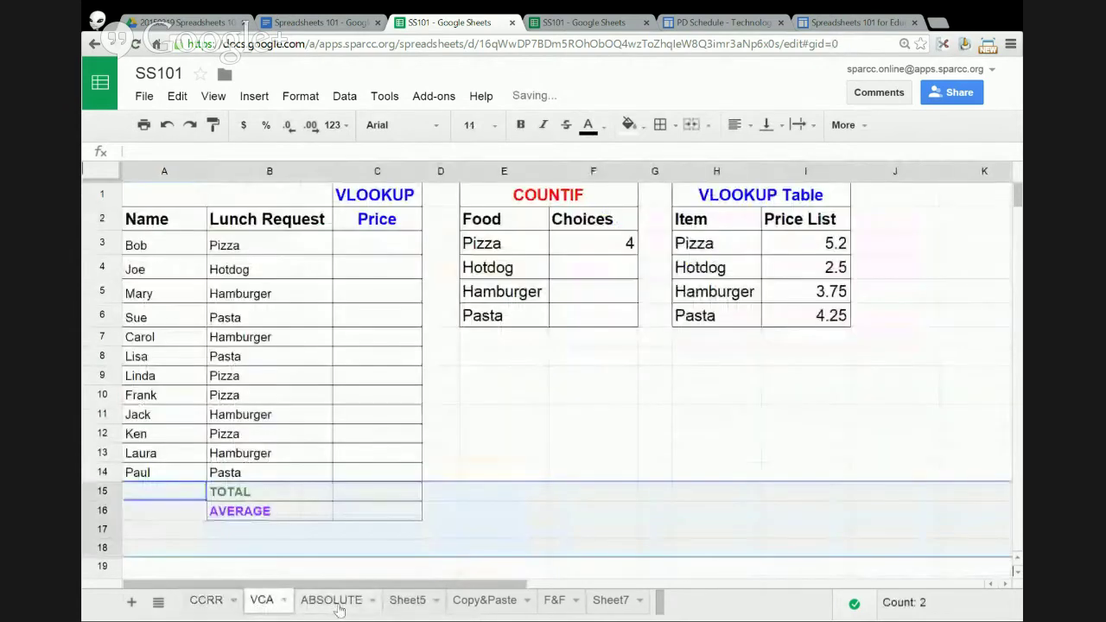
left_click(338, 608)
left_click(216, 605)
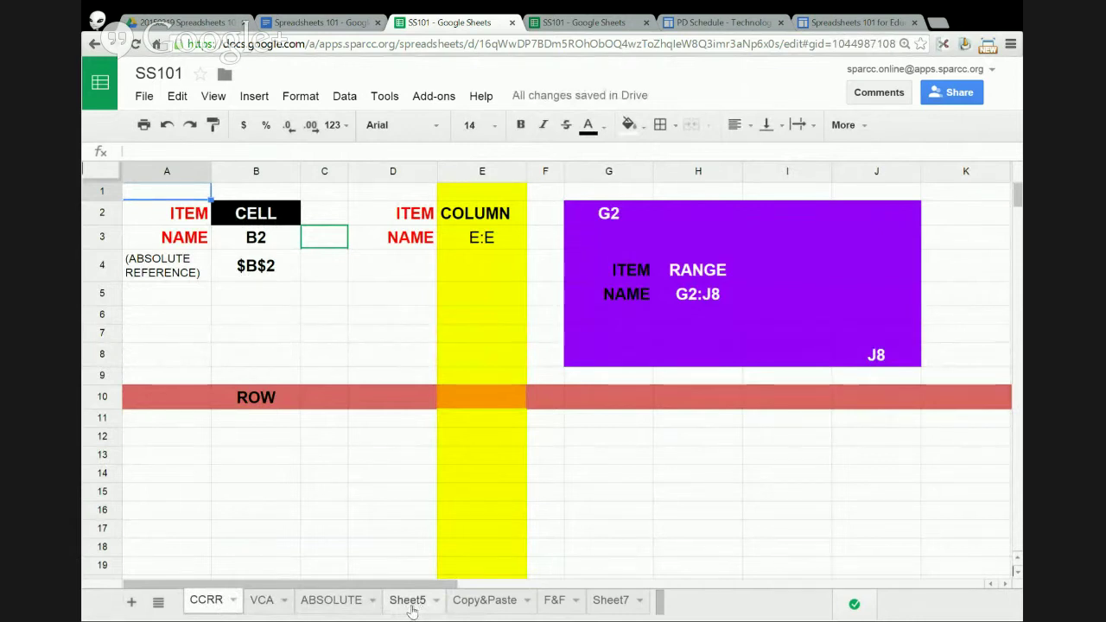
left_click(233, 602)
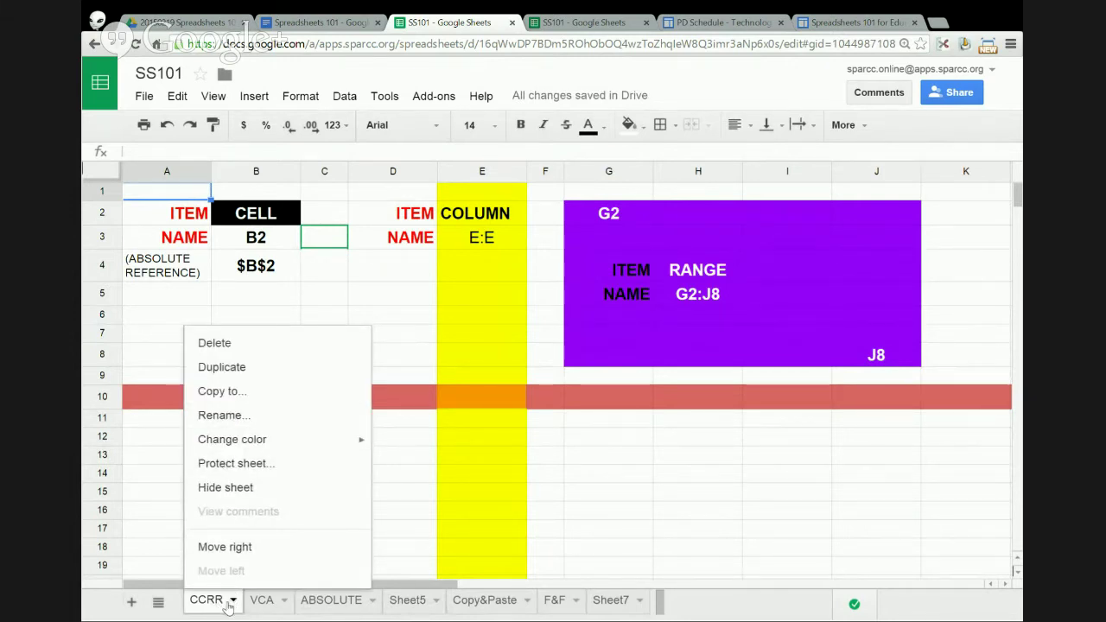
left_click(383, 500)
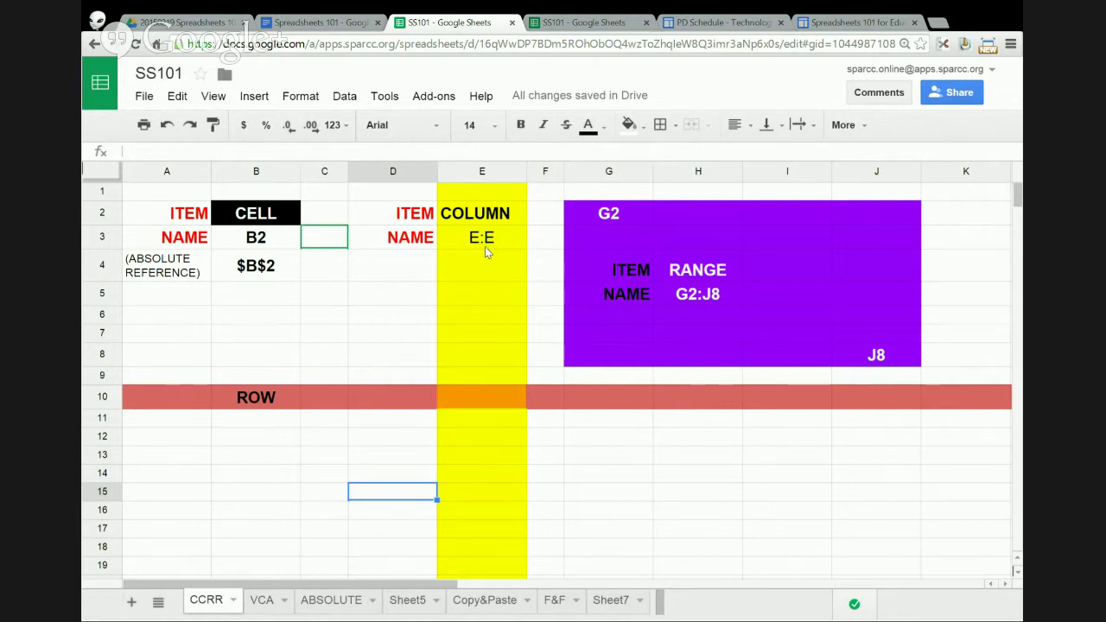
- Select all of column C, then all of row 10 on the CCRR sheet
left_click(320, 171)
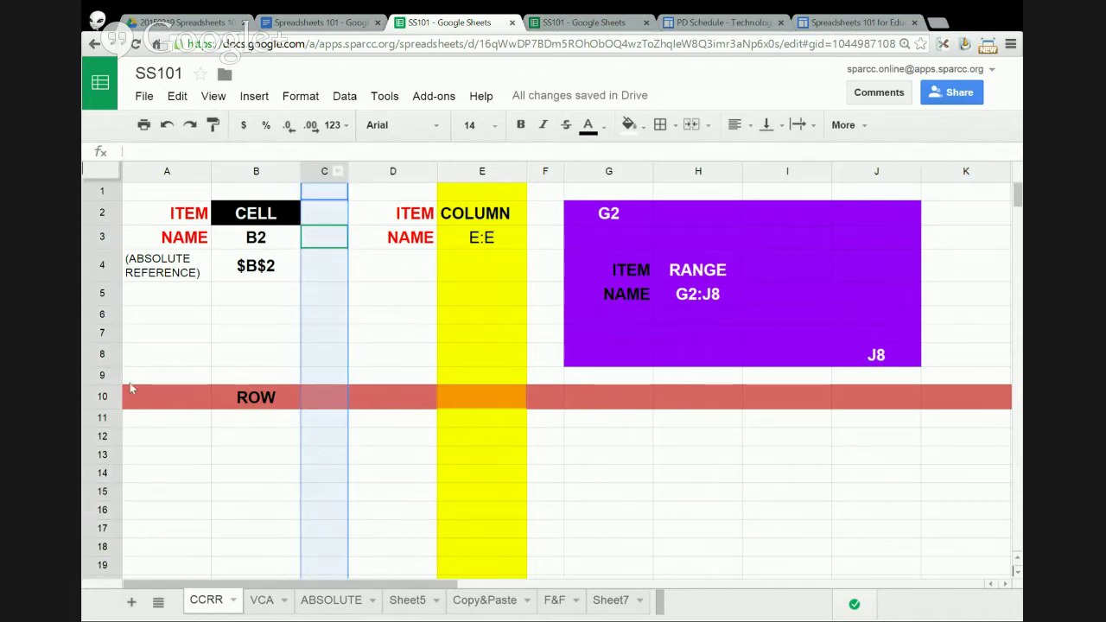
left_click(103, 399)
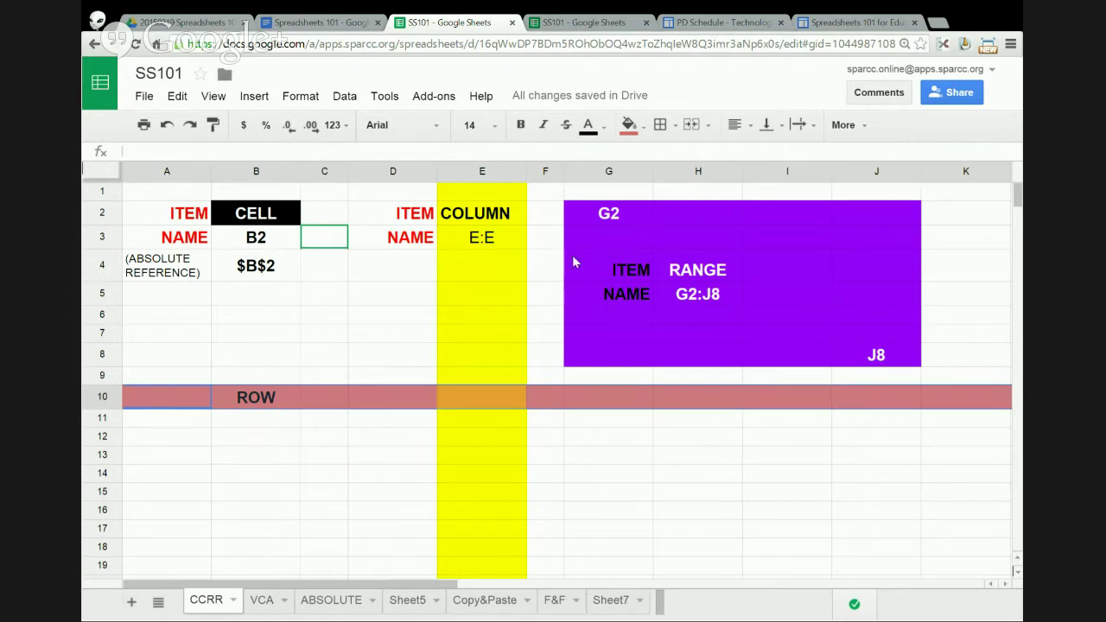
- Select G2, then J8, then the range G2:J8, ending on the RANGE cell H4
left_click(648, 217)
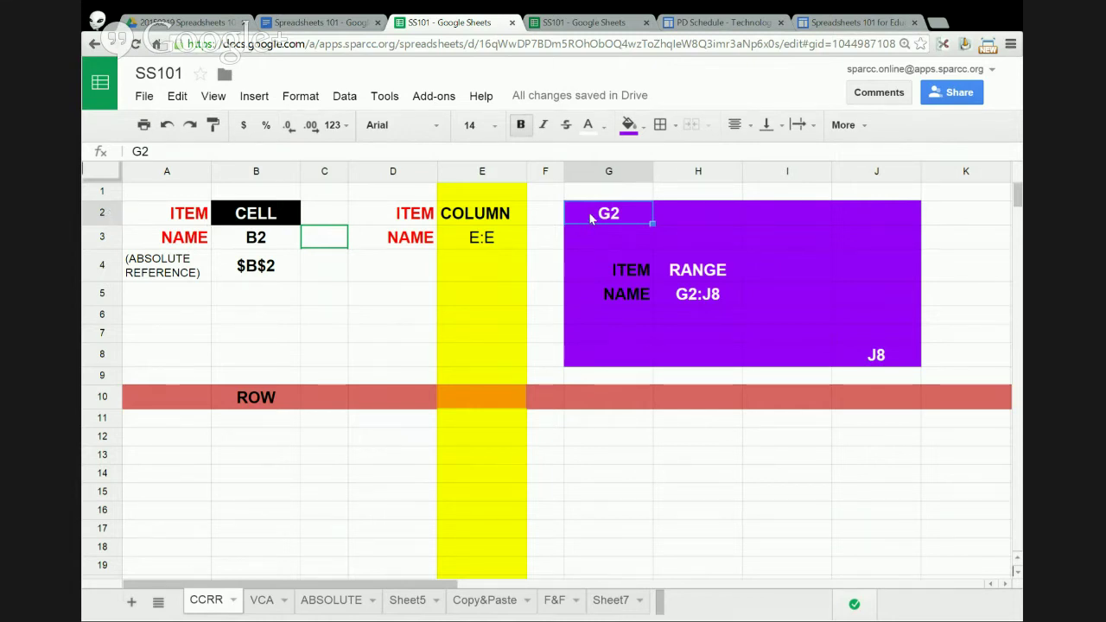
left_click(896, 361)
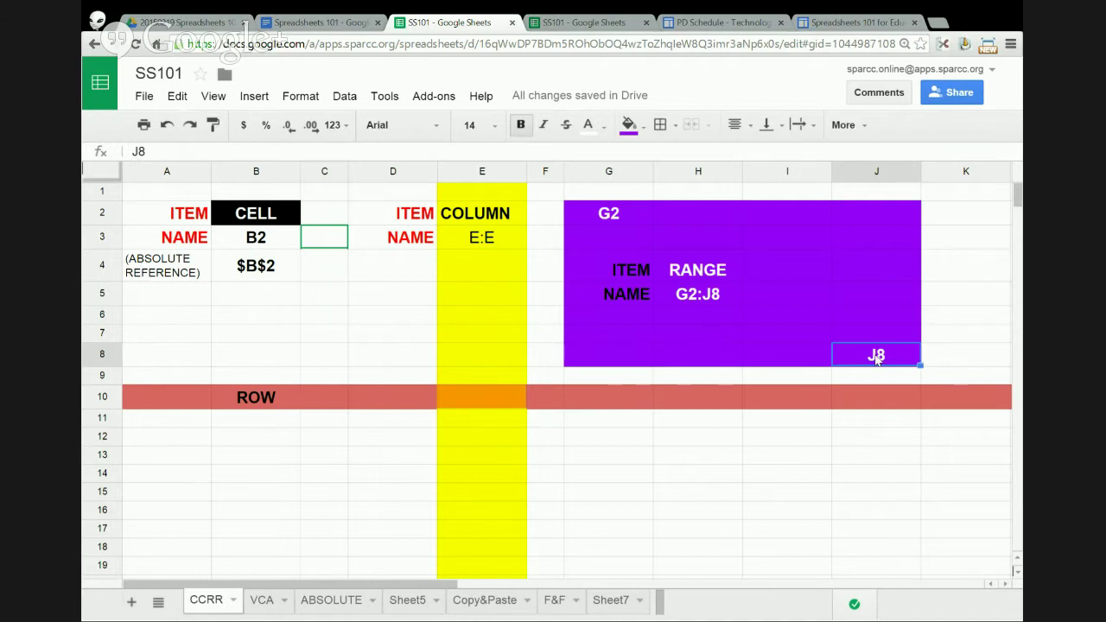
left_click(587, 214)
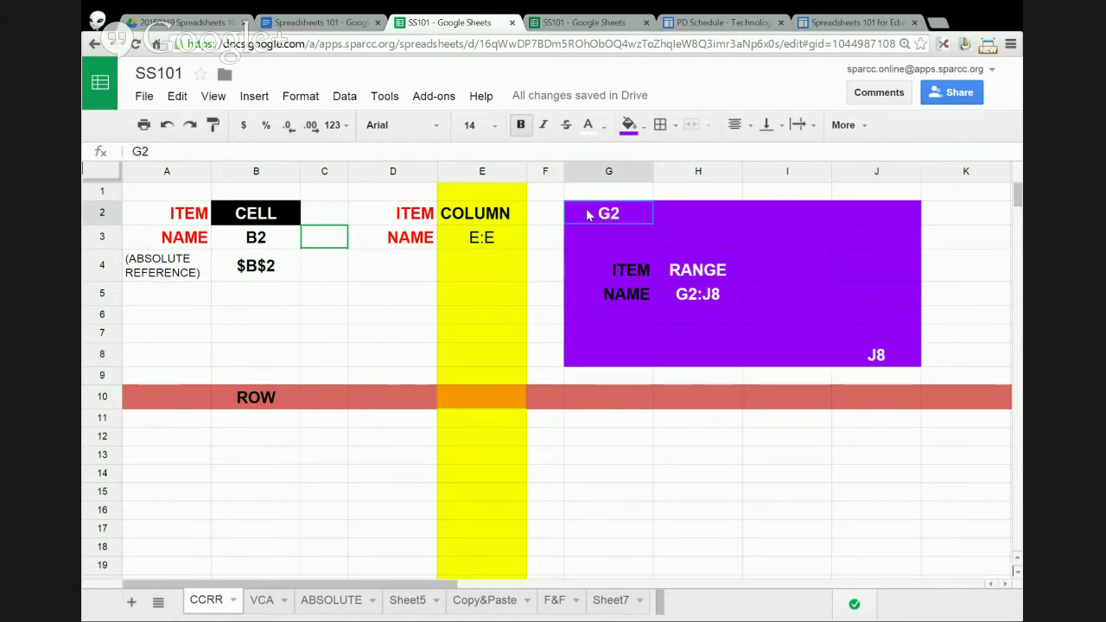
left_click_drag(587, 214, 896, 359)
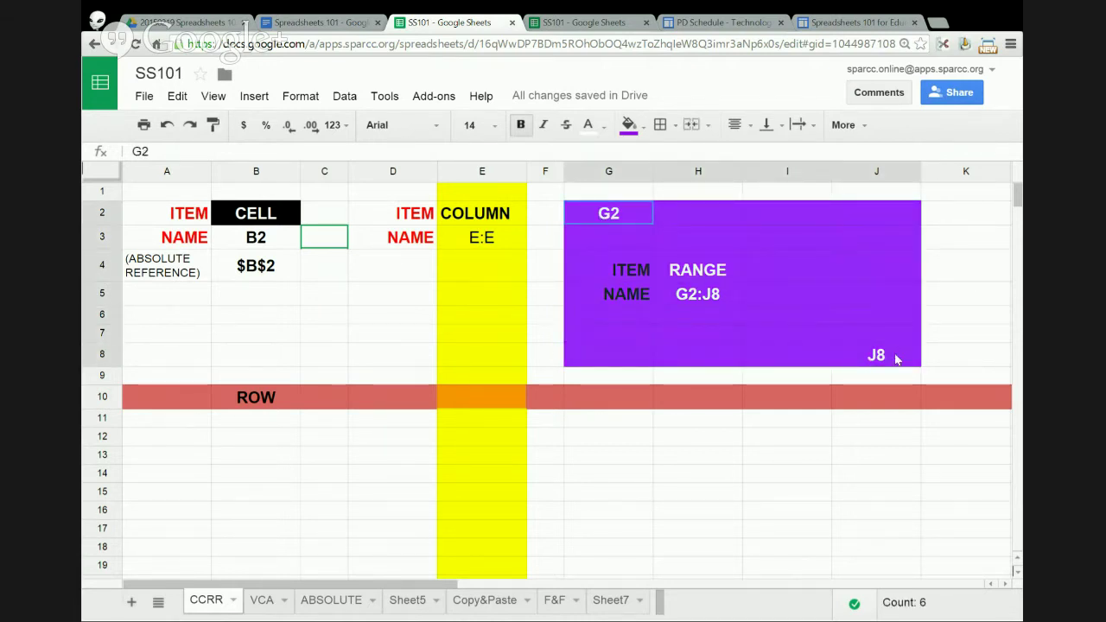
left_click(740, 272)
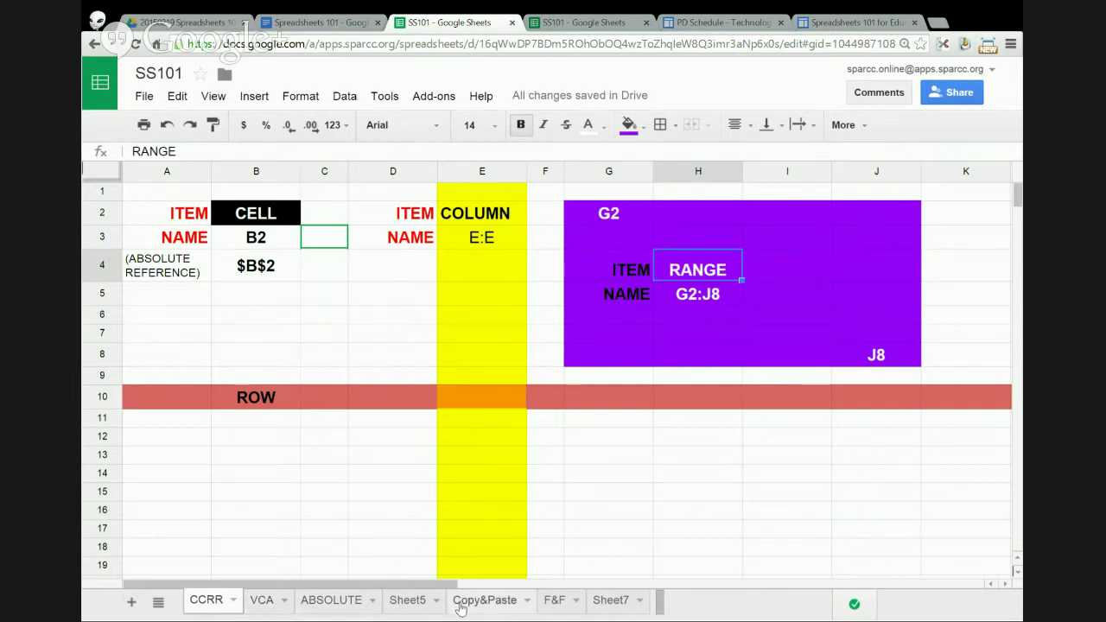
- Add Sheet8 after Sheet5 and click around its empty cells, ending on A3
left_click(409, 603)
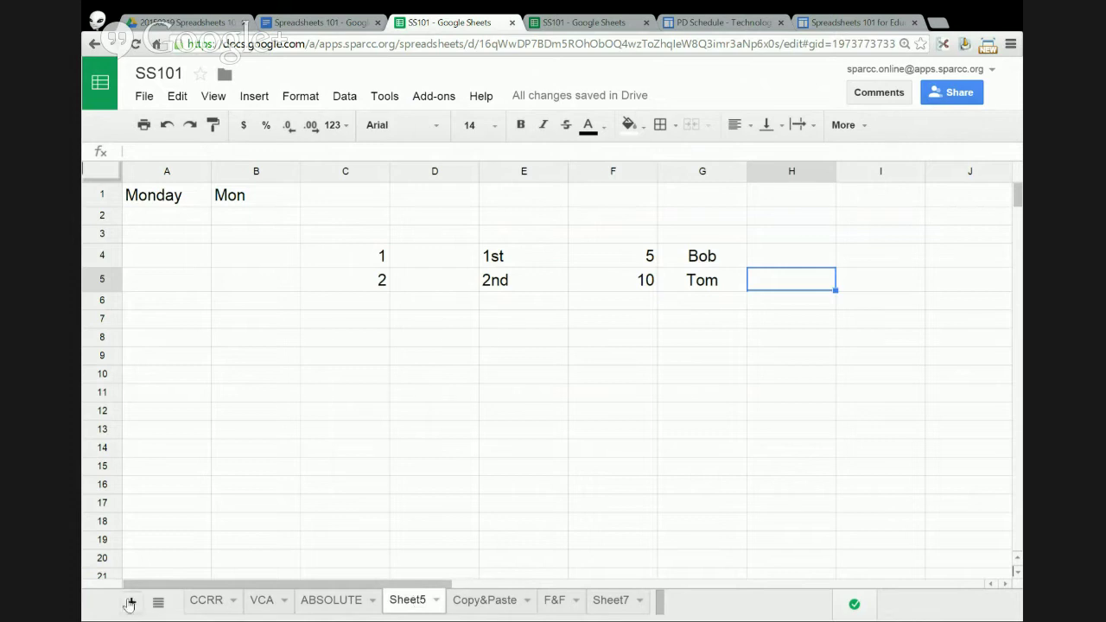
left_click(130, 602)
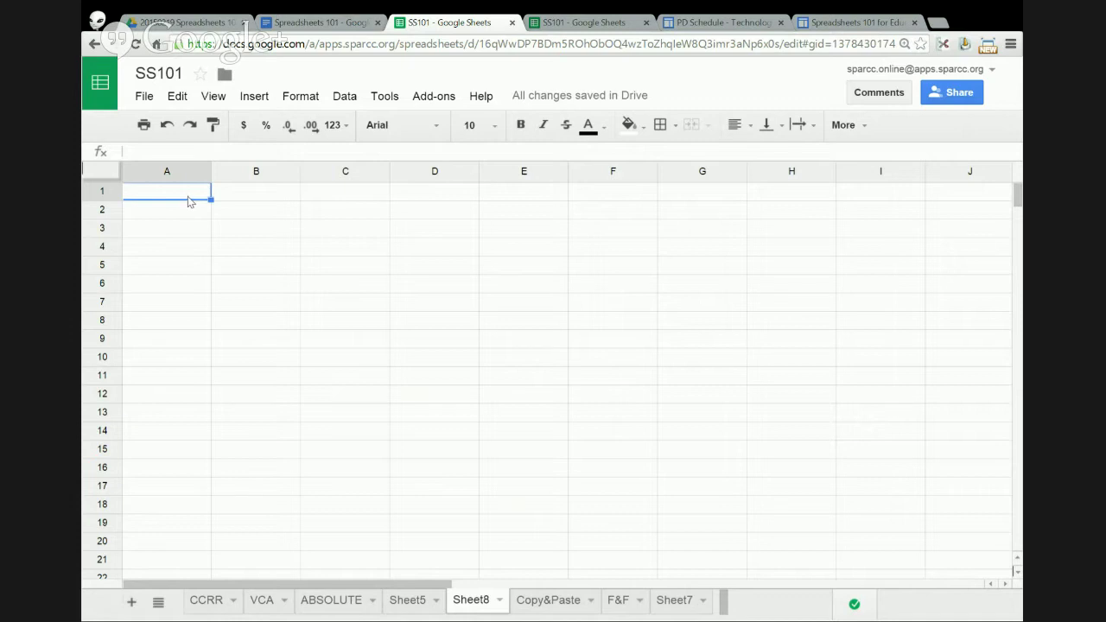
left_click(368, 304)
left_click(395, 228)
left_click(242, 210)
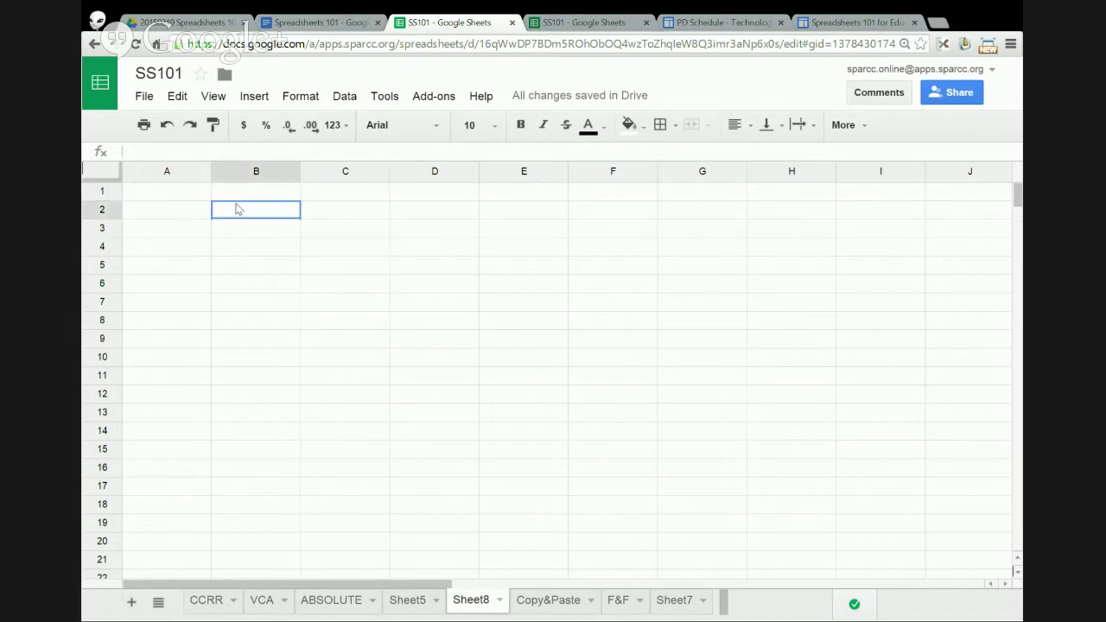
left_click(233, 250)
left_click(329, 308)
left_click(437, 337)
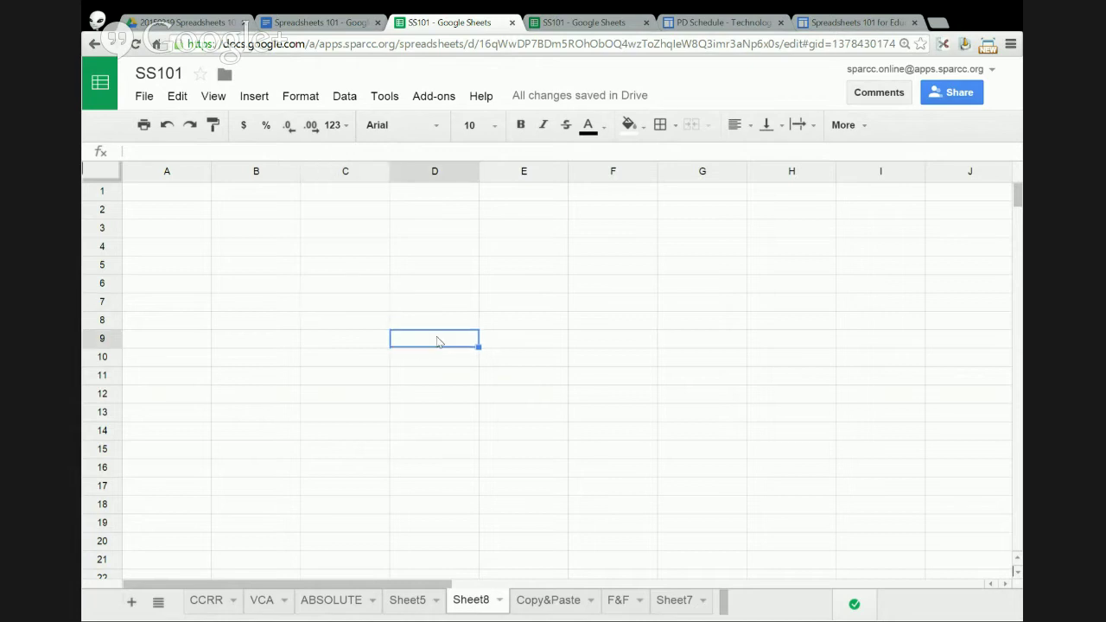
left_click(288, 248)
left_click(190, 233)
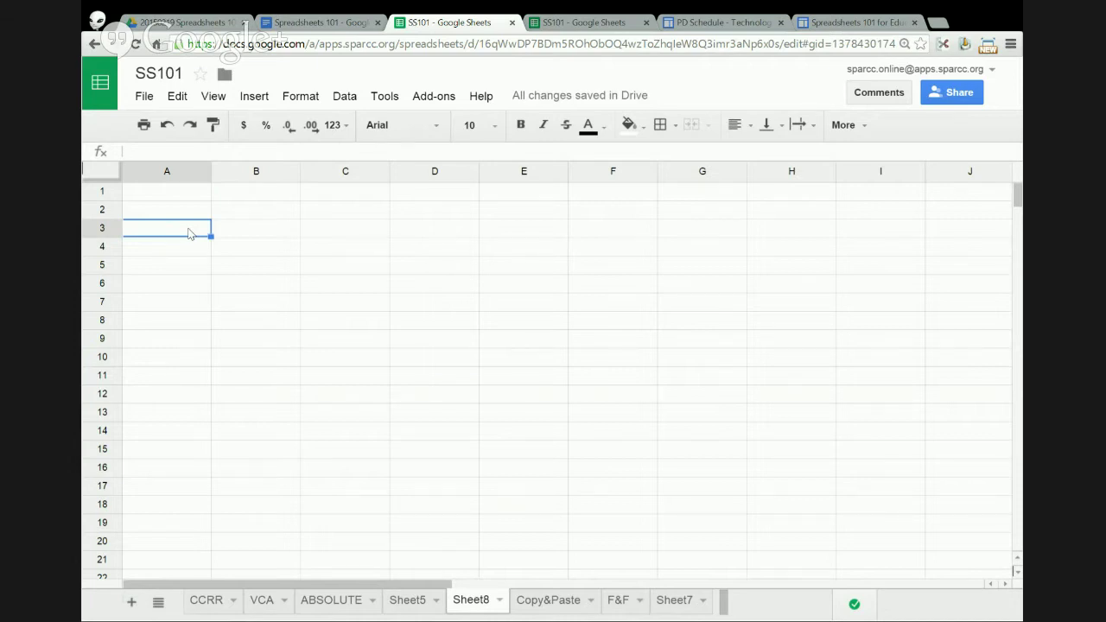
- Enter a first name in A3, then cancel the same entry typed into B3
type("Anthony")
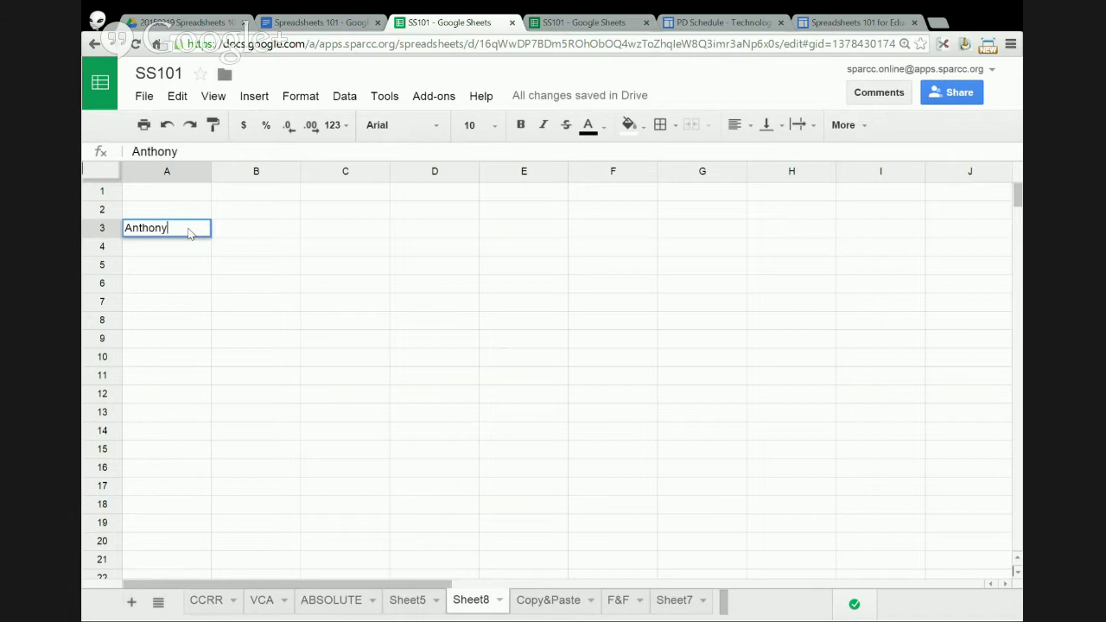
key("Return")
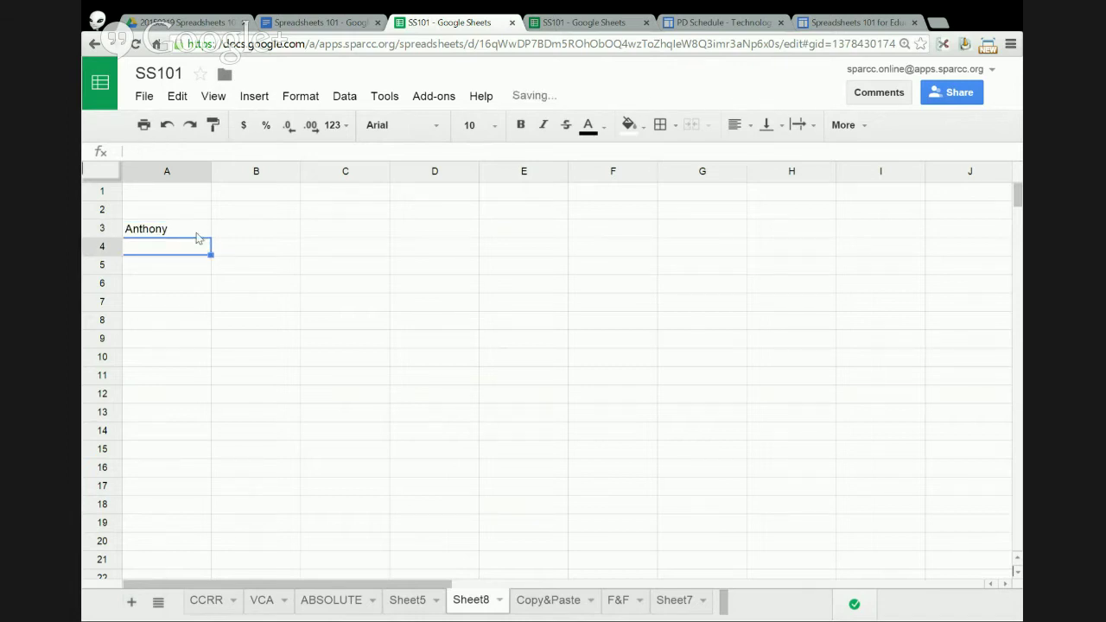
left_click(244, 233)
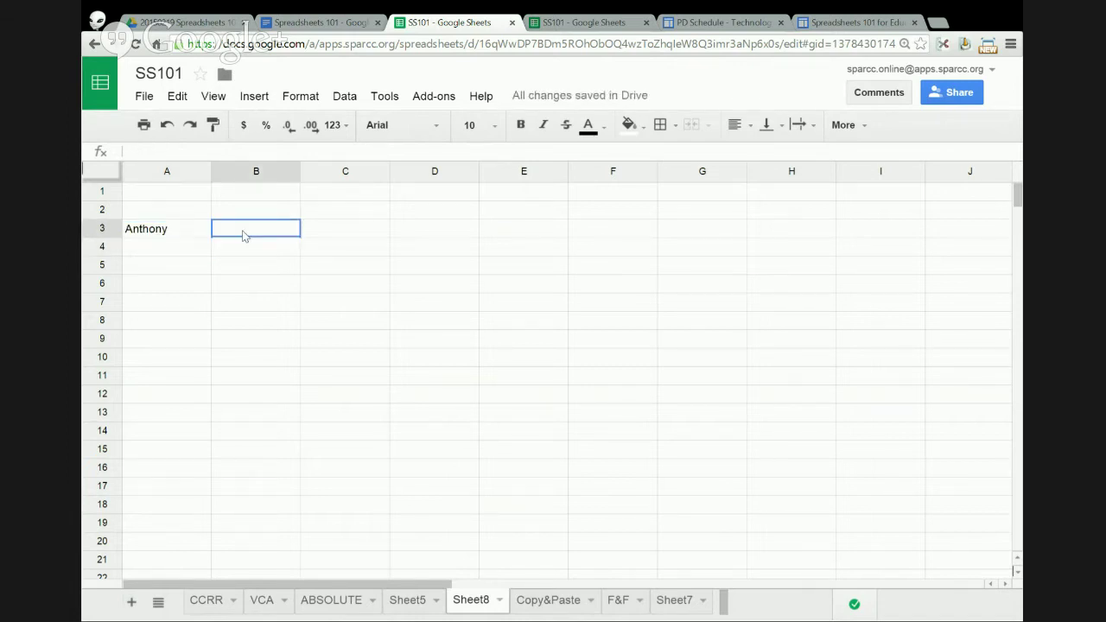
type("Anthony")
key("Escape")
- Narrow column A, then auto-fit it to the name in A3
left_click(191, 237)
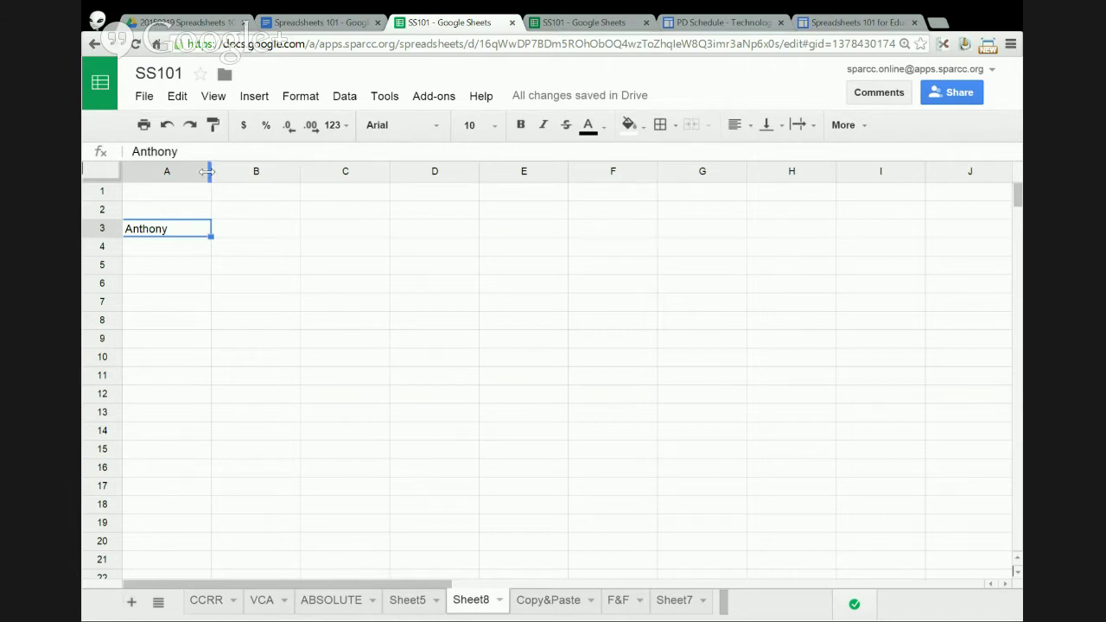
left_click_drag(208, 171, 156, 170)
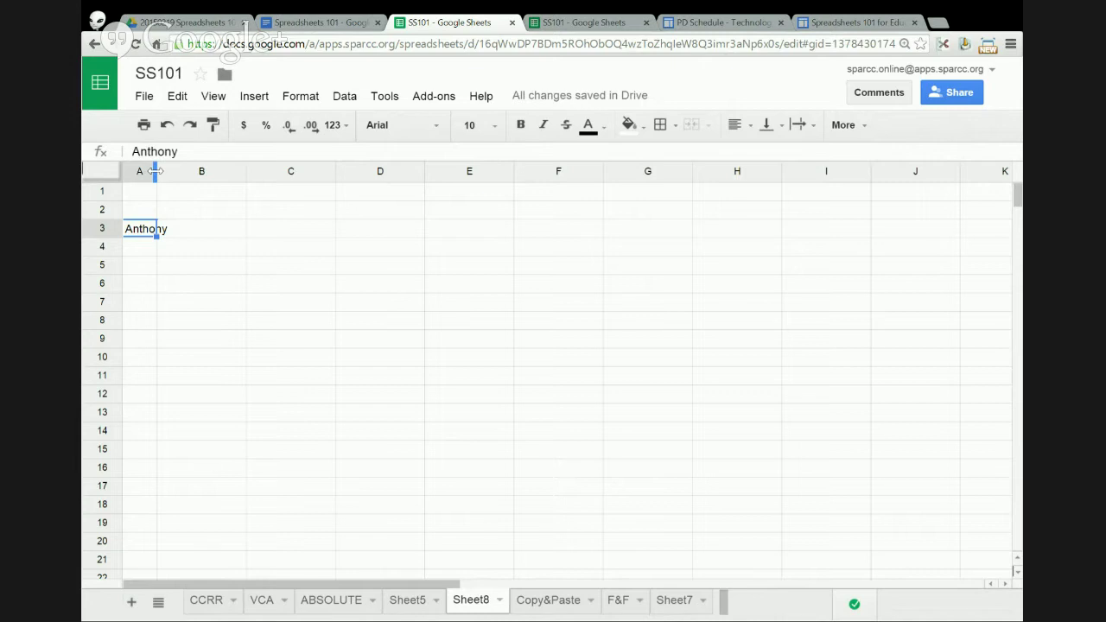
double_click(155, 171)
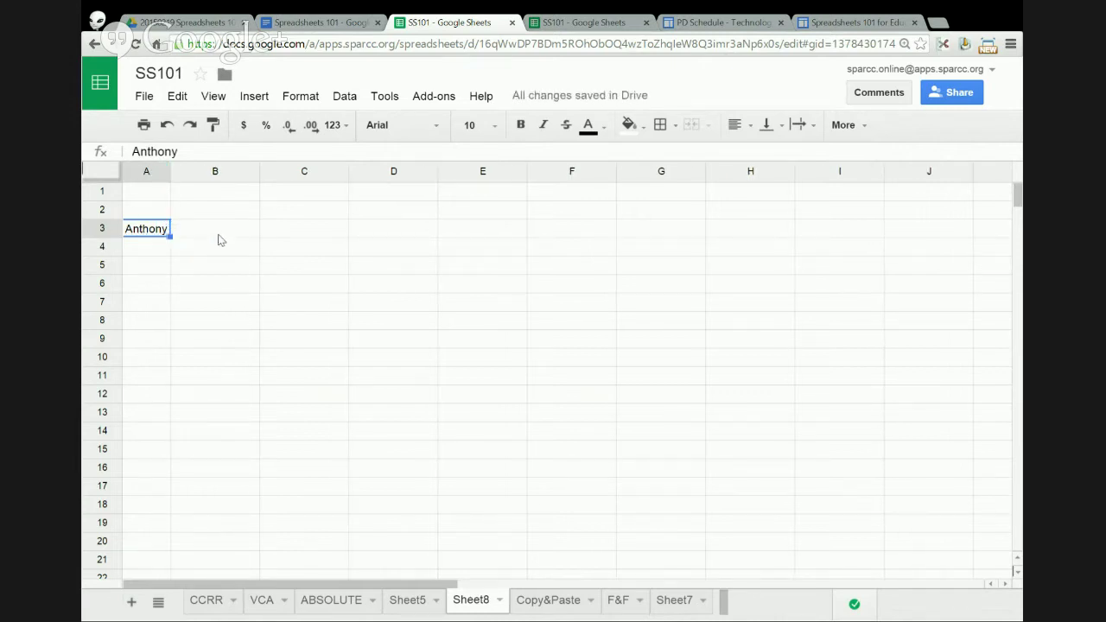
- Enter 'abcdferawer adf asdf' in A1 and auto-fit column A to it
left_click(163, 198)
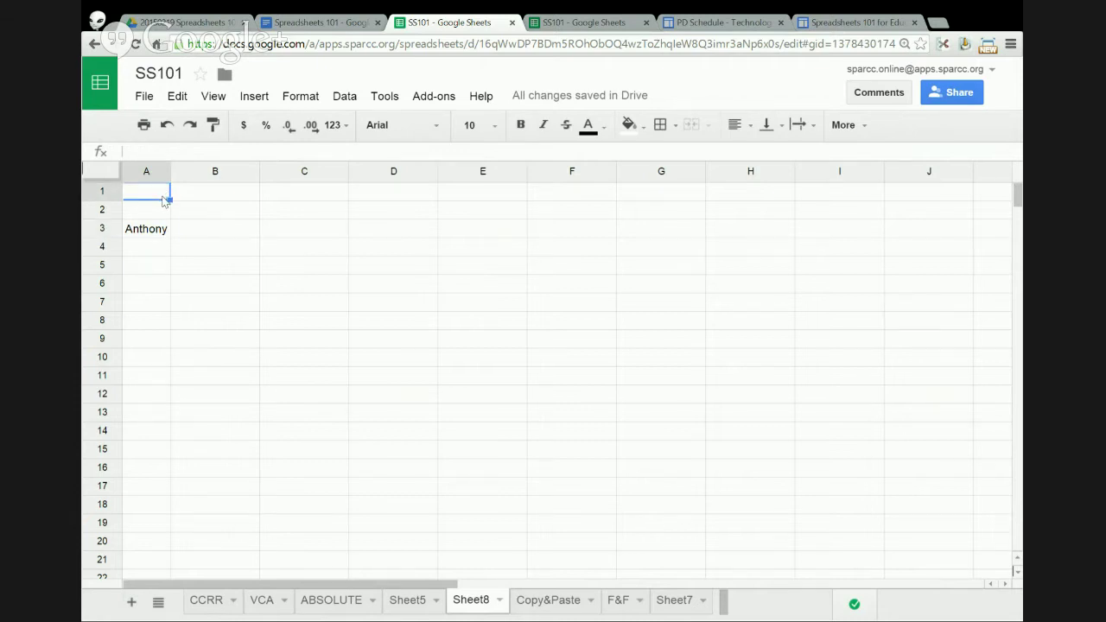
type("abcd")
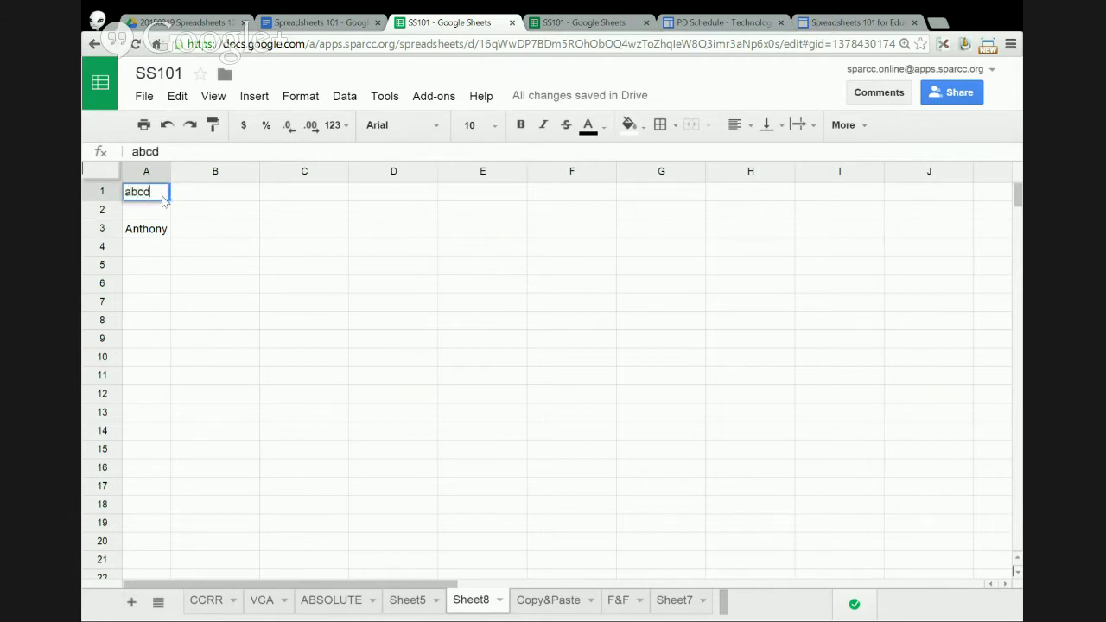
type("ferawer adf asdf")
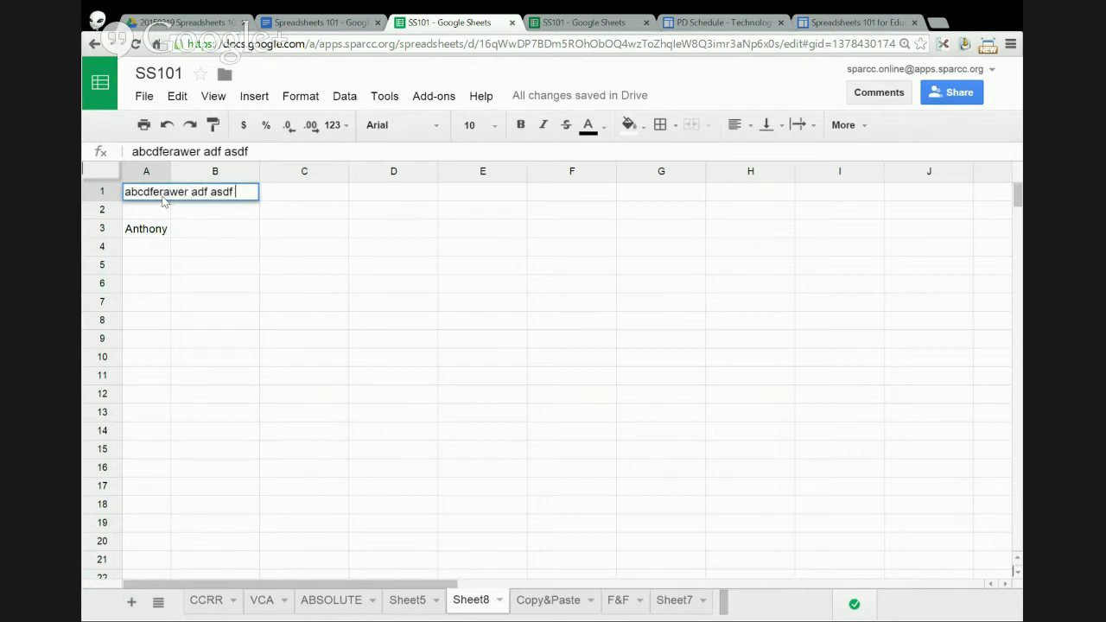
key("Return")
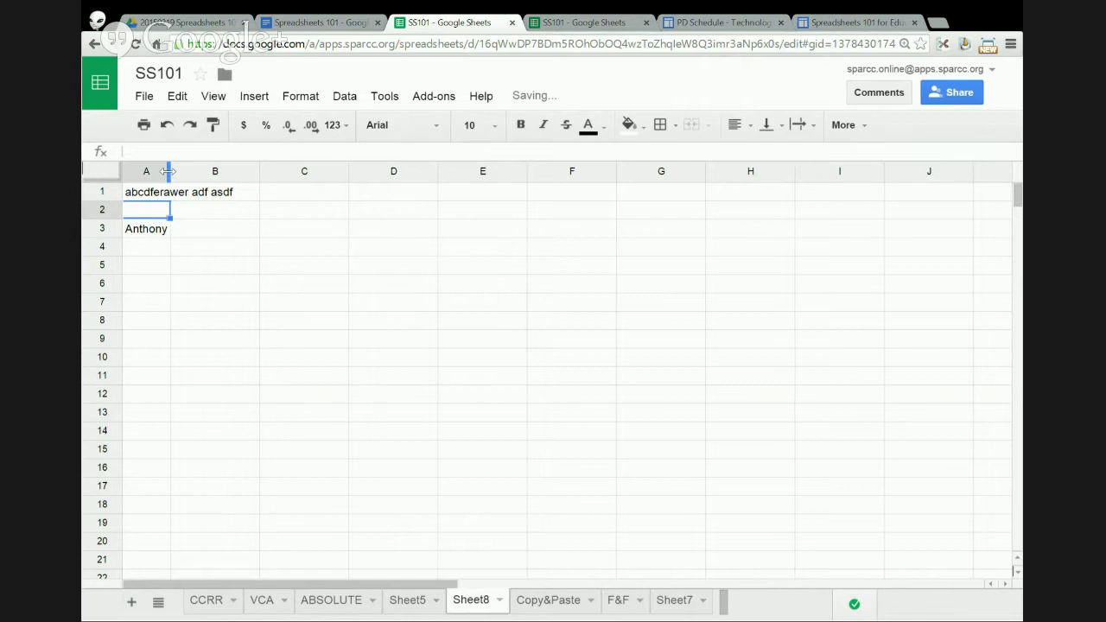
double_click(168, 171)
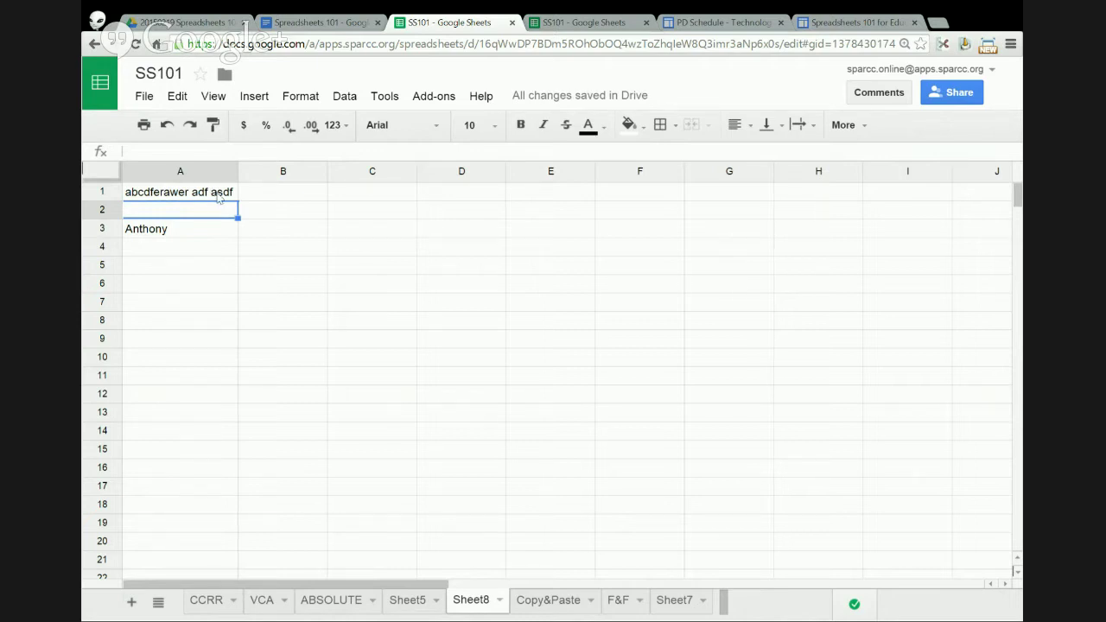
- Click through cells A1 to B3, ending on the name in A3
left_click(260, 199)
left_click(263, 213)
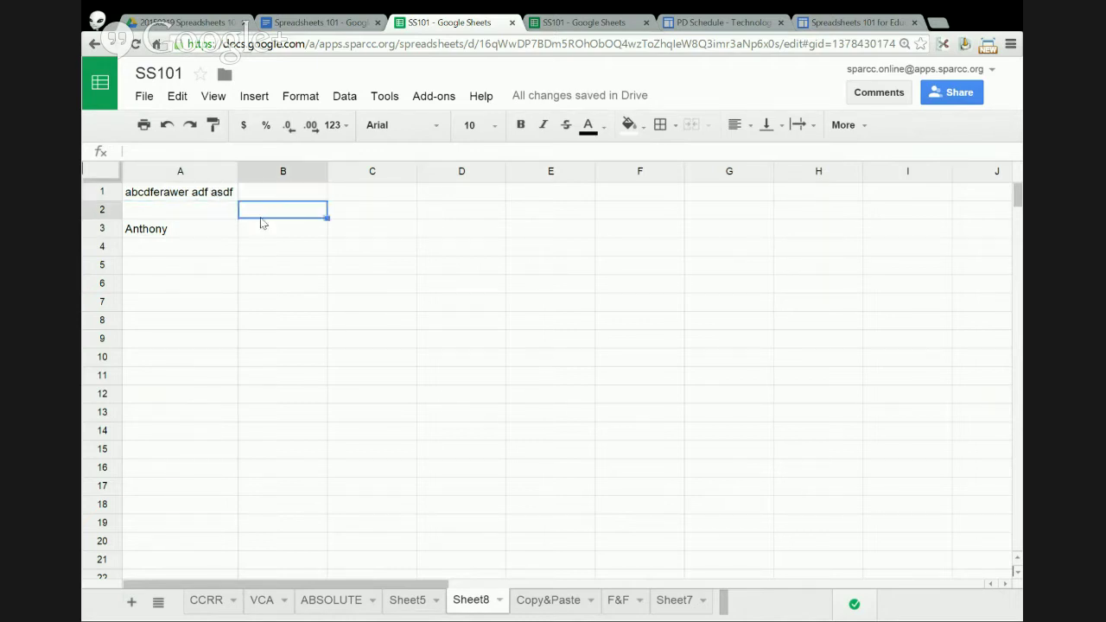
left_click(264, 228)
left_click(217, 210)
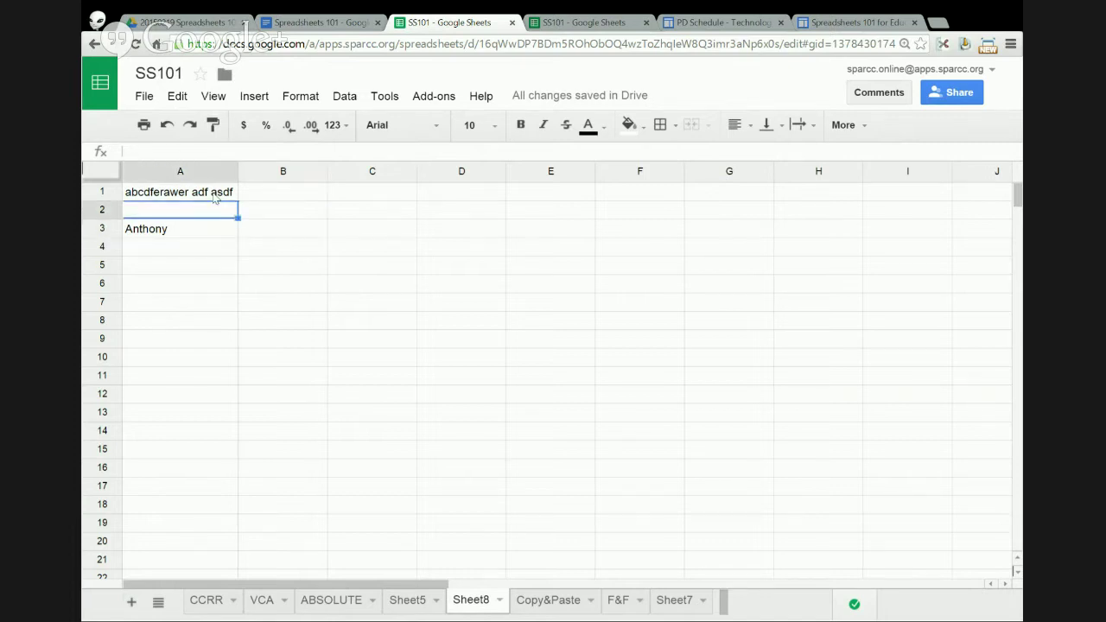
left_click(216, 196)
left_click(260, 195)
left_click(216, 211)
left_click(260, 234)
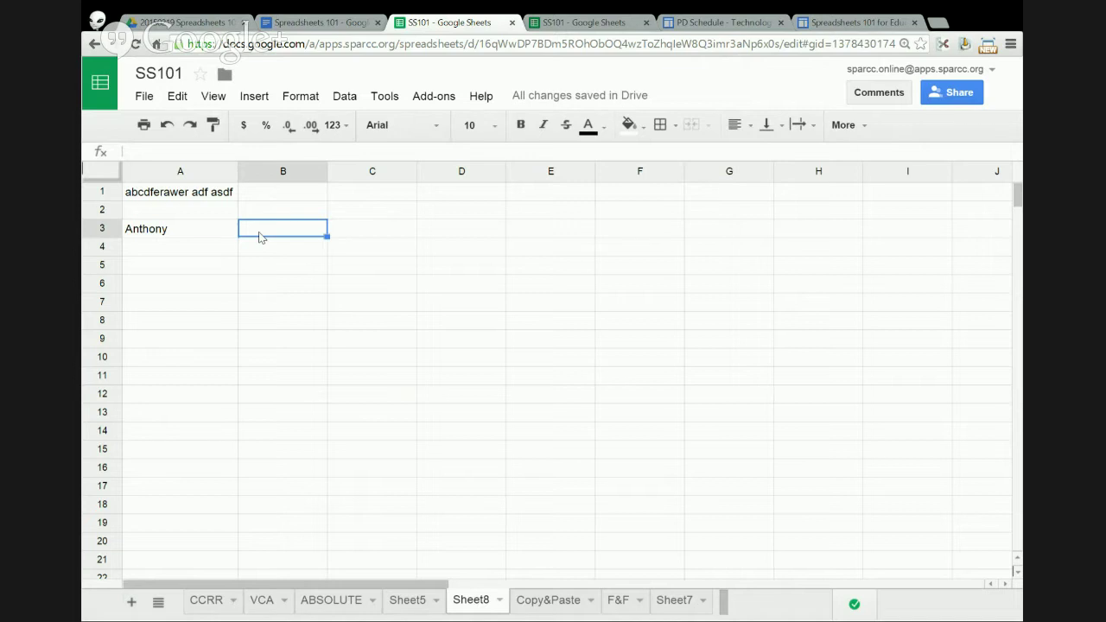
left_click(210, 233)
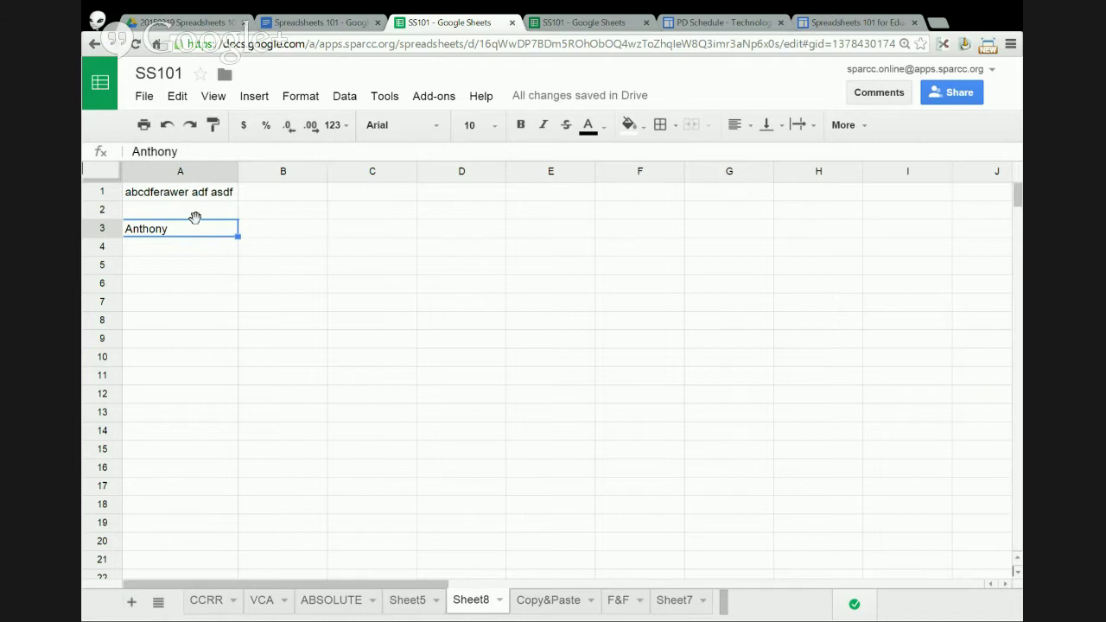
- Drag the column A cells so the sample text lands in C3 and the name in C6
left_click_drag(196, 217, 370, 214)
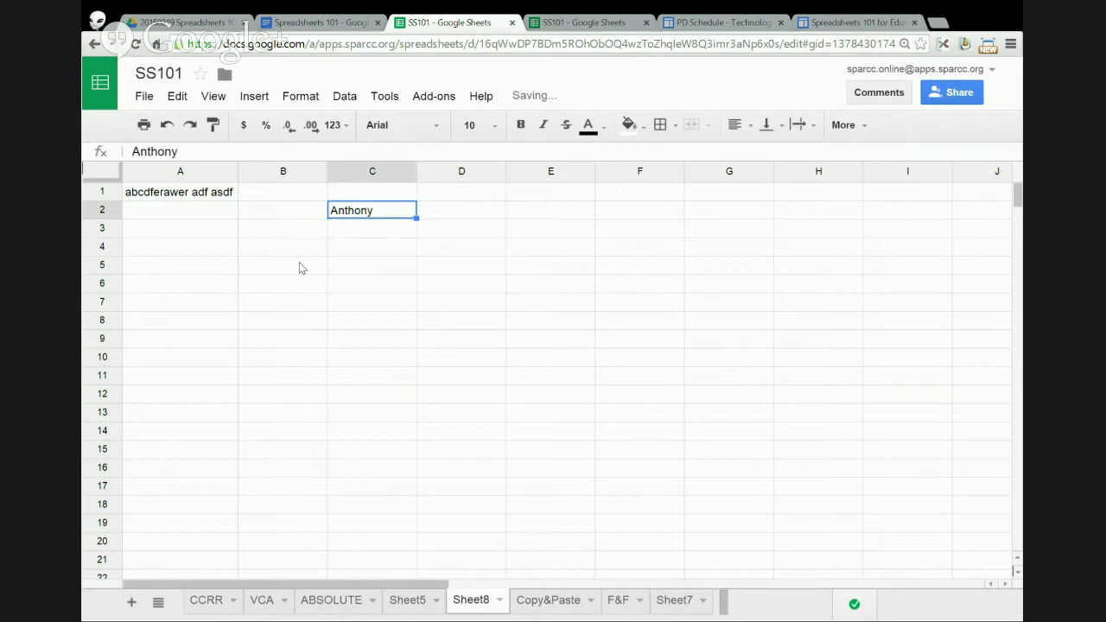
key("ctrl+c")
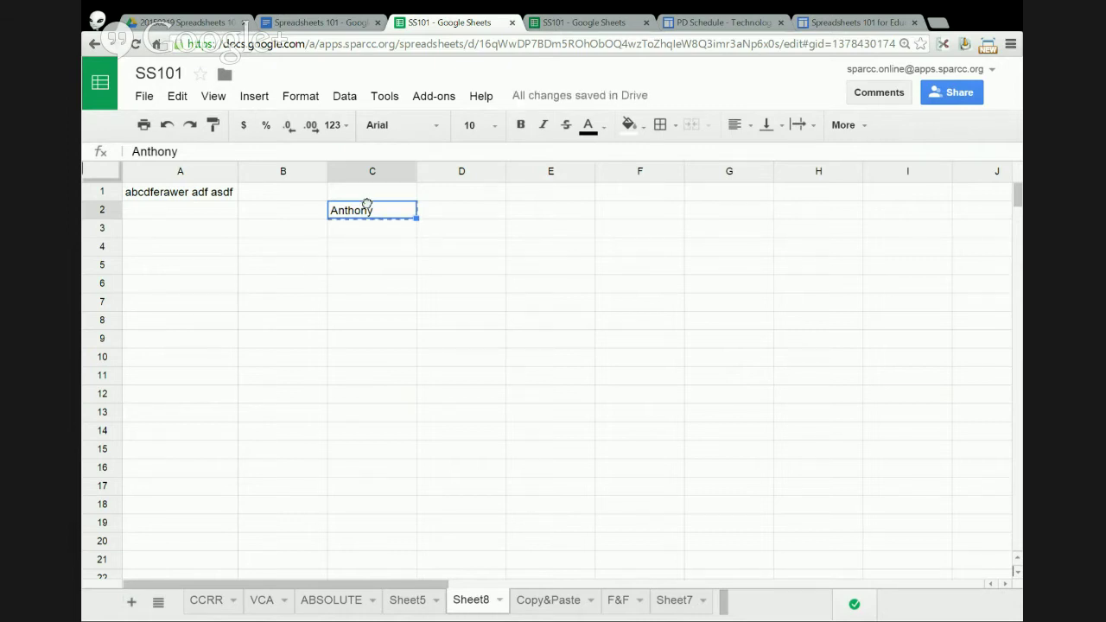
left_click_drag(367, 203, 223, 251)
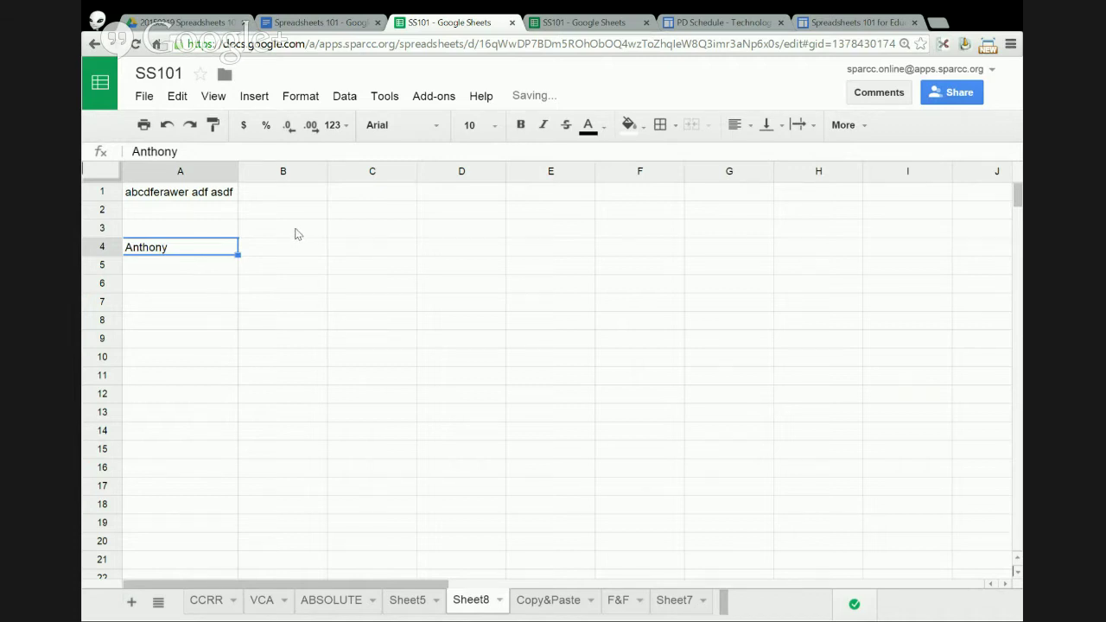
left_click_drag(224, 197, 404, 245)
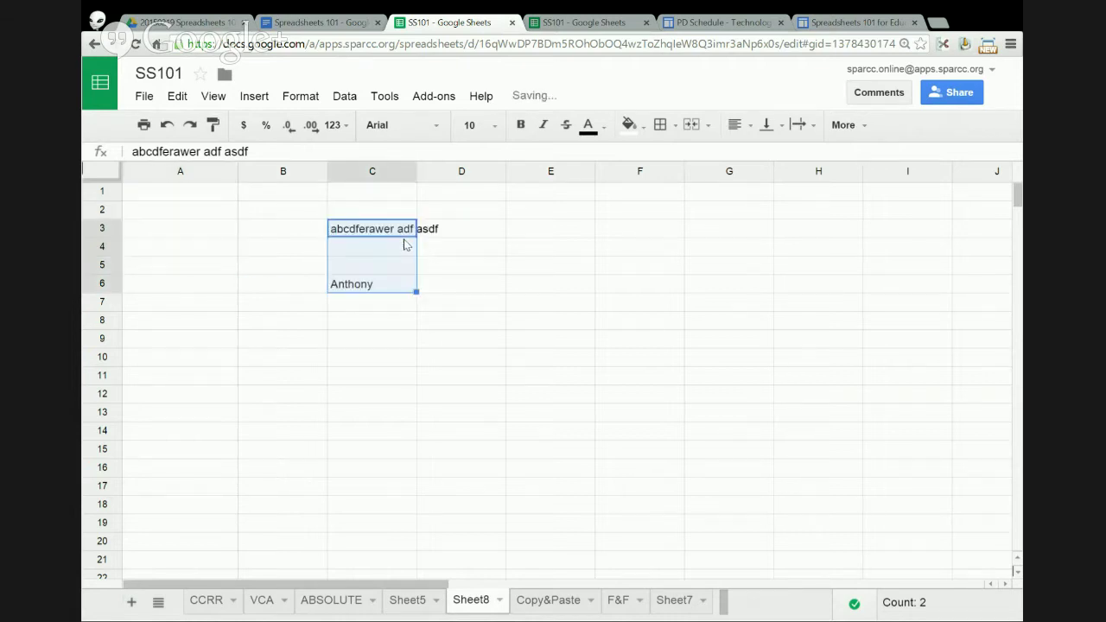
left_click(219, 229)
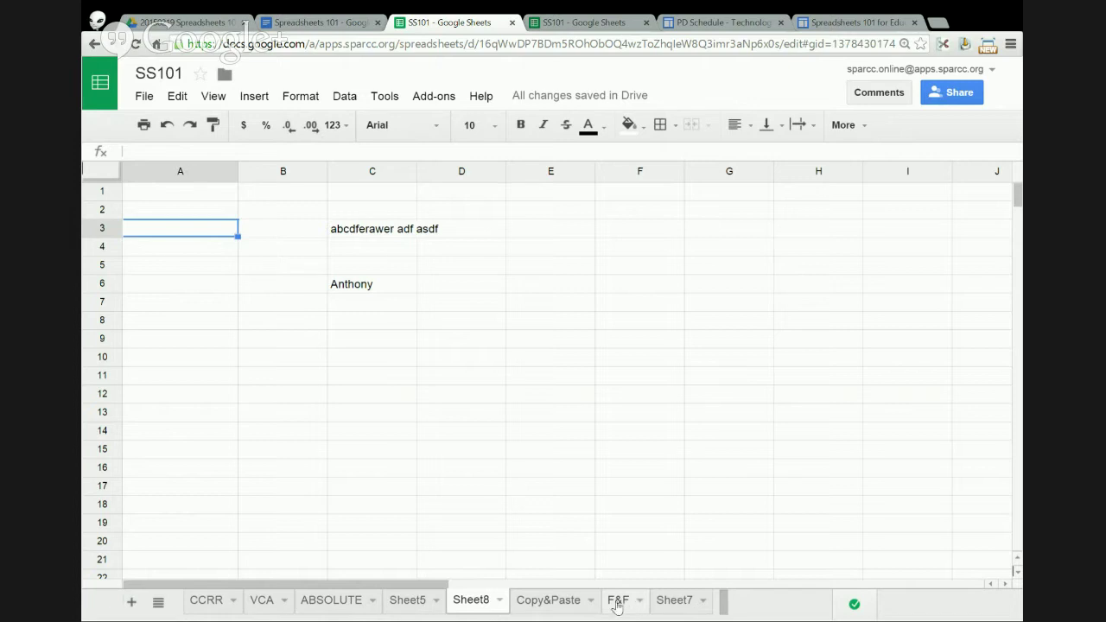
- On Sheet5, fill Monday in A1 down to A7 as Monday through Sunday
left_click(262, 605)
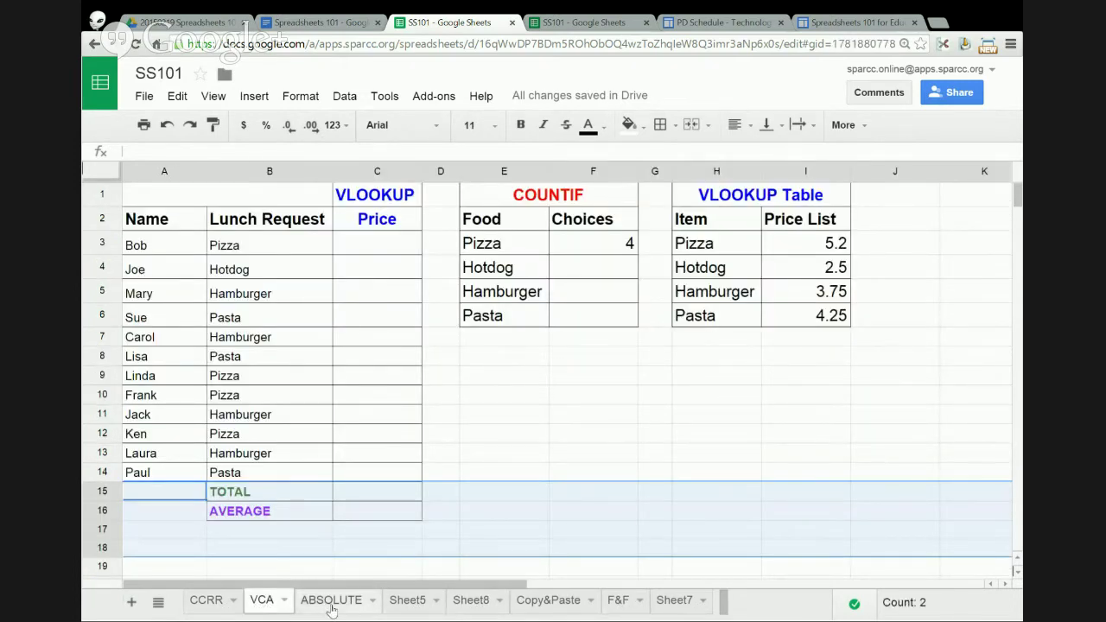
left_click(329, 607)
left_click(411, 605)
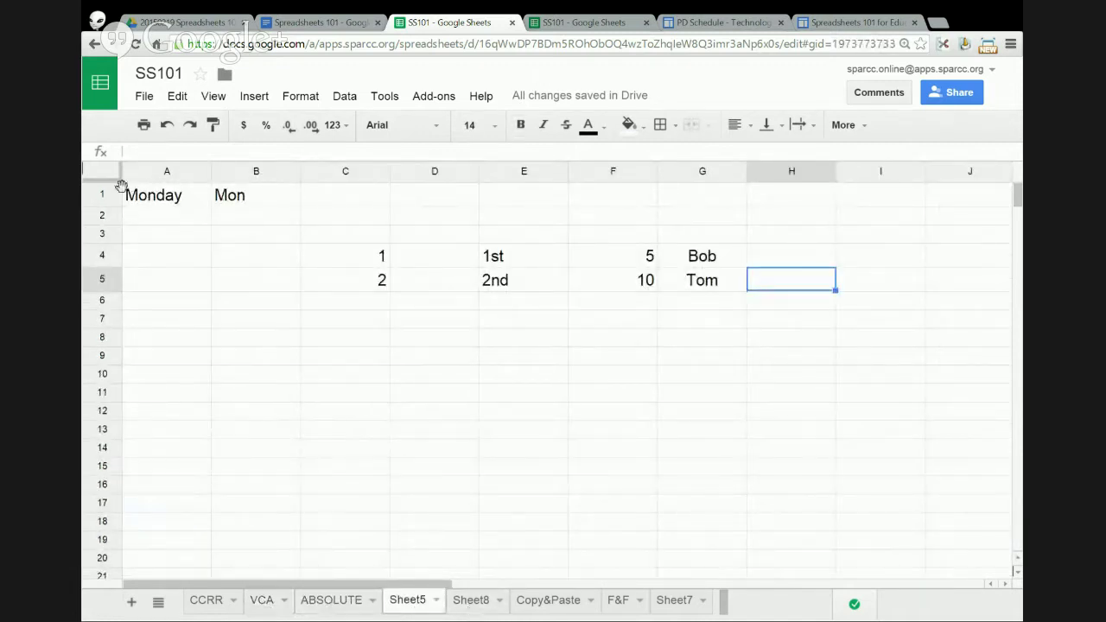
left_click(195, 202)
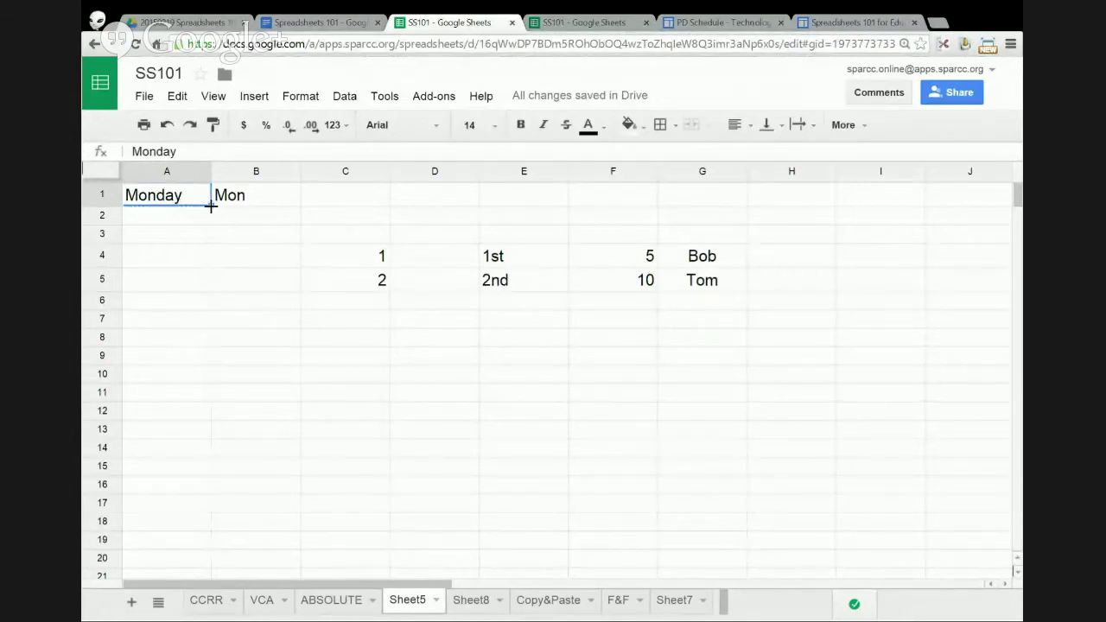
left_click_drag(210, 206, 211, 327)
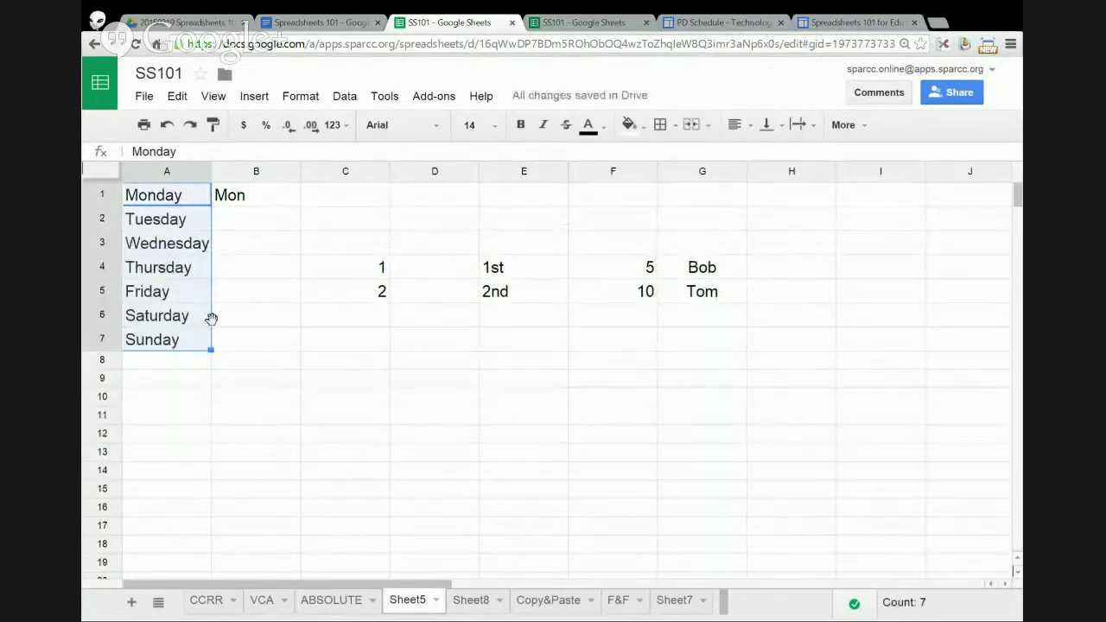
- Autofill Mon down column B, then clear the abbreviations from B2:B7
left_click(258, 200)
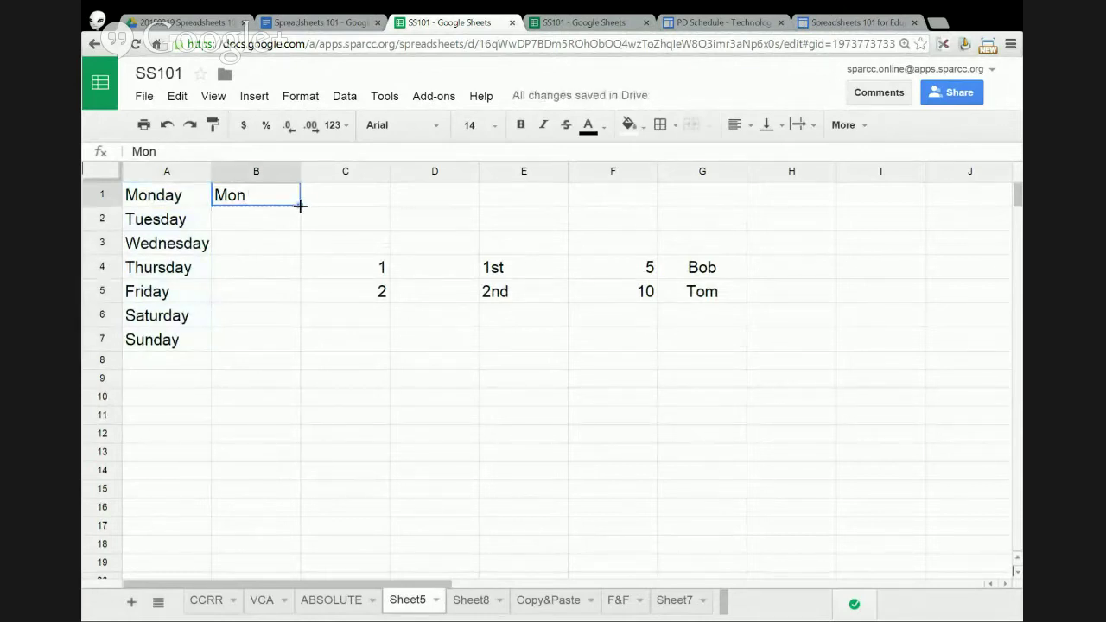
left_click_drag(299, 205, 296, 347)
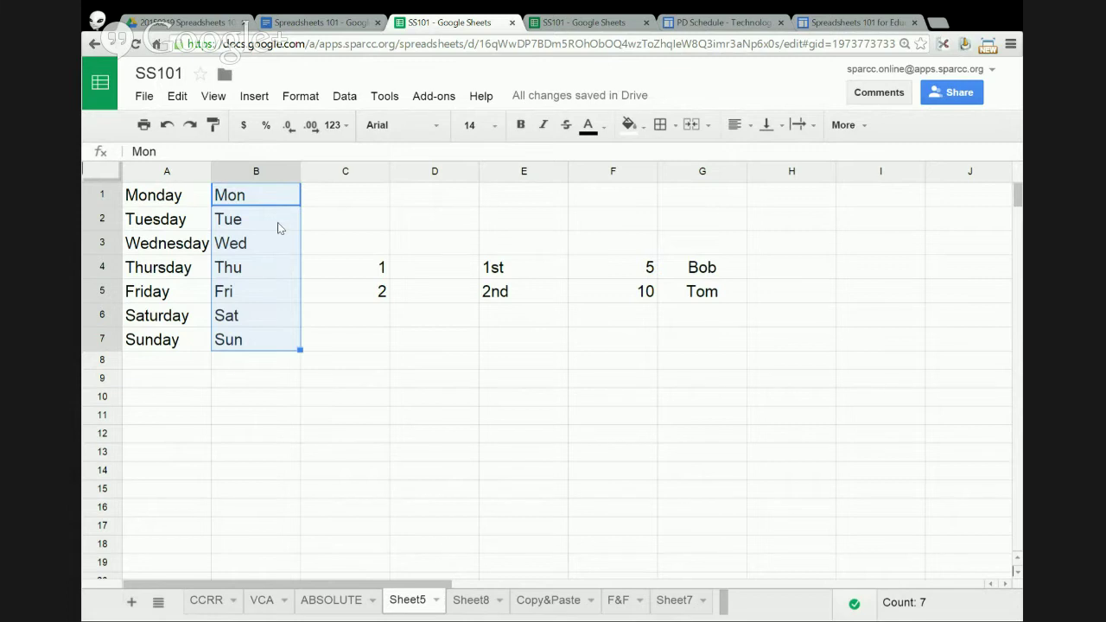
left_click_drag(277, 226, 278, 343)
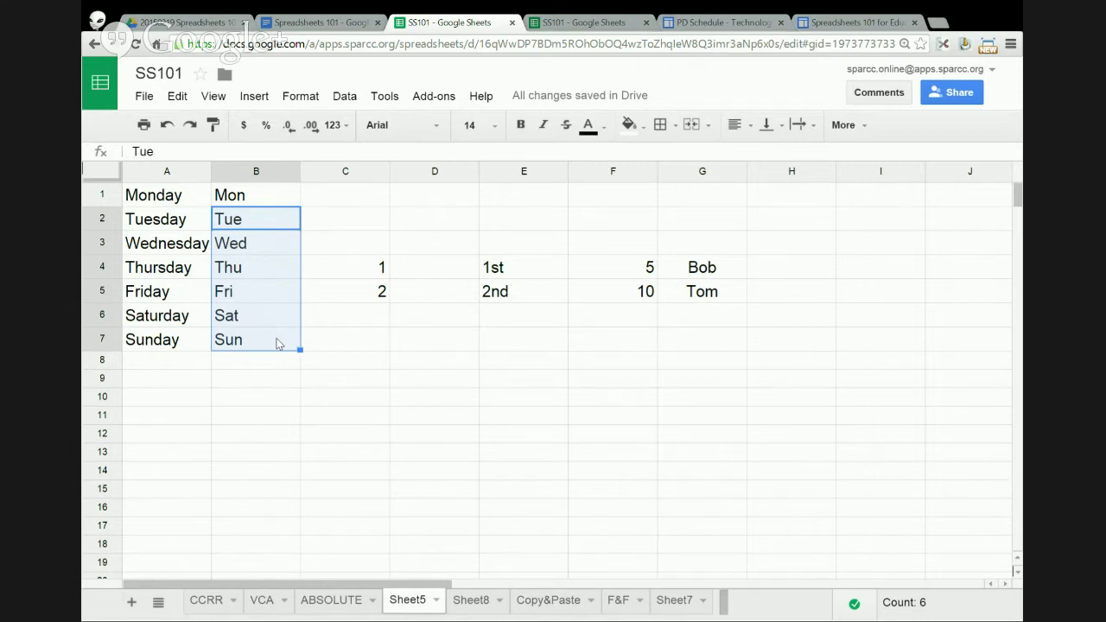
key("Delete")
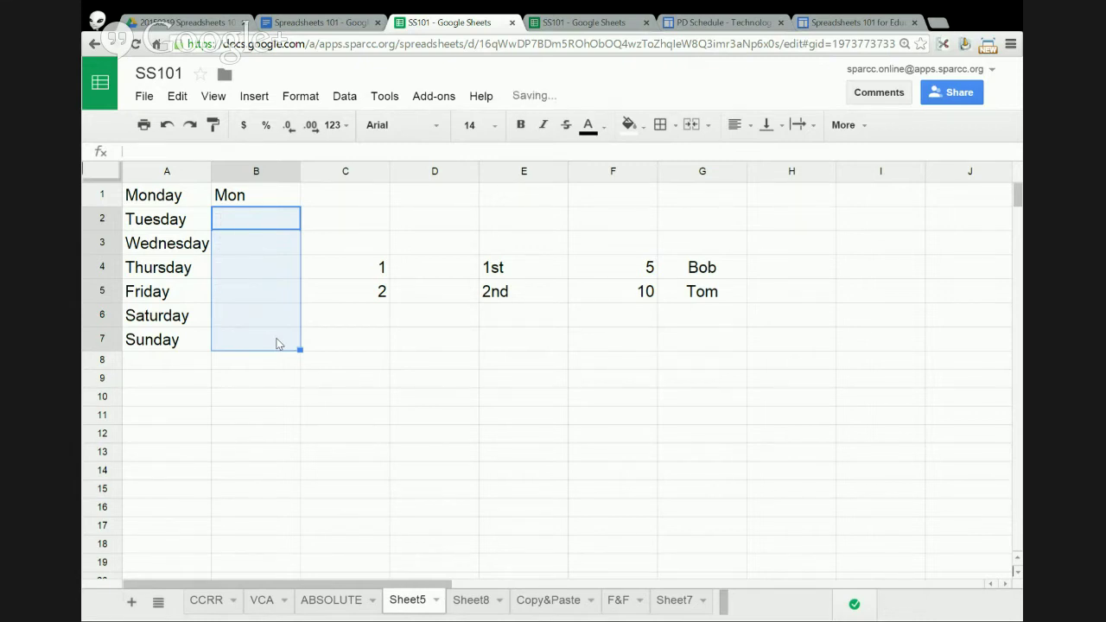
- Fill Mon through Sun across B1:H1 from the Mon cell, then select the 1 and 2 in C4:C5
left_click(291, 202)
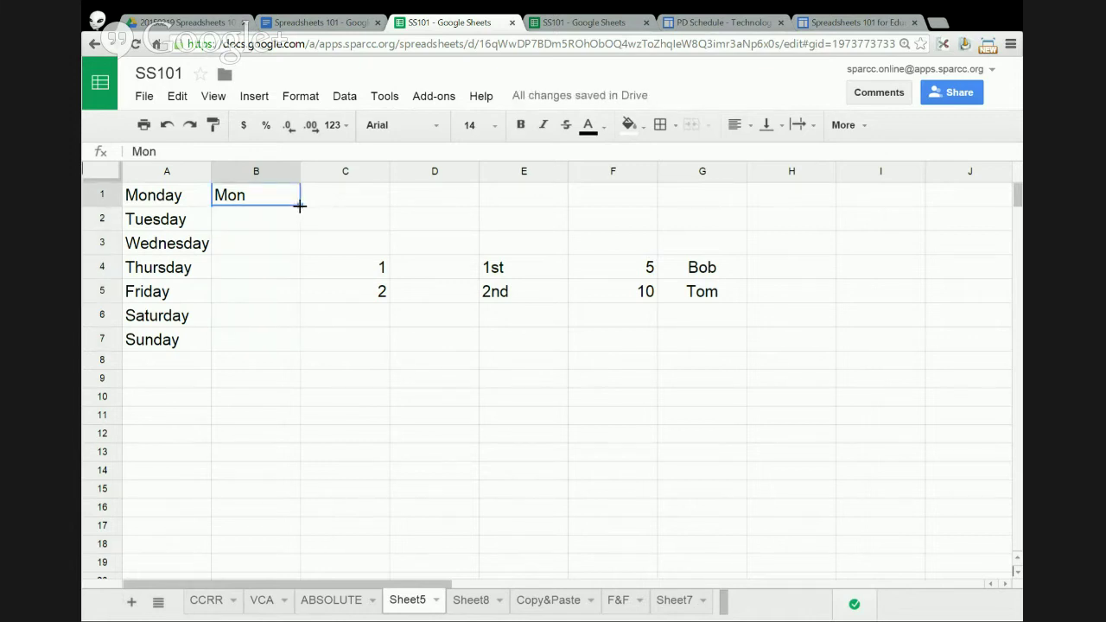
left_click_drag(300, 205, 782, 207)
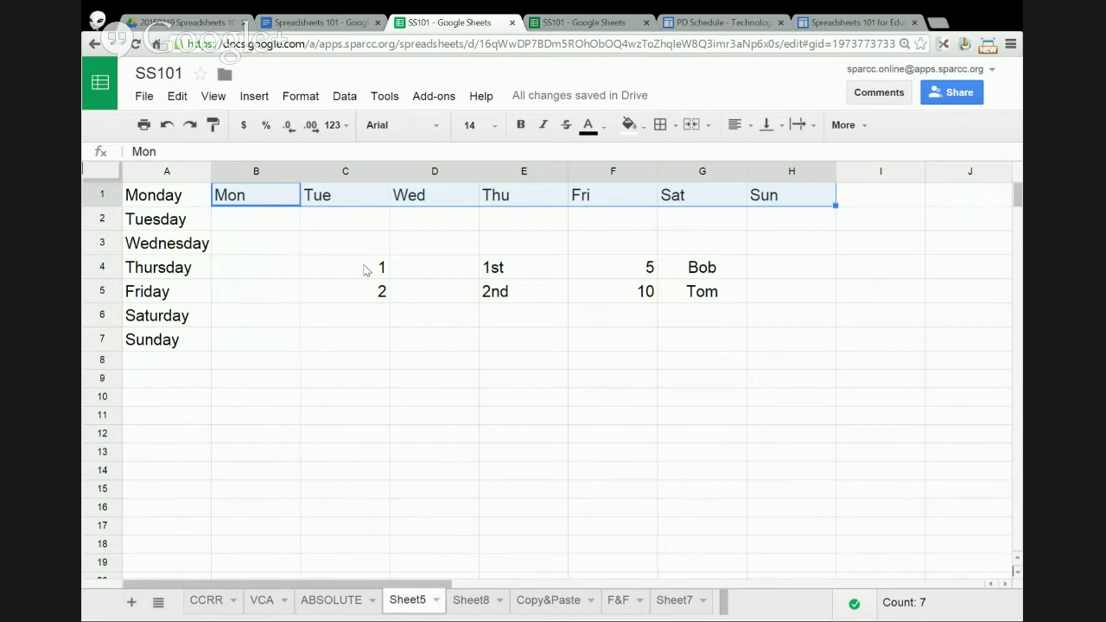
left_click_drag(366, 271, 368, 292)
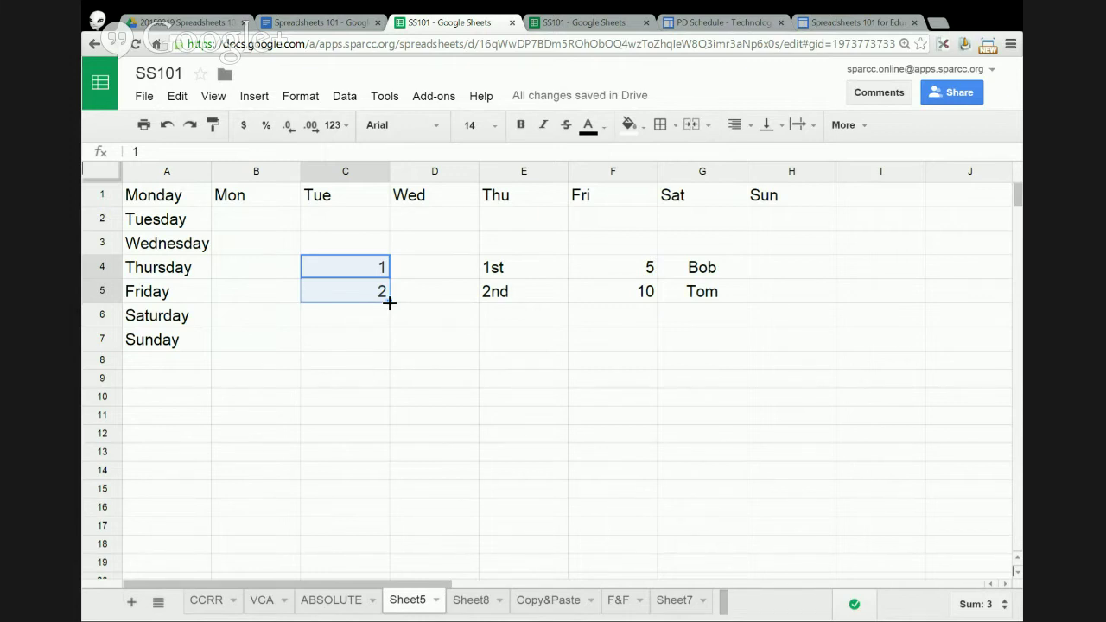
- Extend the 1, 2 series down column C and clear the filled 1st/2nd entries from column E
left_click_drag(390, 303, 379, 526)
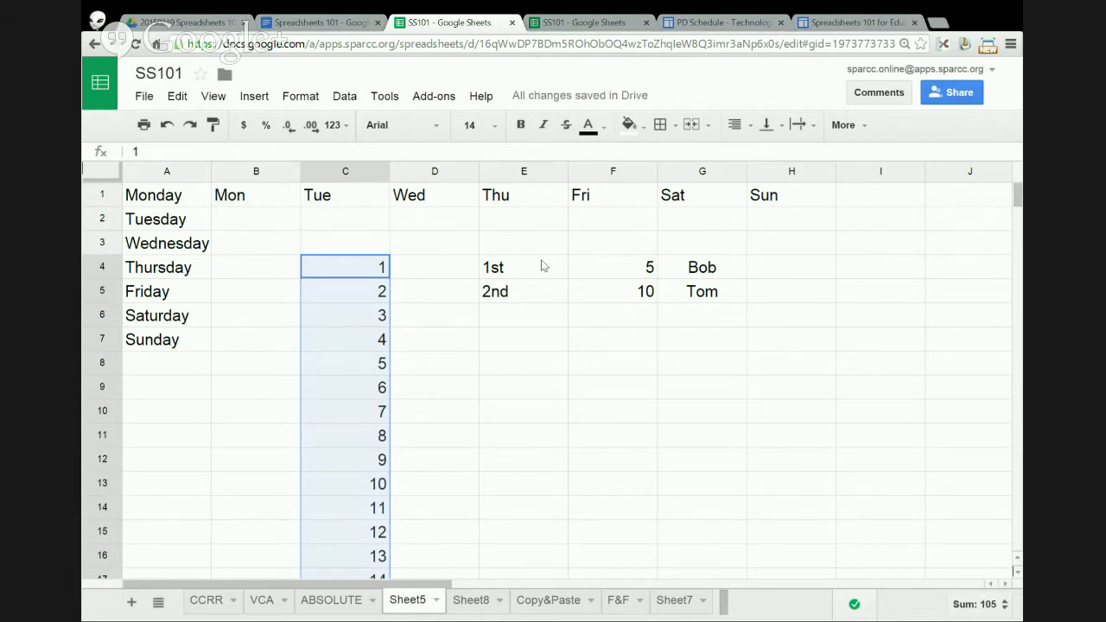
left_click_drag(544, 265, 561, 446)
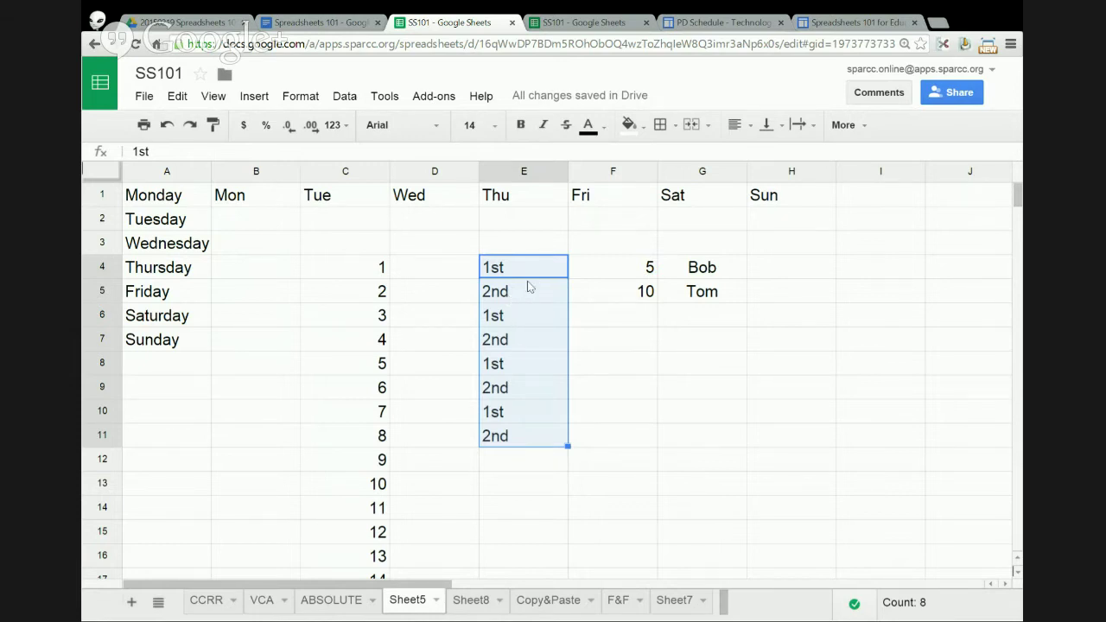
key("Delete")
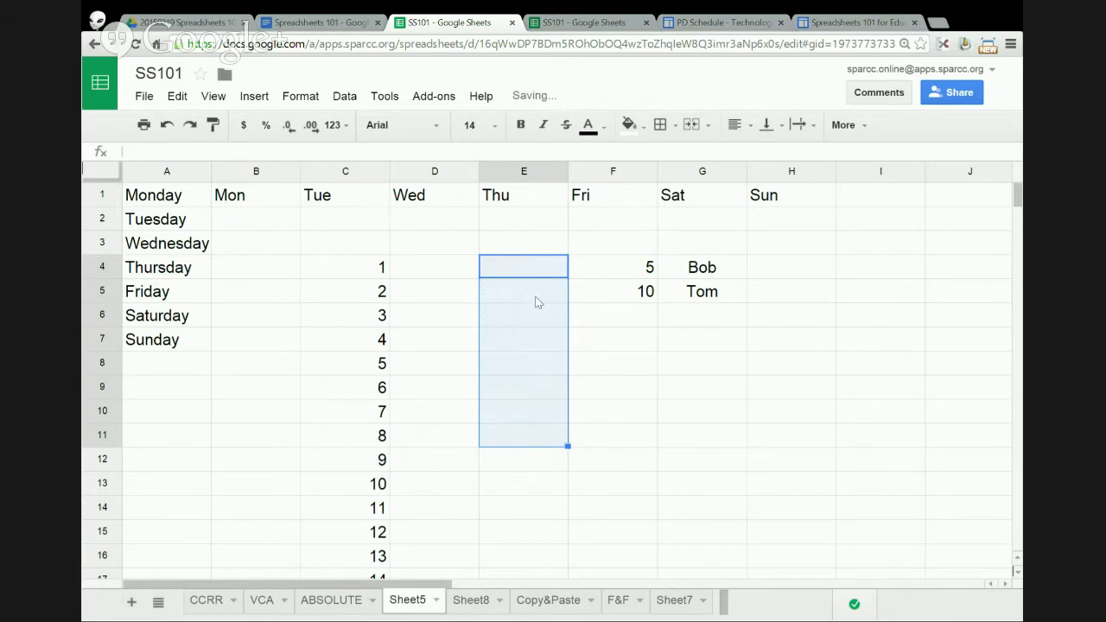
- Continue the 5, 10 series down column F to 50 in F13
left_click(616, 266)
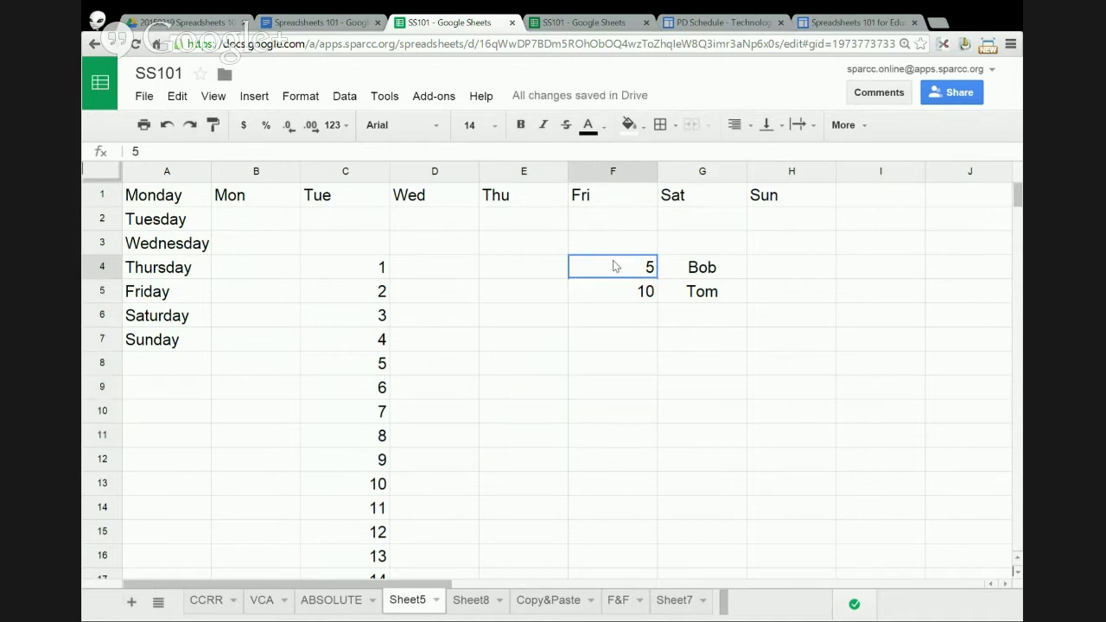
left_click_drag(612, 276, 657, 494)
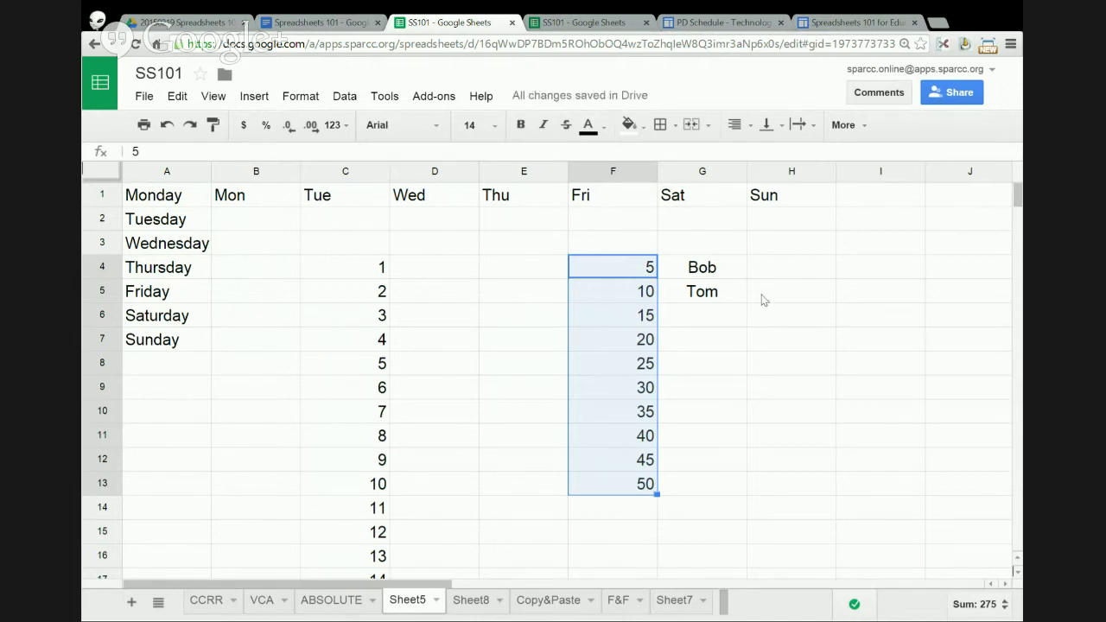
left_click(551, 277)
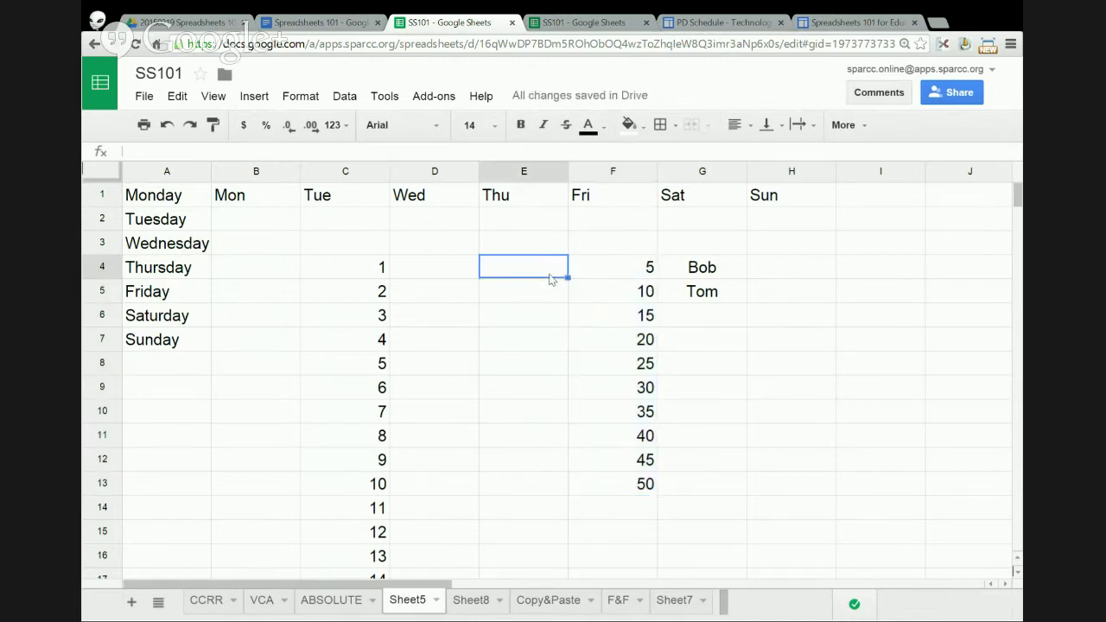
- Enter 3 and 6 in E4:E5 and fill the series down to 30 in E13
type("3")
key("Return")
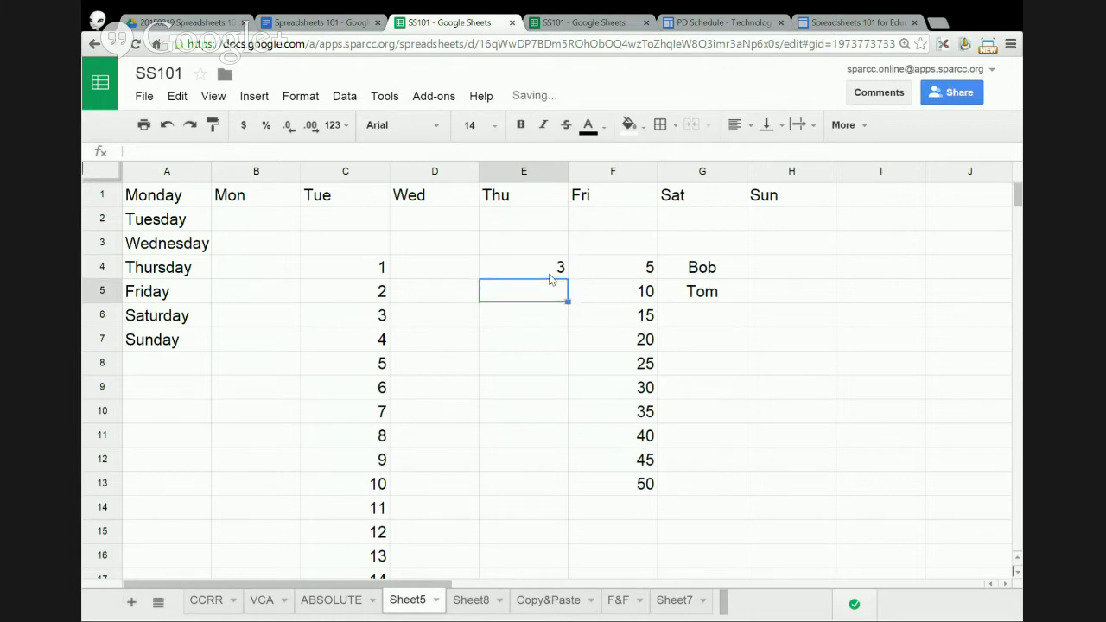
type("6")
key("Return")
left_click_drag(550, 278, 567, 488)
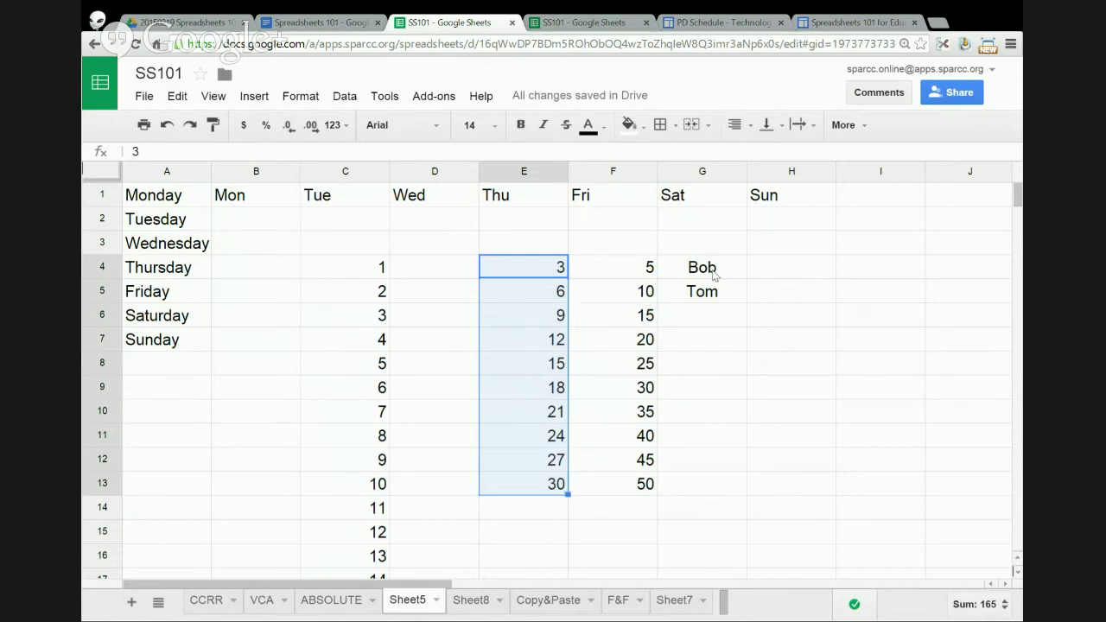
- Extend the Bob, Tom pattern down column G, then delete the extra Bob in G6
left_click_drag(715, 271, 746, 322)
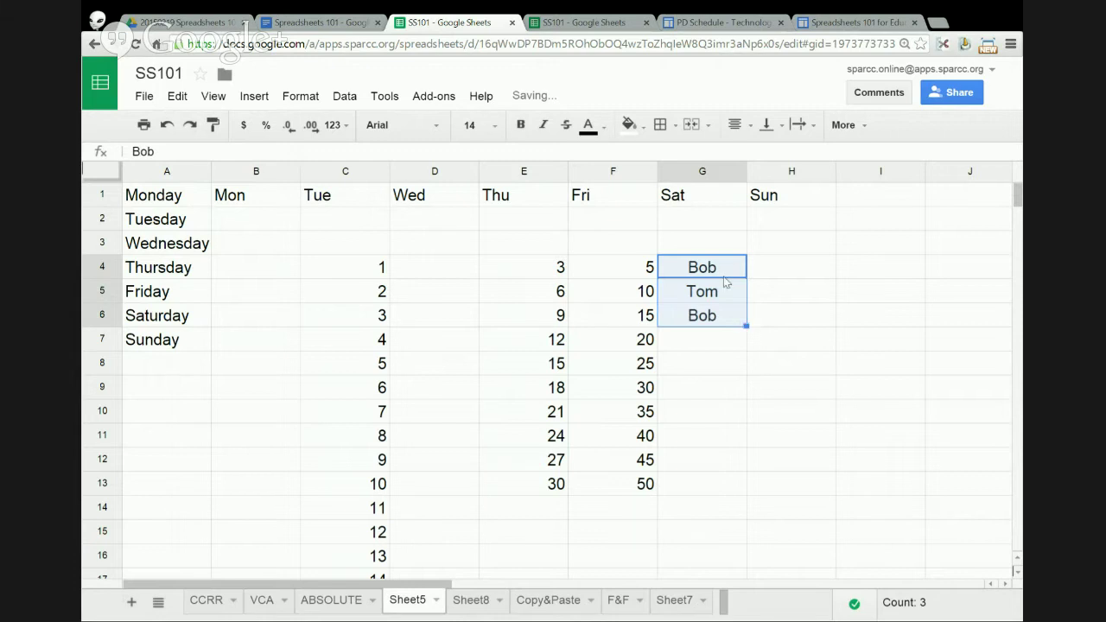
left_click(722, 321)
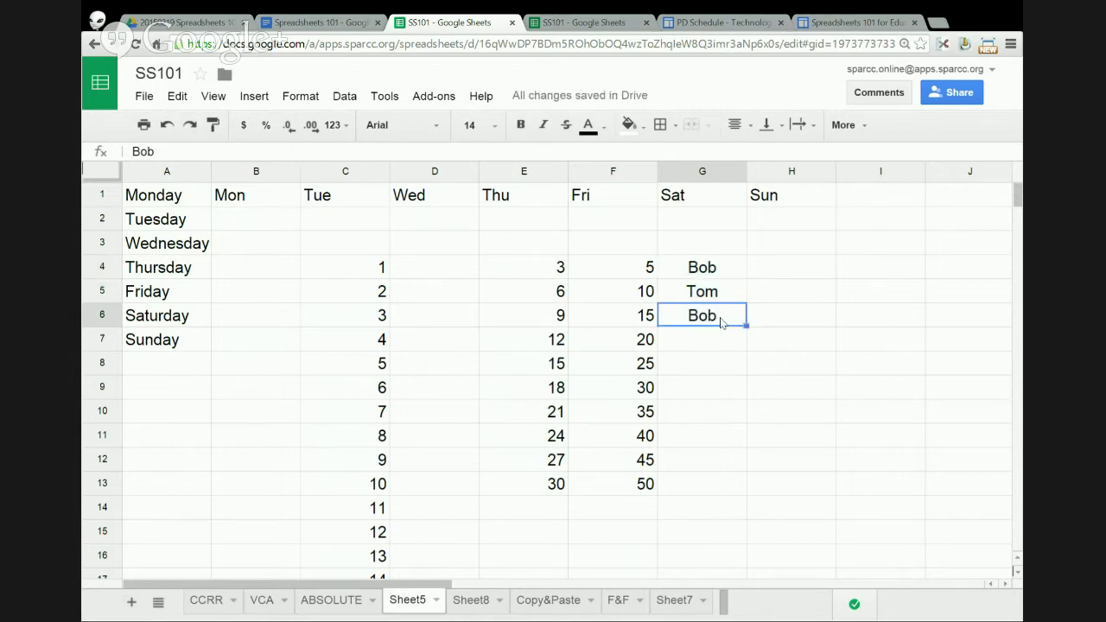
key("Delete")
- Repeat the Bob, Tom, blank pattern from G4:G7 down to row 16
left_click(729, 270)
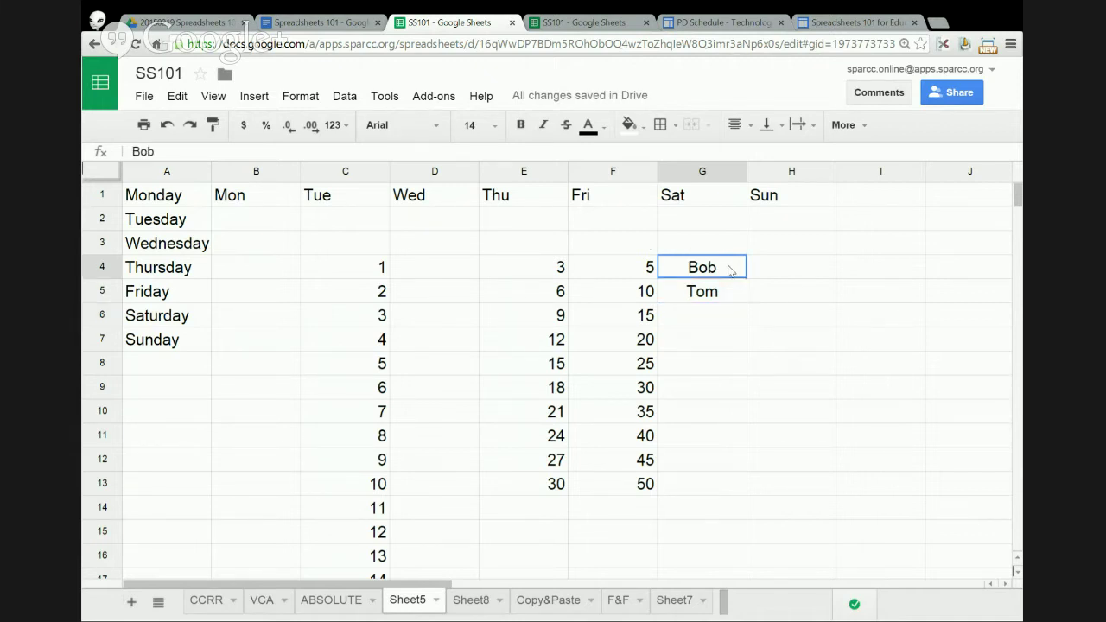
left_click_drag(728, 271, 726, 343)
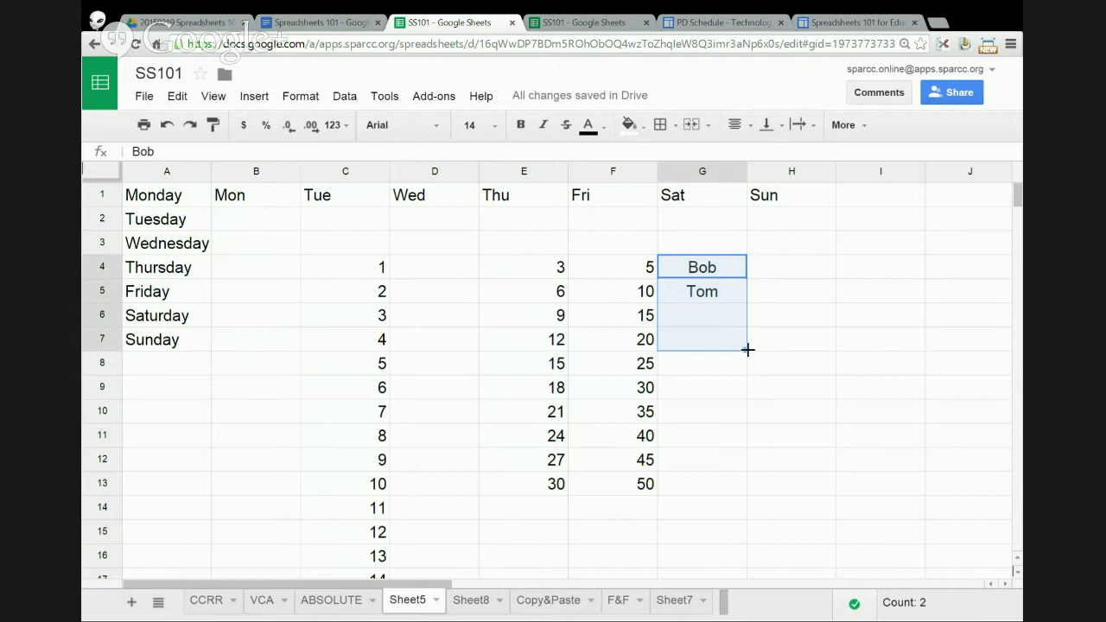
left_click_drag(747, 349, 741, 549)
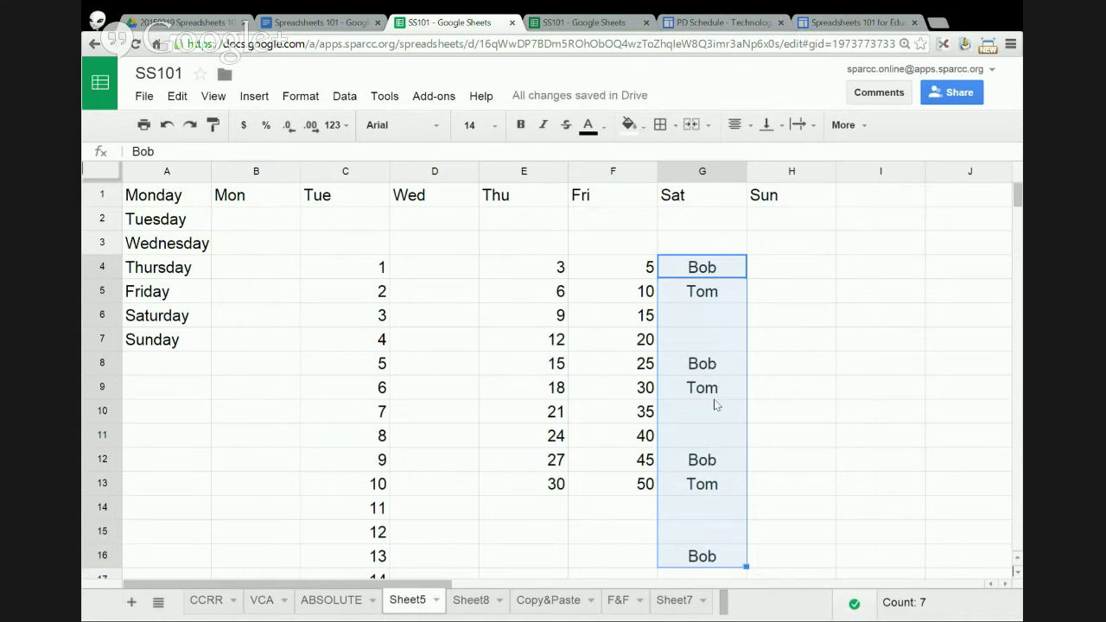
left_click(773, 269)
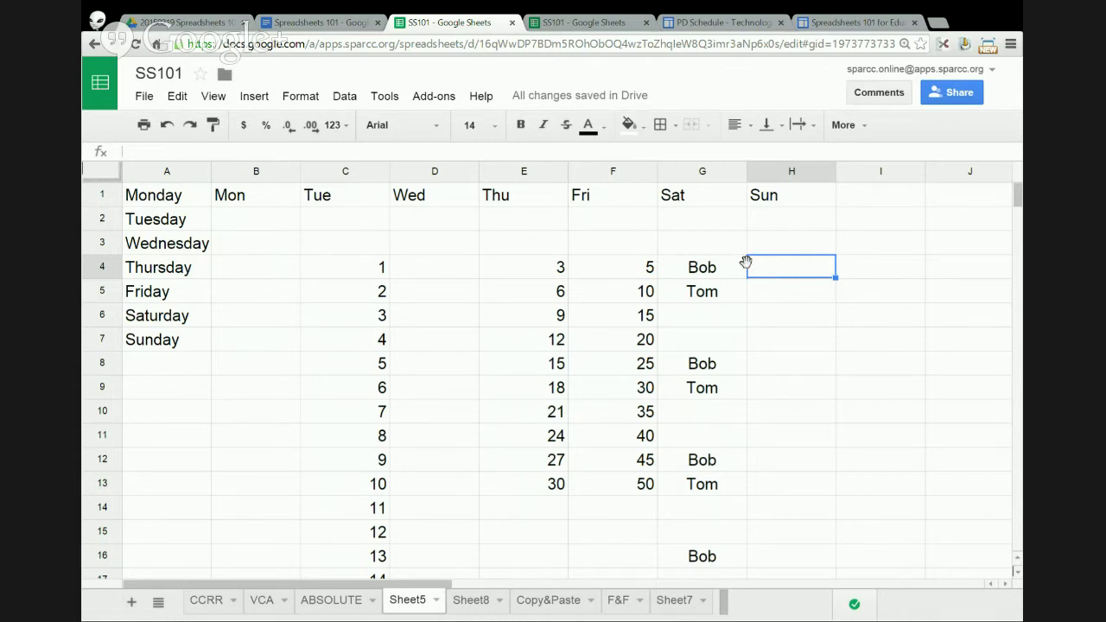
- Clear all numbers and names from E4:G13
left_click(567, 270)
left_click_drag(574, 272, 710, 475)
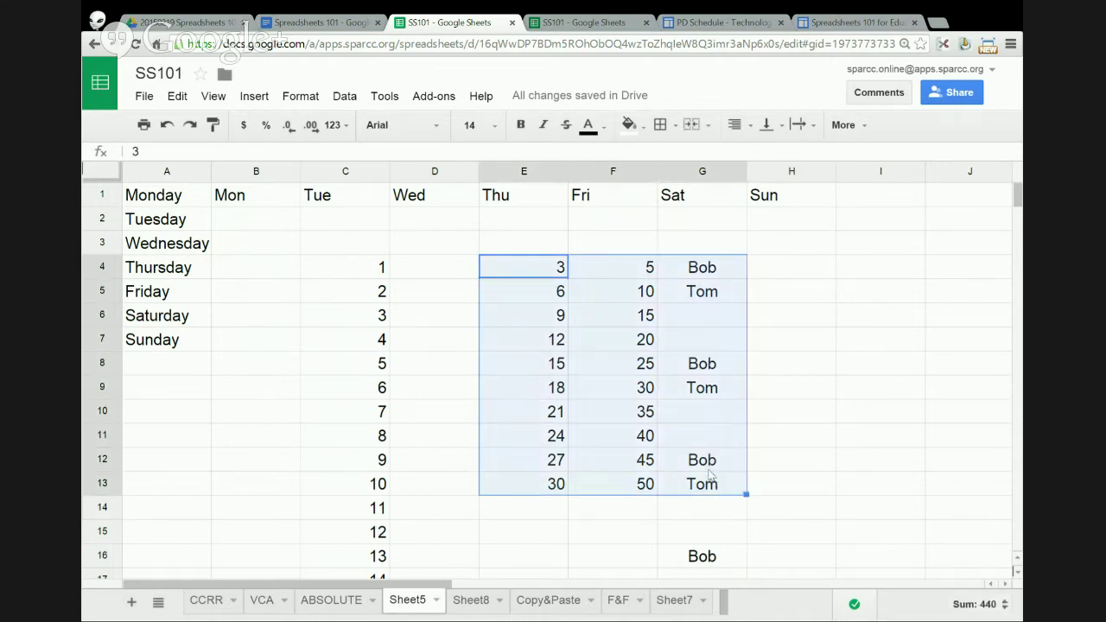
key("Delete")
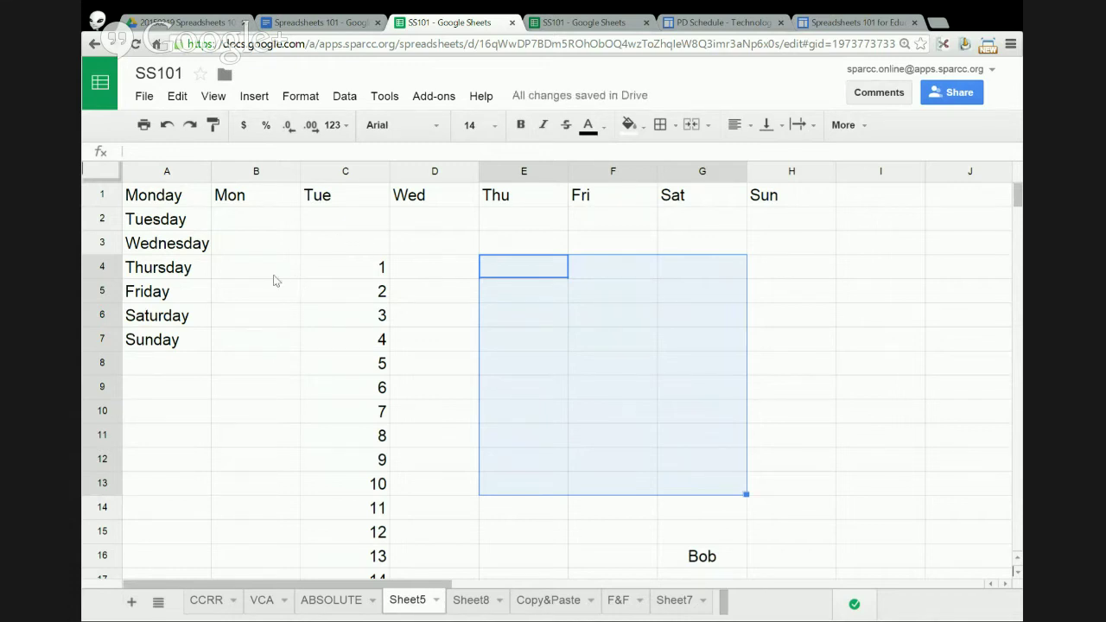
- Delete row 6 with Saturday via the Edit menu, then bring up the Tue column C's header options
left_click(107, 339)
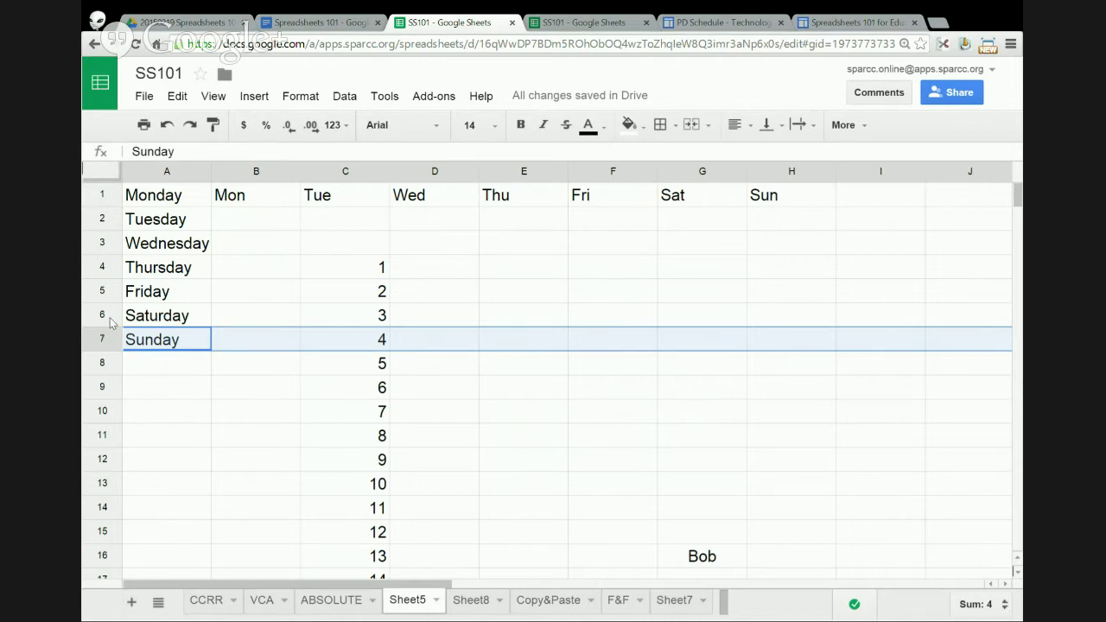
left_click(108, 315)
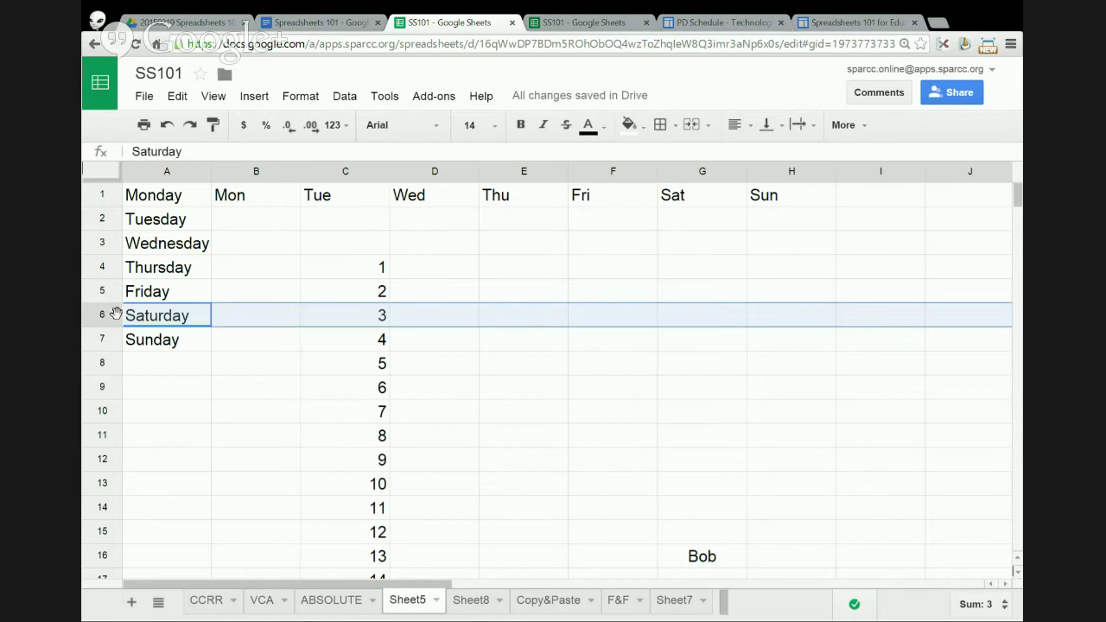
left_click(177, 96)
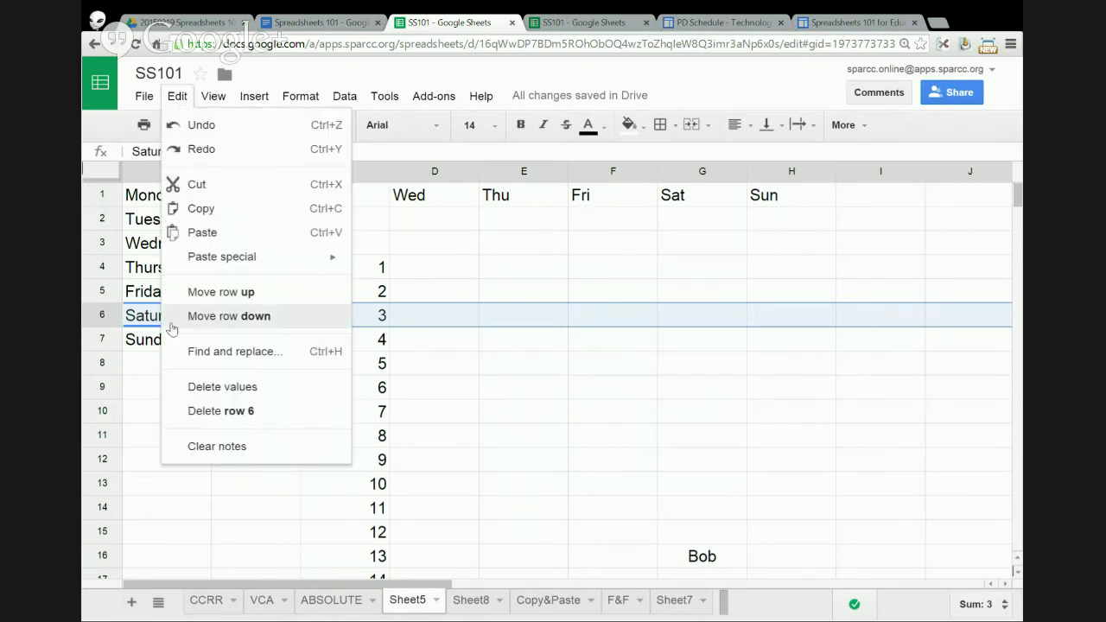
left_click(238, 414)
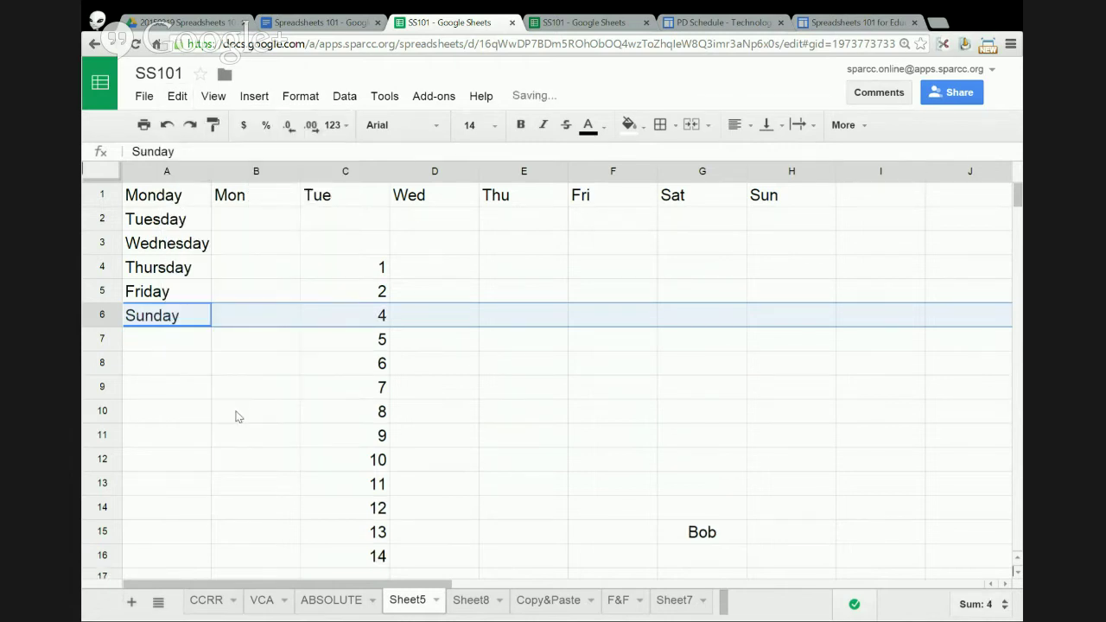
left_click(344, 177)
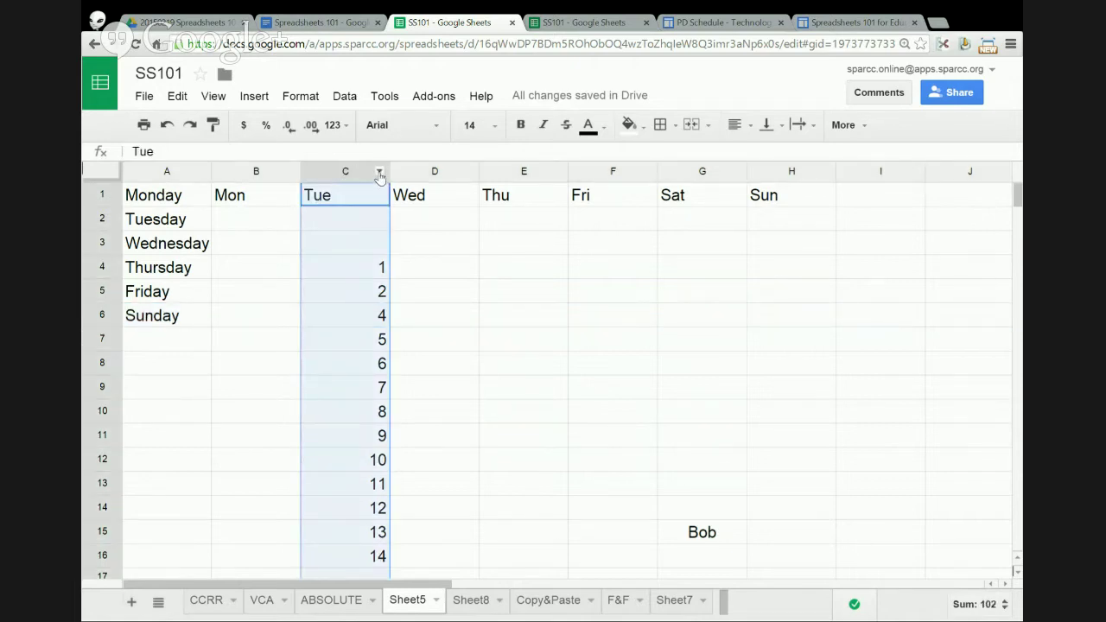
left_click(379, 176)
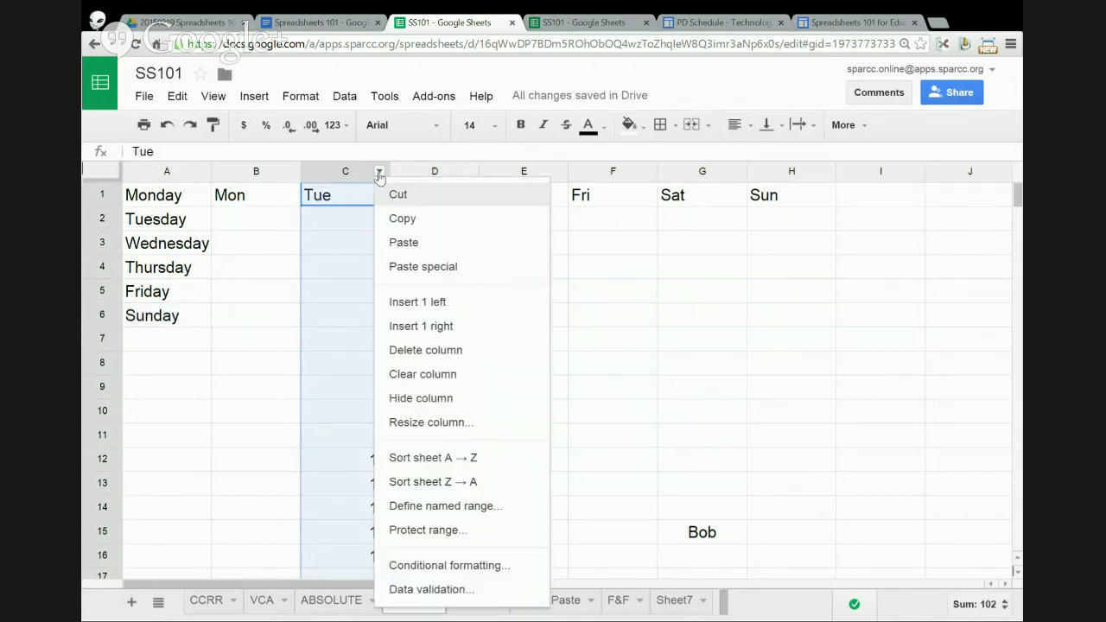
- Delete the Tue column, insert an empty column left of Wed, and select A1:B2
left_click(441, 353)
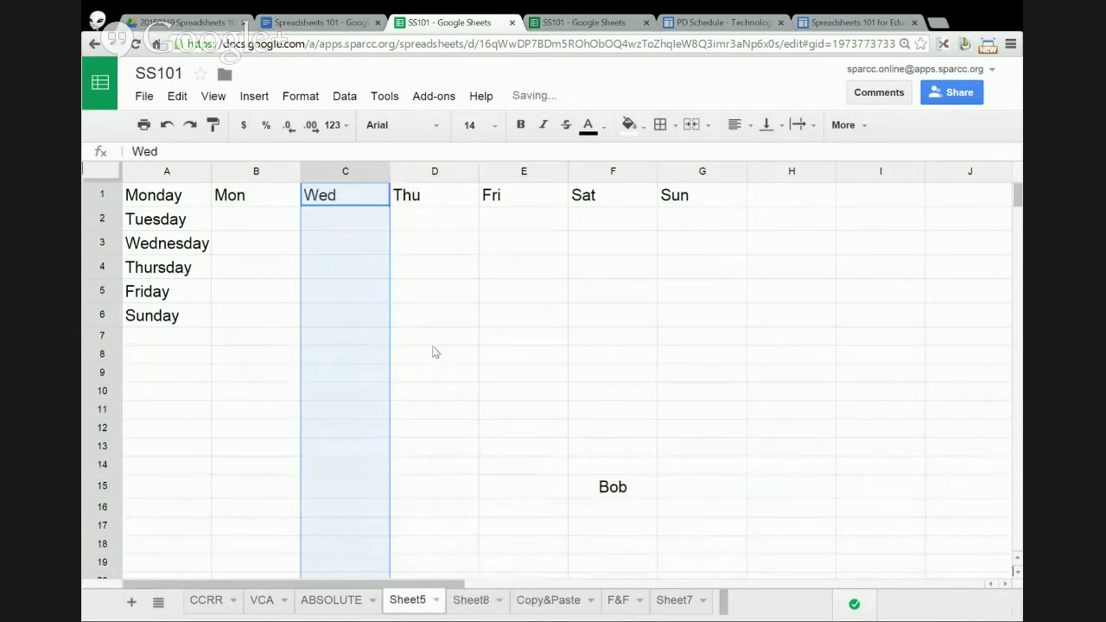
left_click(379, 174)
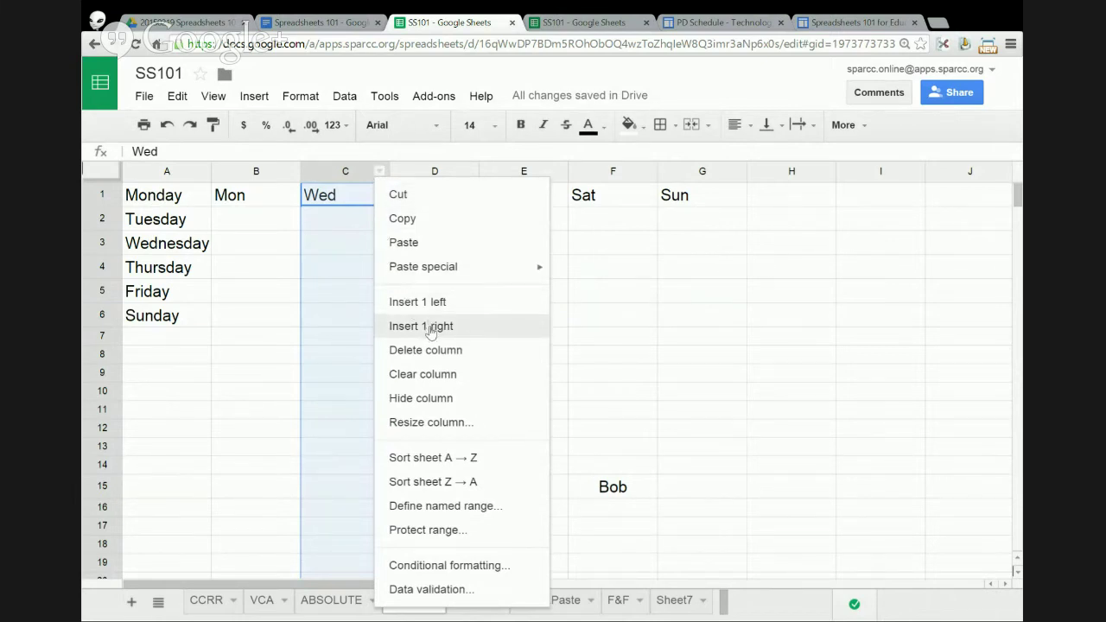
left_click(432, 306)
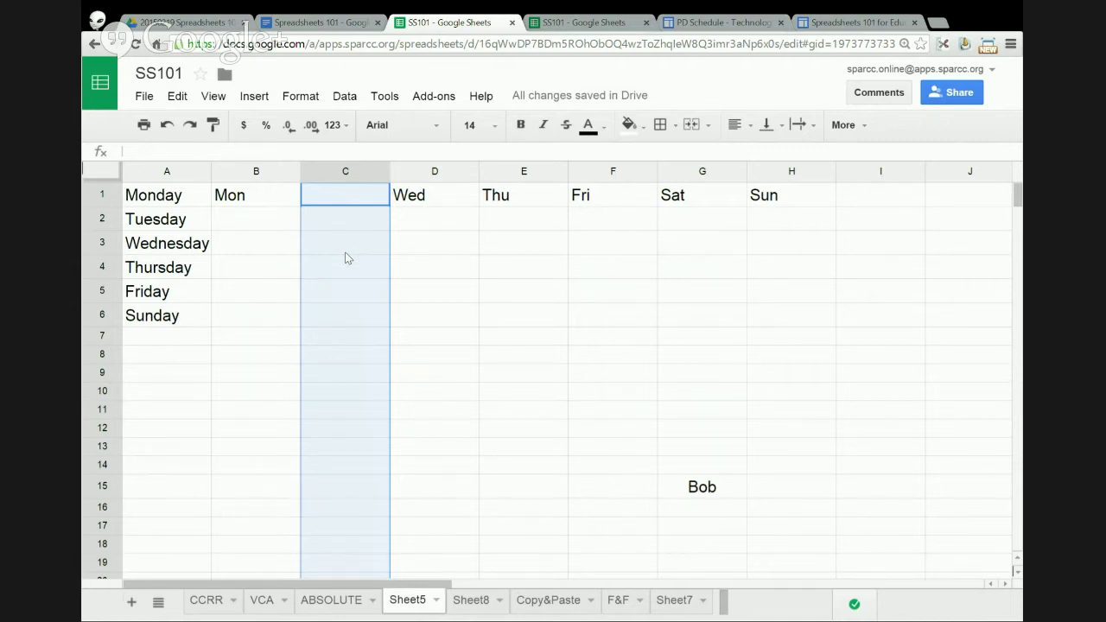
left_click_drag(185, 193, 242, 223)
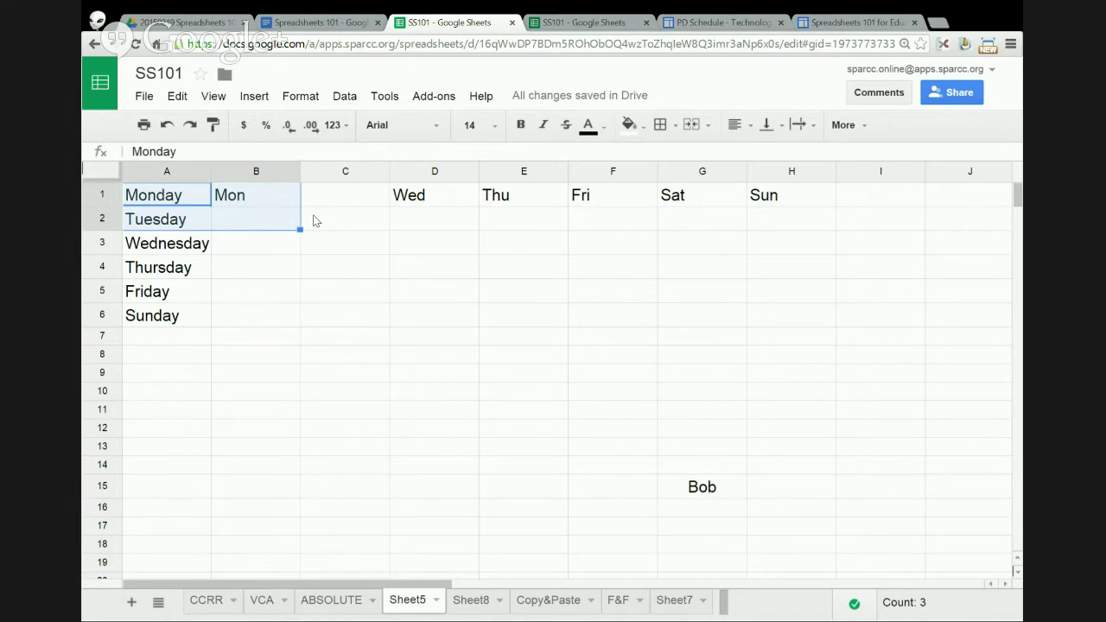
- Resize row 2, top-align Tuesday in its cell, then select the weekday block A1:B6
left_click(113, 245)
left_click_drag(113, 244, 113, 293)
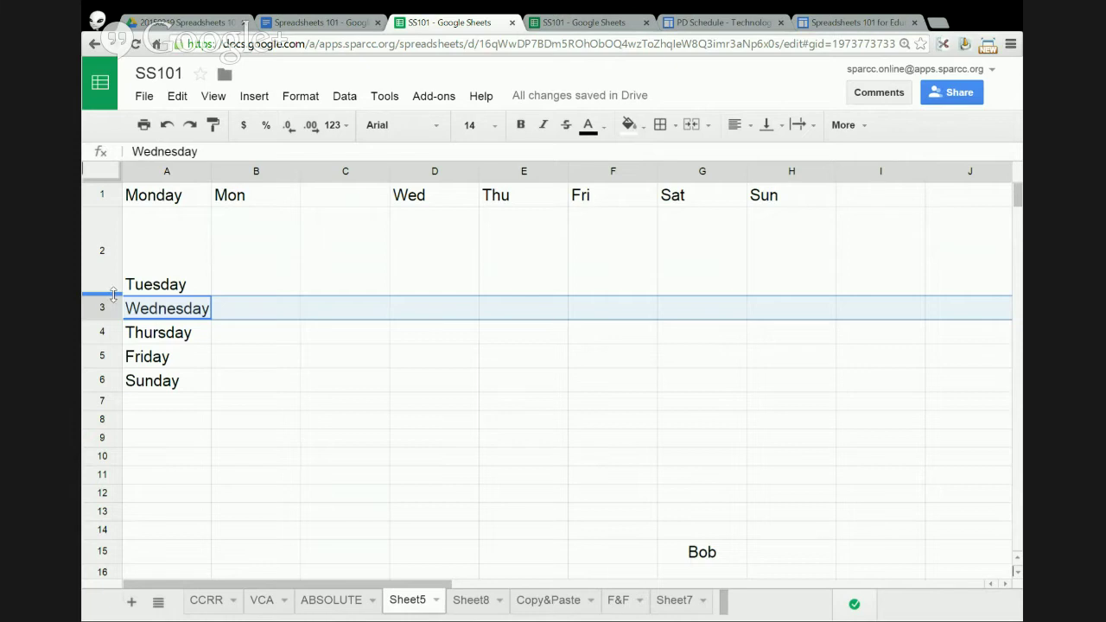
left_click_drag(114, 293, 113, 282)
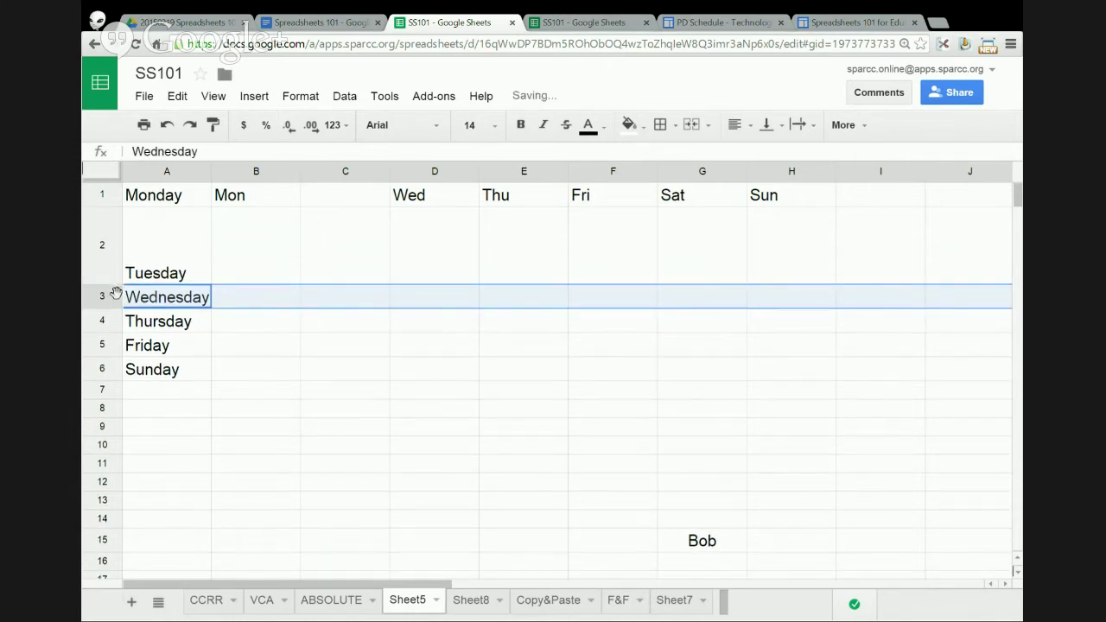
left_click(107, 242)
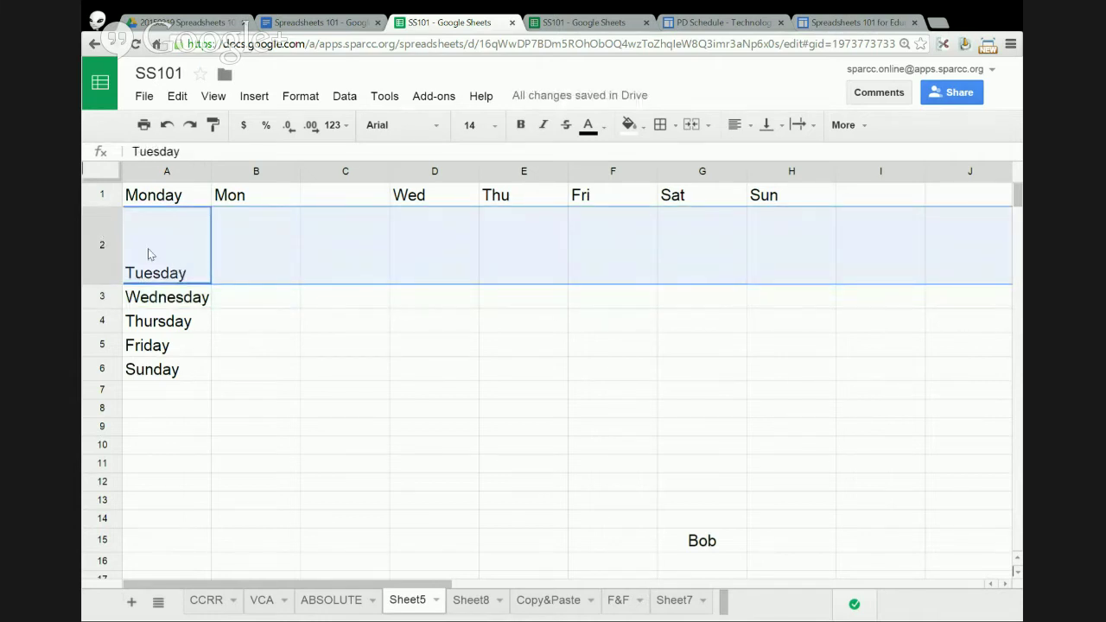
left_click(783, 126)
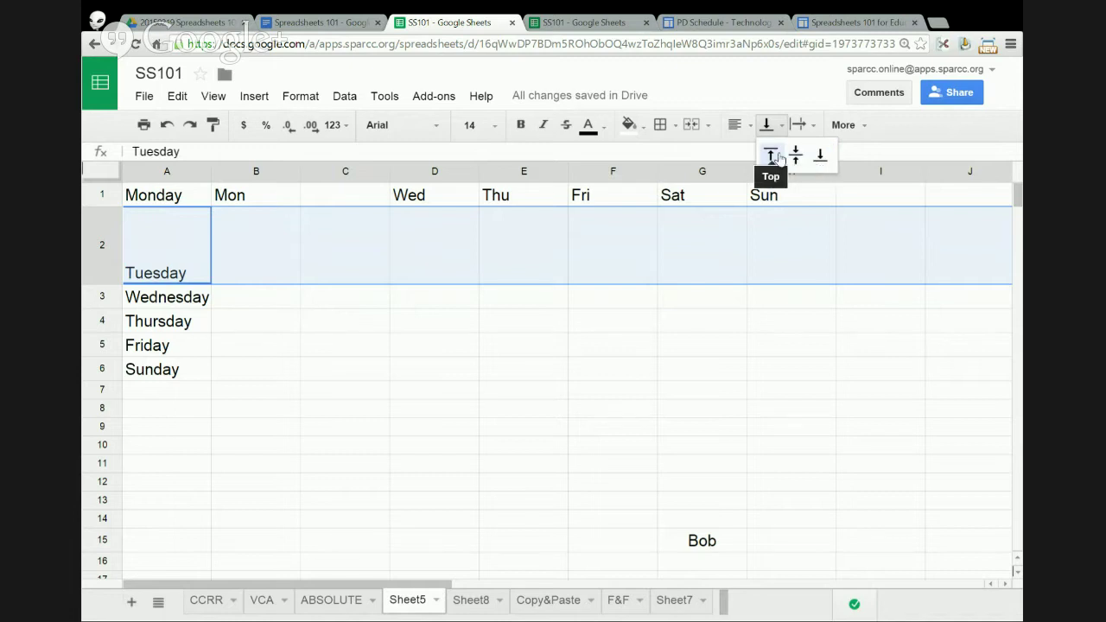
left_click(770, 156)
left_click(345, 257)
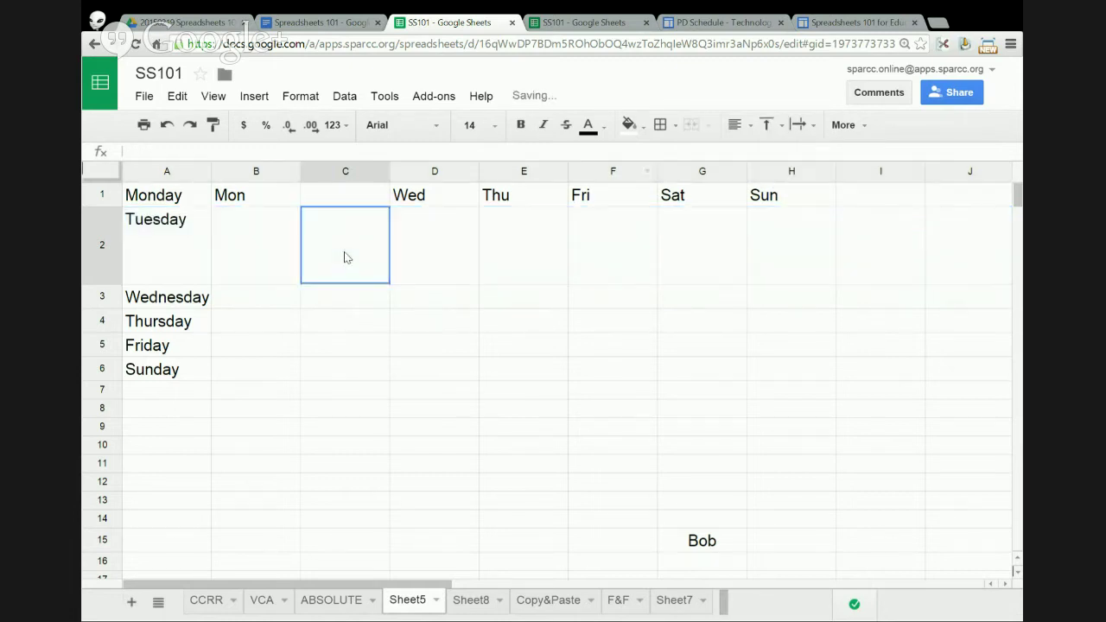
left_click_drag(109, 282, 114, 232)
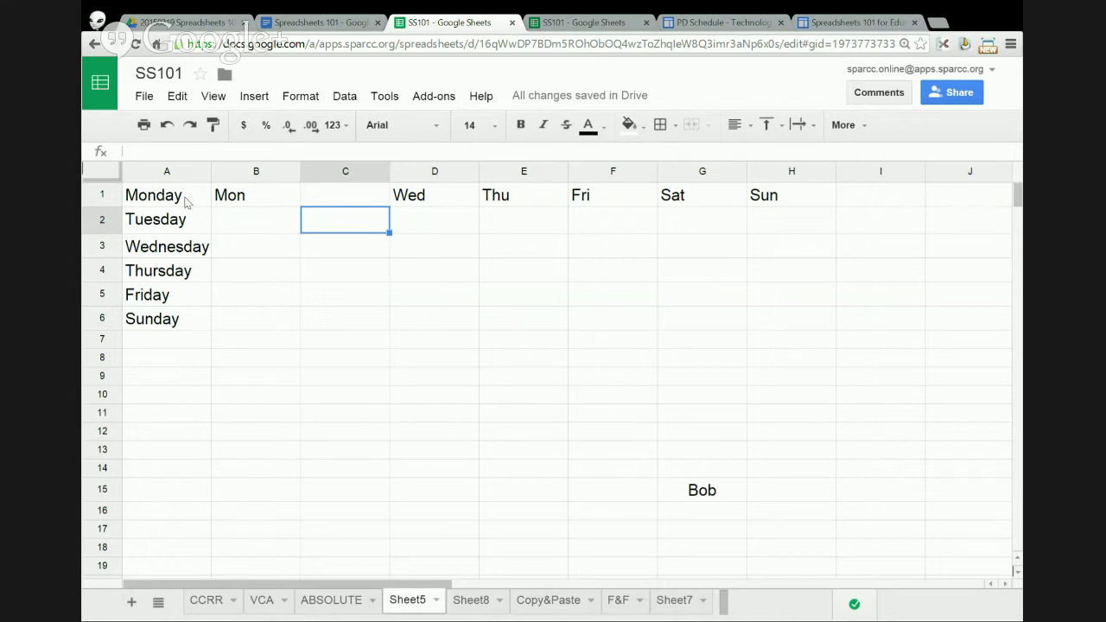
left_click_drag(184, 201, 300, 322)
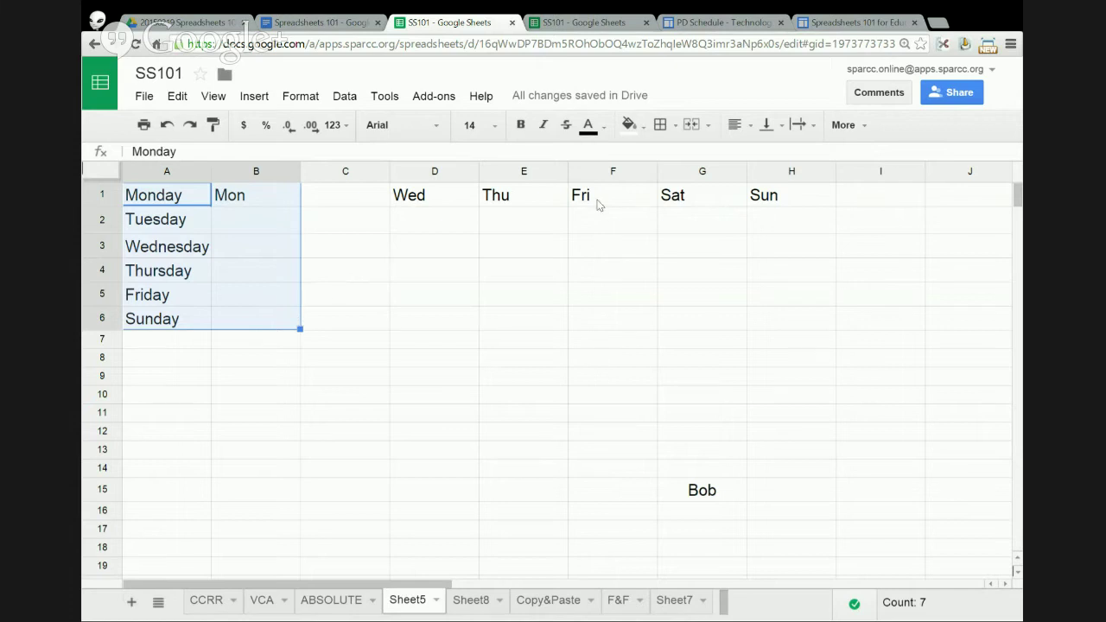
- Give every cell in A1:B6 red dashed borders
left_click(679, 127)
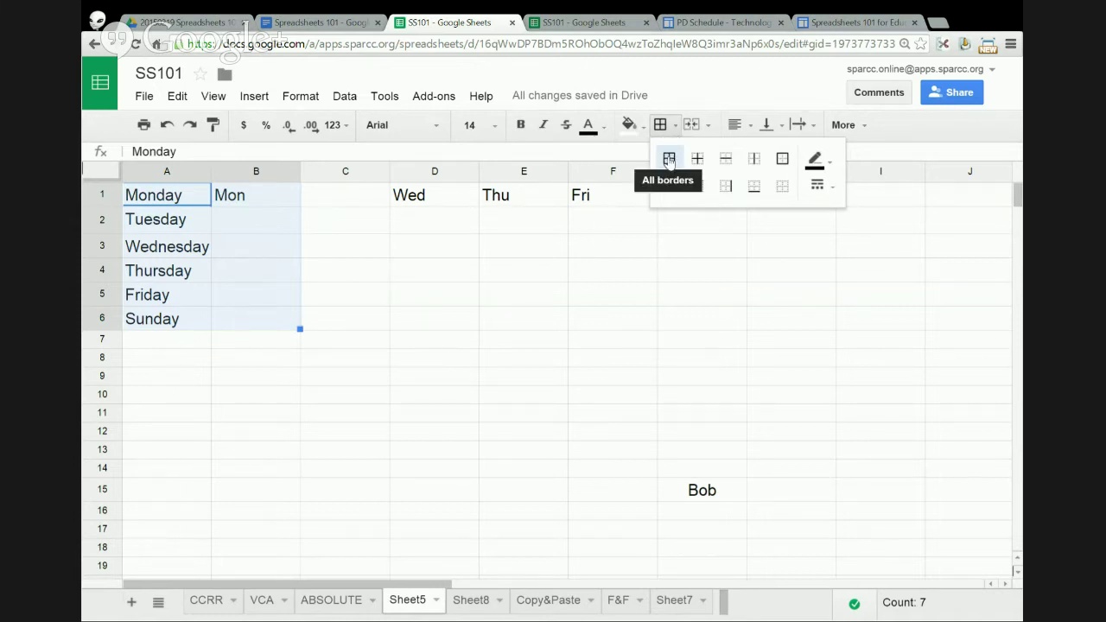
left_click(669, 161)
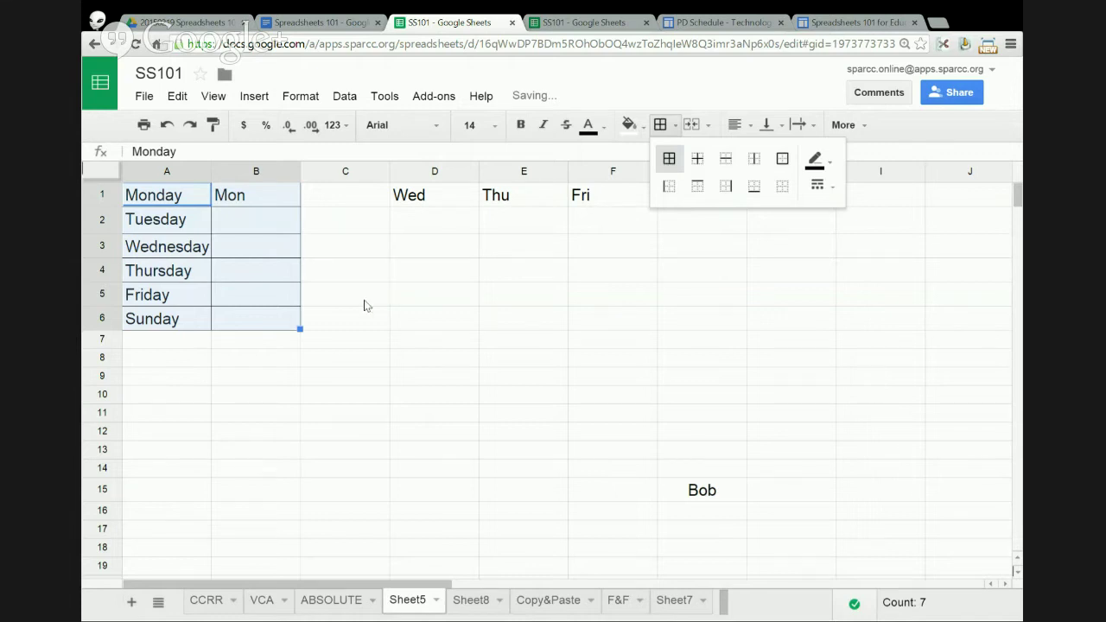
left_click(832, 164)
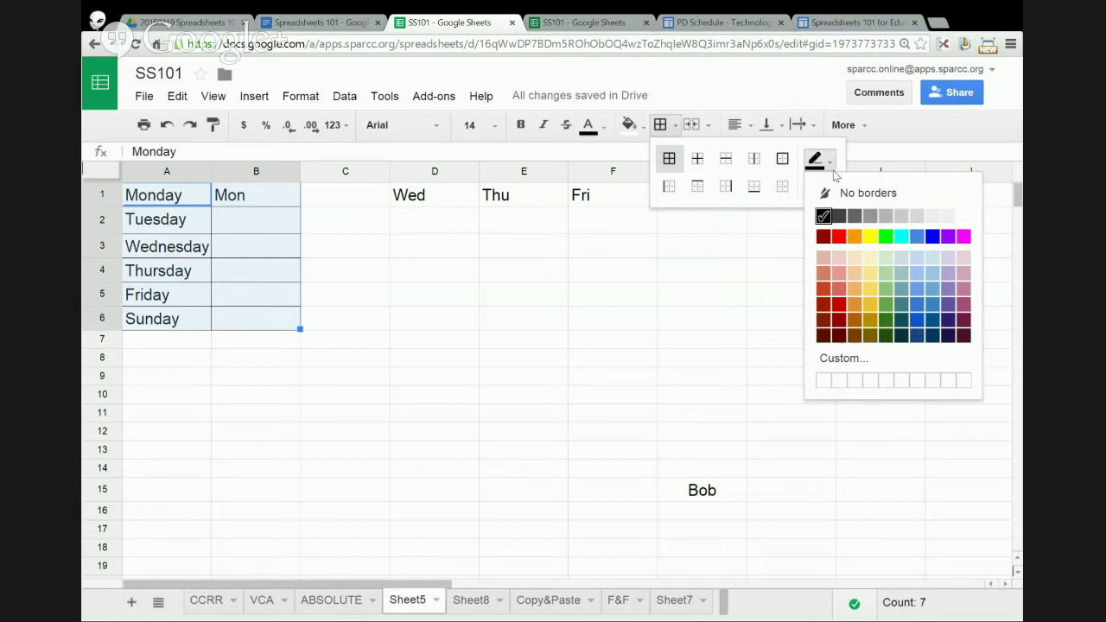
left_click(838, 240)
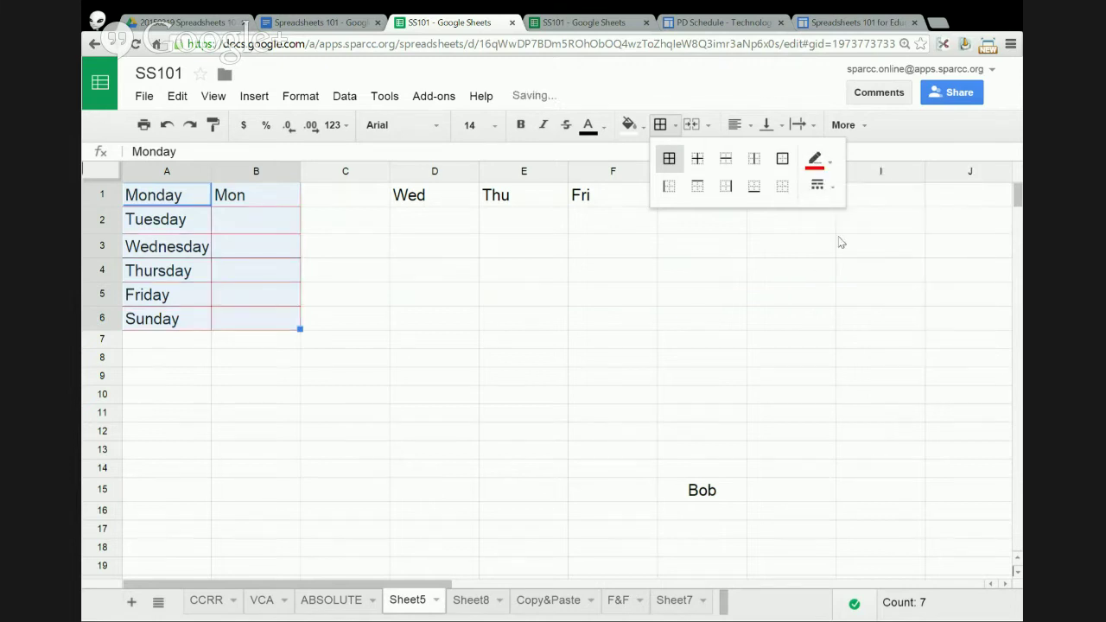
left_click(833, 187)
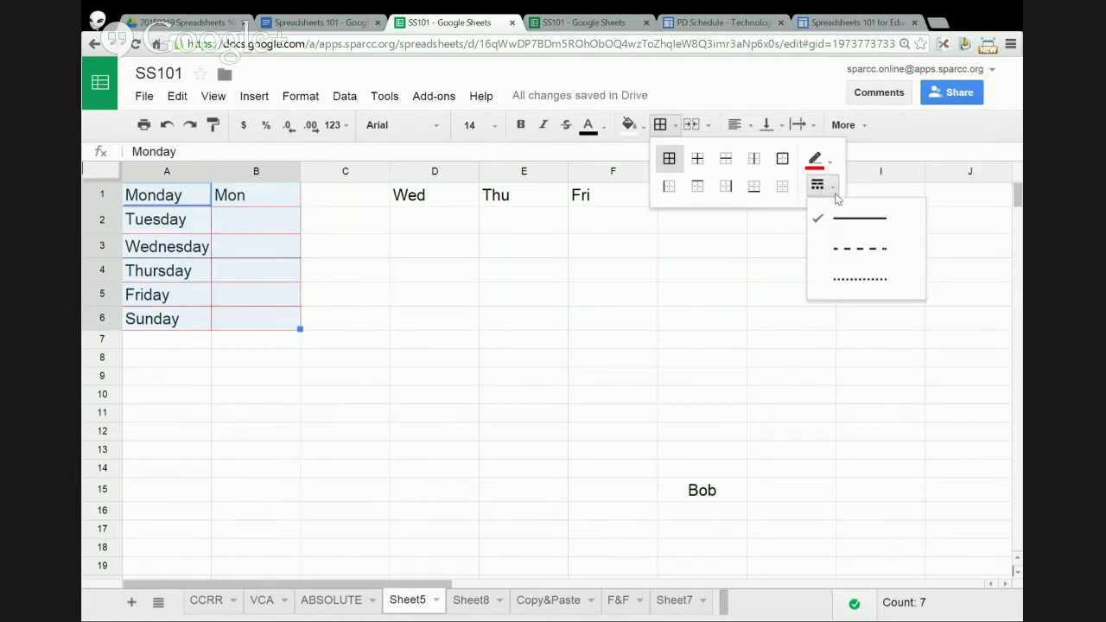
left_click(837, 249)
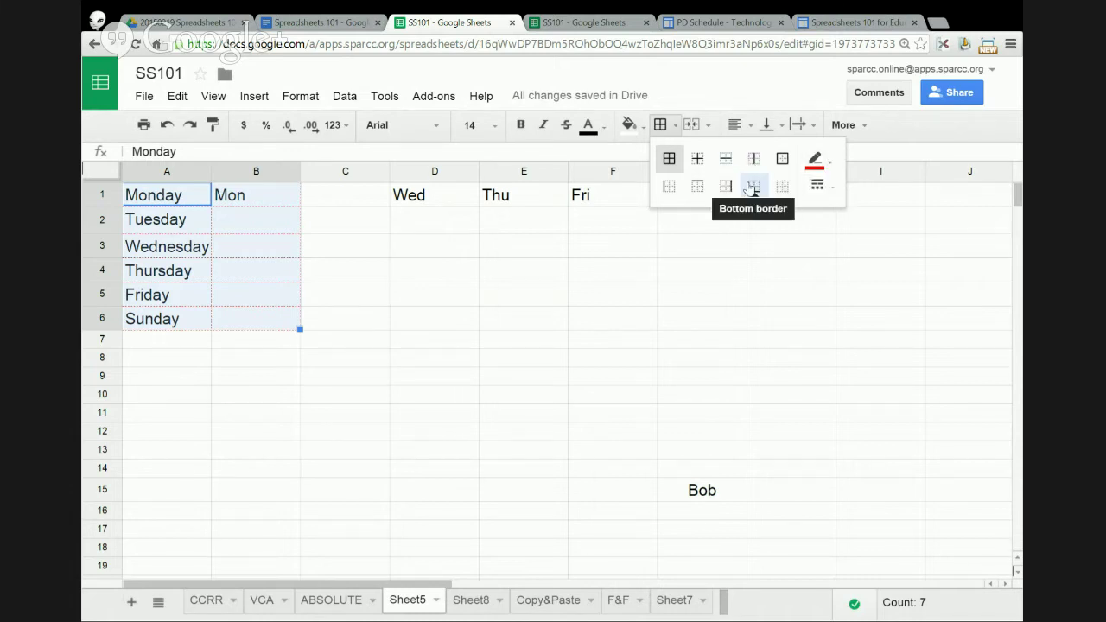
left_click(470, 252)
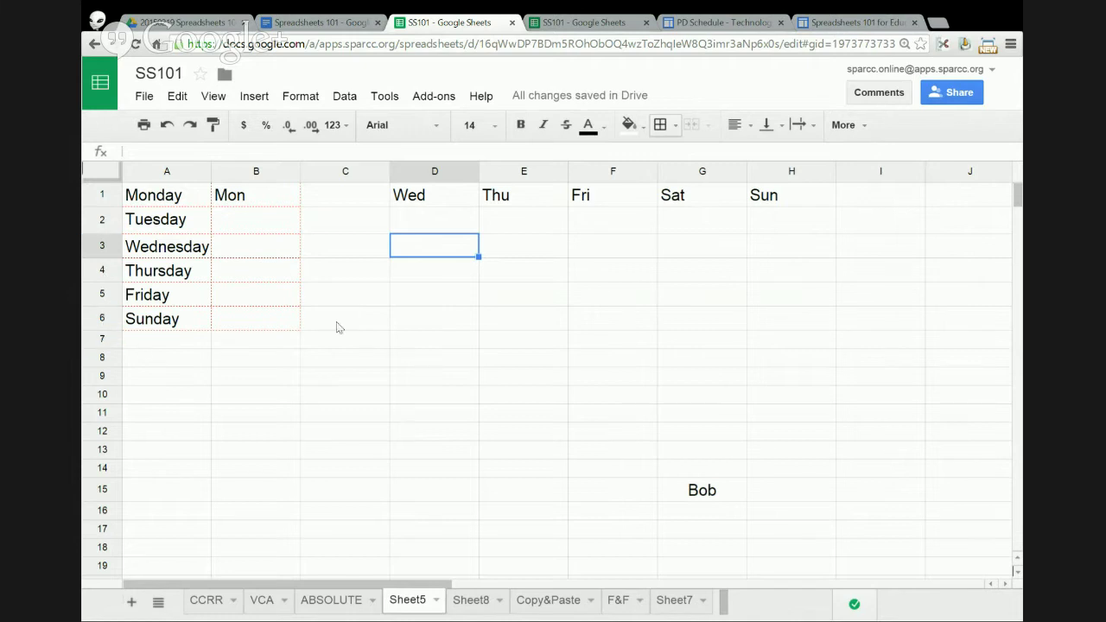
- Select A1:E10 and then the weekday block again to inspect the borders, then deselect
left_click(163, 203)
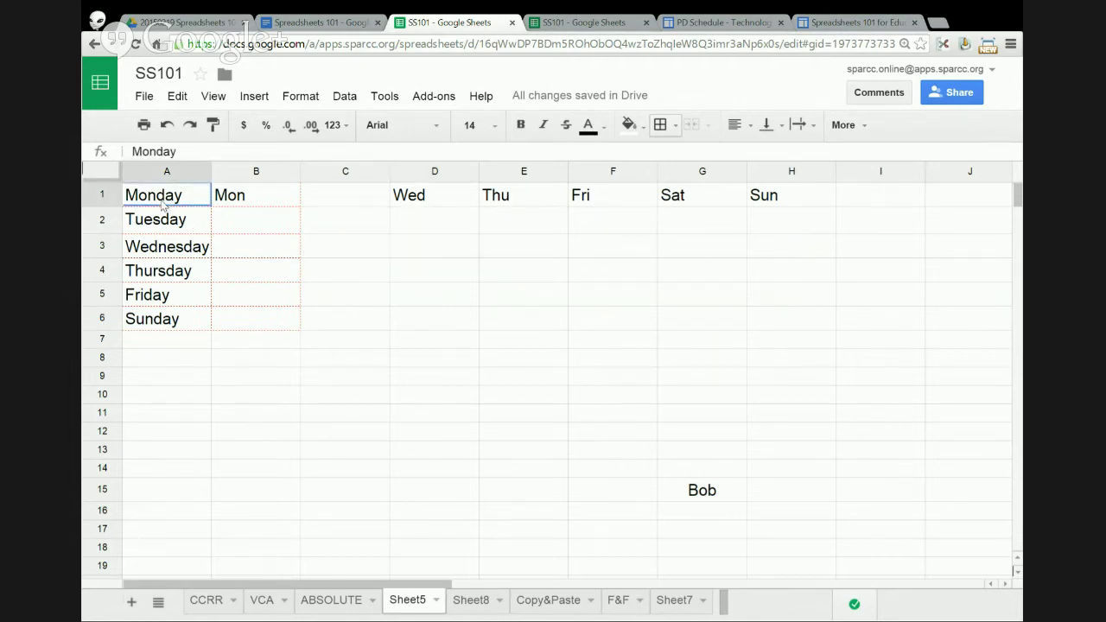
left_click_drag(163, 204, 526, 407)
left_click(617, 313)
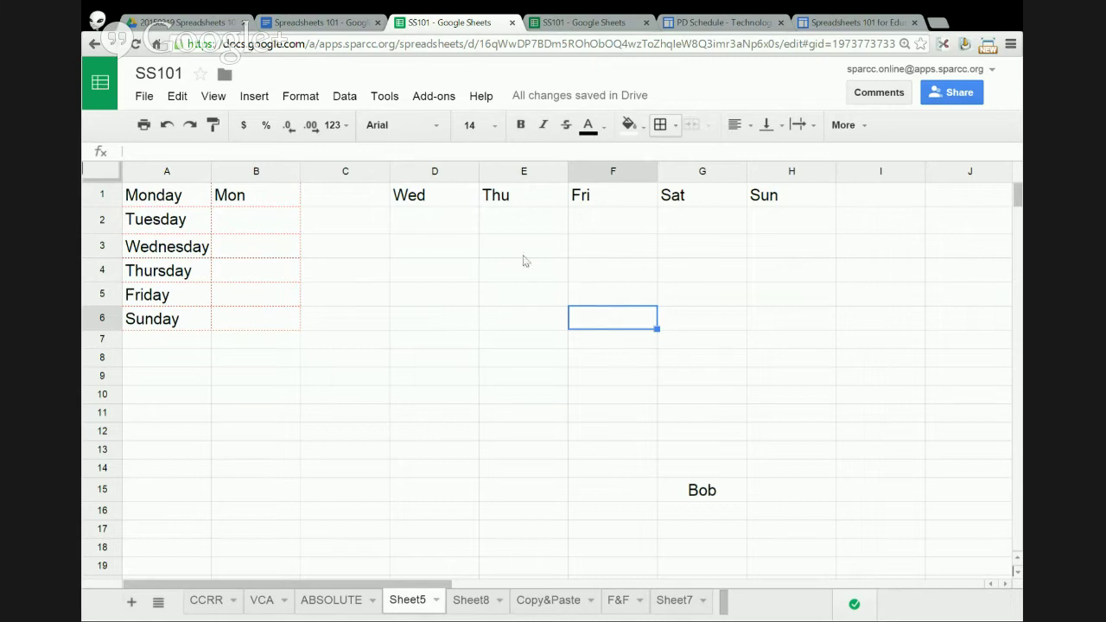
left_click_drag(178, 197, 281, 328)
left_click(400, 300)
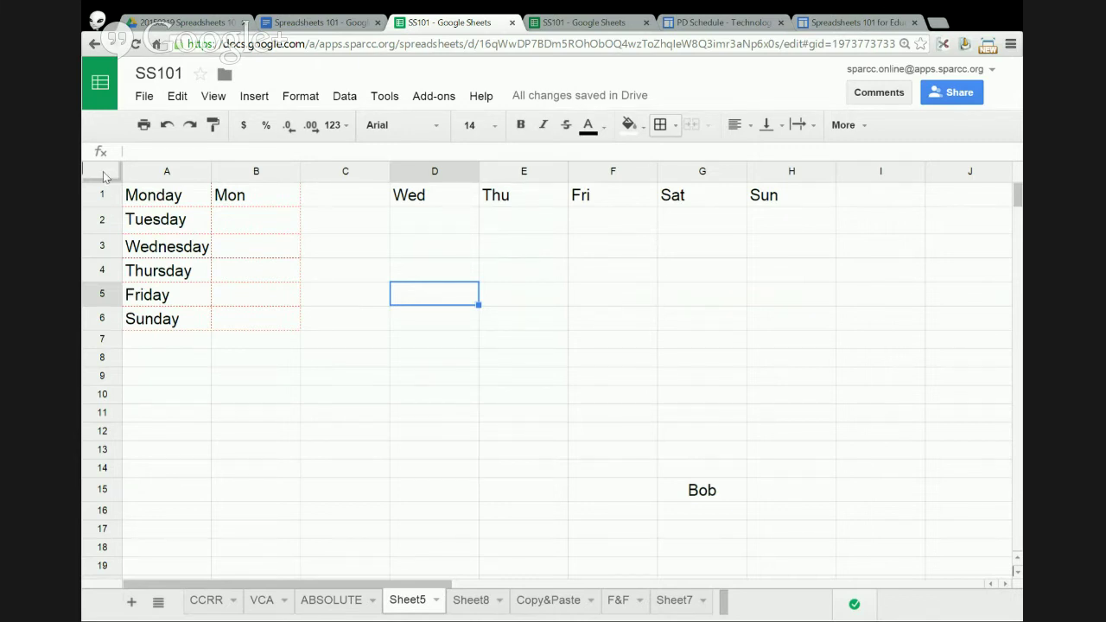
- Select the whole sheet and set all text to font size 24
left_click(103, 177)
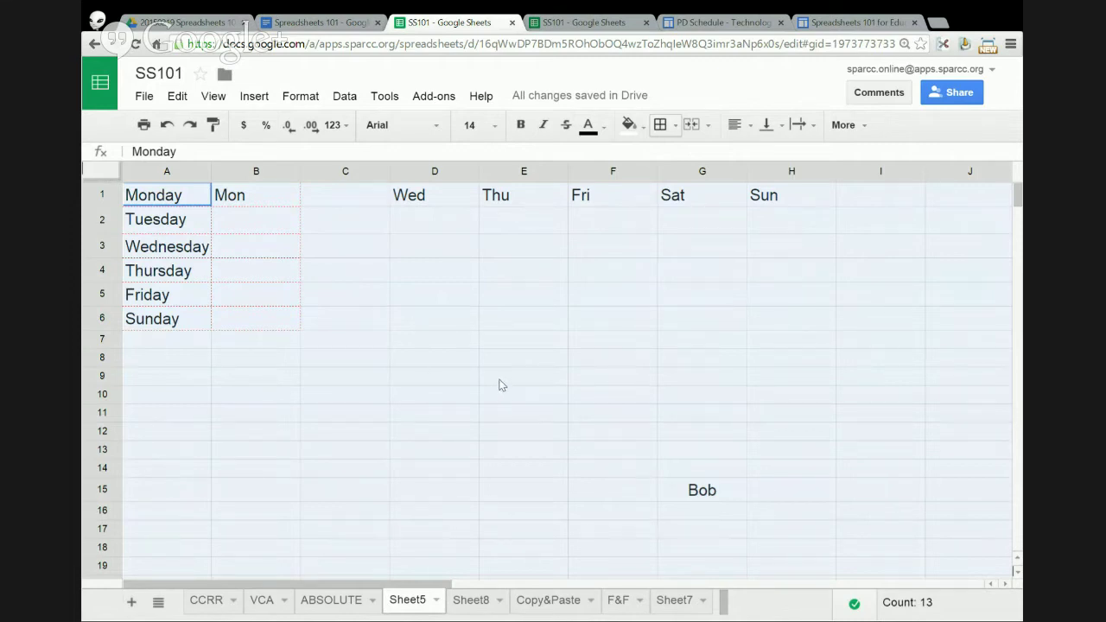
left_click(475, 125)
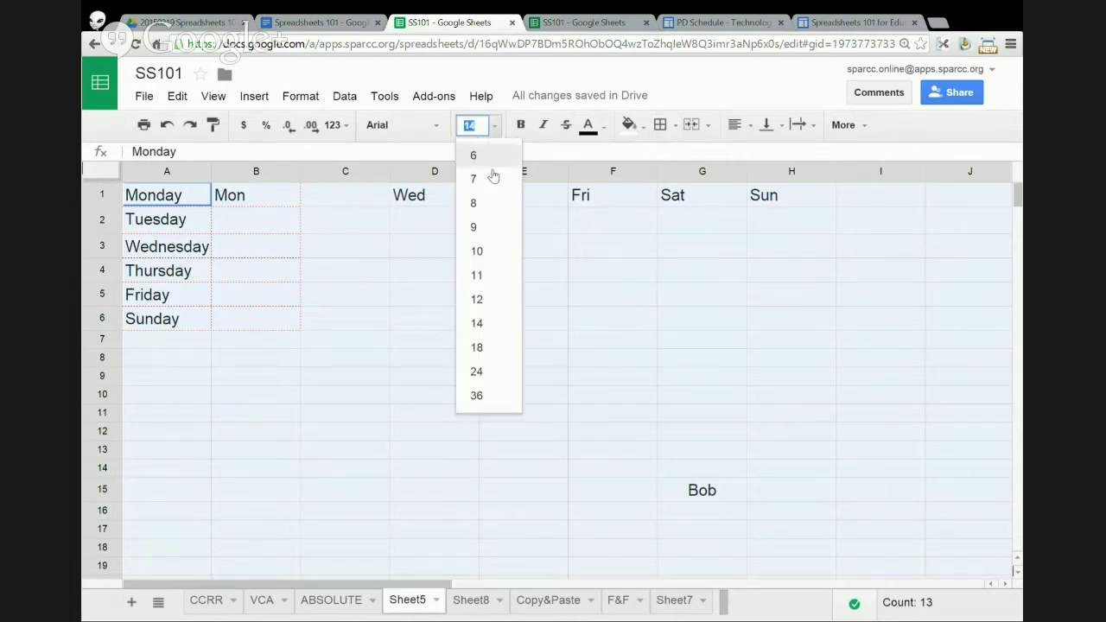
left_click(490, 373)
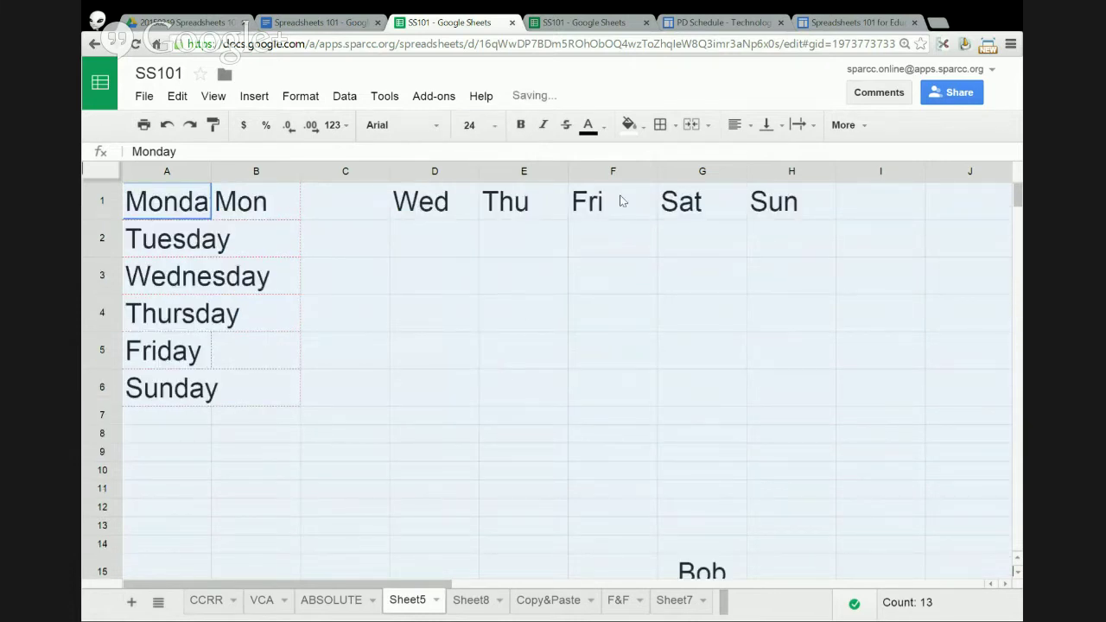
- Grid every cell with solid red borders, then switch to the F&F sheet
left_click(674, 127)
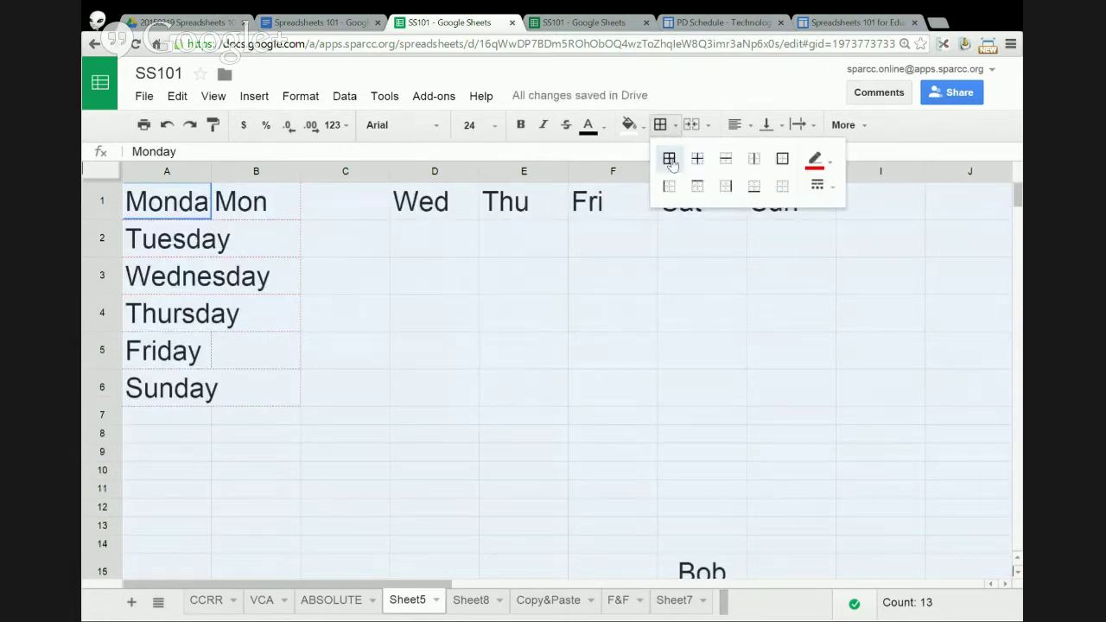
left_click(672, 163)
left_click(696, 162)
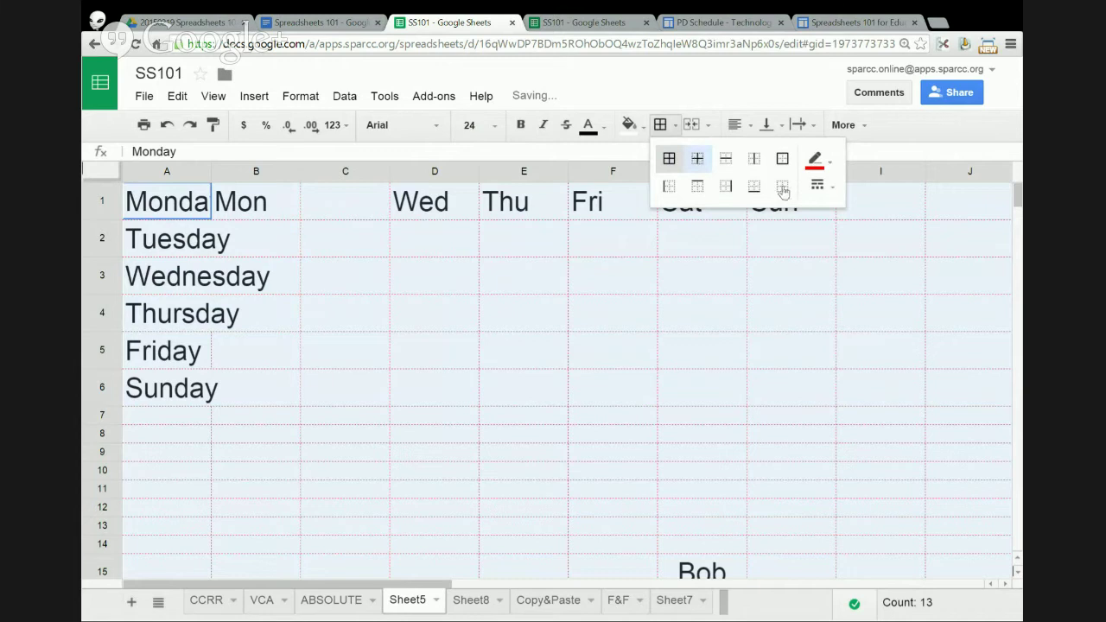
left_click(825, 185)
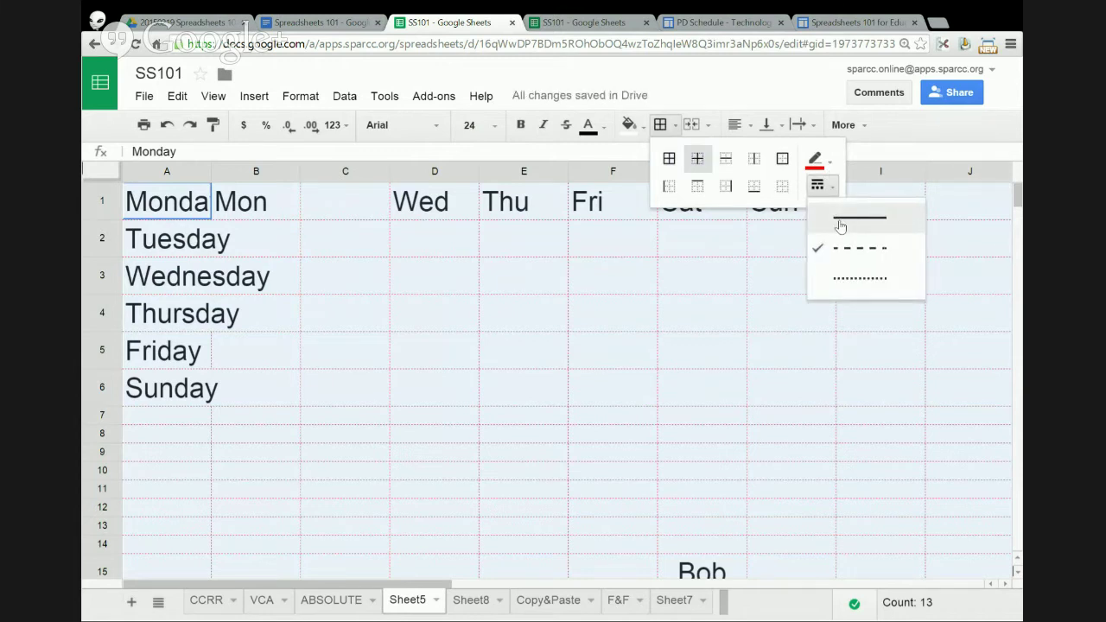
left_click(821, 221)
double_click(782, 210)
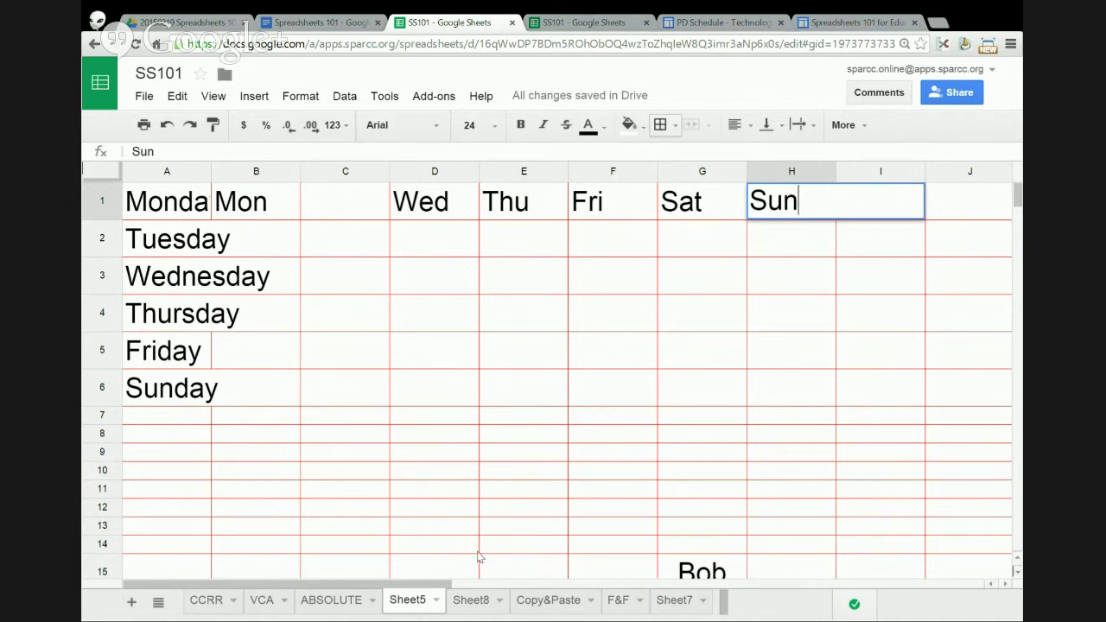
left_click(614, 600)
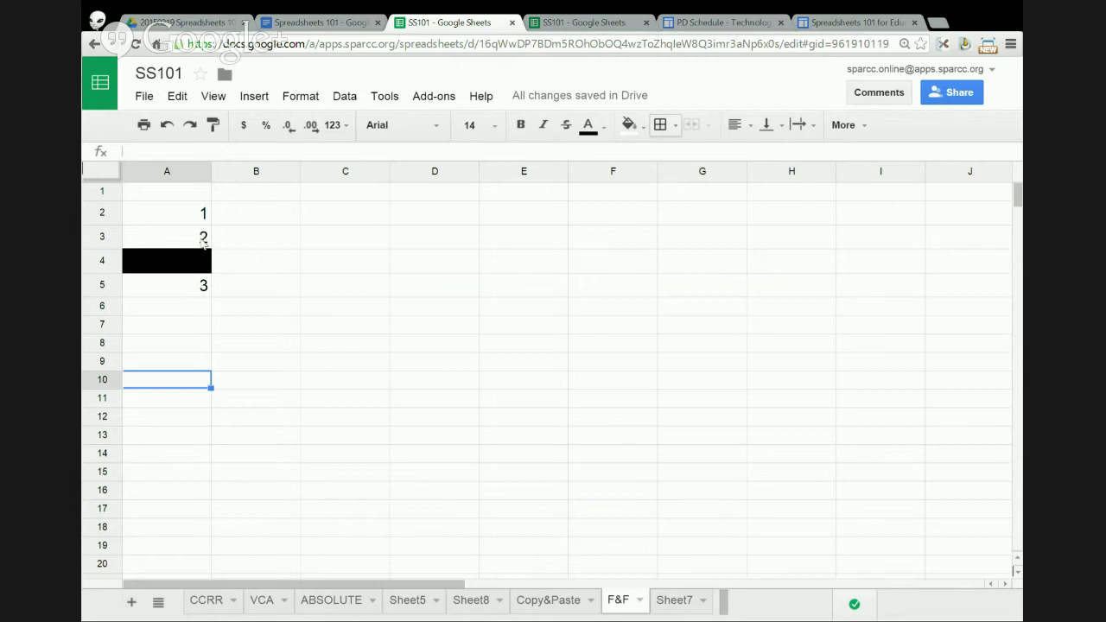
- Reset A4's black fill to reveal its sum 3, and delete the duplicate 3 in A5
left_click(195, 265)
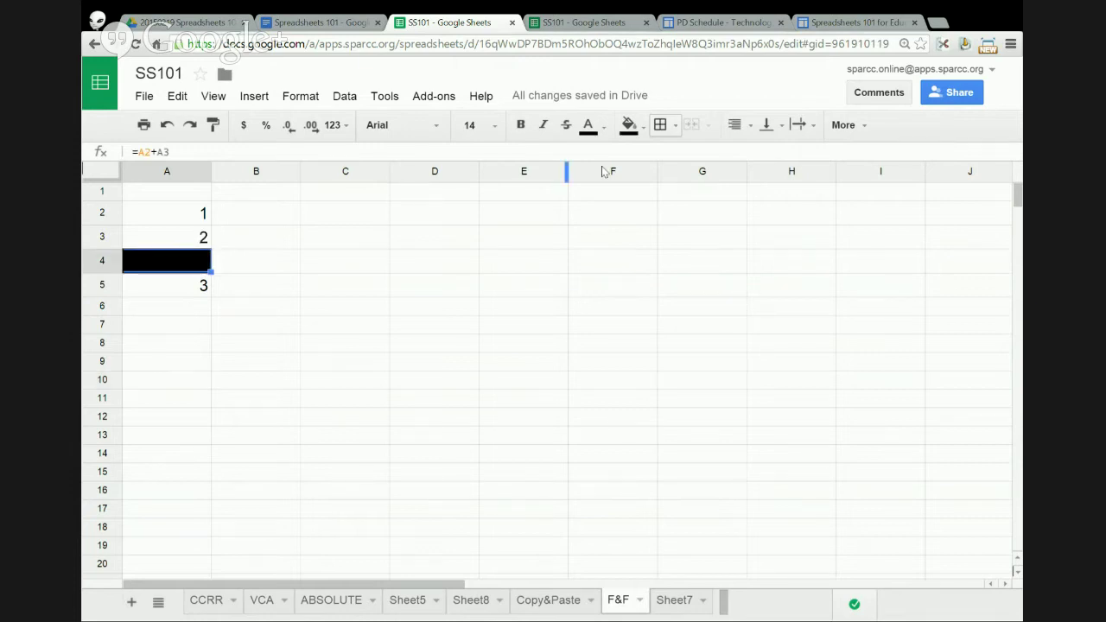
left_click(643, 128)
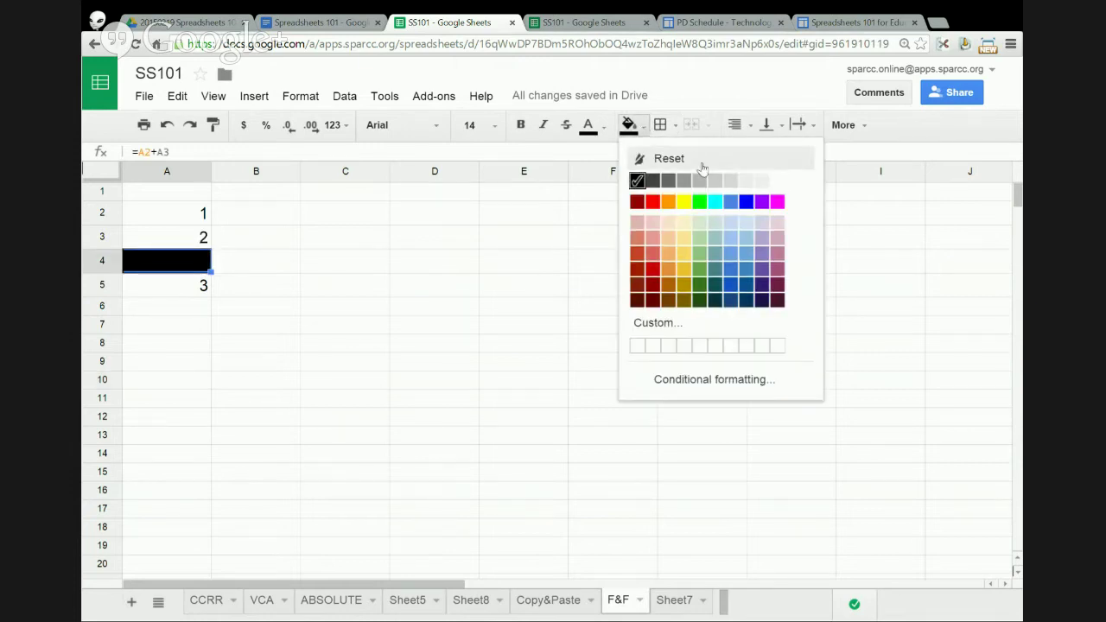
left_click(663, 157)
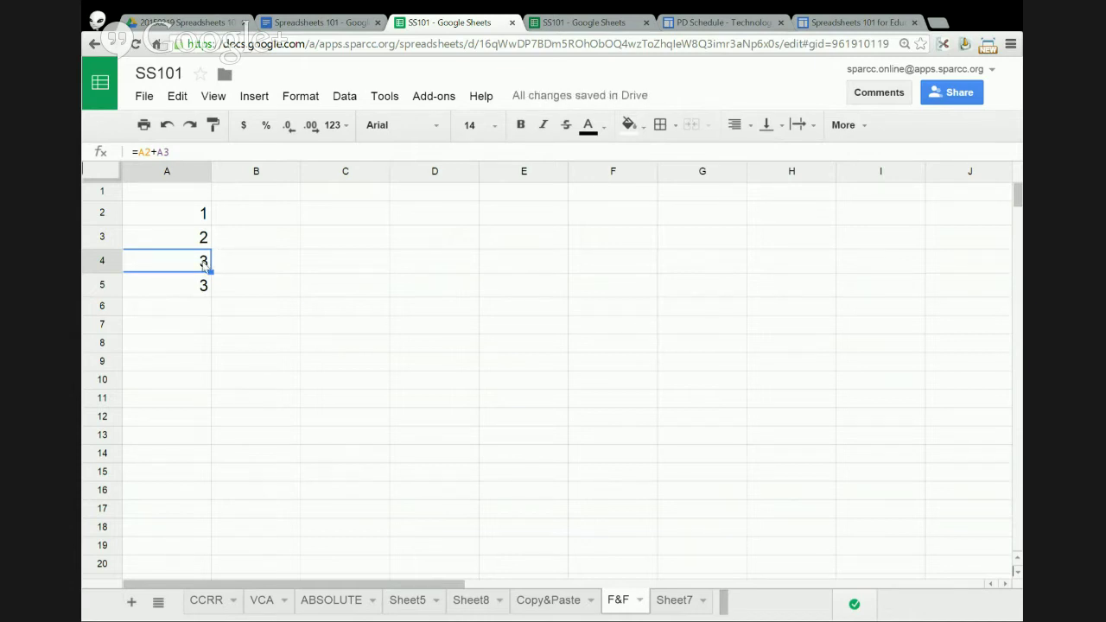
left_click(204, 285)
key("Delete")
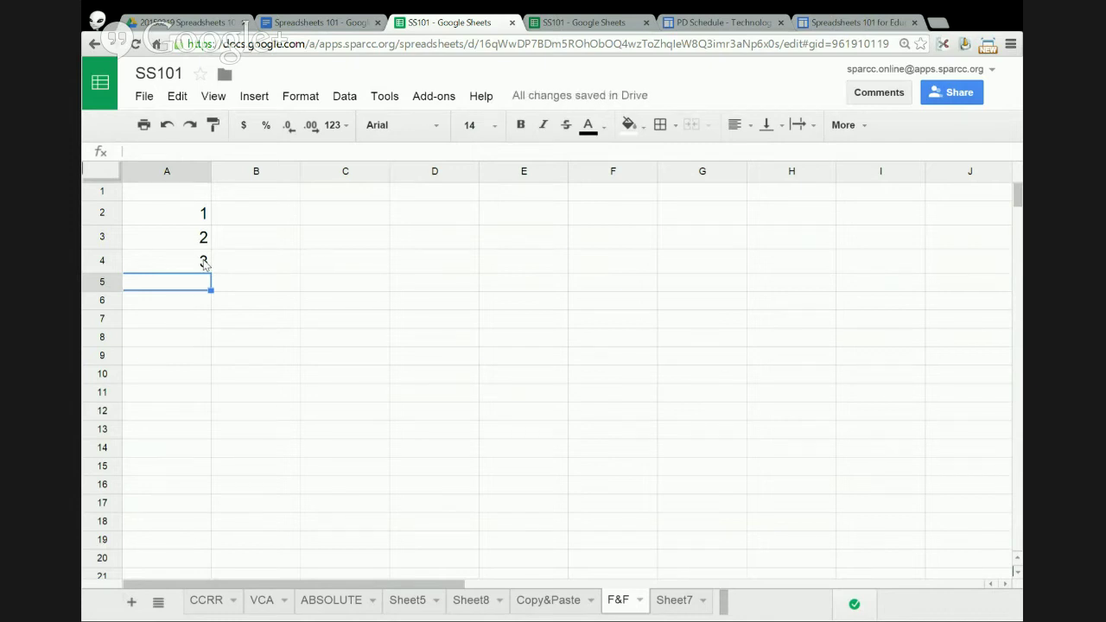
- Commit the A4 sum formula, then start a new formula in B2 with an equals sign
left_click(204, 264)
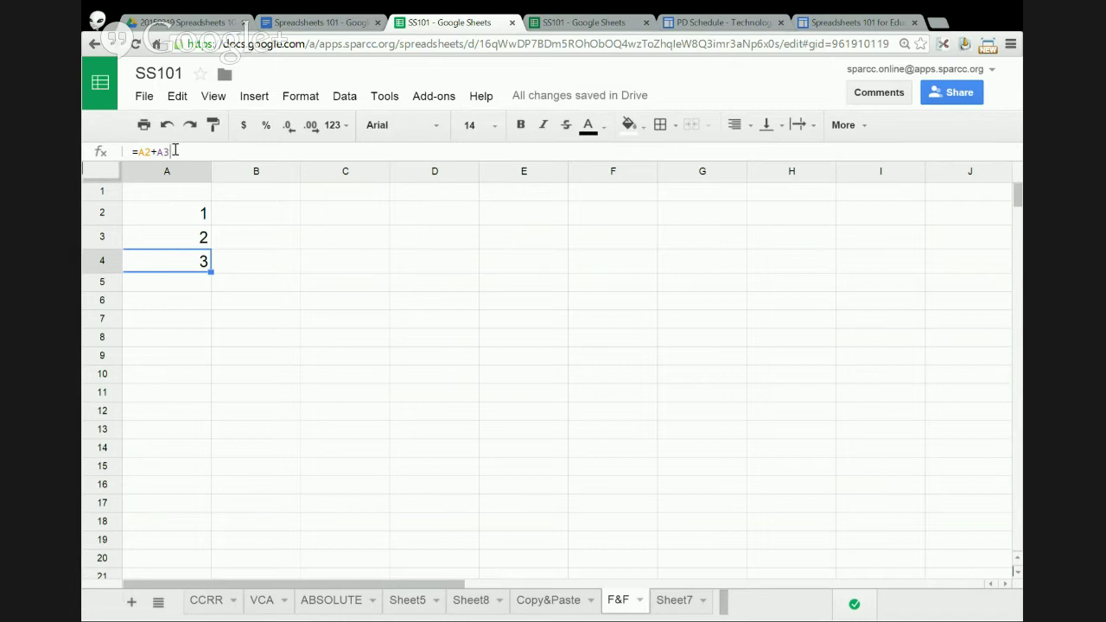
left_click_drag(175, 151, 133, 151)
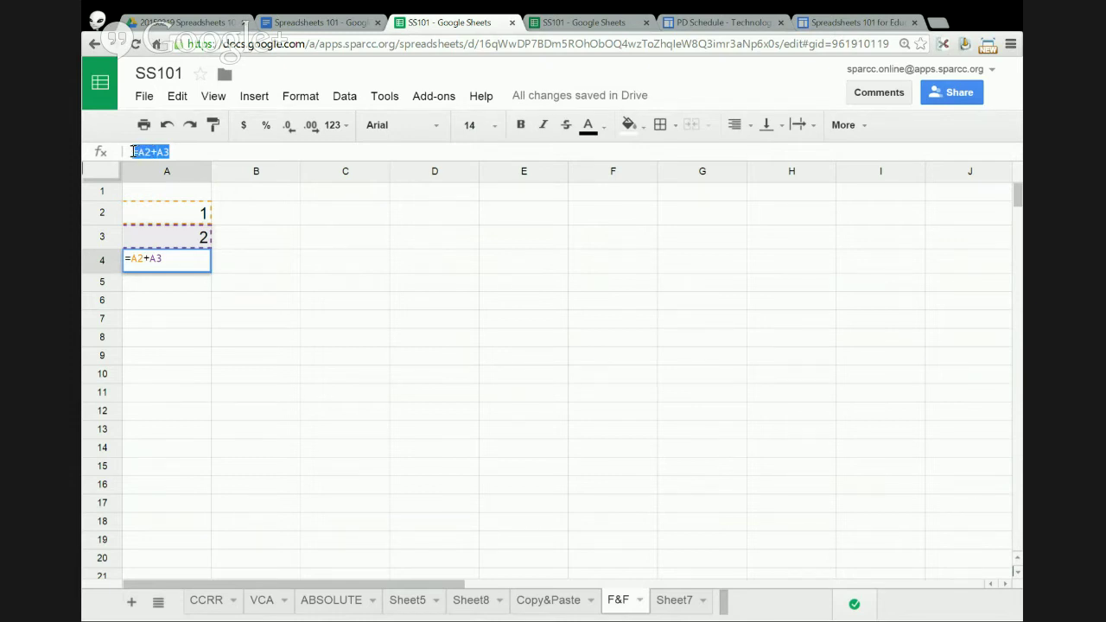
left_click(245, 239)
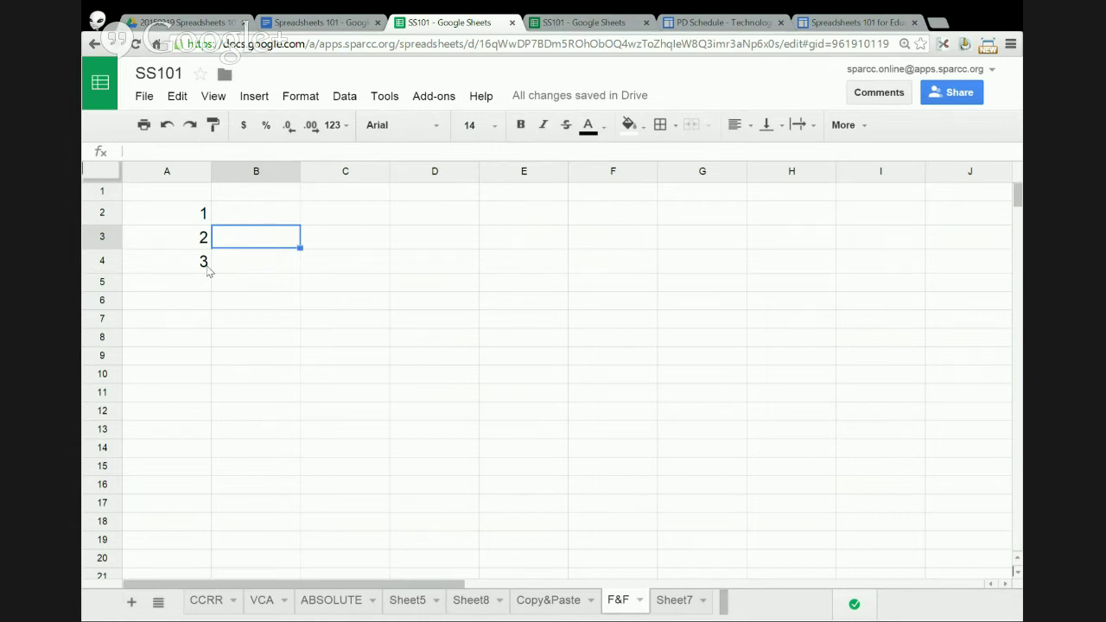
left_click(205, 268)
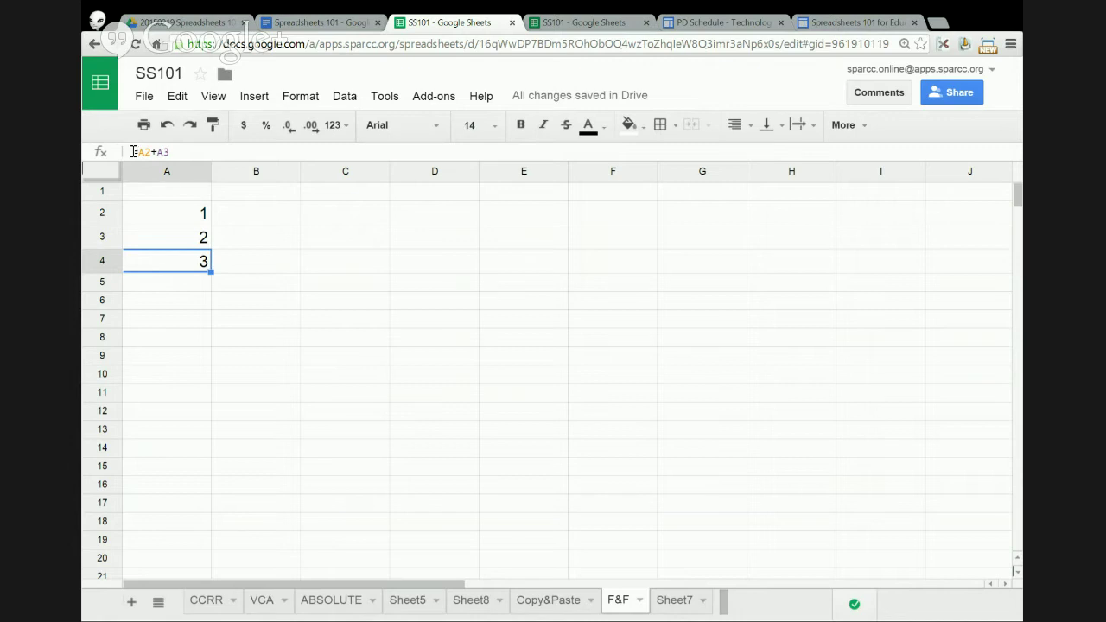
left_click_drag(133, 152, 140, 152)
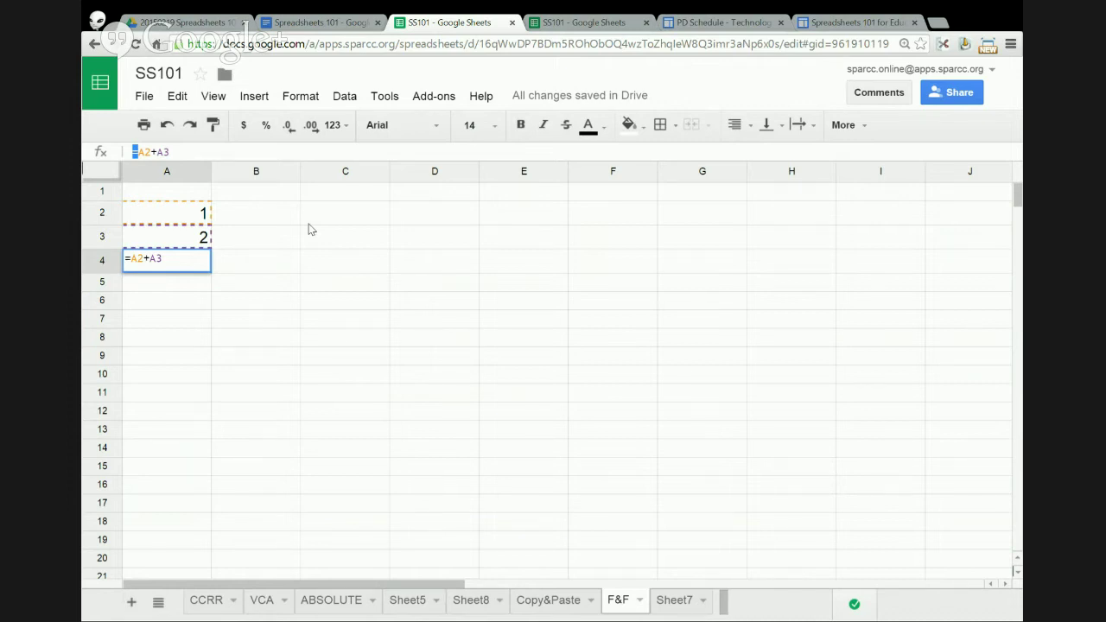
left_click(269, 211)
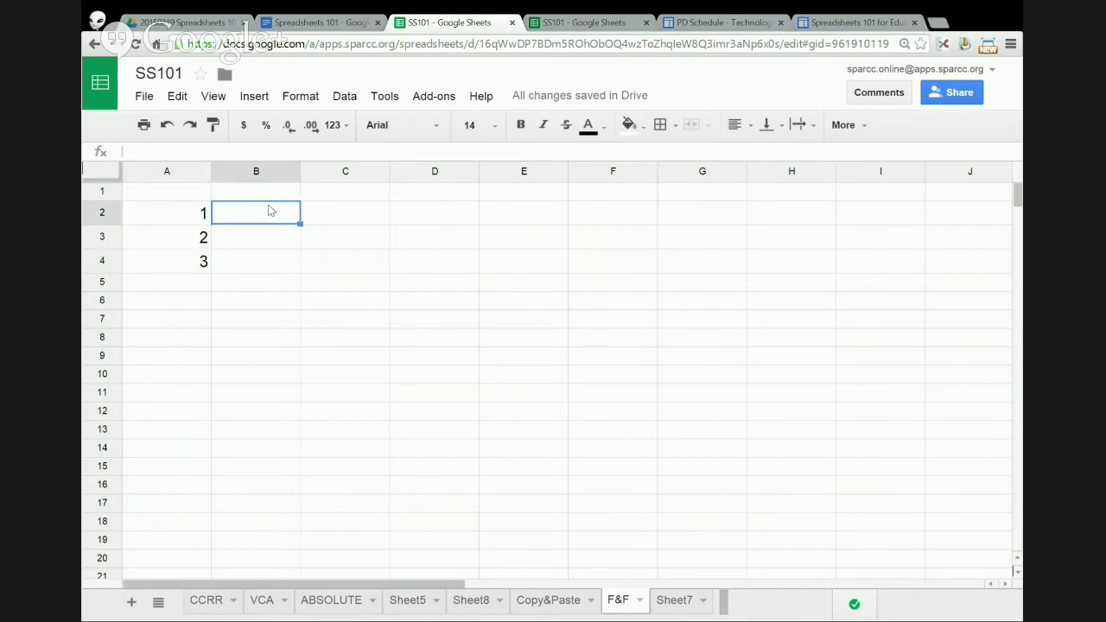
type("=")
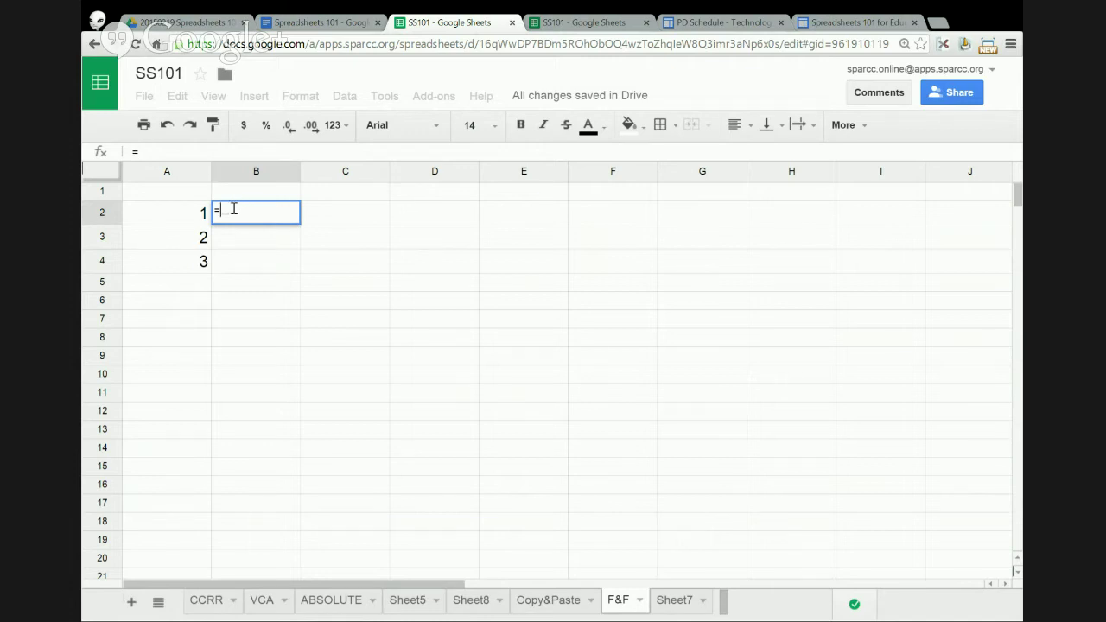
left_click(162, 152)
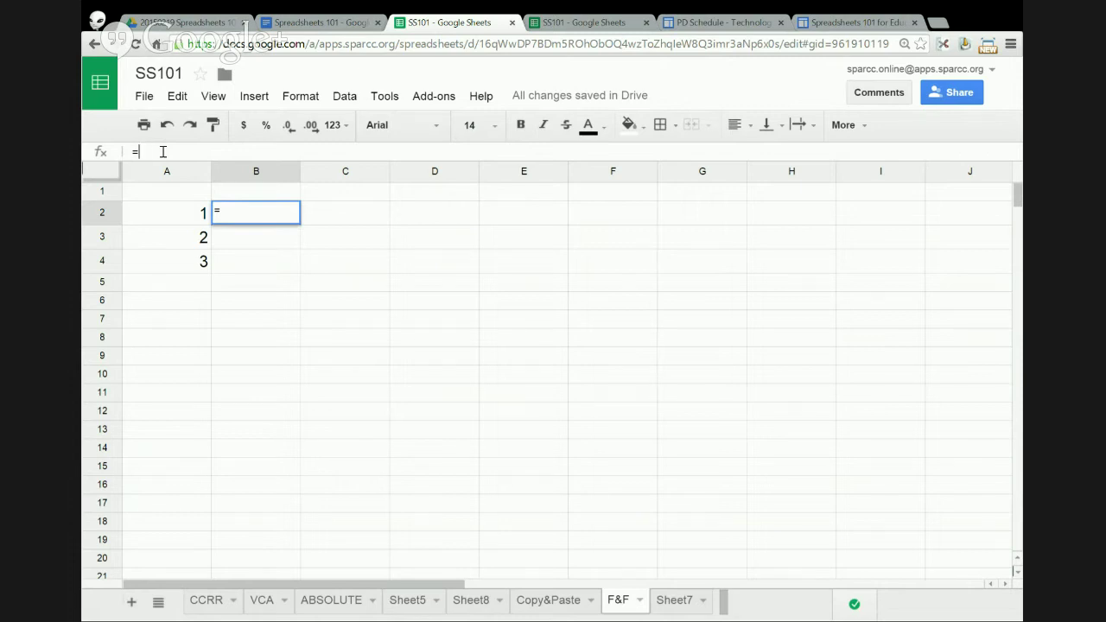
type("A")
left_click(163, 152)
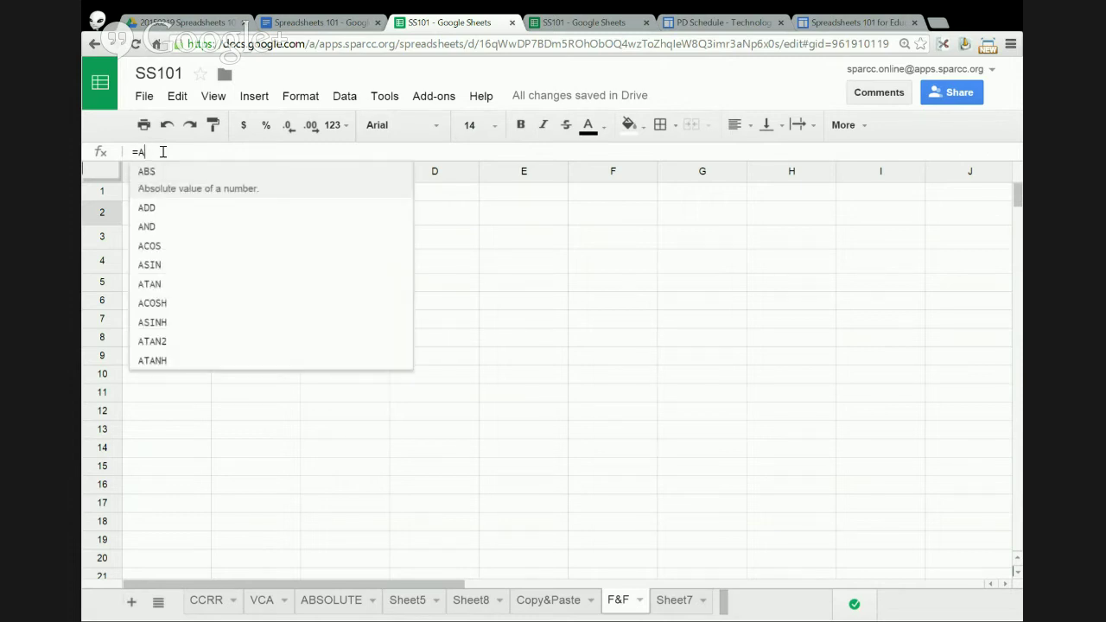
type(":")
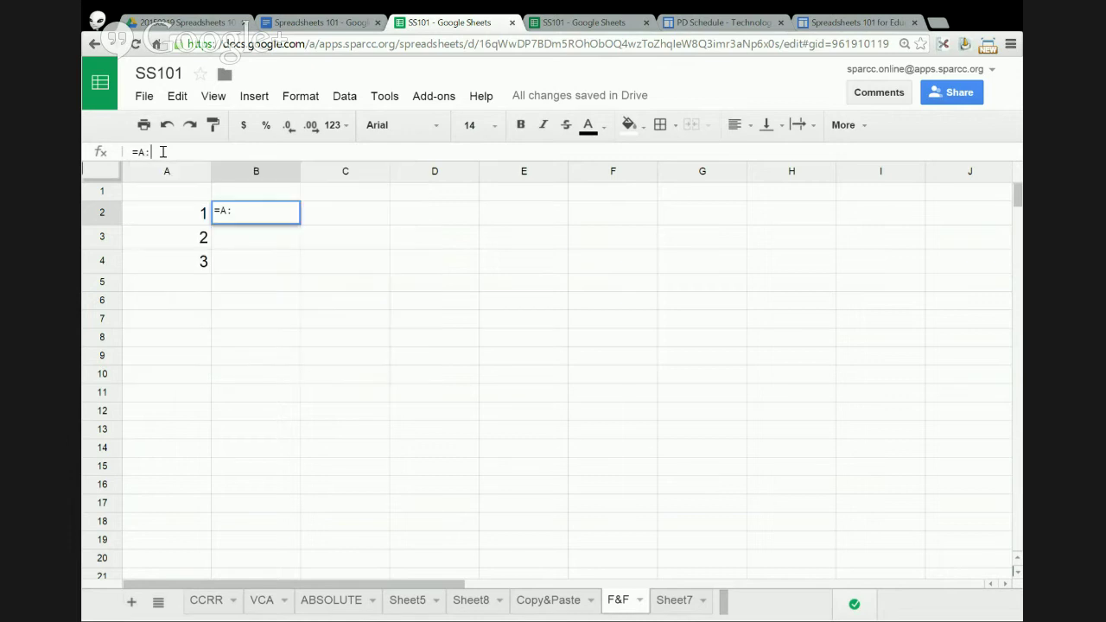
key("BackSpace")
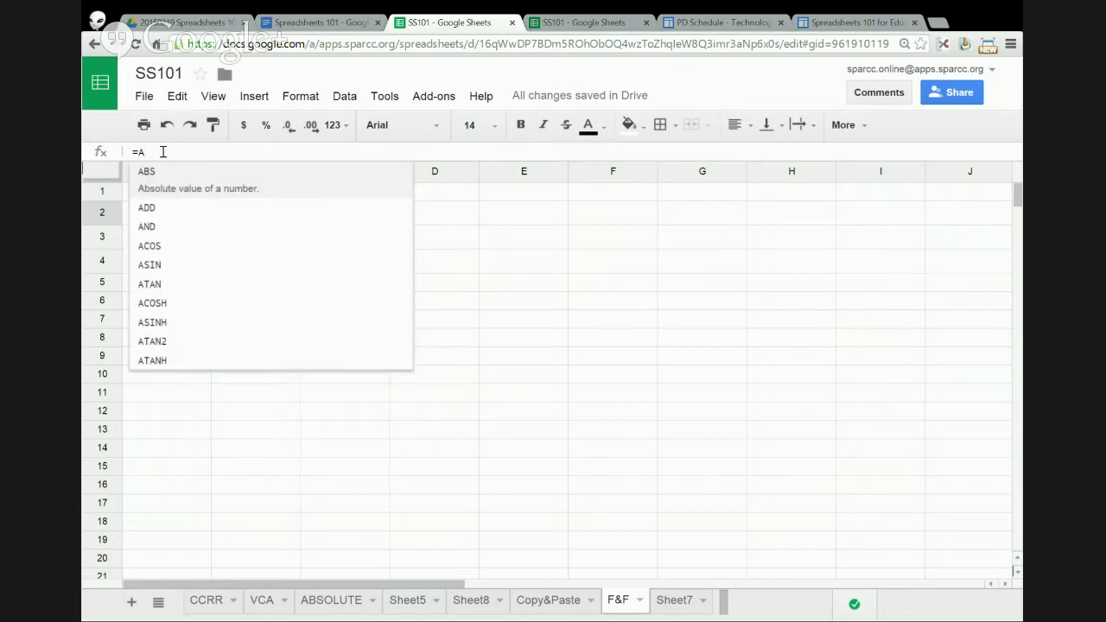
type("2")
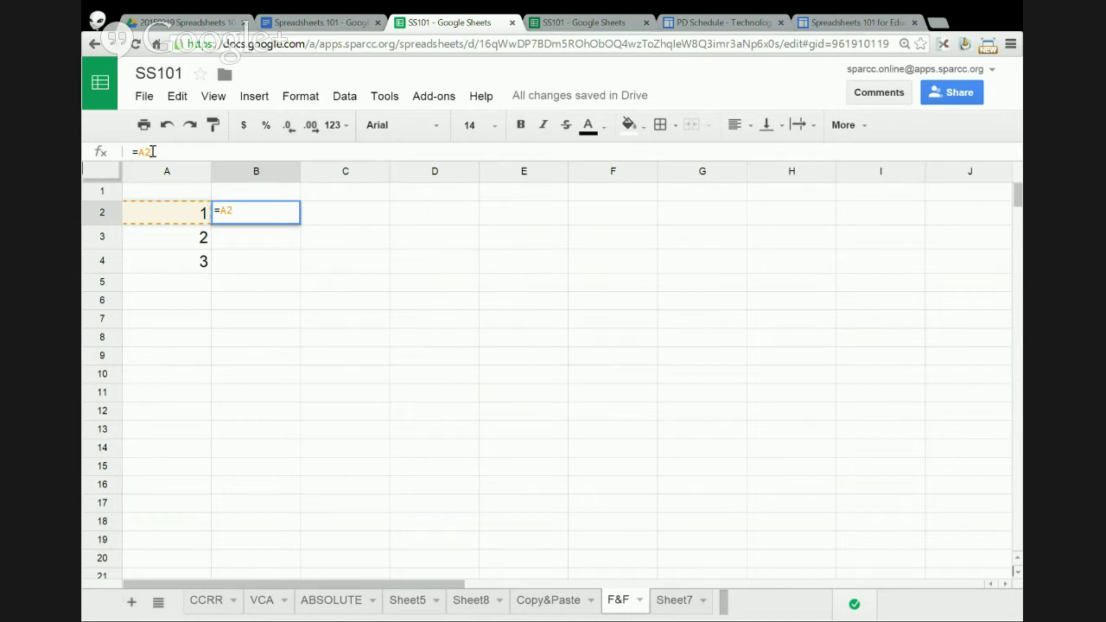
double_click(147, 152)
type("3")
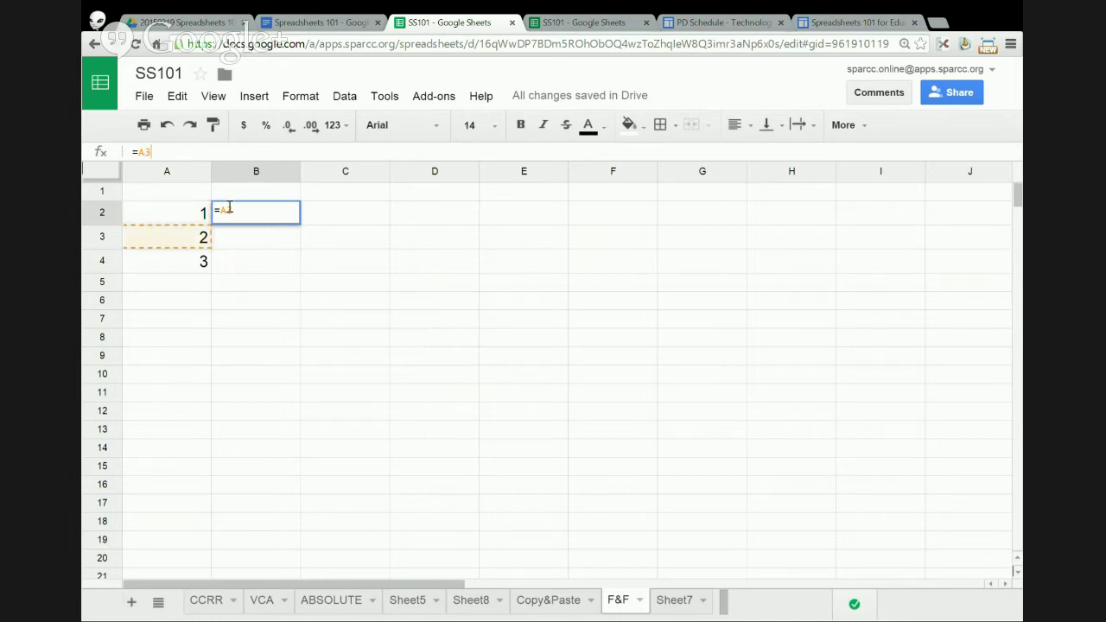
left_click_drag(138, 152, 157, 150)
key("BackSpace")
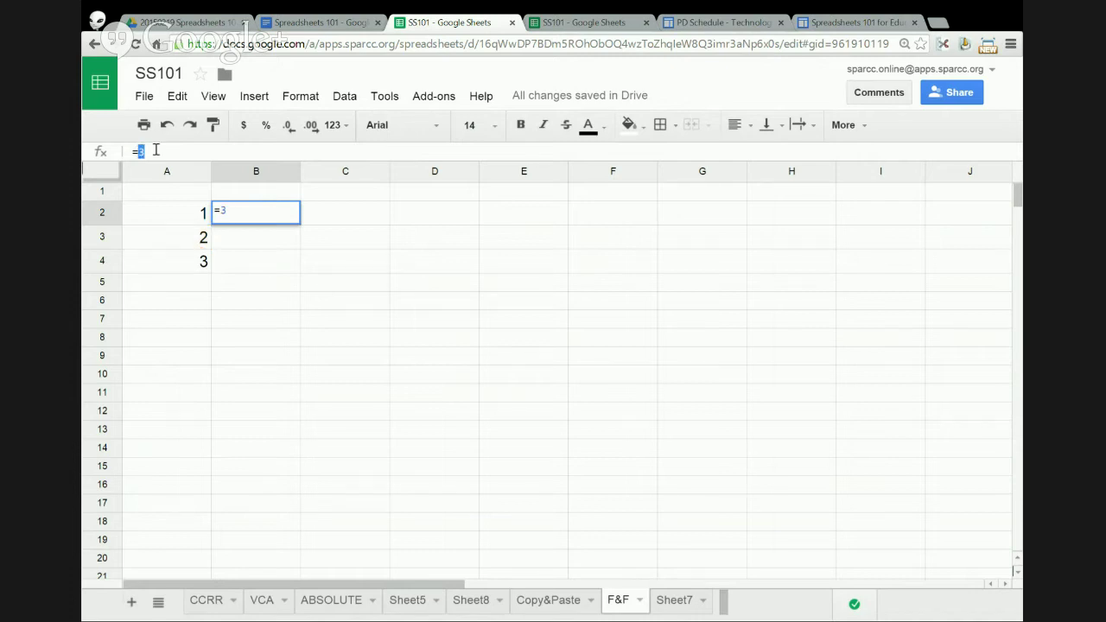
key("BackSpace")
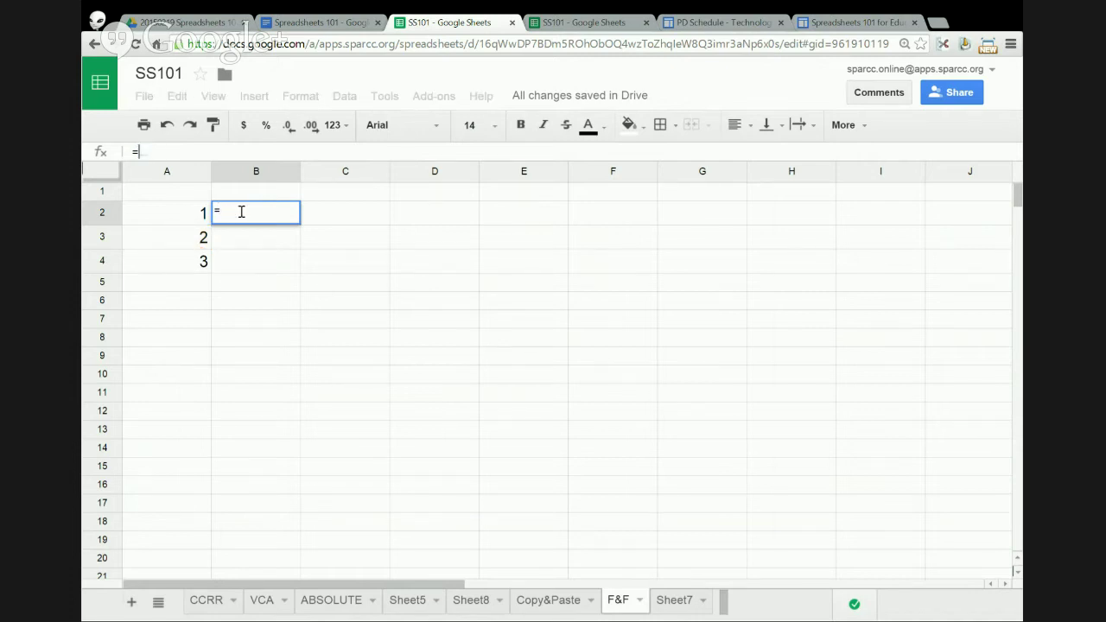
left_click(173, 245)
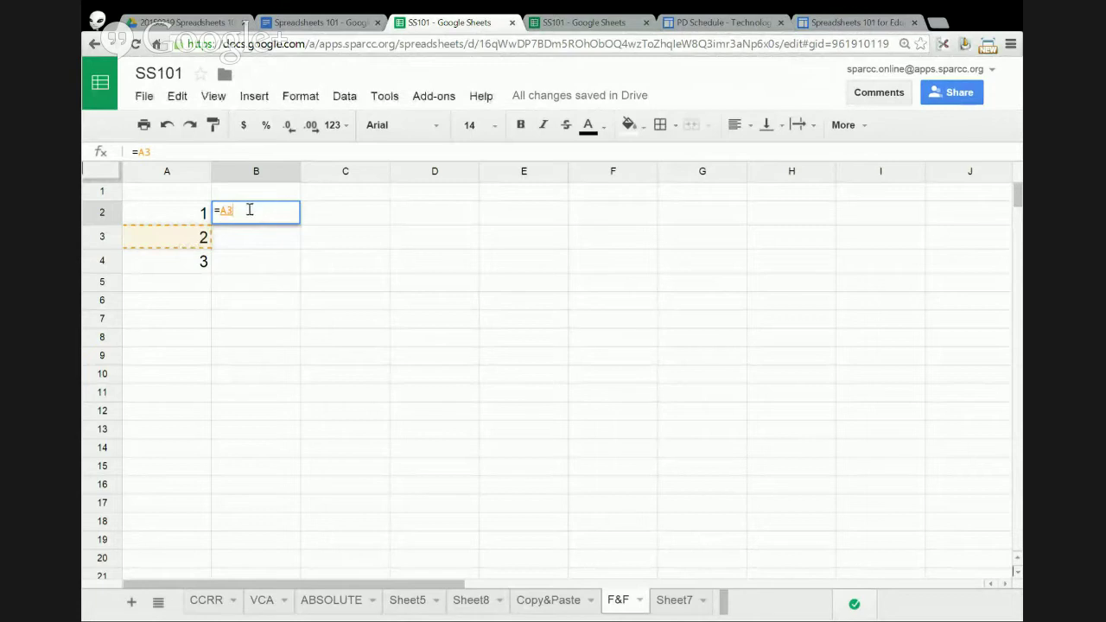
left_click_drag(255, 210, 211, 210)
key("BackSpace")
left_click(192, 219)
left_click(196, 245)
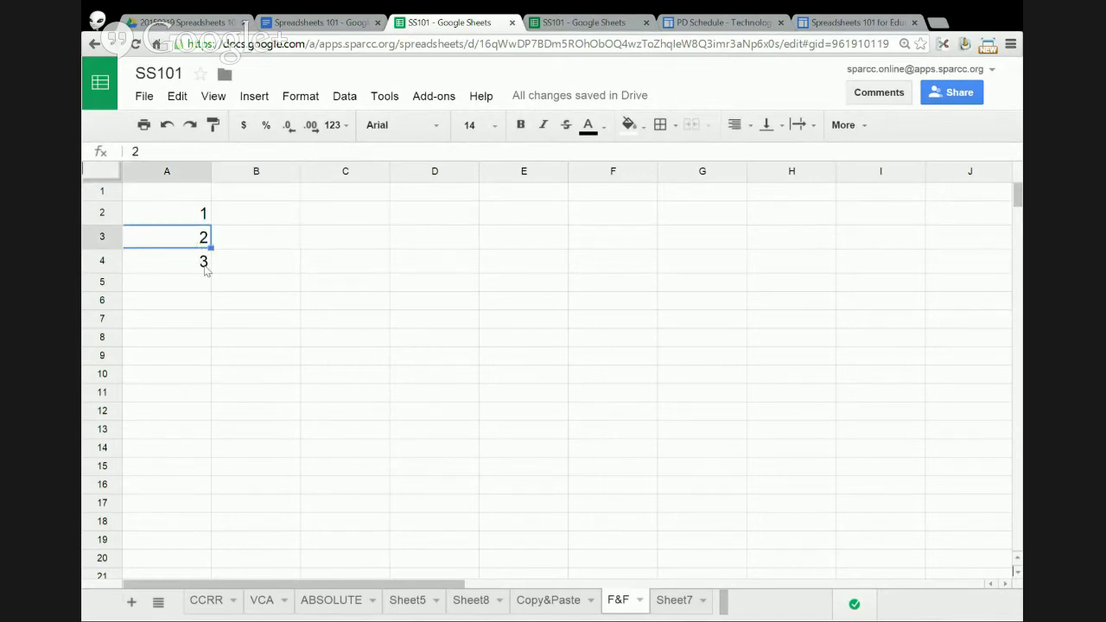
left_click(205, 264)
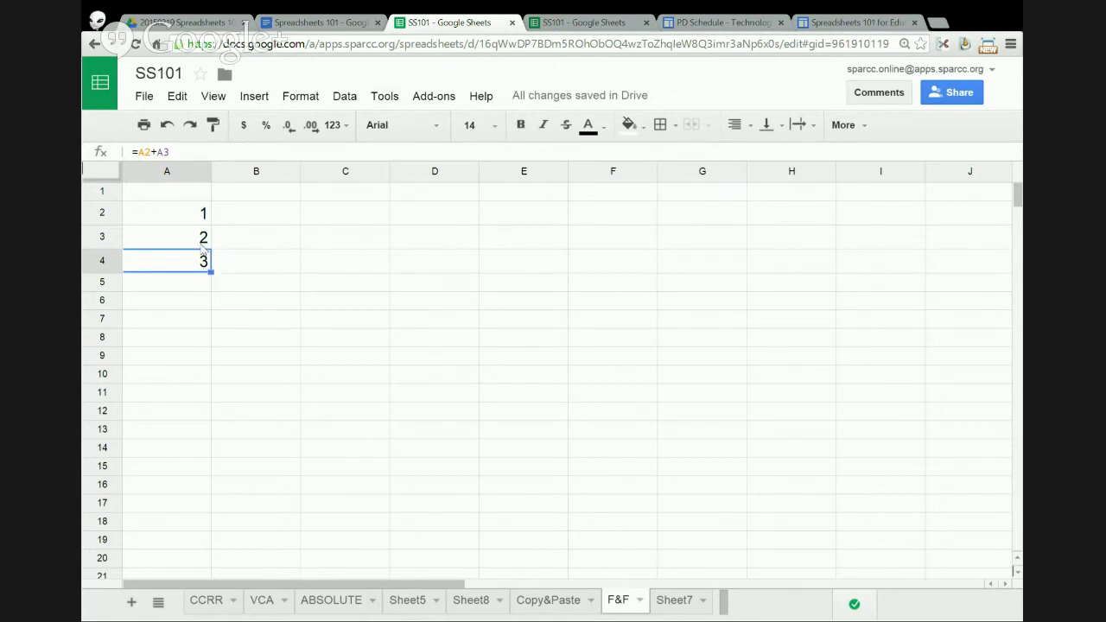
left_click(502, 197)
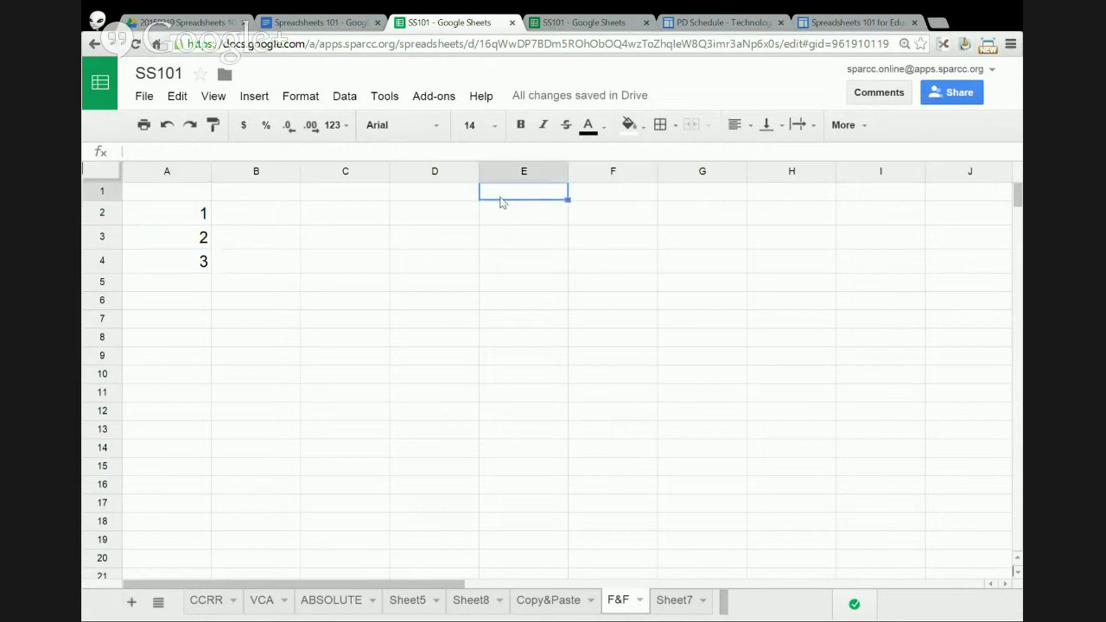
- Enter =A2+A3 in E1 so it shows 3, then reopen its formula for editing
type("=")
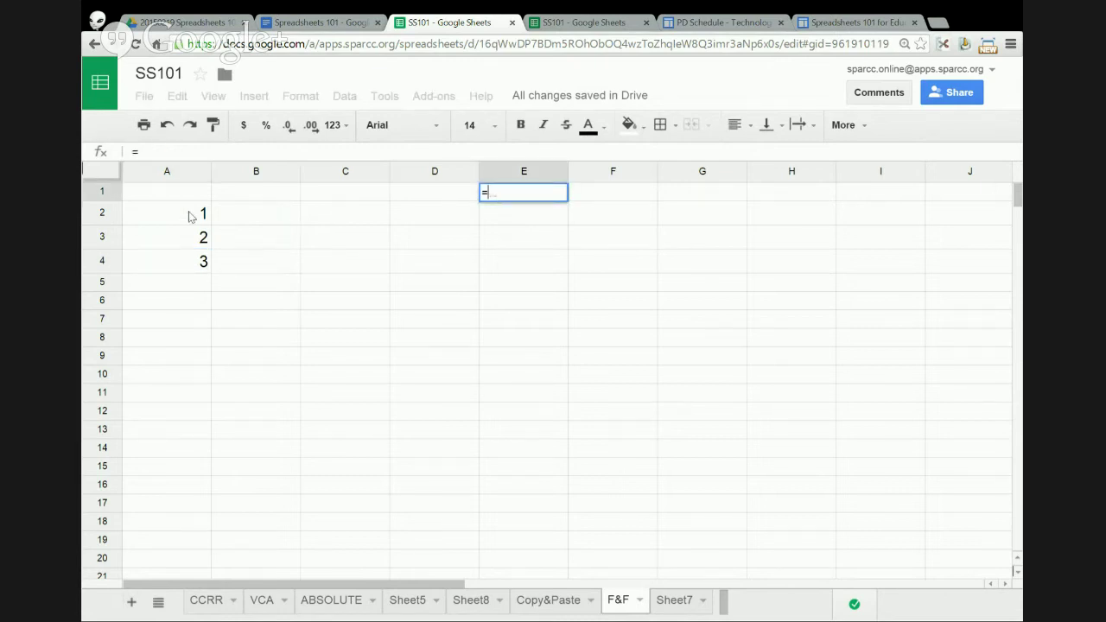
left_click(190, 216)
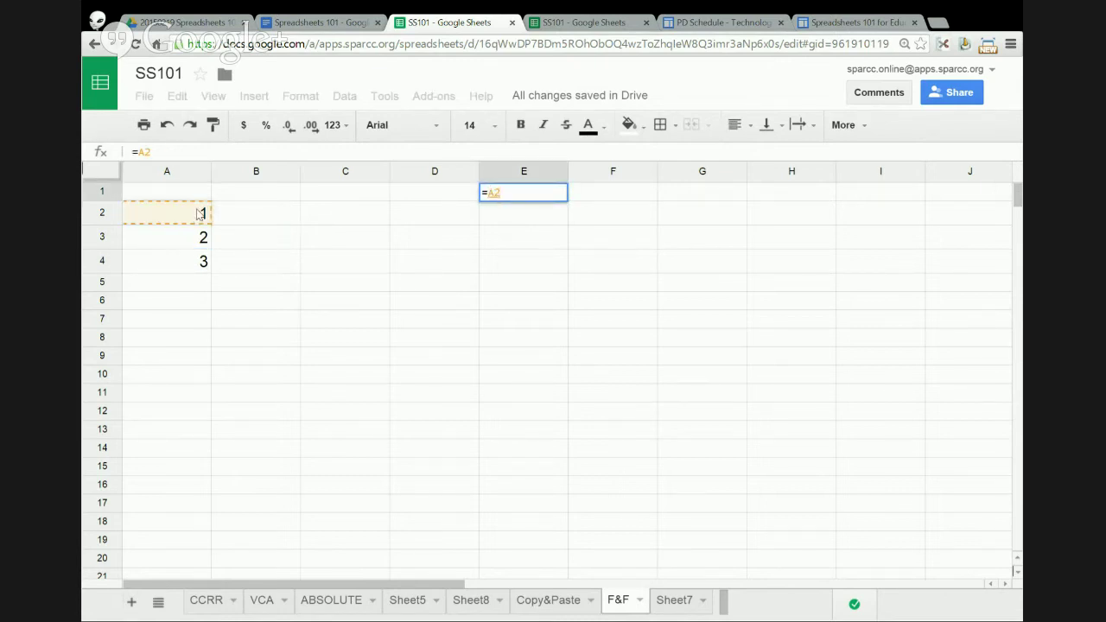
type("+")
left_click(201, 240)
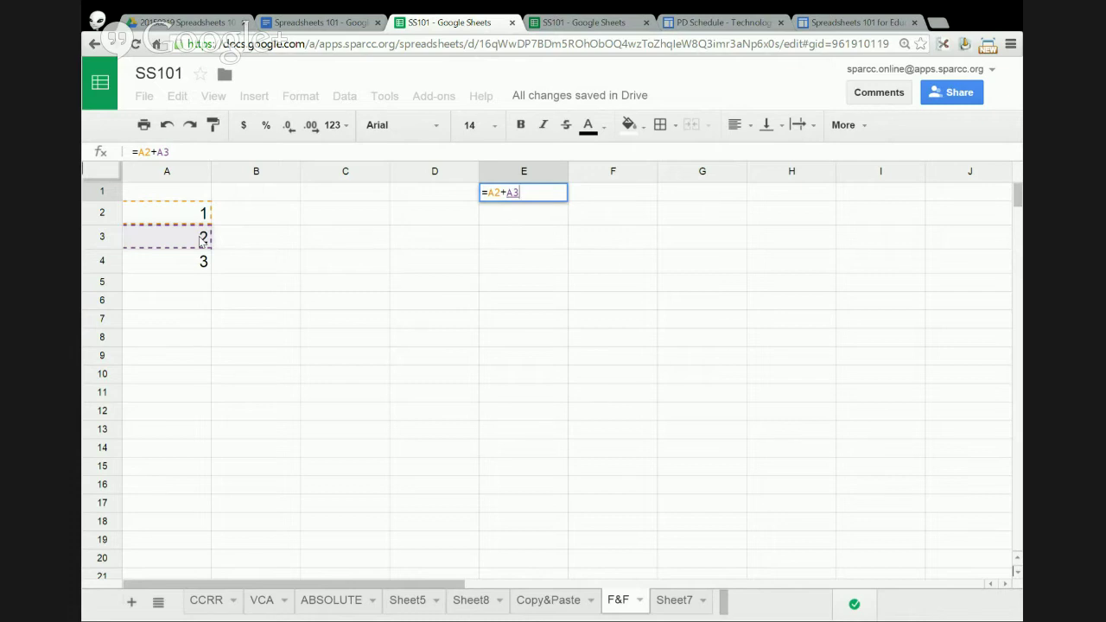
key("Return")
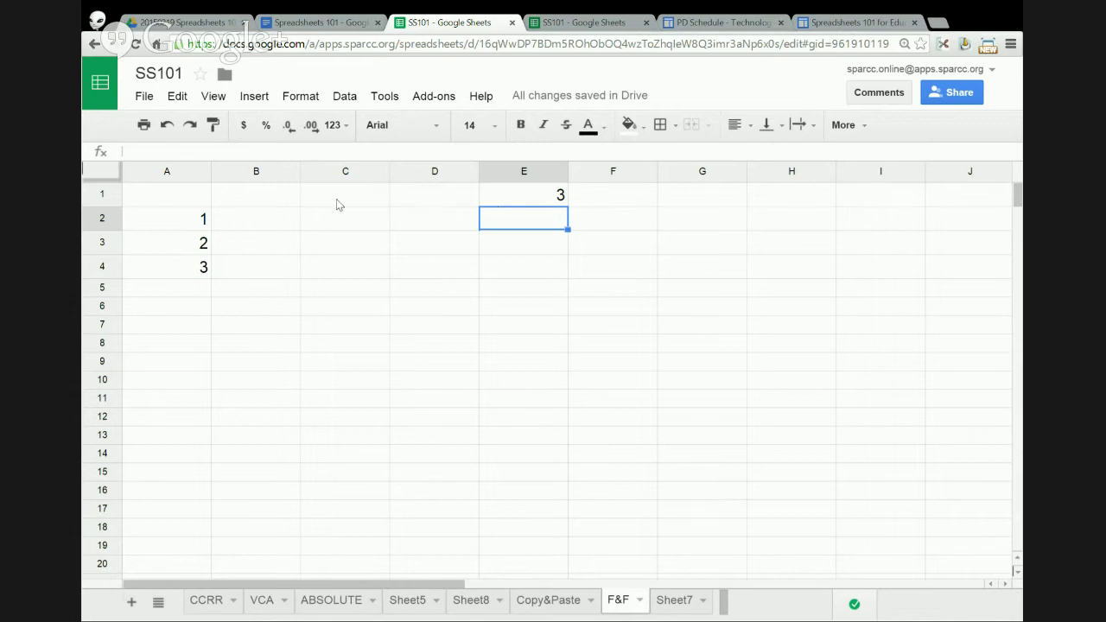
left_click(505, 197)
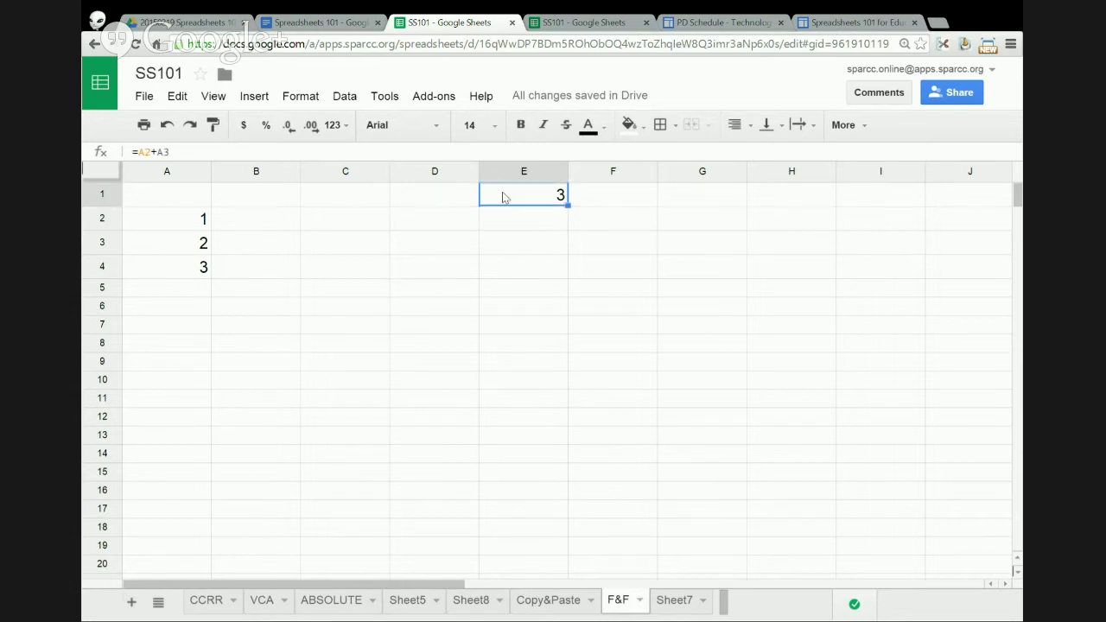
left_click(156, 151)
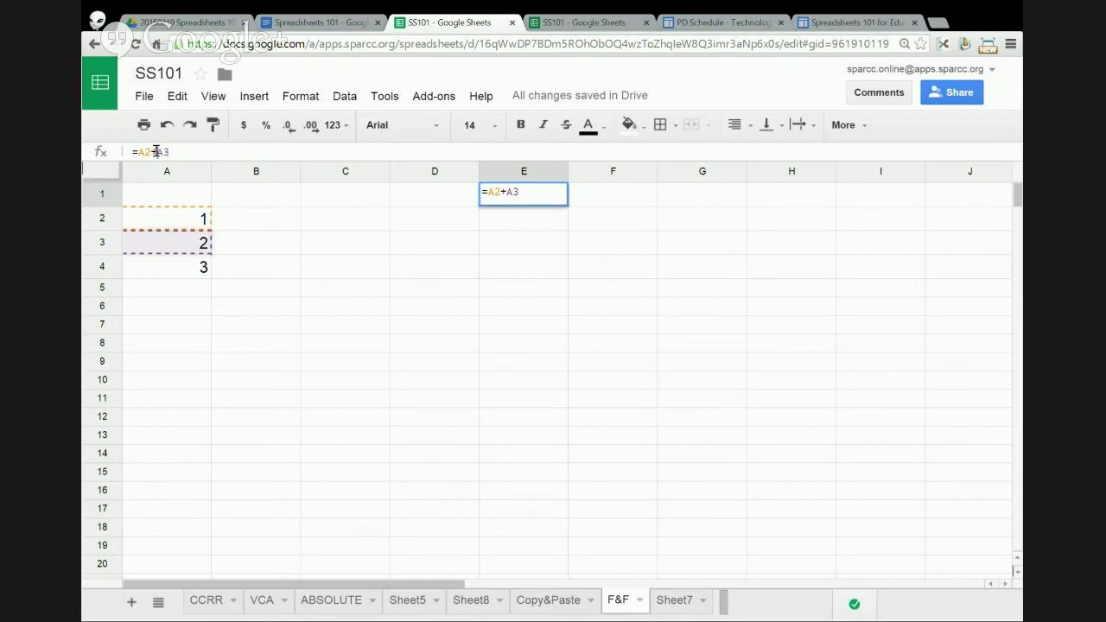
- Change E1's formula to =A2-A3, then to =A2*A3
left_click_drag(156, 152, 151, 151)
type("-")
key("Return")
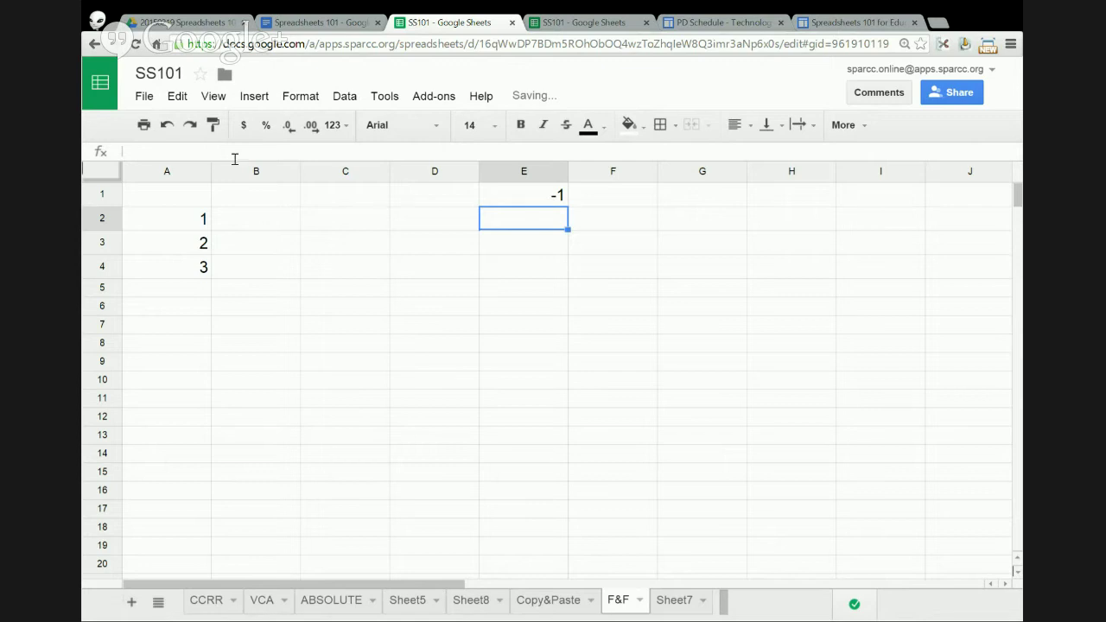
left_click(489, 199)
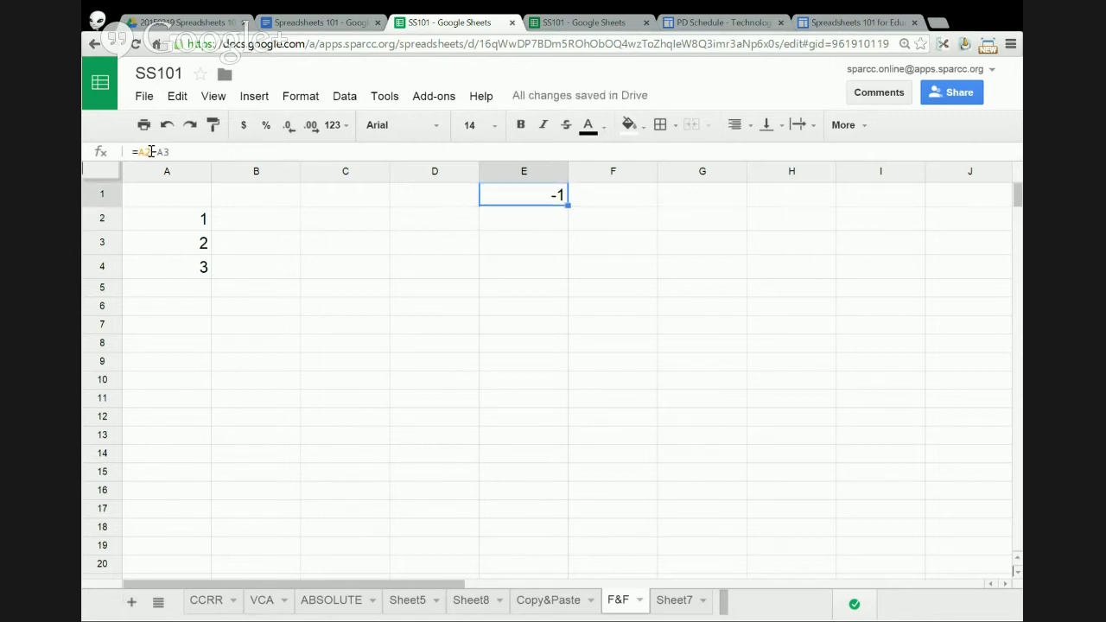
left_click_drag(151, 152, 161, 147)
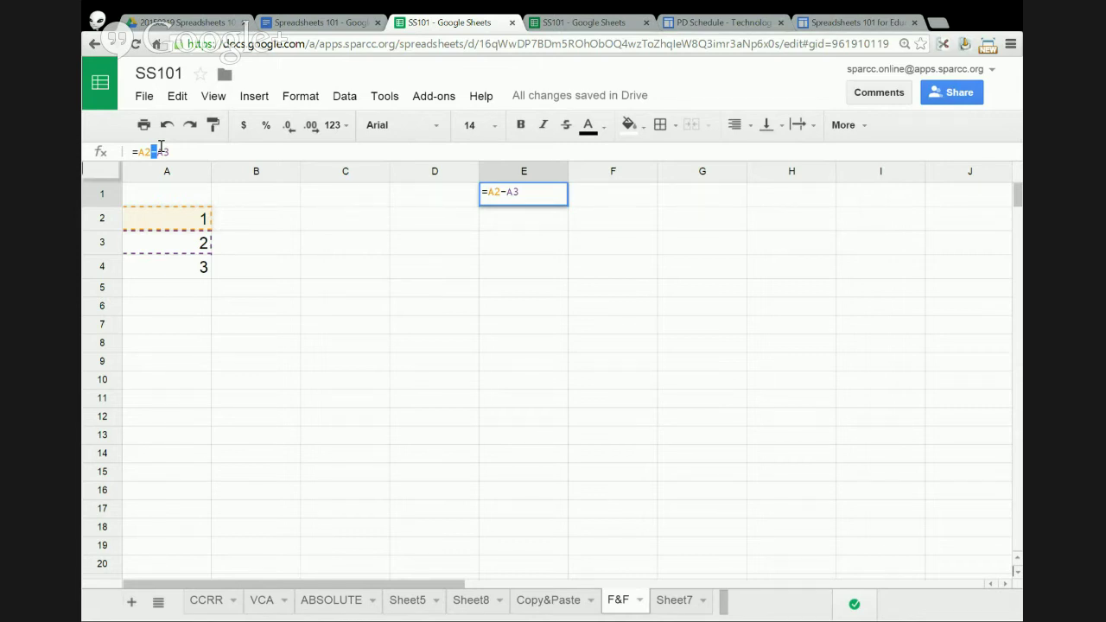
type("*")
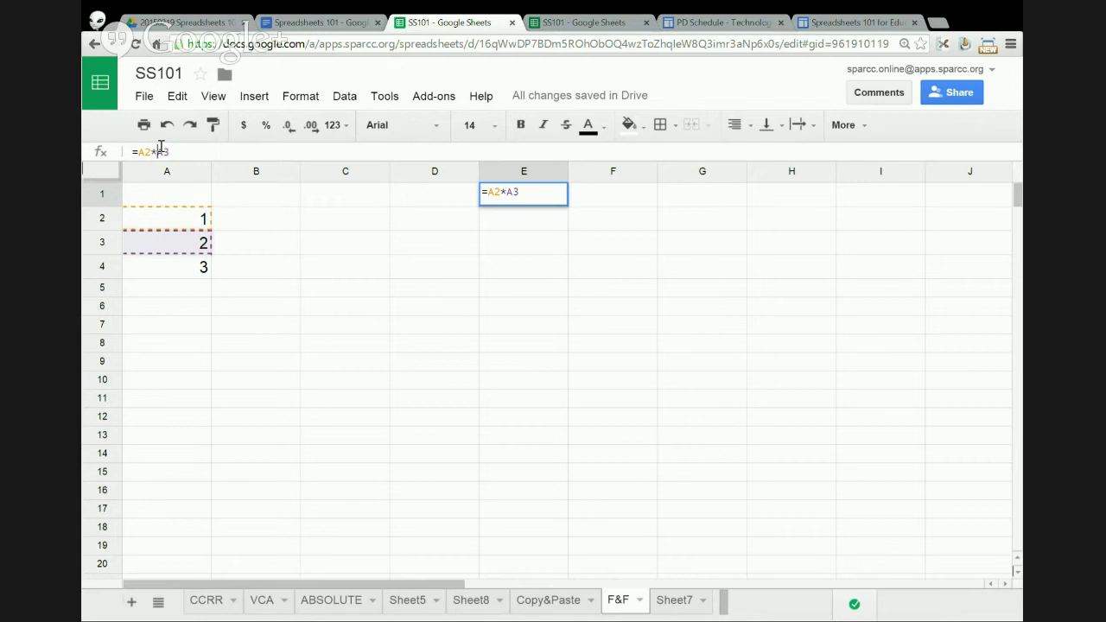
key("Return")
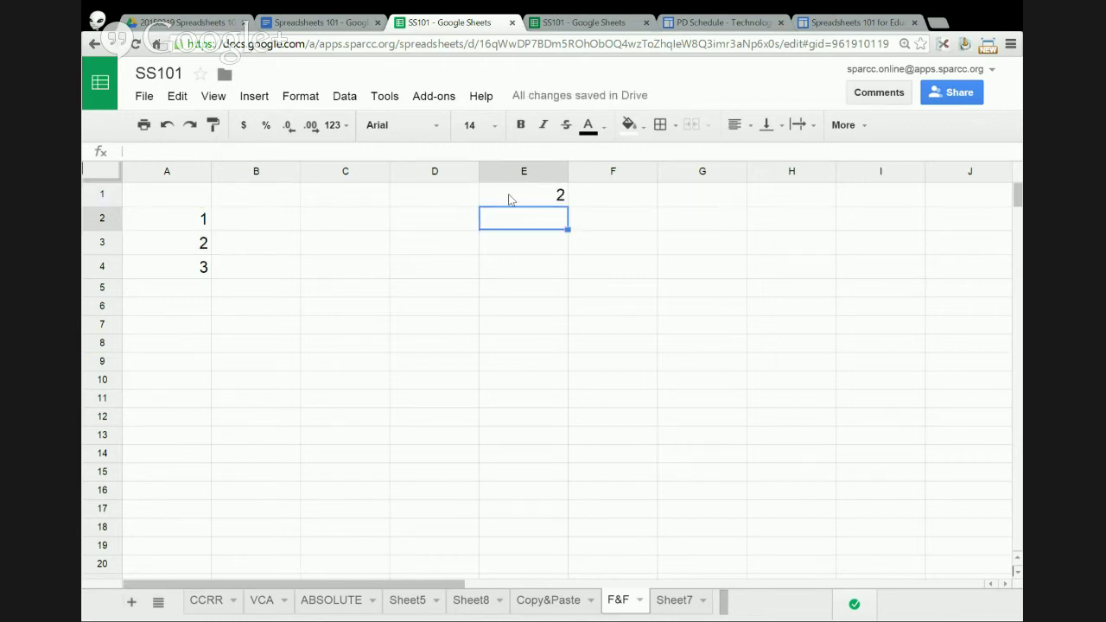
- Change E1's formula to =A2/A3 so it shows 0.5, and check A3's value
left_click(509, 198)
left_click(156, 151)
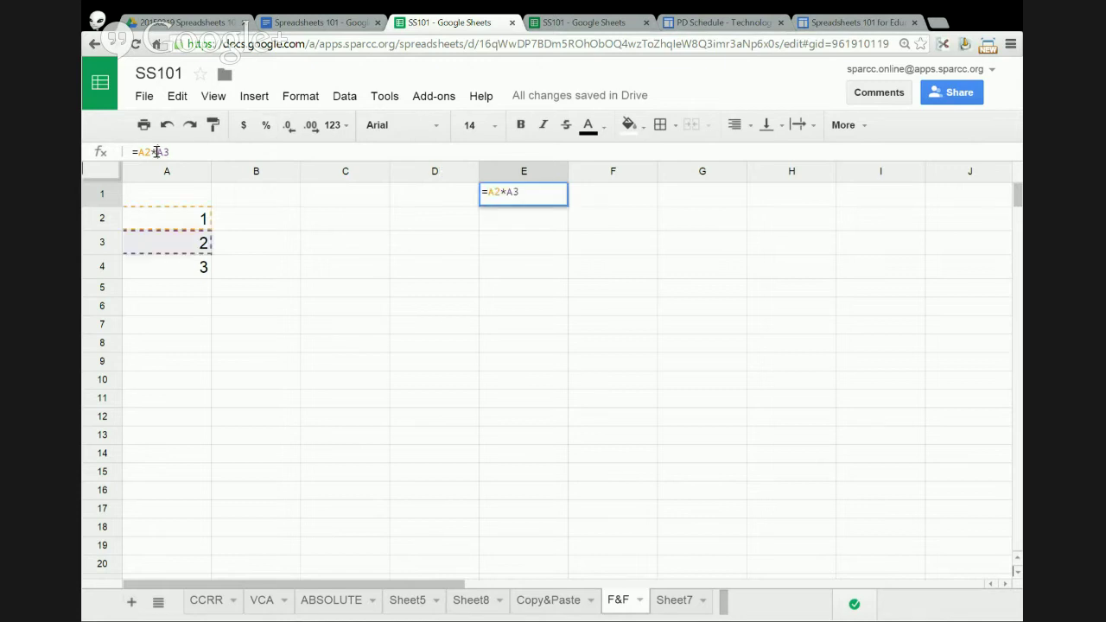
double_click(156, 151)
type("/")
key("Return")
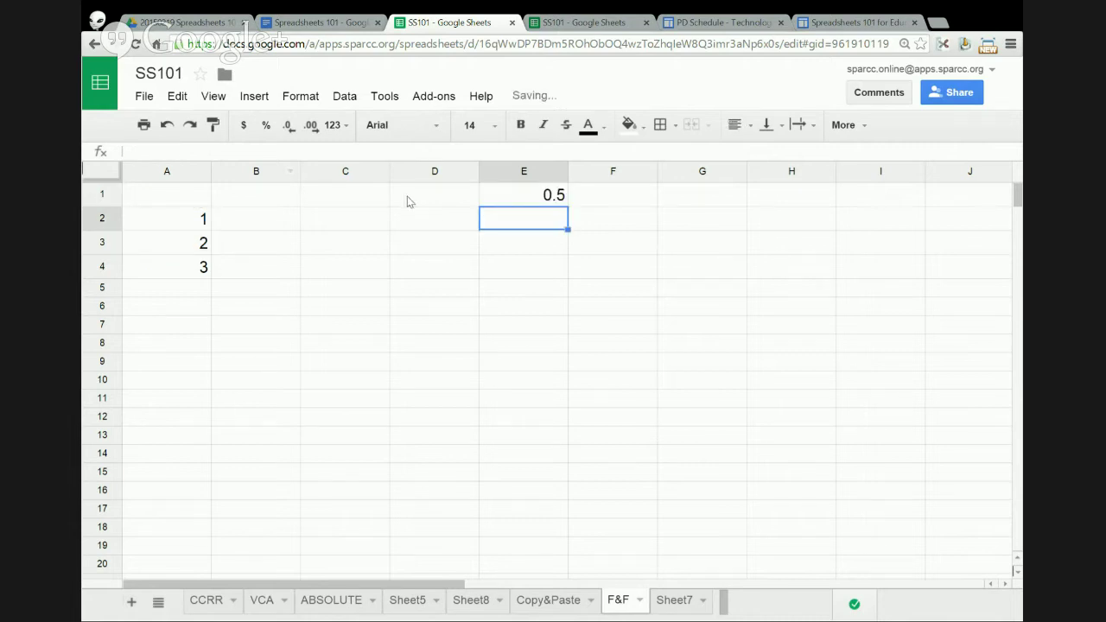
left_click(487, 195)
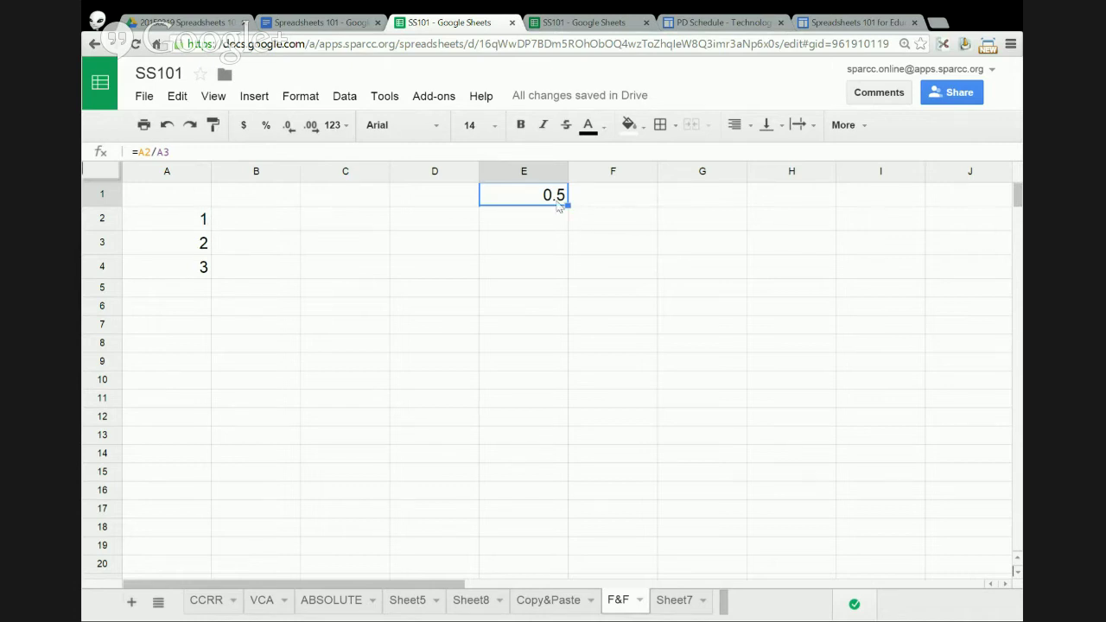
left_click(203, 246)
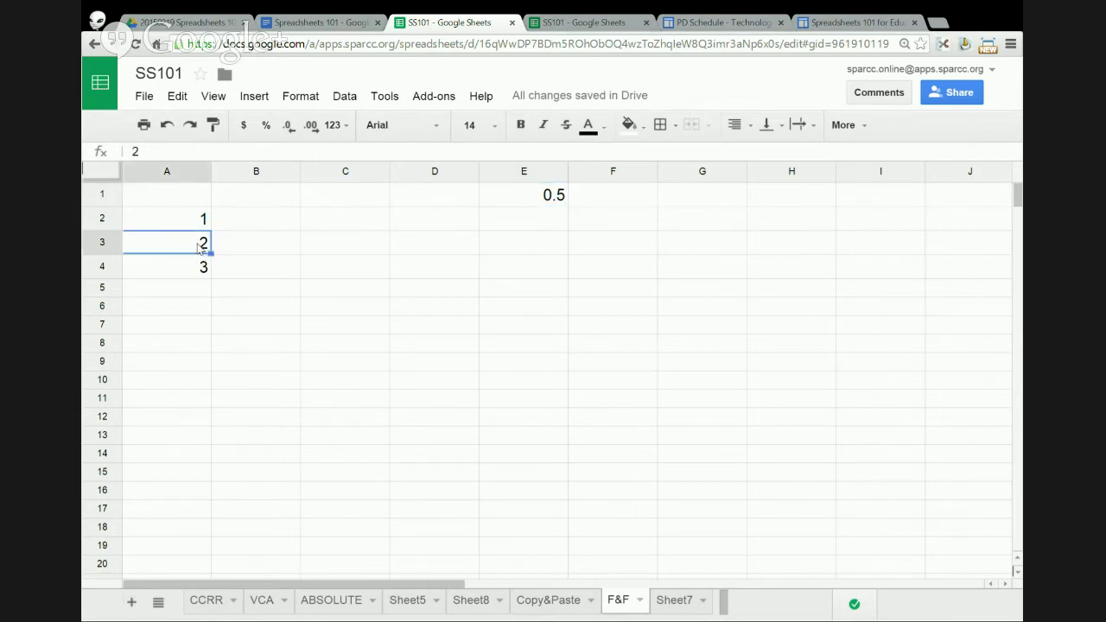
- Clear the sum from A4, and change A3 to 4, then to 3
left_click(204, 269)
key("Delete")
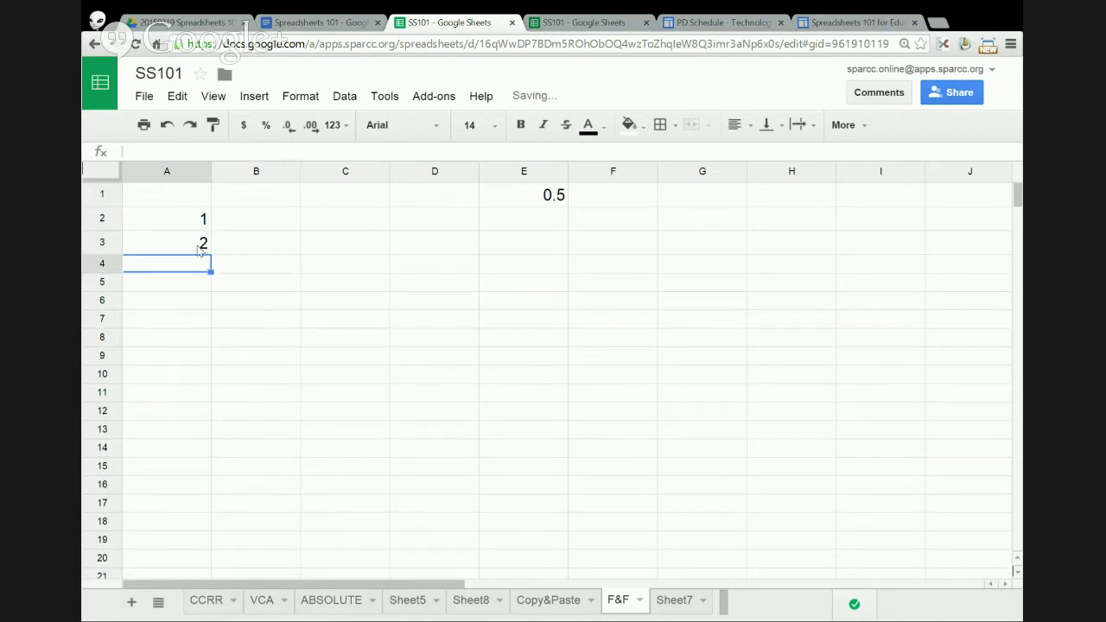
left_click(201, 251)
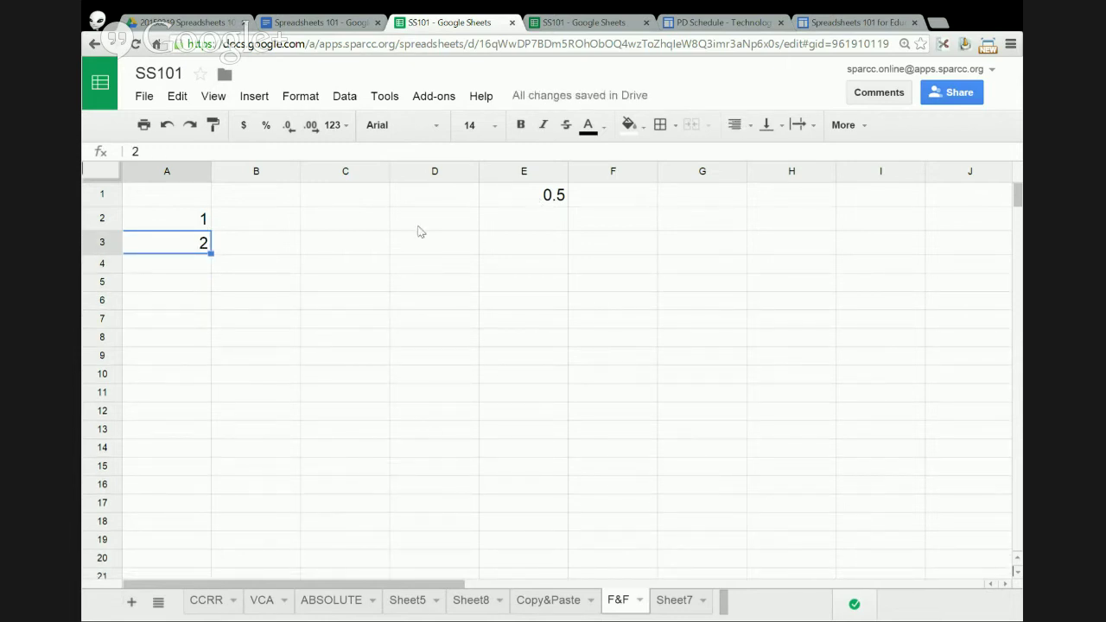
type("4")
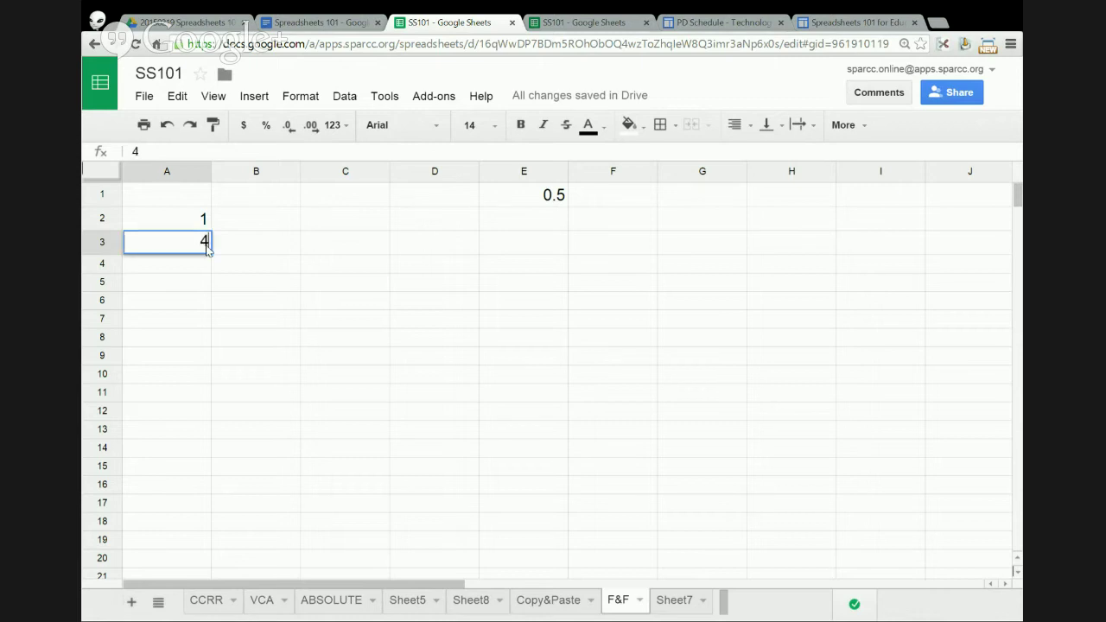
key("Return")
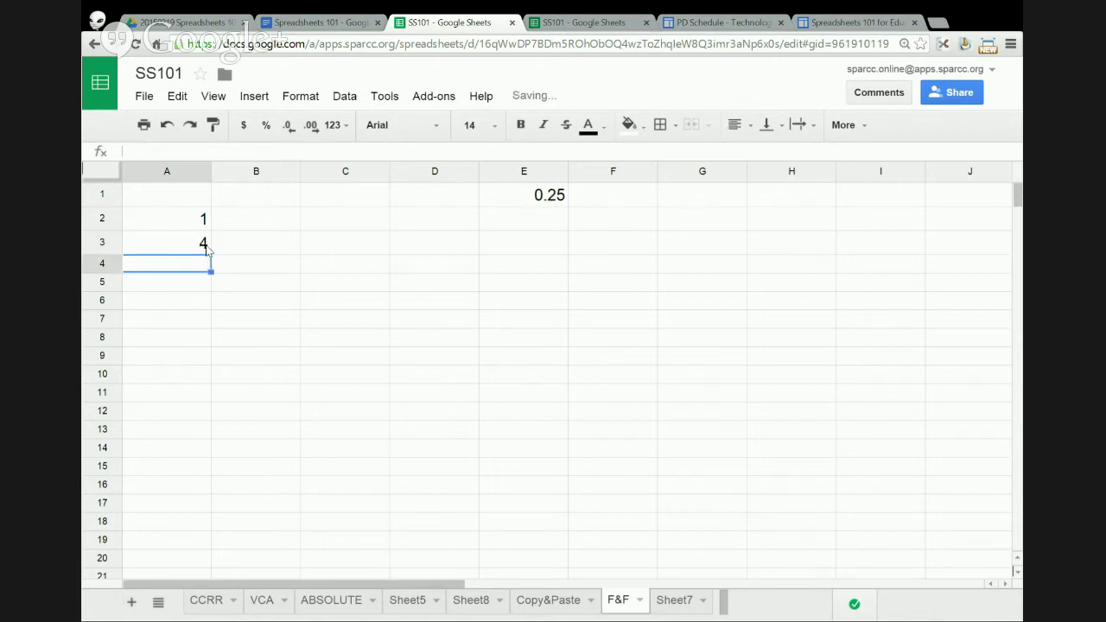
left_click(208, 249)
type("3")
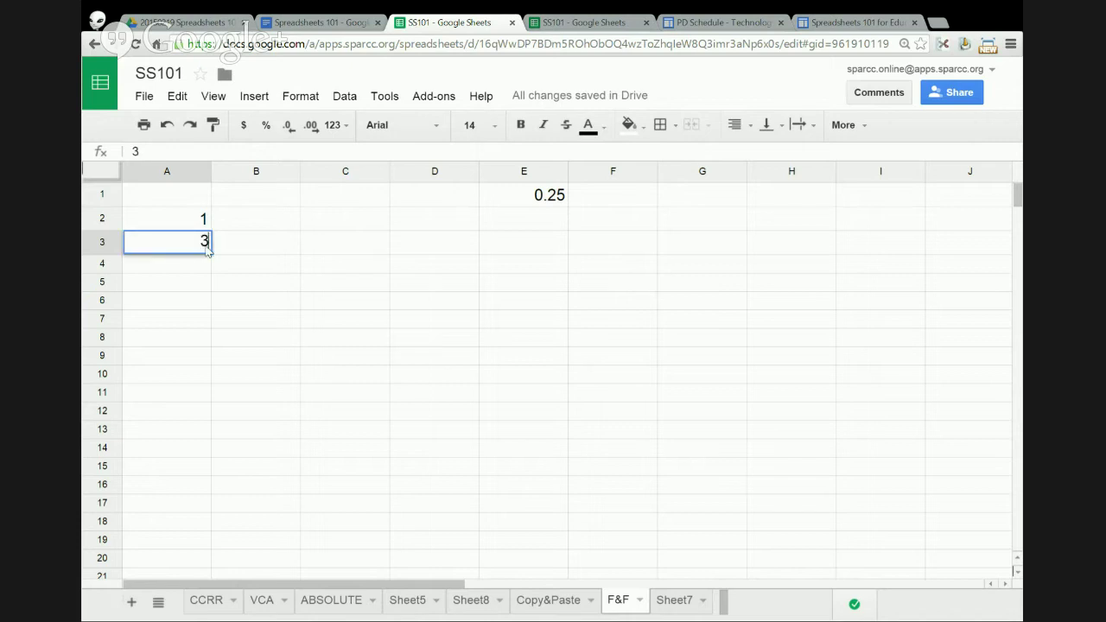
key("Return")
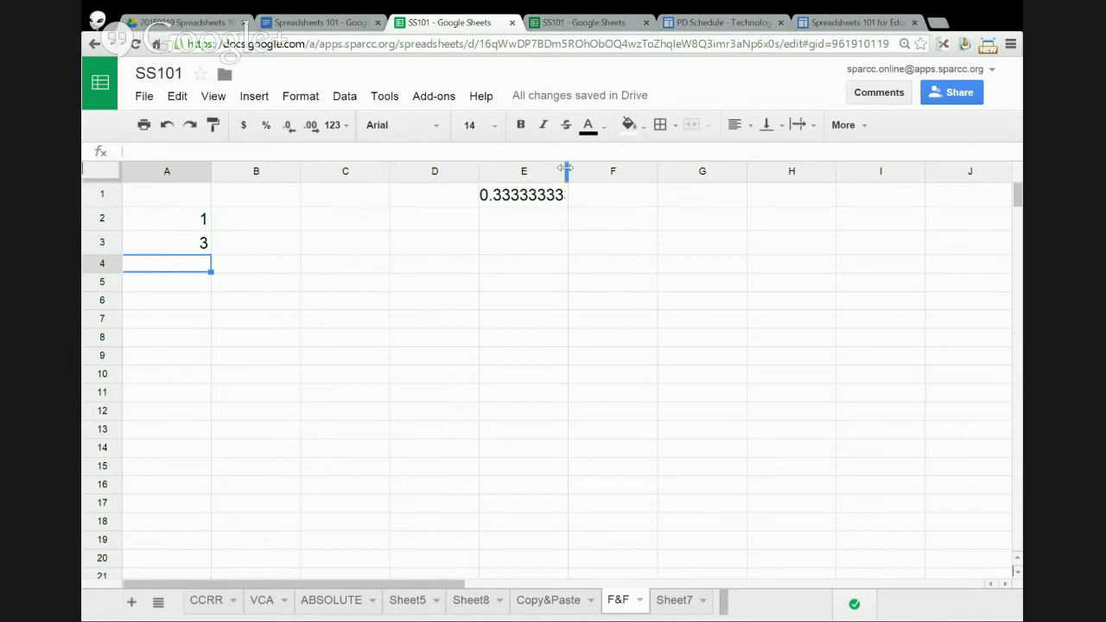
- Widen column E so E1 shows 0.3333333333, and select column E
left_click_drag(568, 172, 701, 173)
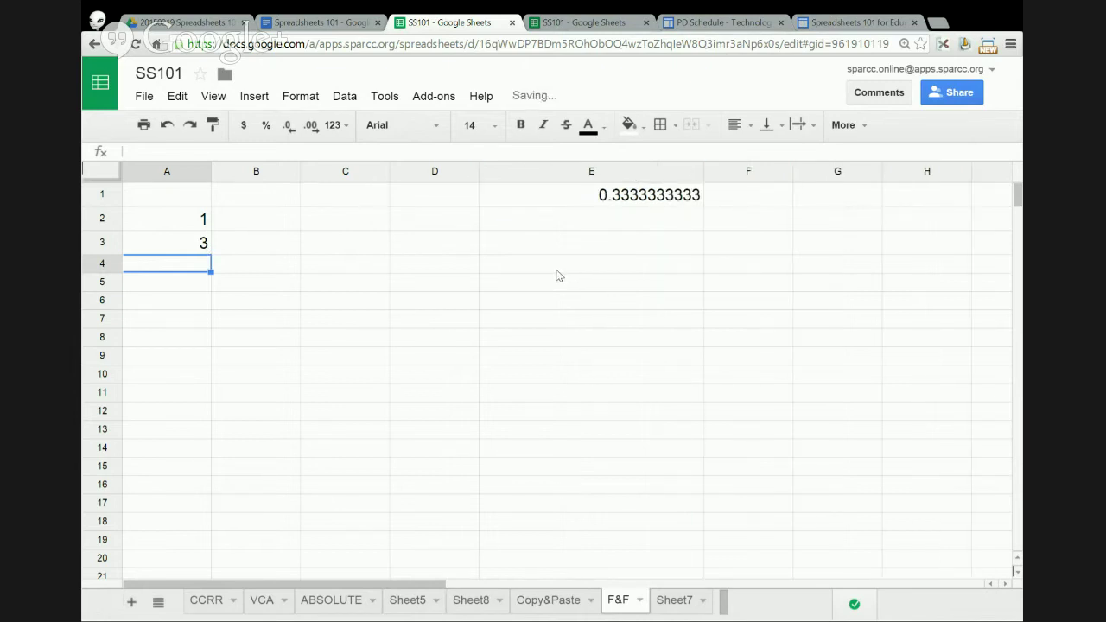
left_click(683, 171)
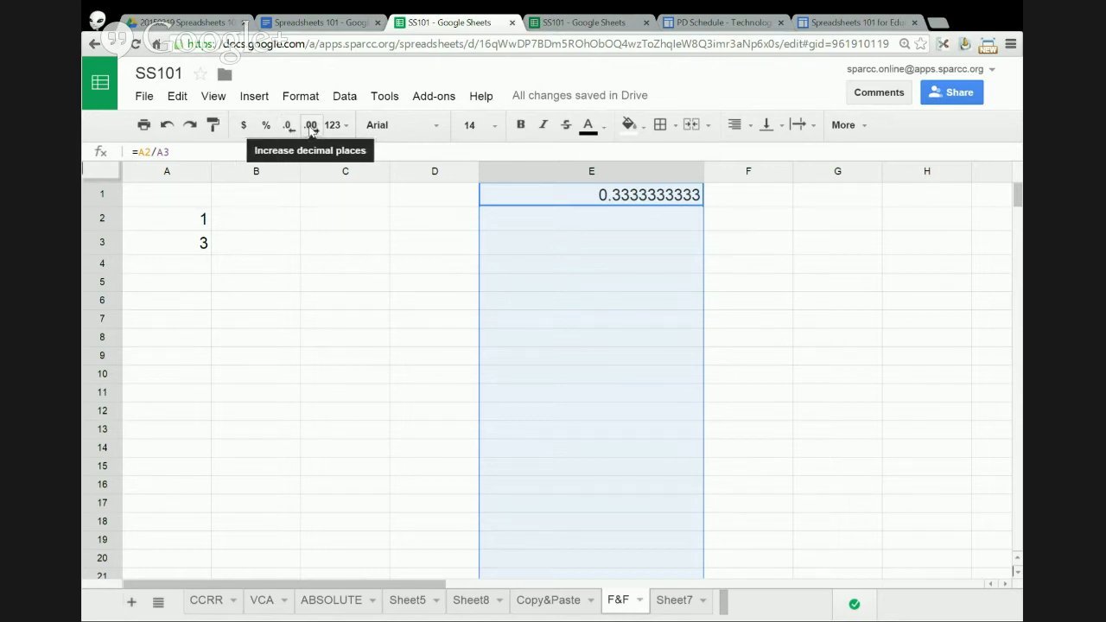
- Decrease E1's decimal places until it reads 0.33
left_click(289, 127)
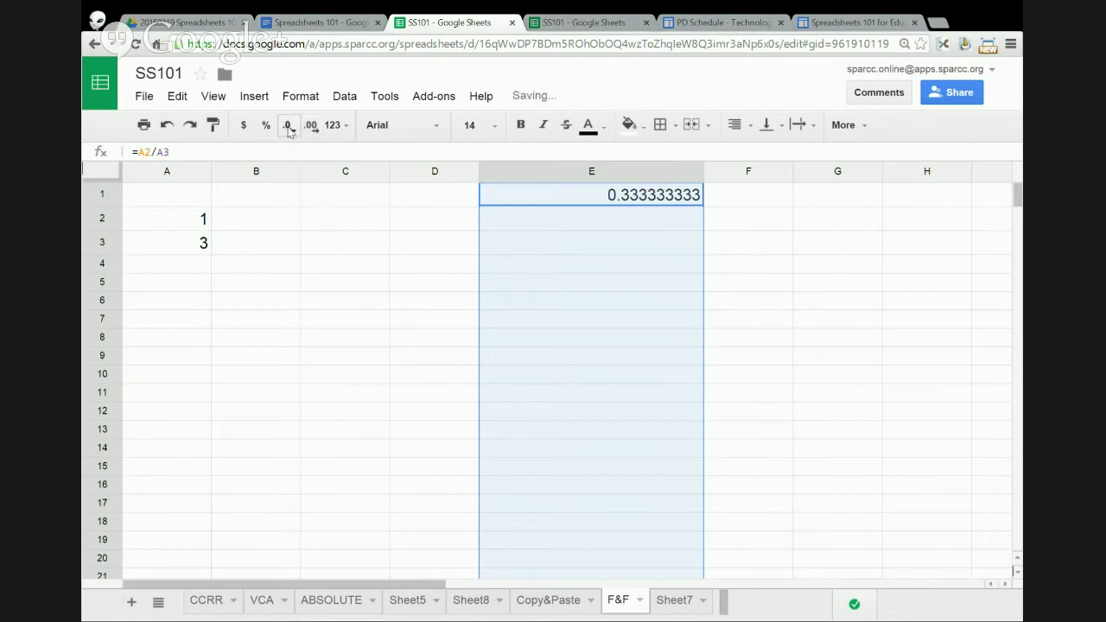
left_click(289, 127)
left_click(288, 127)
left_click(288, 127)
left_click(289, 127)
left_click(288, 127)
left_click(288, 127)
left_click(288, 127)
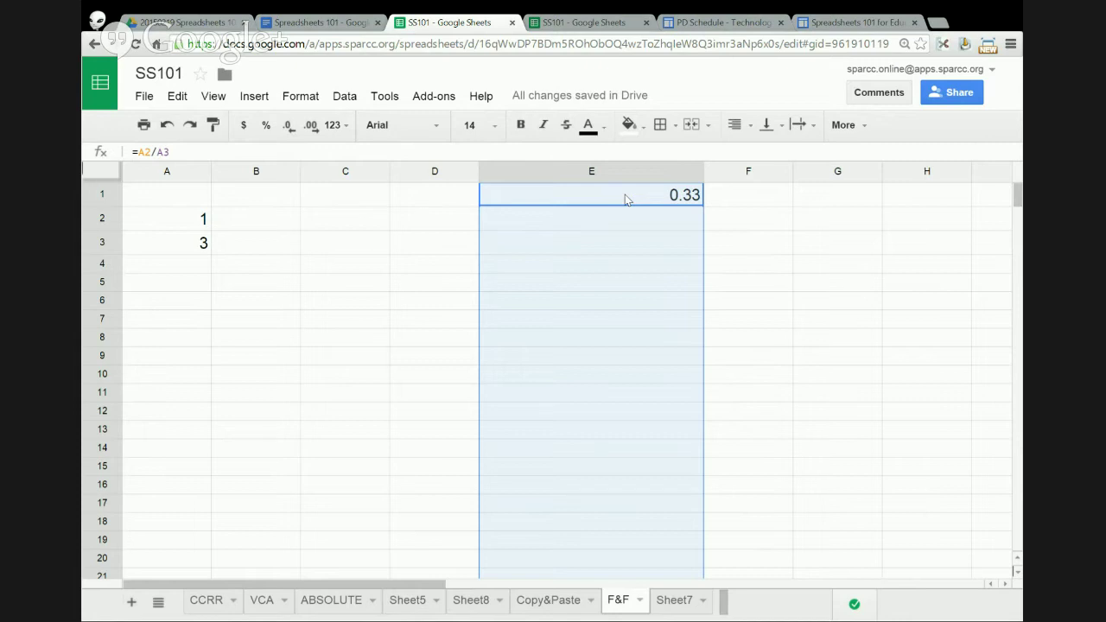
left_click(311, 96)
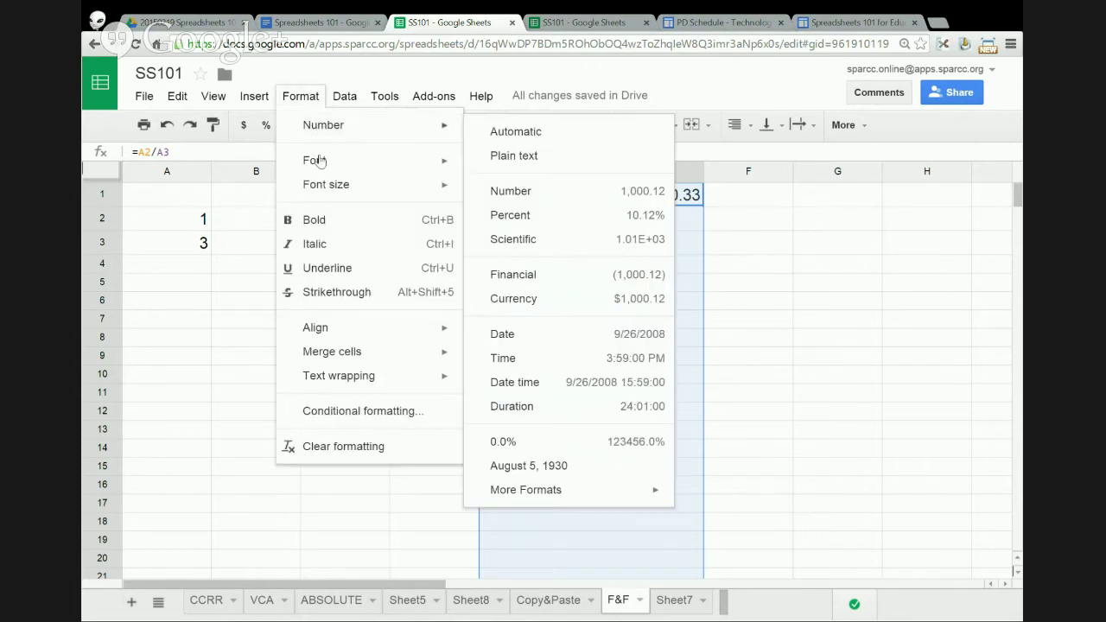
- Format A2:A3 as currency so they show $1.00 and $3.00
mouse_move(322, 127)
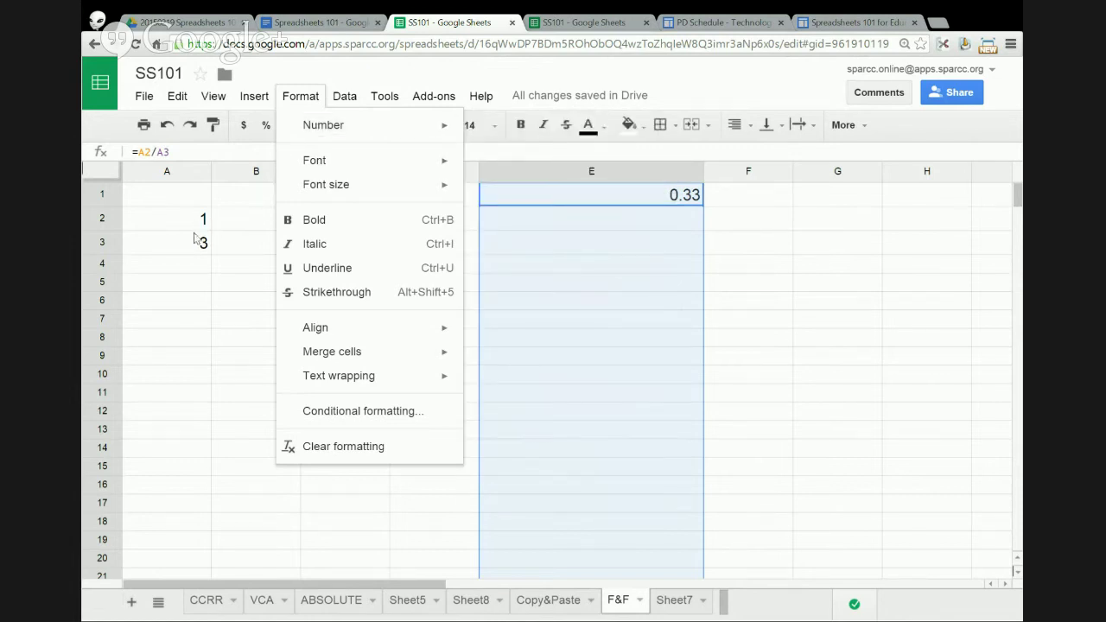
left_click(229, 217)
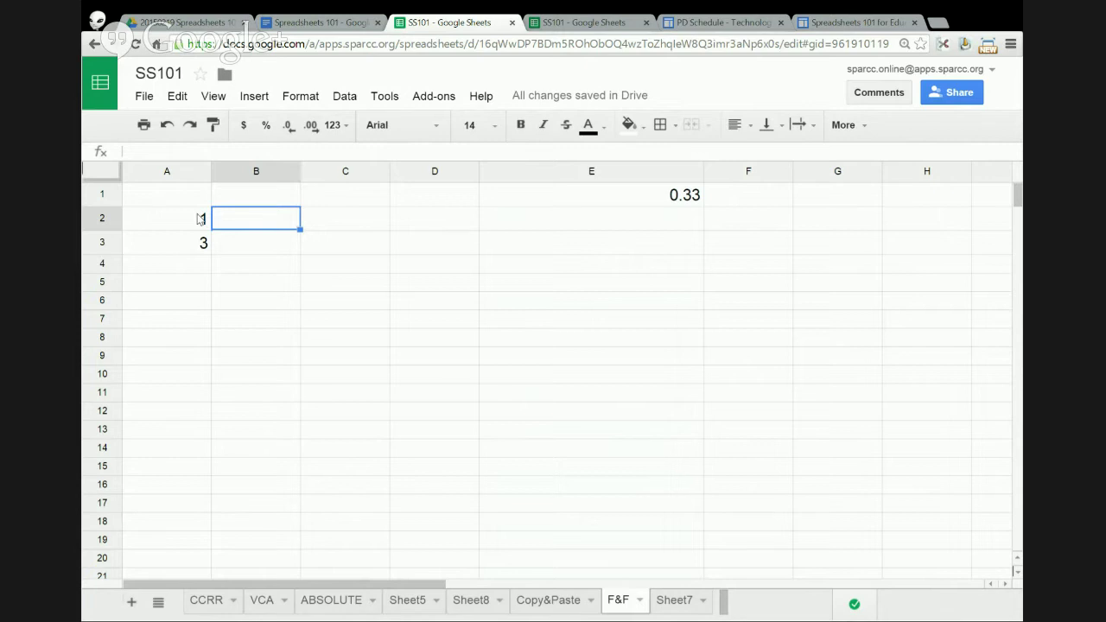
left_click_drag(199, 219, 199, 244)
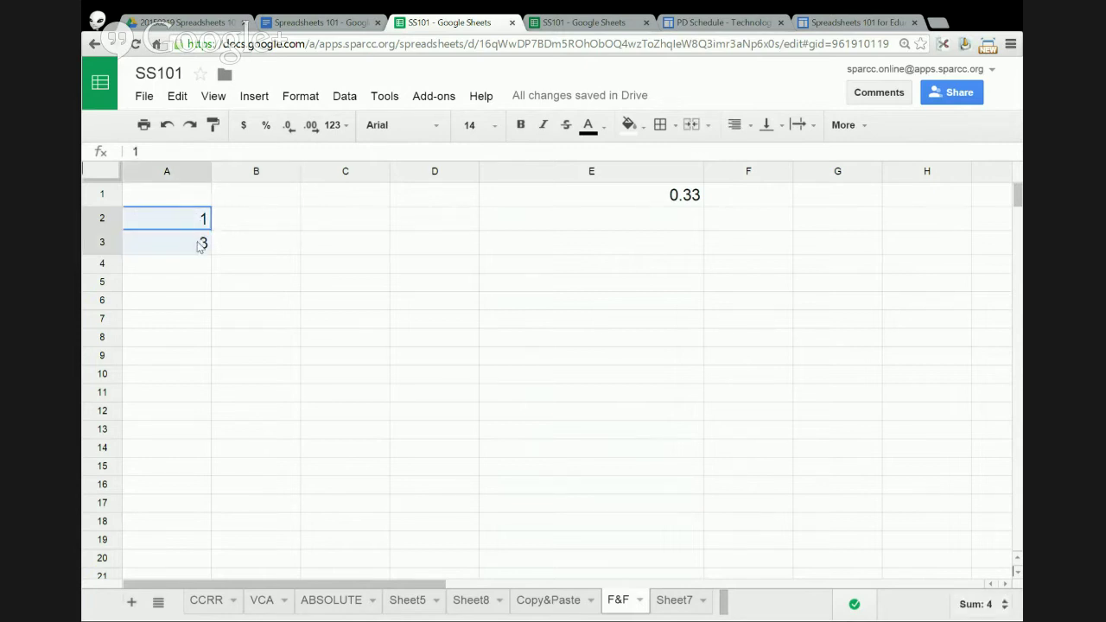
left_click(305, 99)
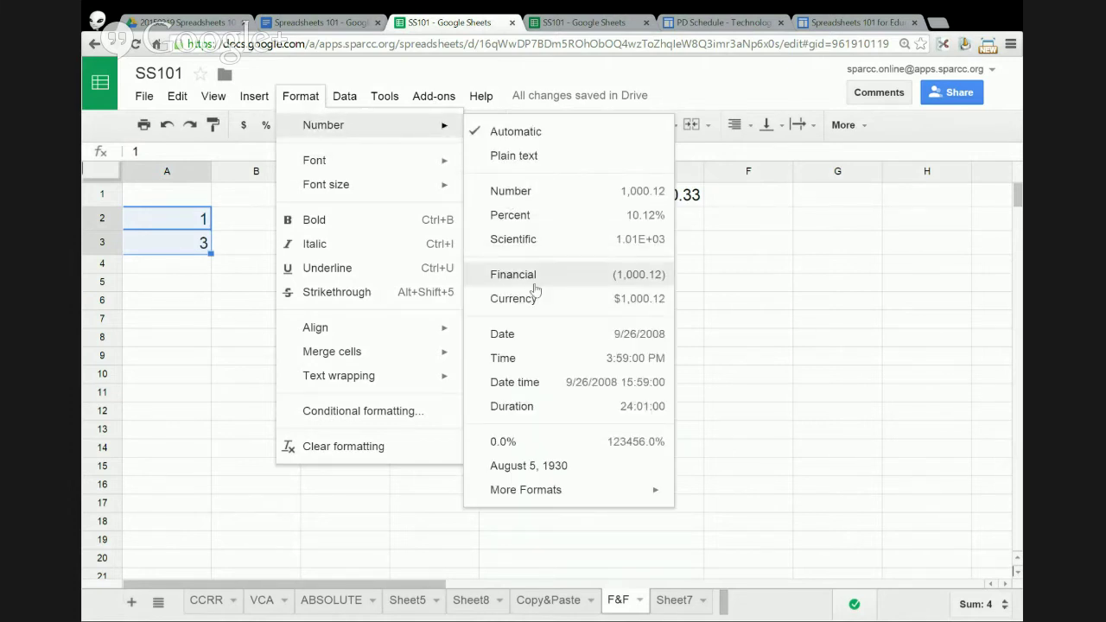
left_click(527, 301)
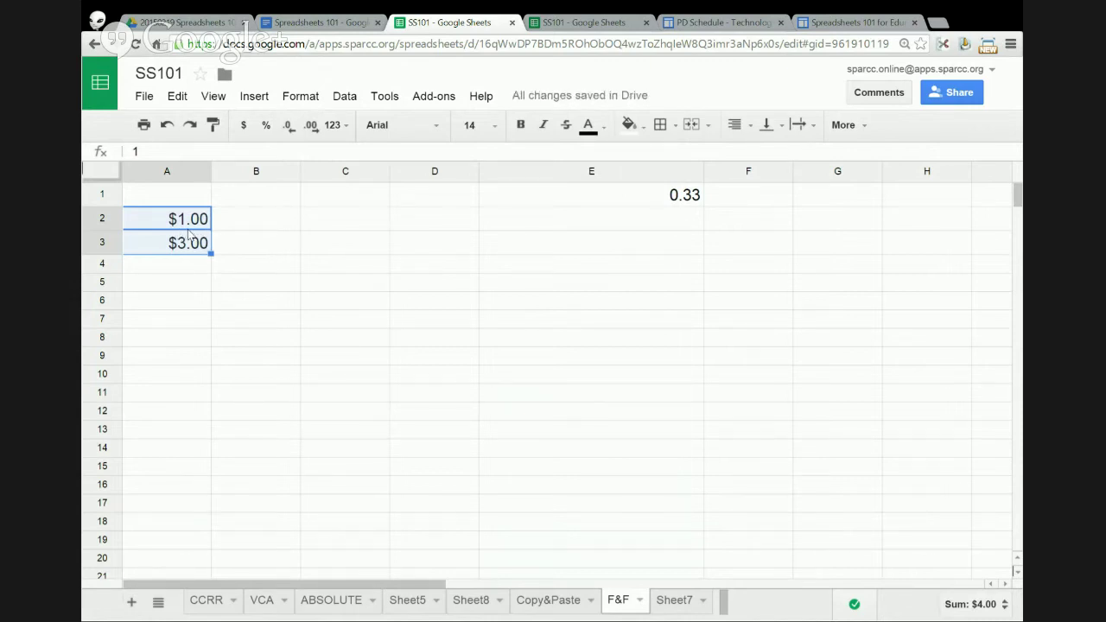
- Format E1 as currency ($0.33) and narrow column E back down
left_click(645, 203)
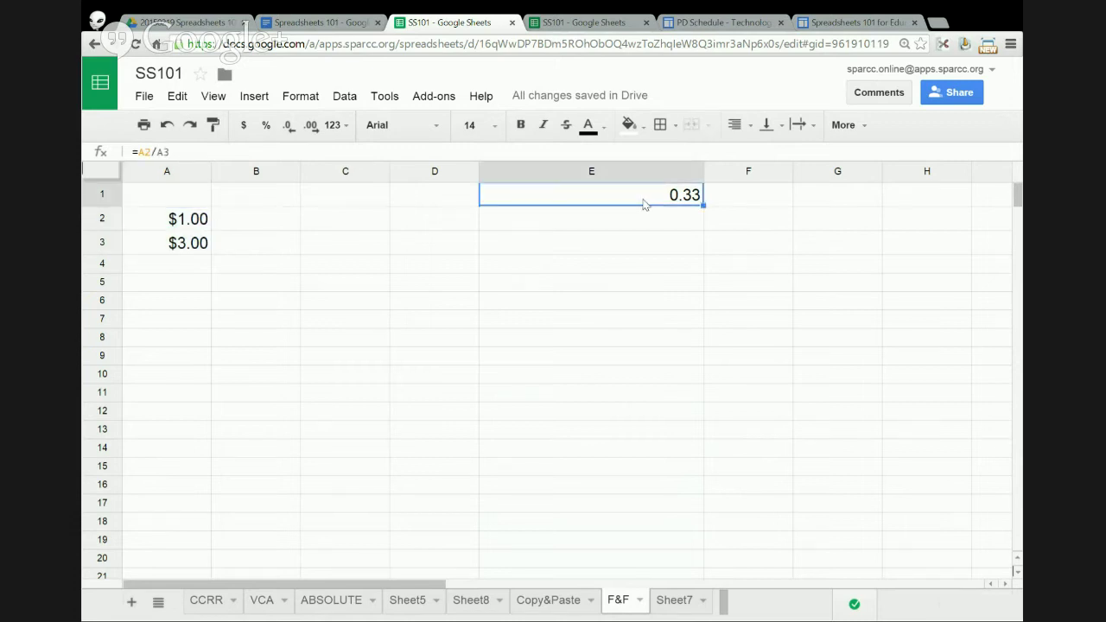
left_click(309, 101)
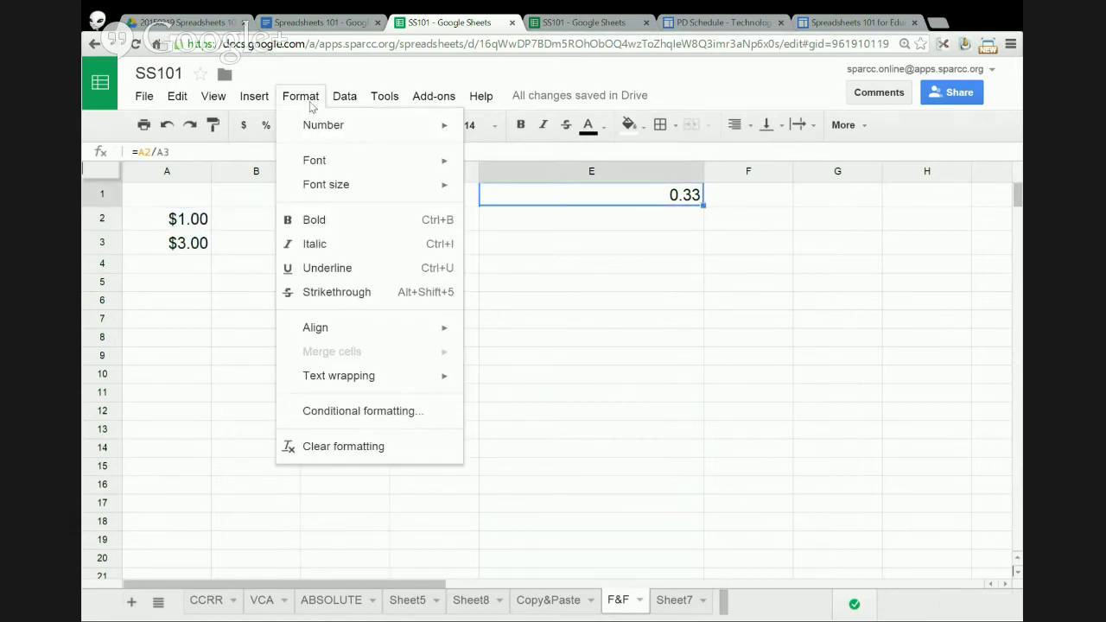
mouse_move(322, 128)
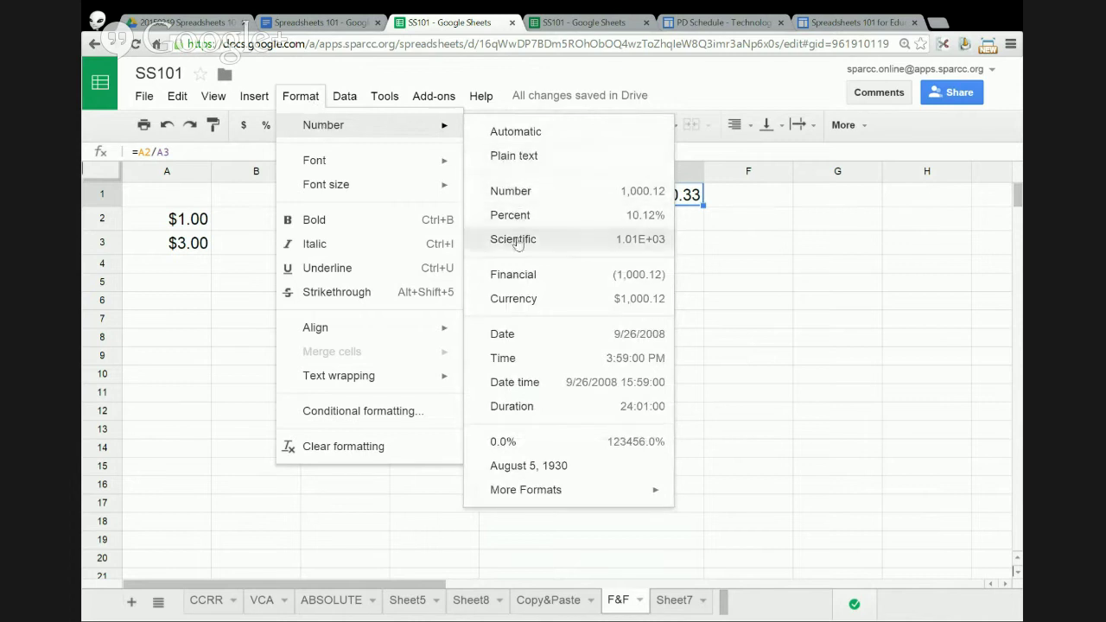
left_click(520, 298)
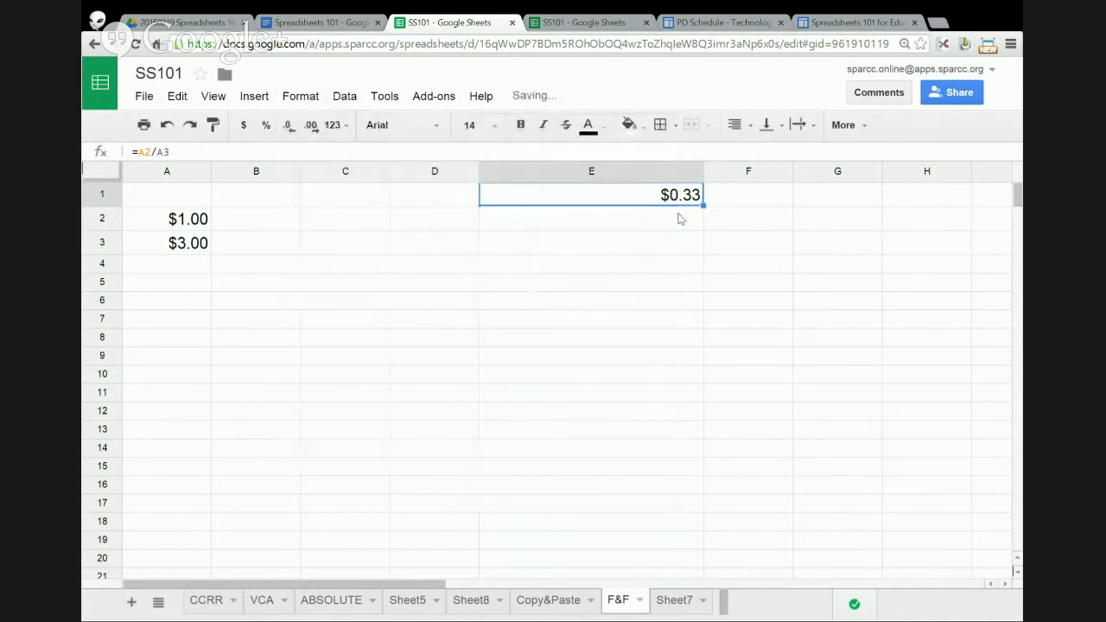
left_click_drag(702, 168, 571, 167)
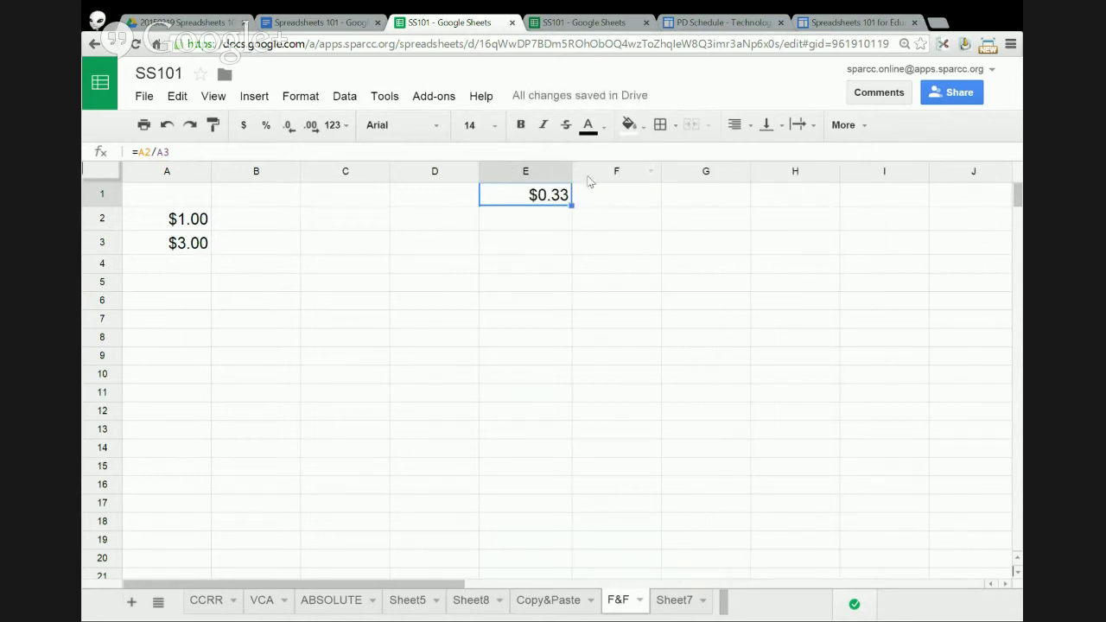
left_click(155, 151)
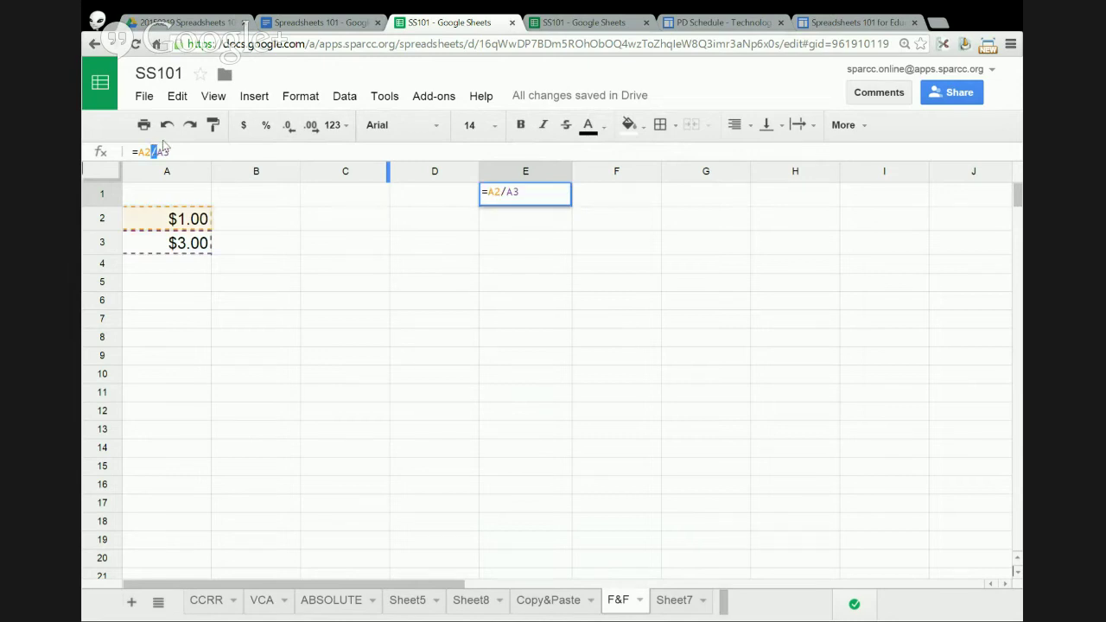
- Change E1 to =A2+A3 and apply plain Number format to the whole sheet
type("+")
key("Return")
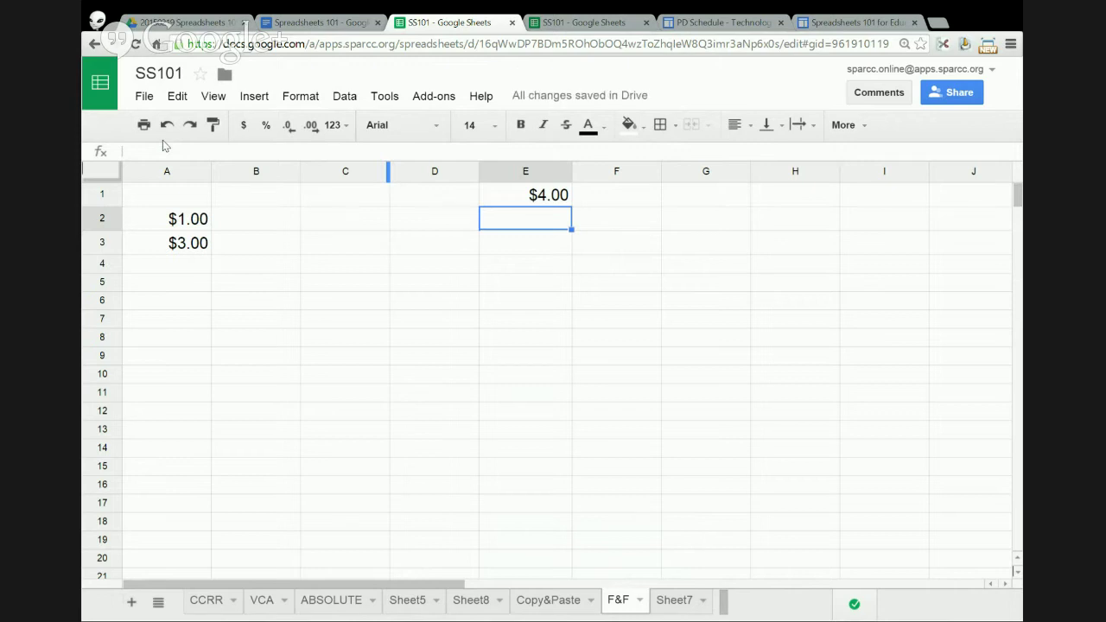
left_click(508, 199)
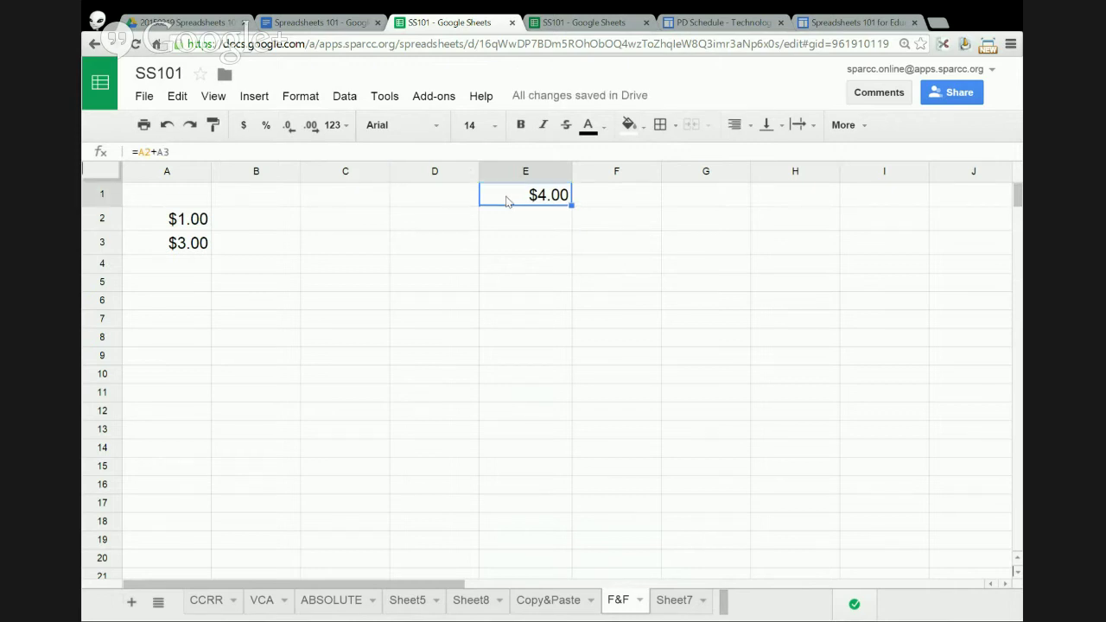
left_click(108, 176)
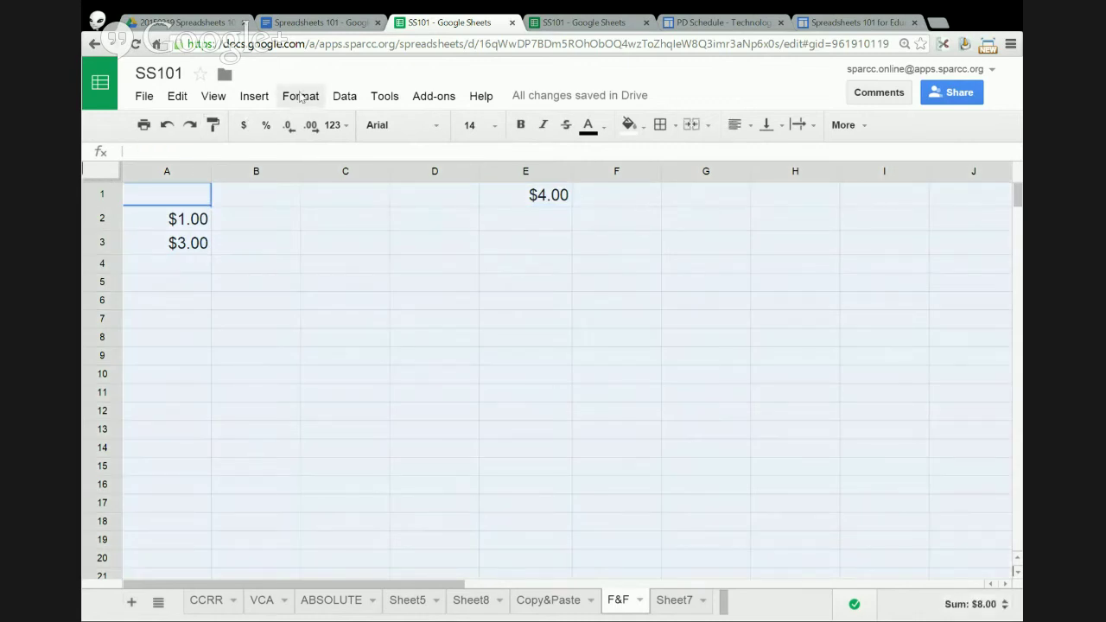
left_click(301, 96)
mouse_move(371, 128)
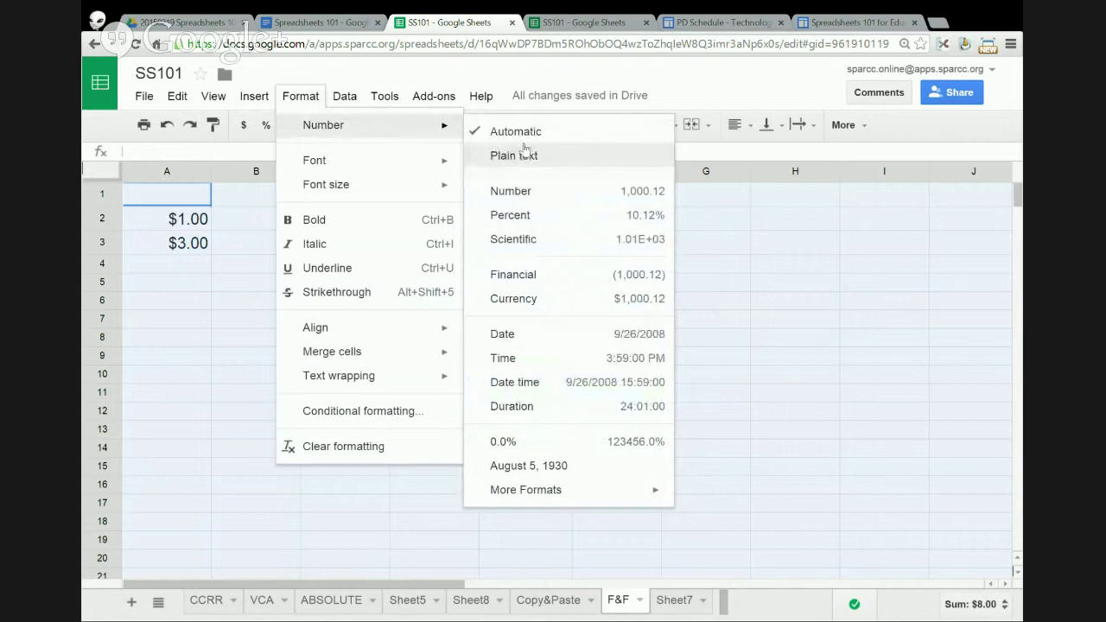
left_click(510, 191)
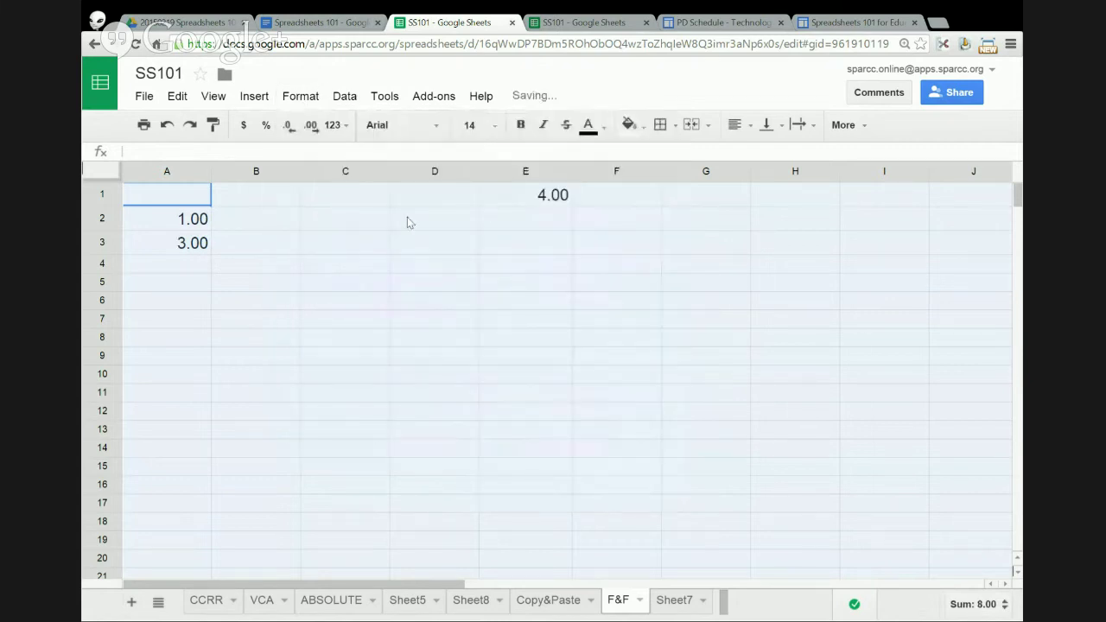
left_click(406, 221)
- Change E1's formula back to =A2/A3 so it shows 0.33
left_click(538, 194)
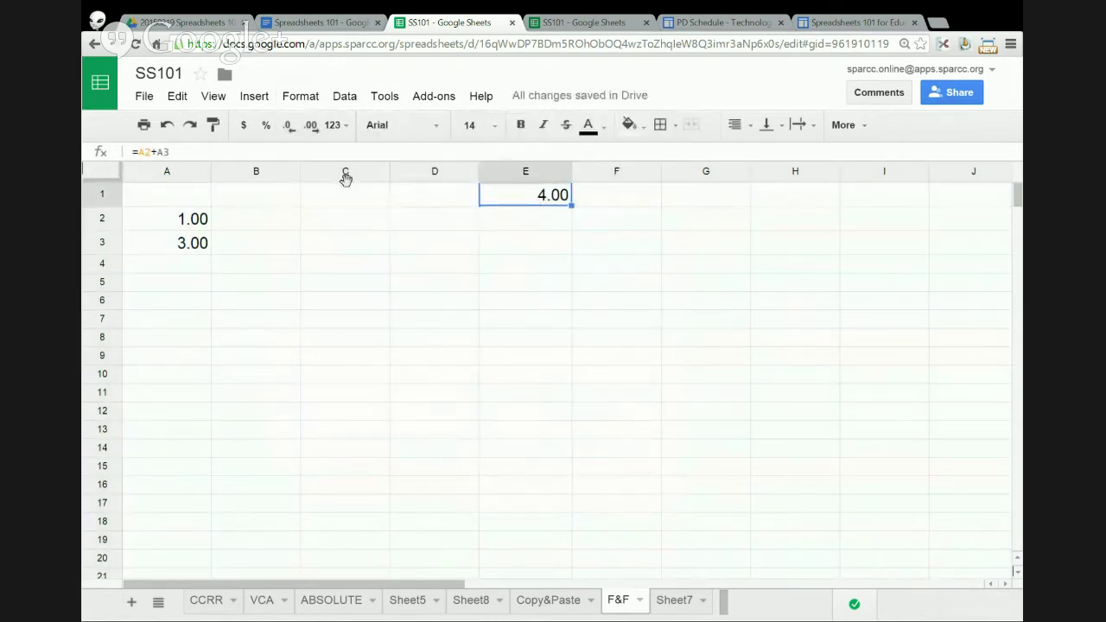
left_click(152, 151)
left_click_drag(152, 151, 158, 150)
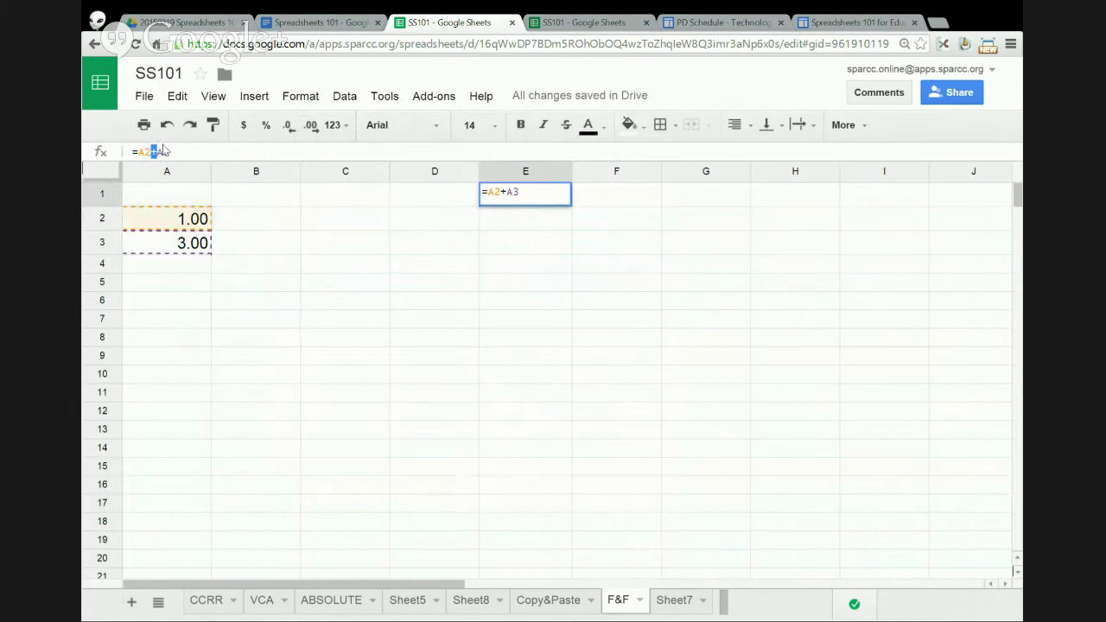
type("/")
key("Return")
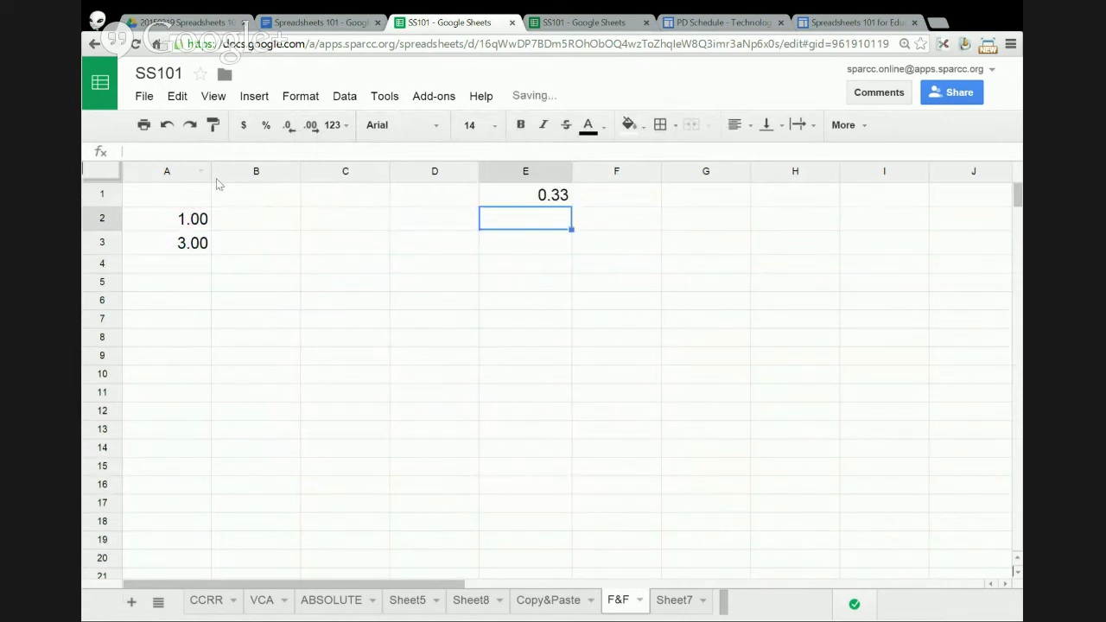
left_click(508, 204)
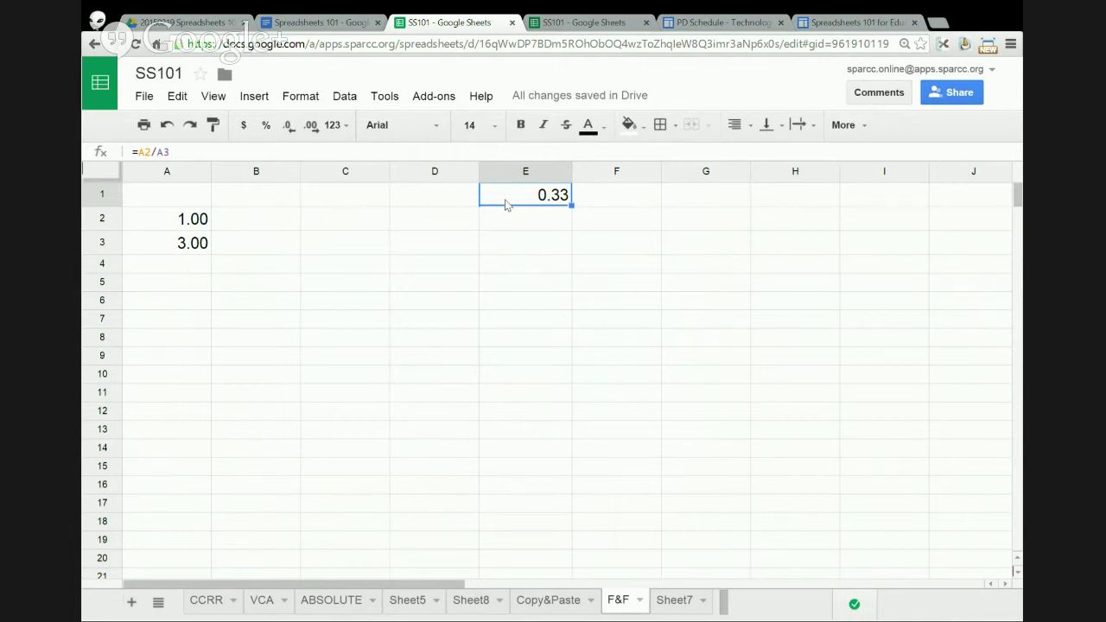
- Format E1 as Percent so it reads 33.33%
left_click(312, 99)
mouse_move(318, 127)
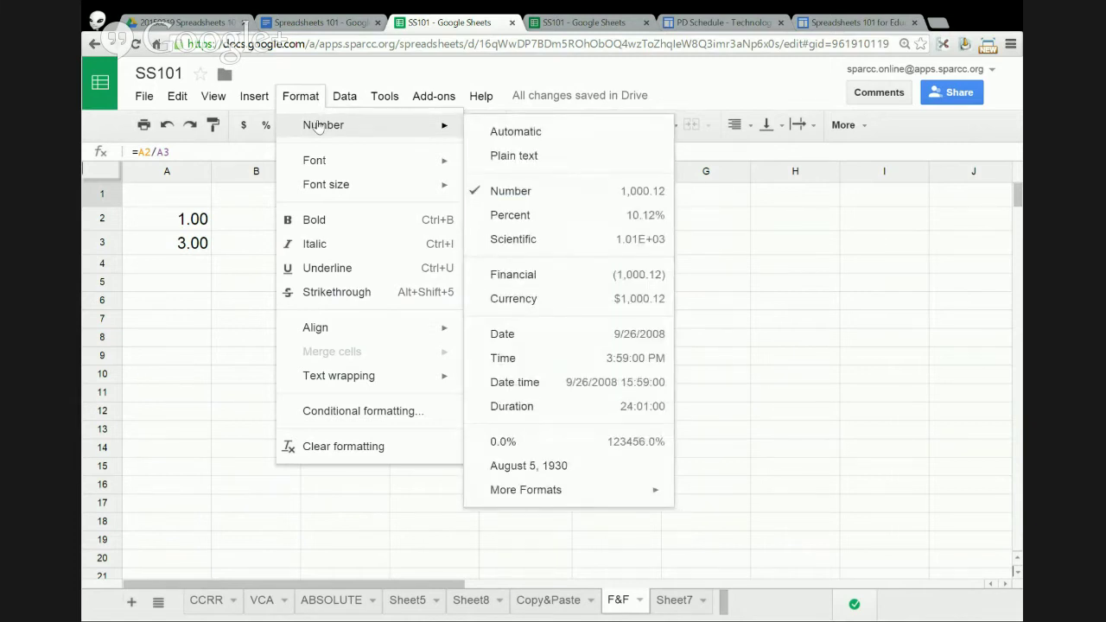
left_click(511, 215)
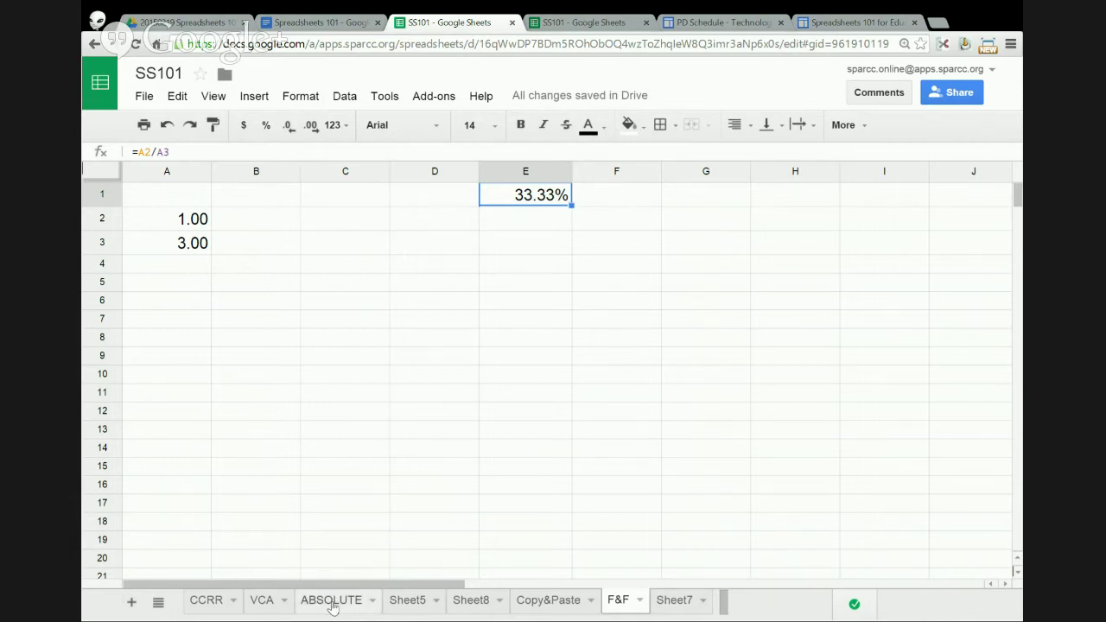
- On the Copy&Paste sheet, copy B2 with Ctrl+C, then cancel the copy
left_click(541, 605)
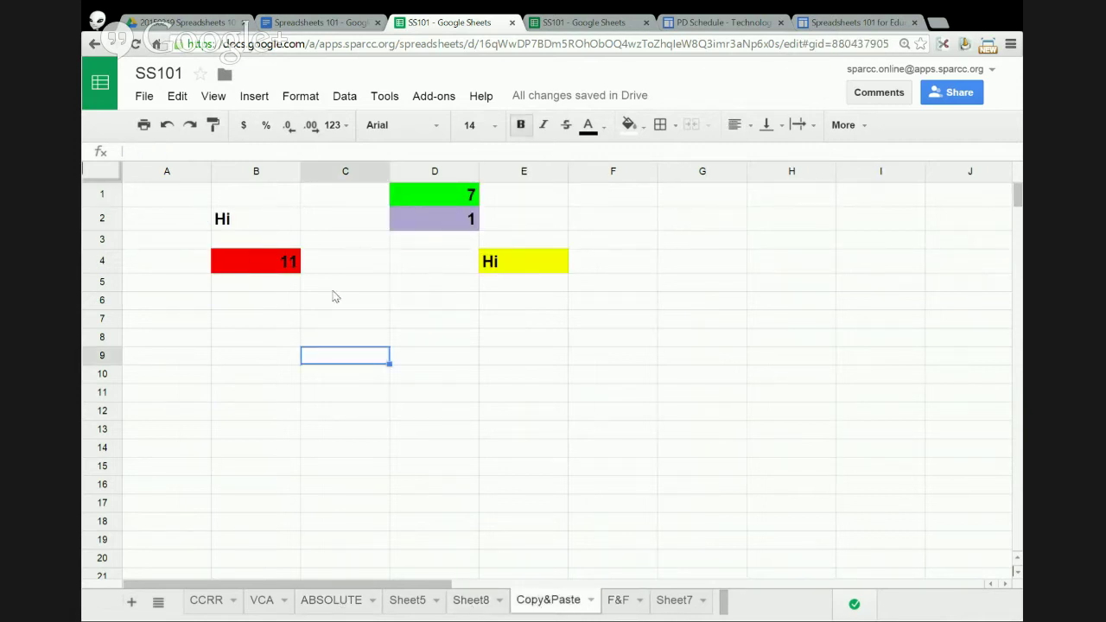
left_click(263, 222)
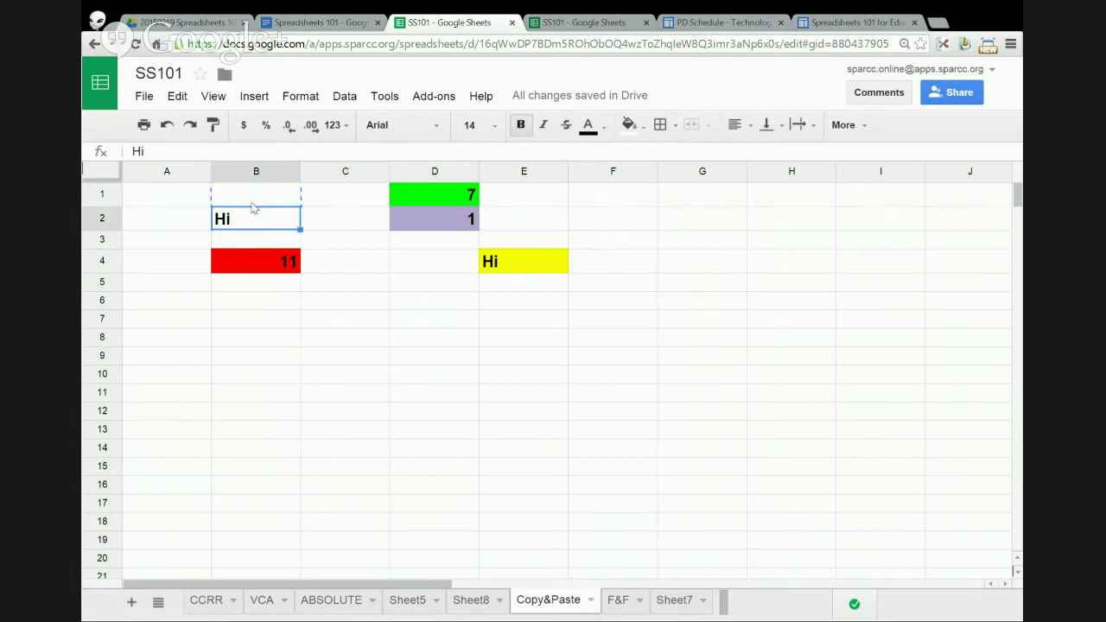
key("ctrl+c")
key("Escape")
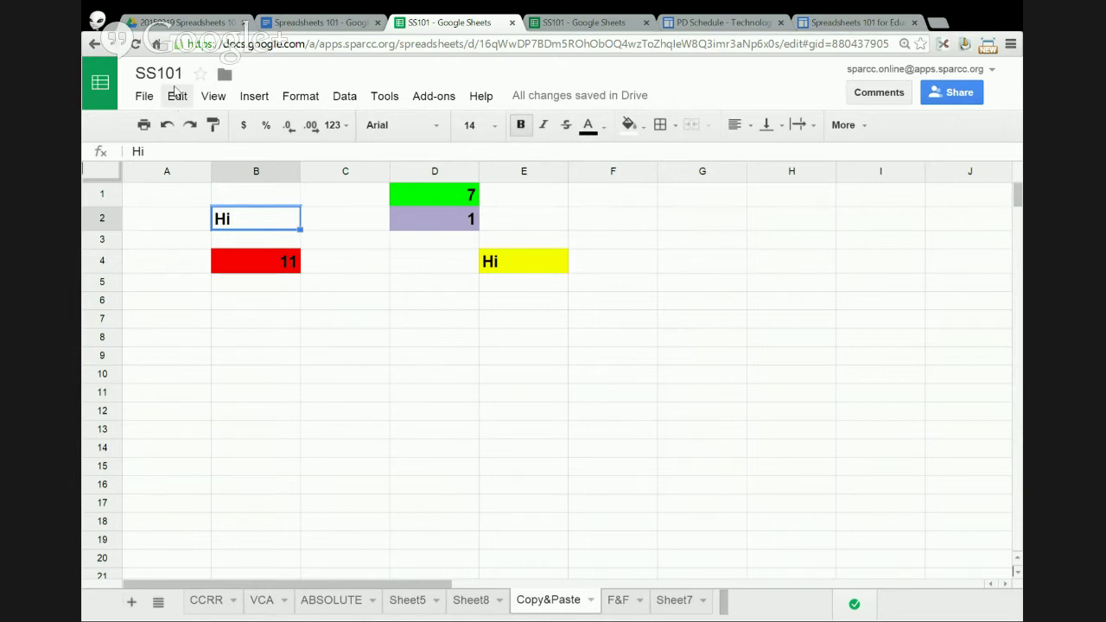
- Copy Hi from B2 and paste it into B9 via the right-click menu
right_click(239, 222)
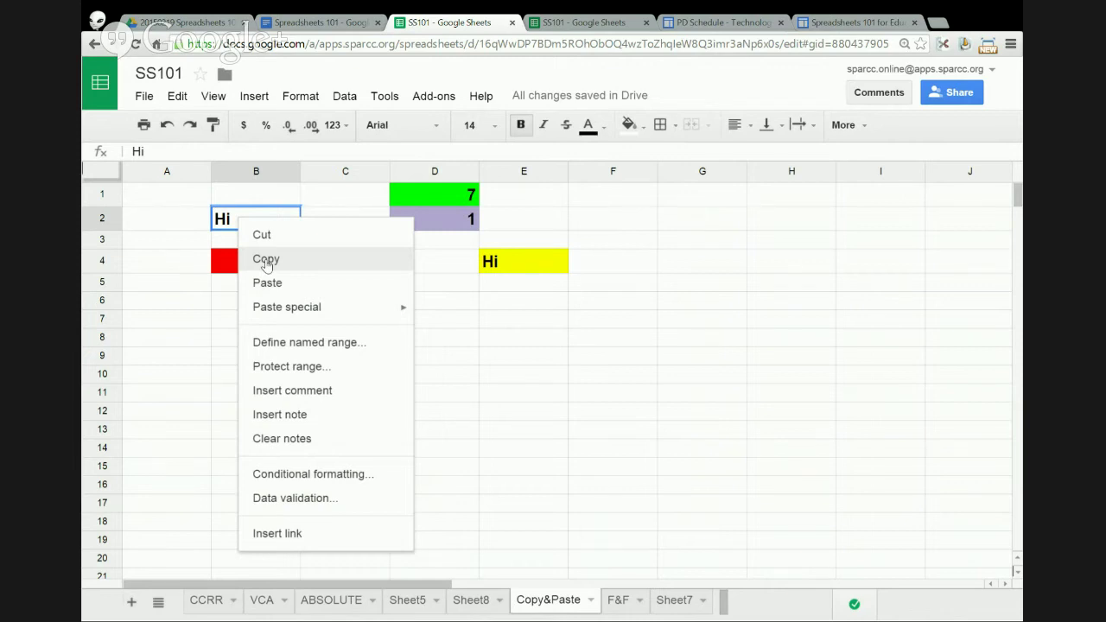
left_click(266, 261)
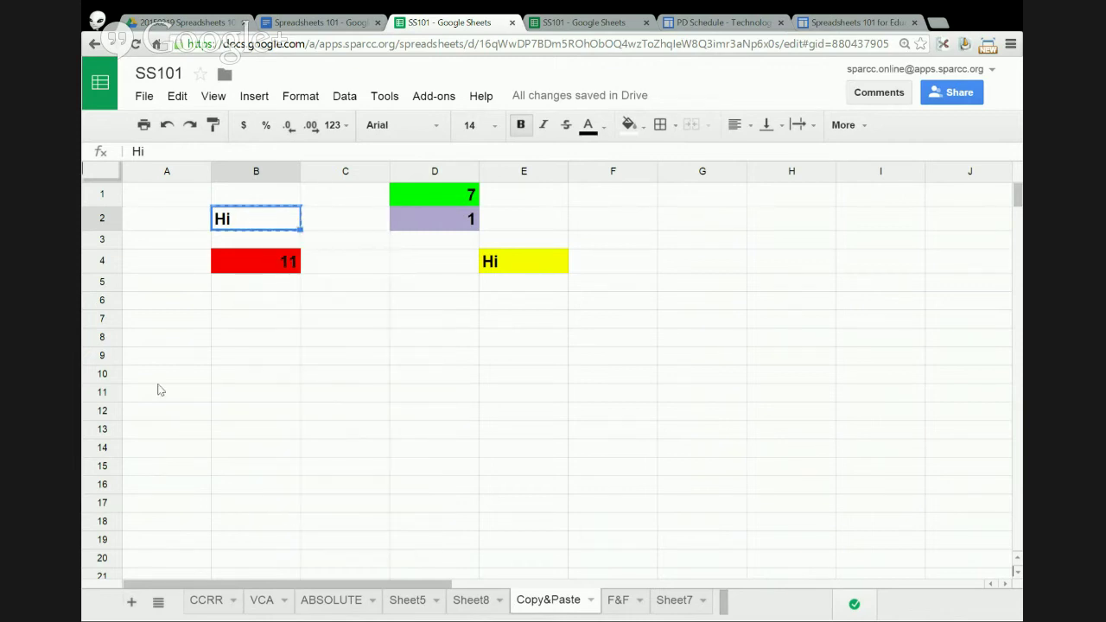
left_click(229, 361)
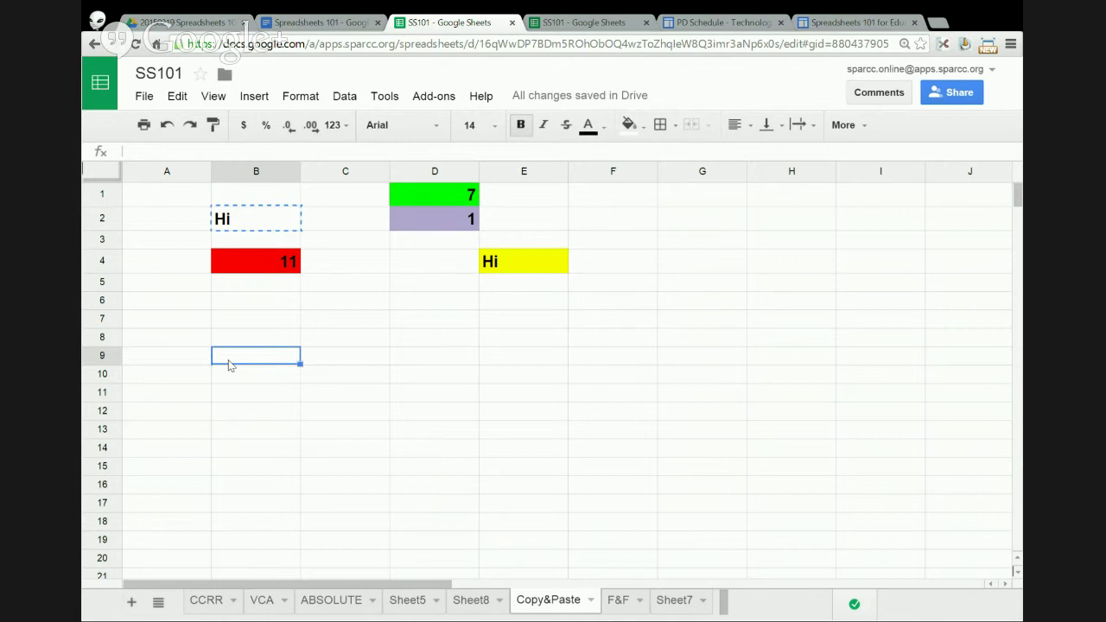
right_click(230, 360)
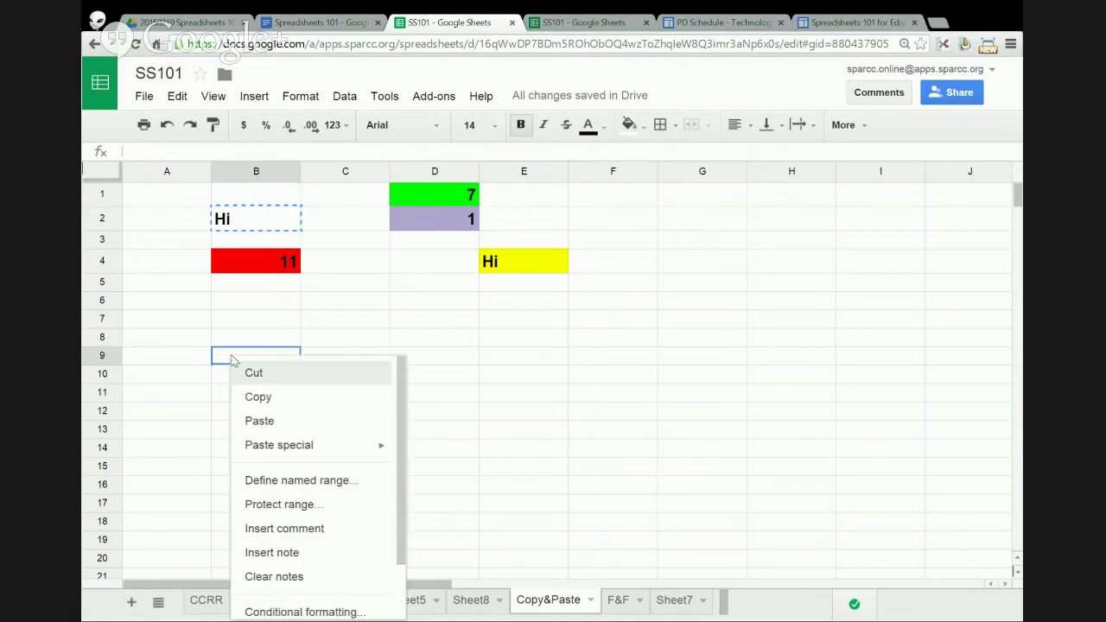
left_click(262, 421)
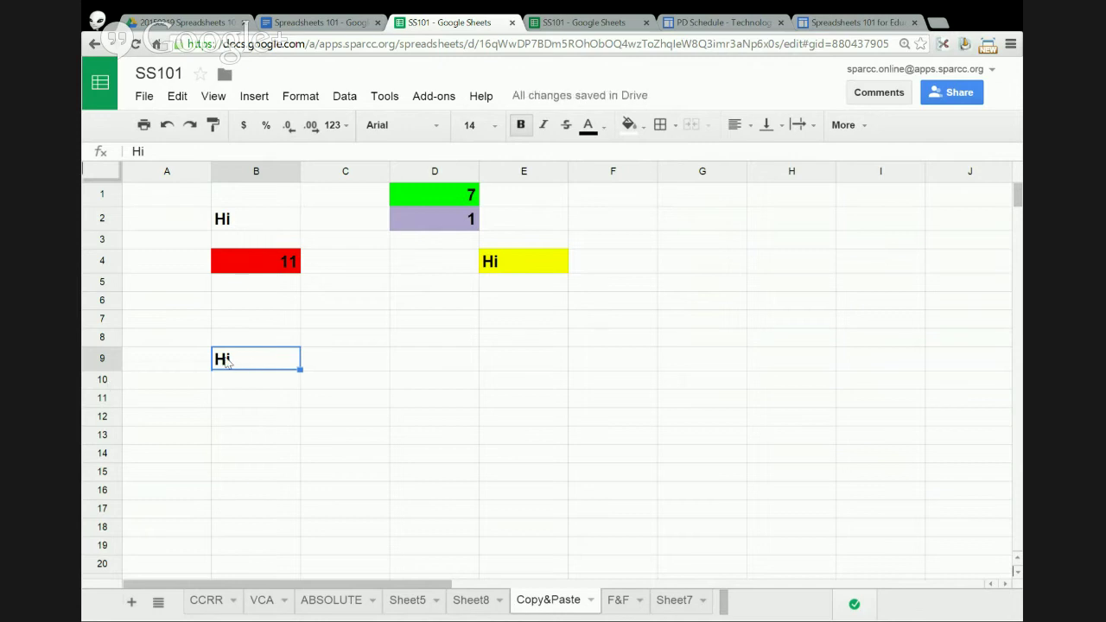
left_click(253, 264)
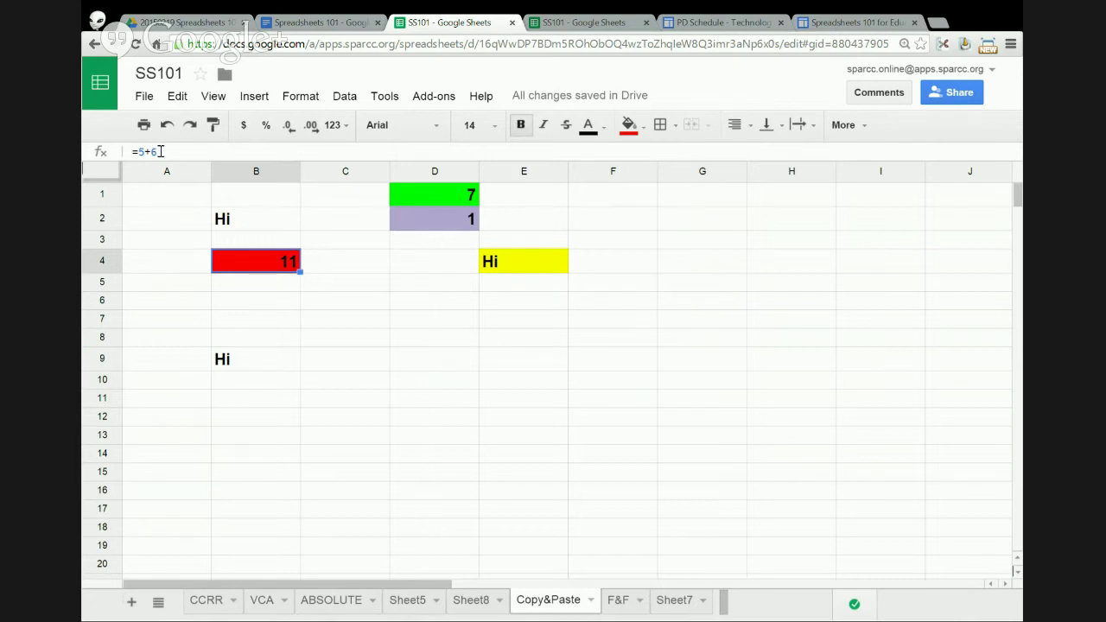
- Copy the red =5+6 cell B4 and paste it into G2
right_click(241, 265)
left_click(265, 301)
left_click(694, 222)
right_click(694, 222)
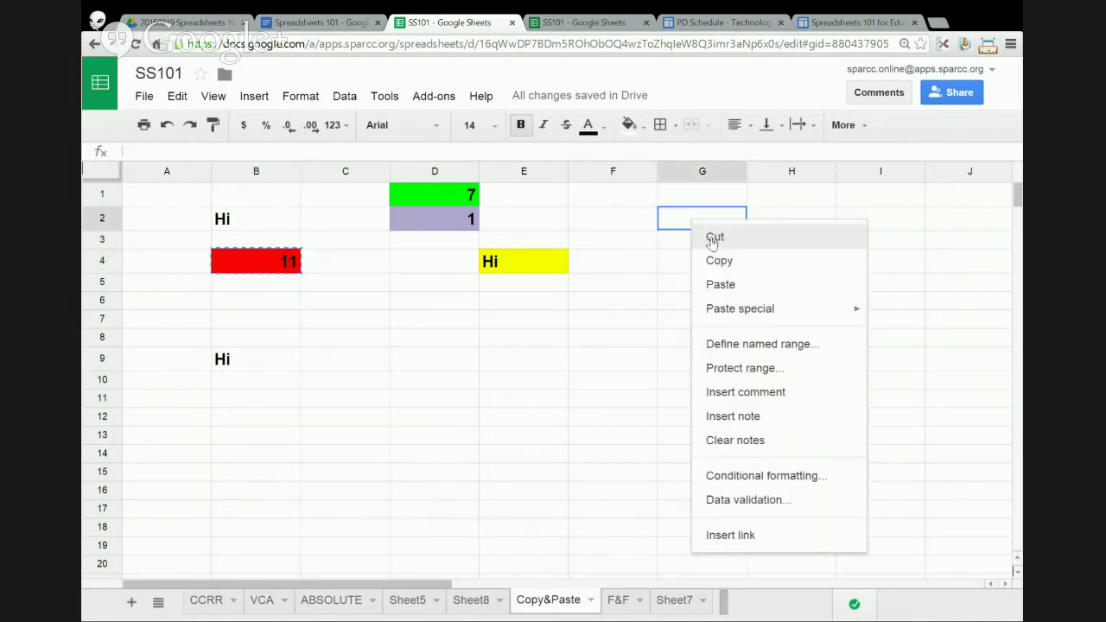
left_click(741, 284)
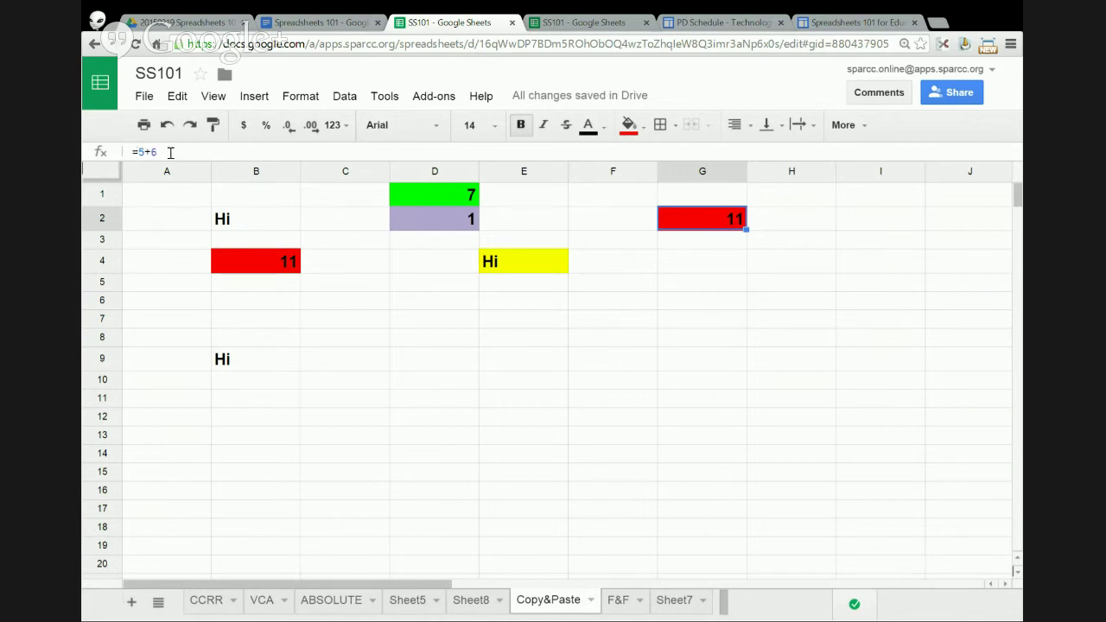
- Copy the red G2 cell and bring up the paste options on G4
right_click(665, 221)
left_click(692, 258)
left_click(682, 269)
right_click(683, 267)
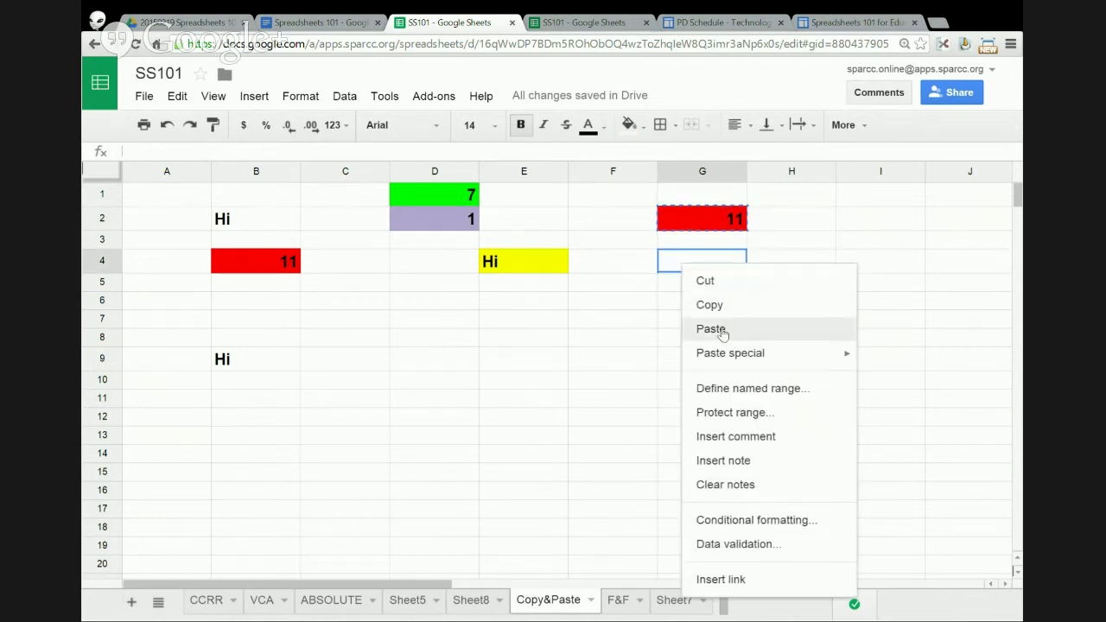
- Paste only the value 11 into G4 and compare it with G2's =5+6 formula
mouse_move(714, 354)
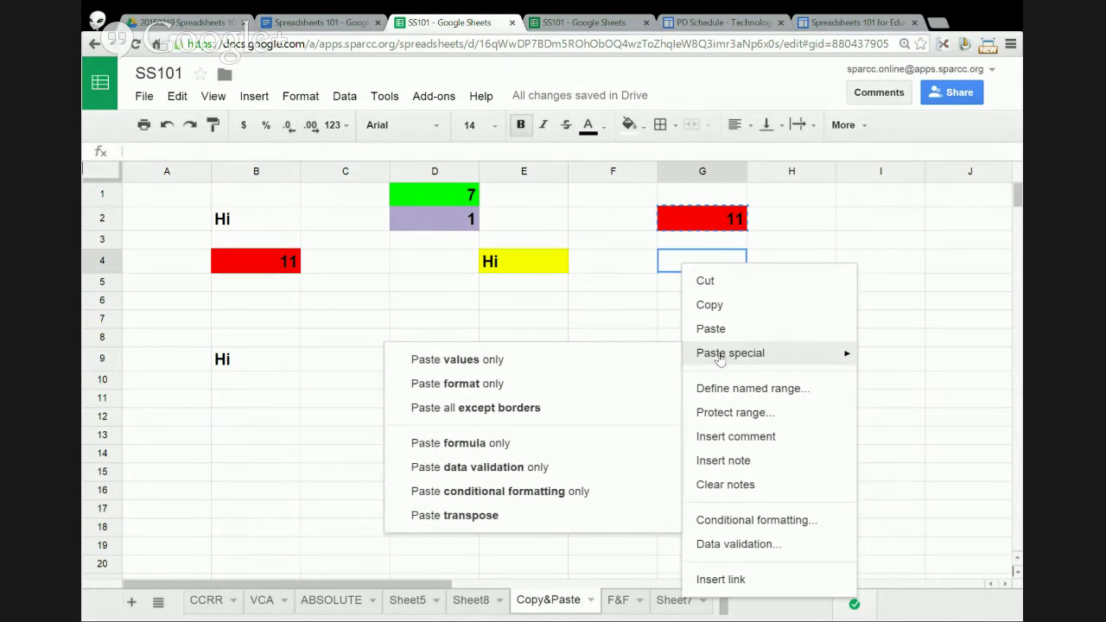
left_click(568, 360)
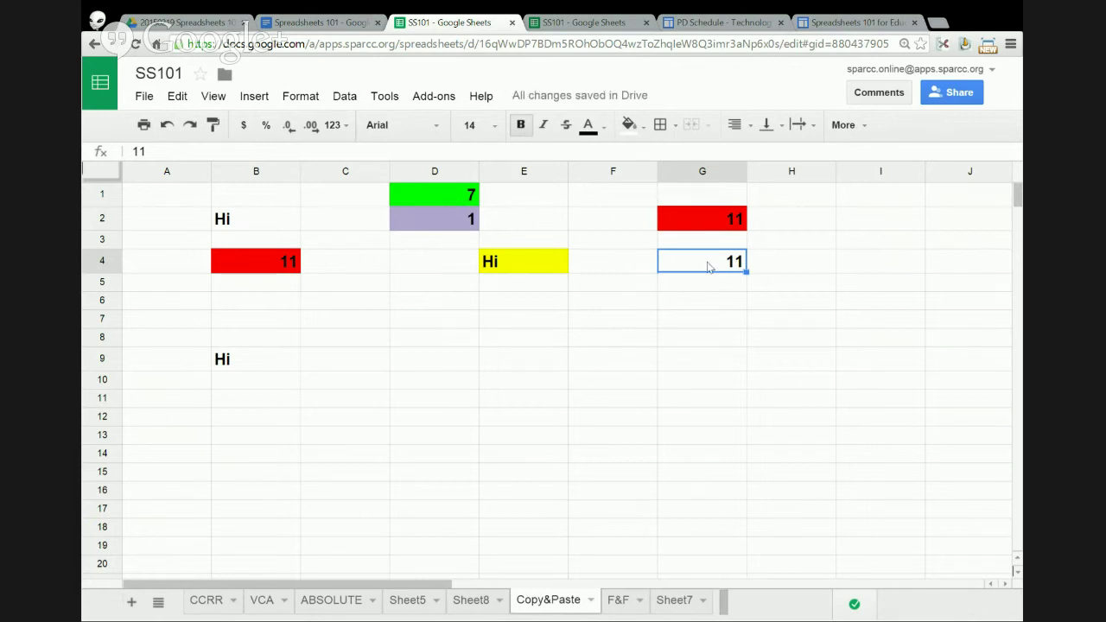
double_click(708, 266)
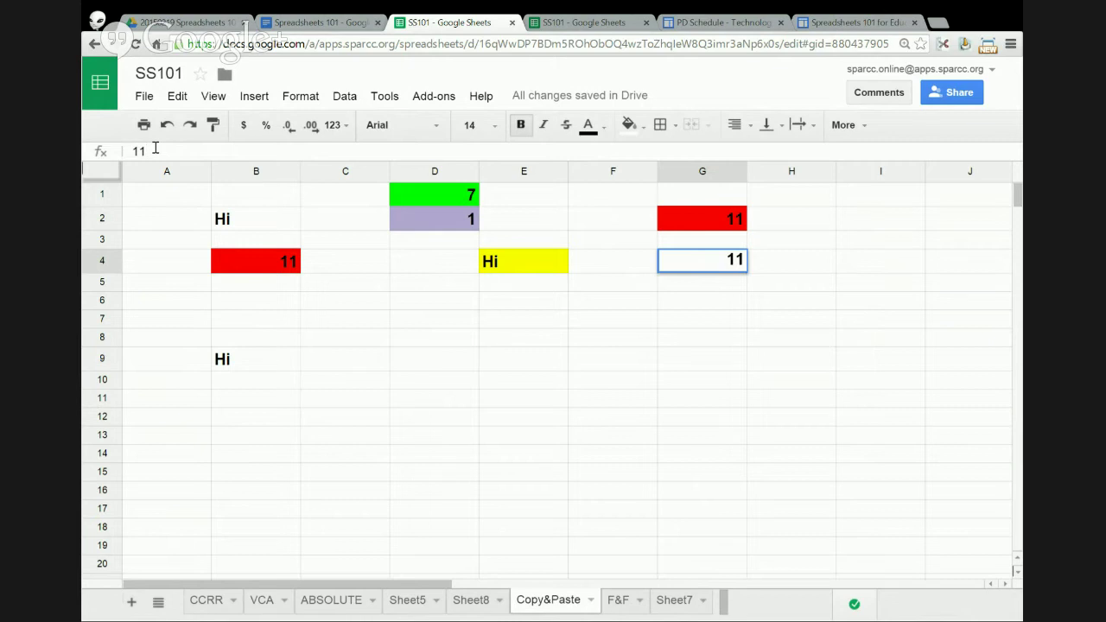
double_click(702, 260)
left_click(700, 221)
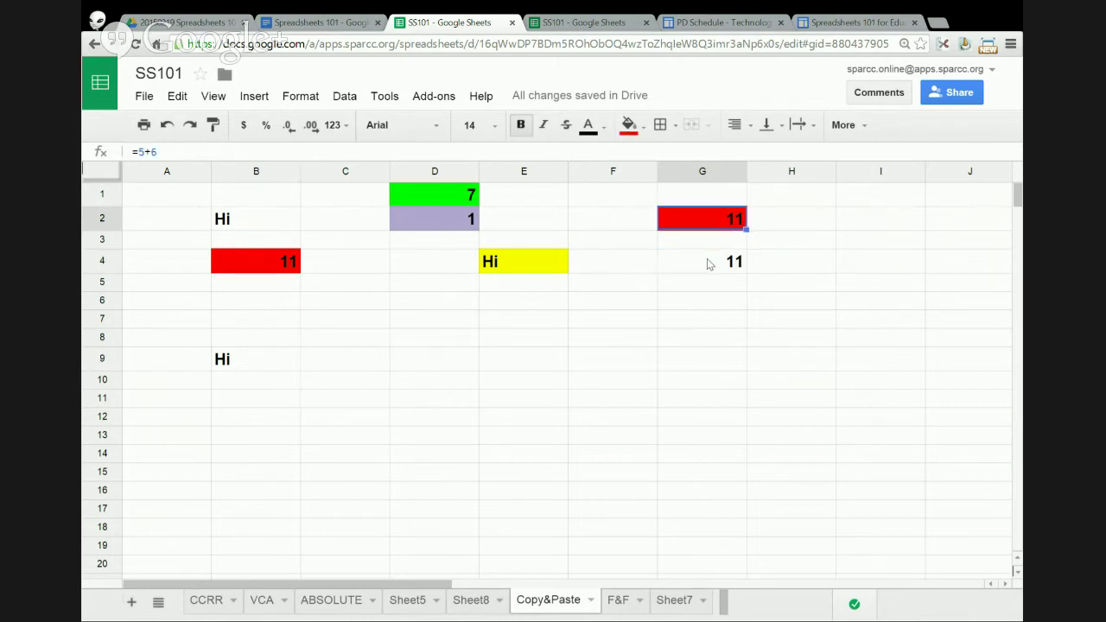
left_click(707, 264)
left_click(702, 222)
- Copy G2 again and paste only its red fill formatting onto G4
right_click(694, 222)
left_click(710, 257)
left_click(696, 265)
right_click(696, 265)
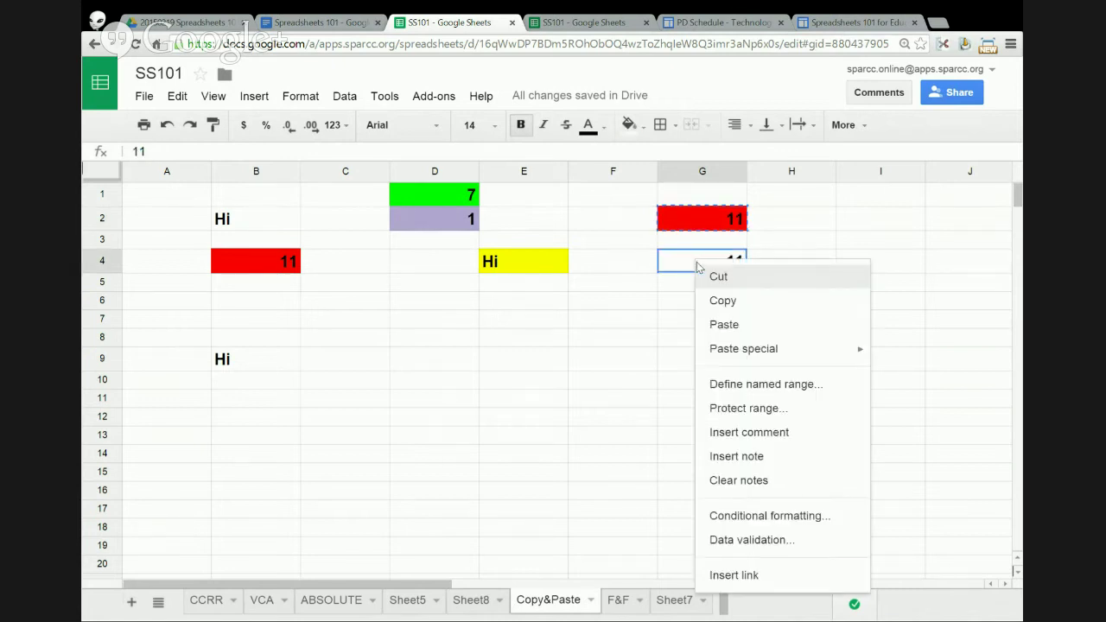
mouse_move(757, 349)
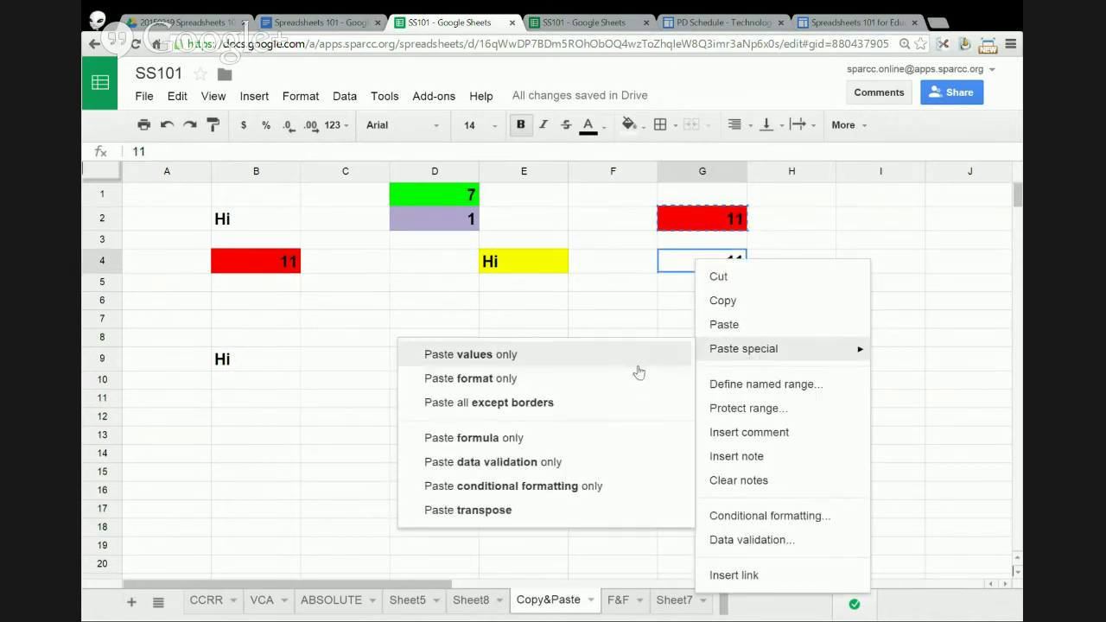
left_click(505, 380)
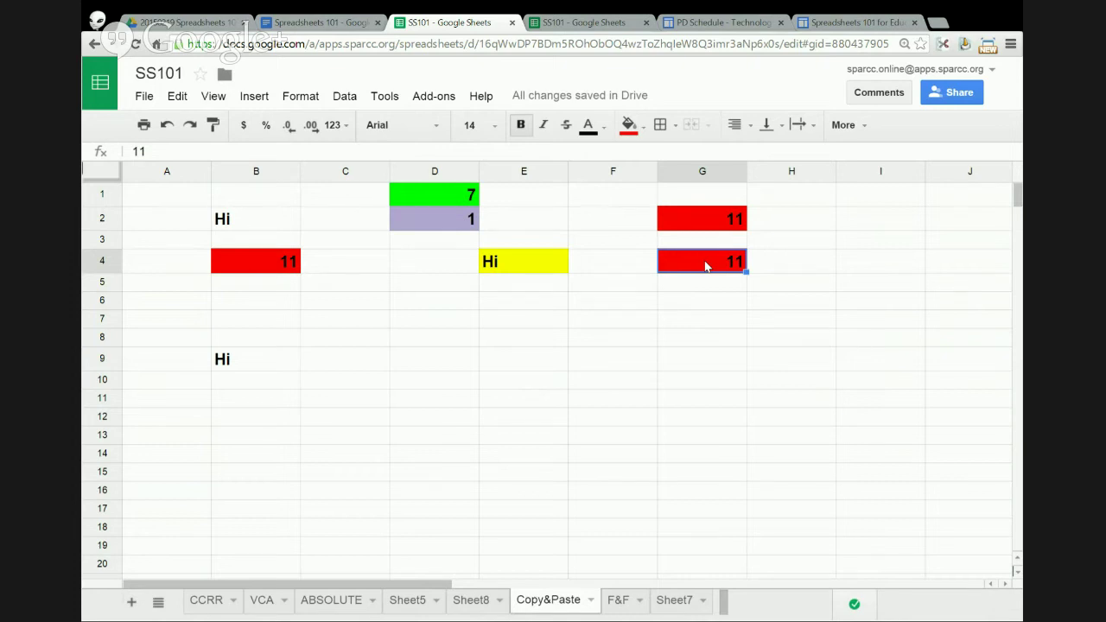
- Copy the yellow Hi cell E4 and paste only its formatting onto G4
left_click(539, 265)
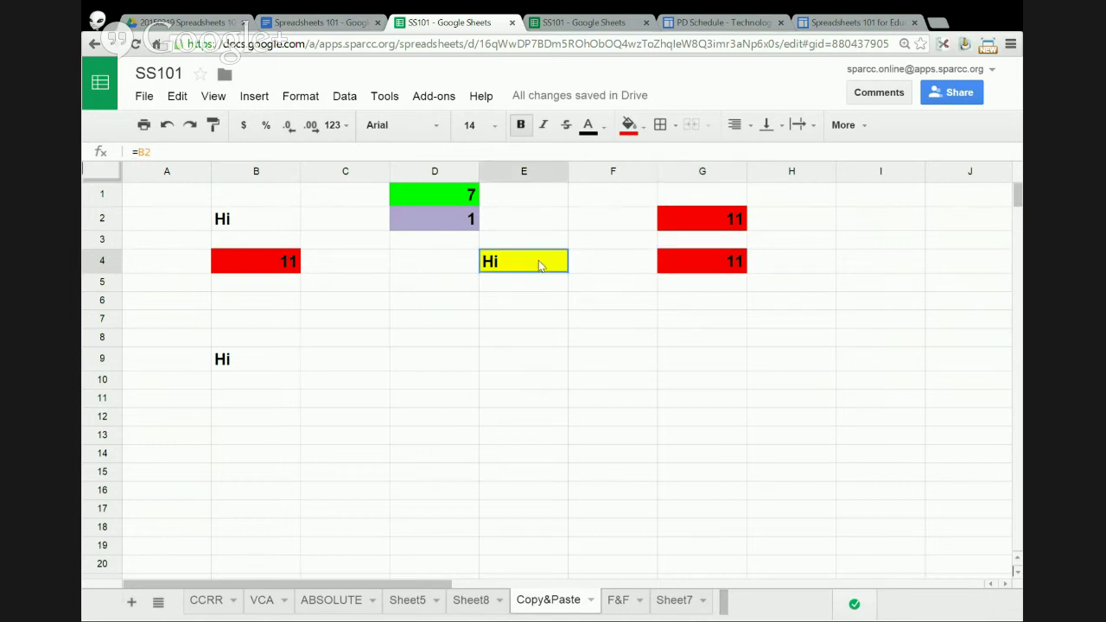
right_click(539, 264)
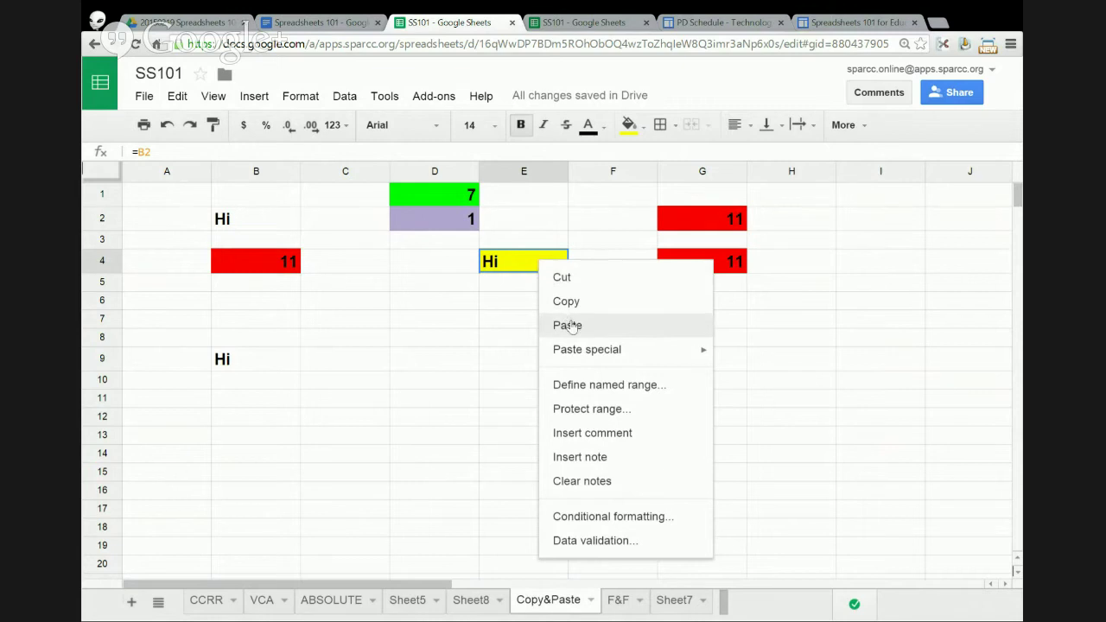
left_click(561, 302)
right_click(678, 267)
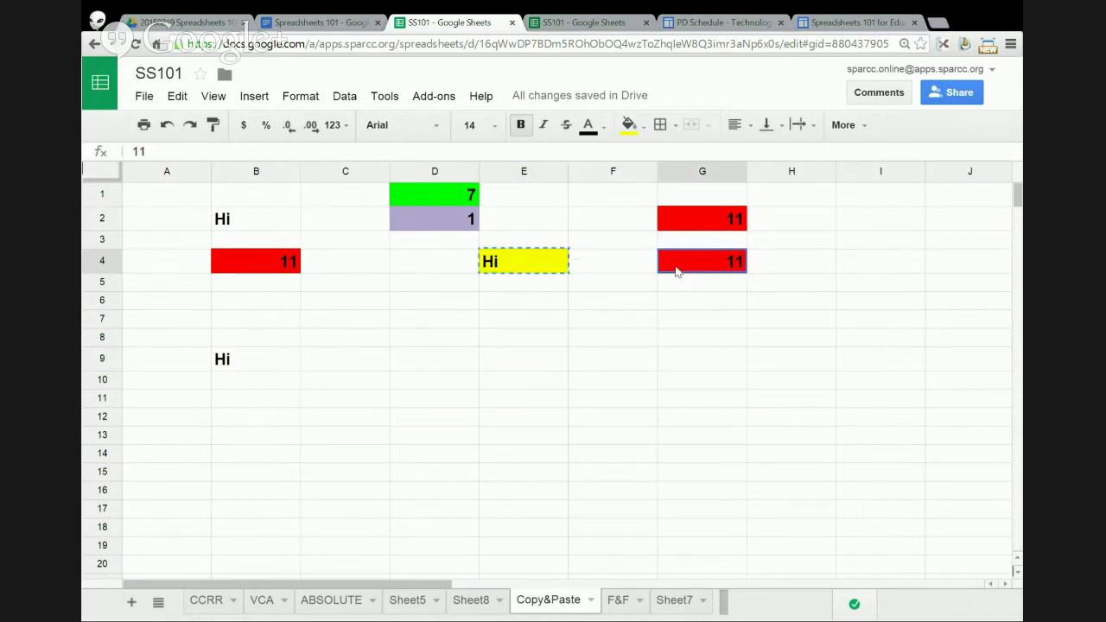
mouse_move(716, 356)
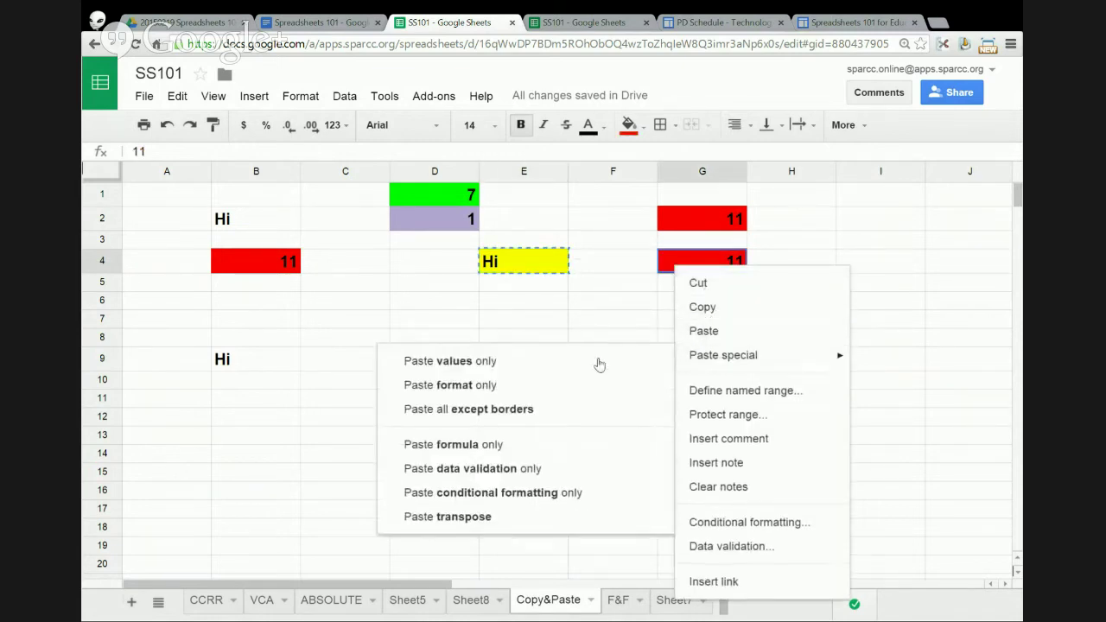
left_click(499, 388)
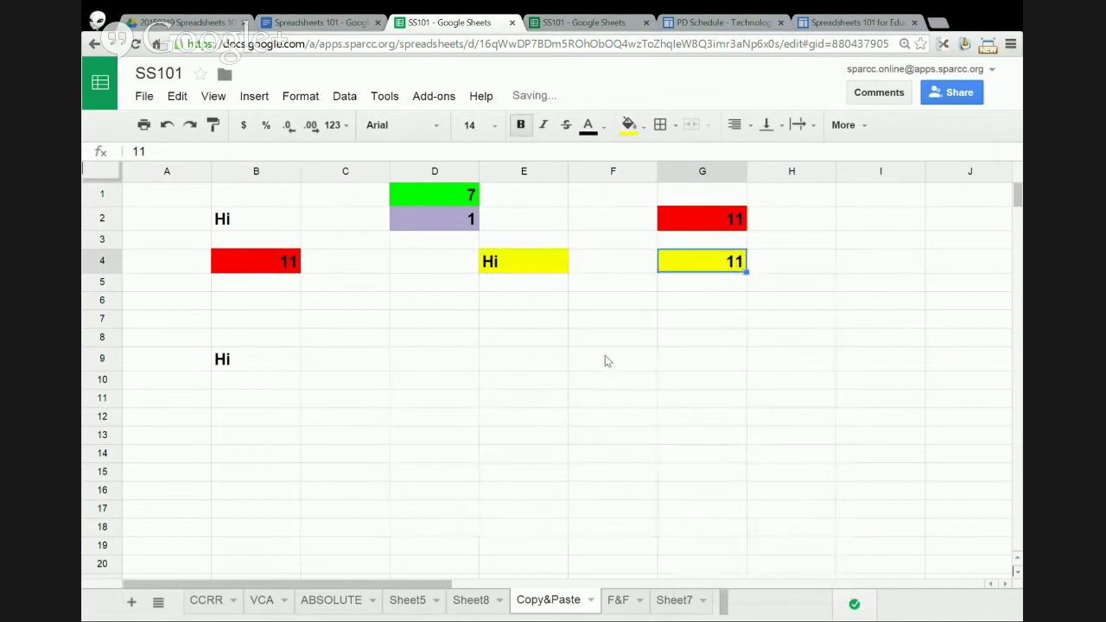
left_click(604, 358)
- Copy D1:D2 and paste only its formatting into C7:C8, then open Paste special at D6
left_click_drag(458, 197, 442, 217)
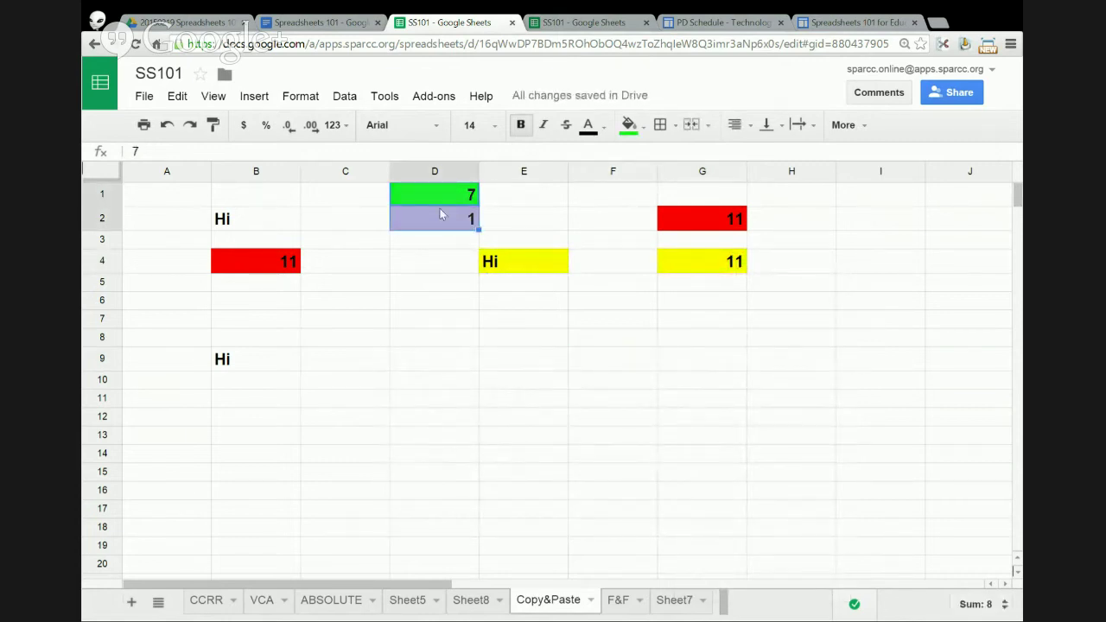
right_click(427, 211)
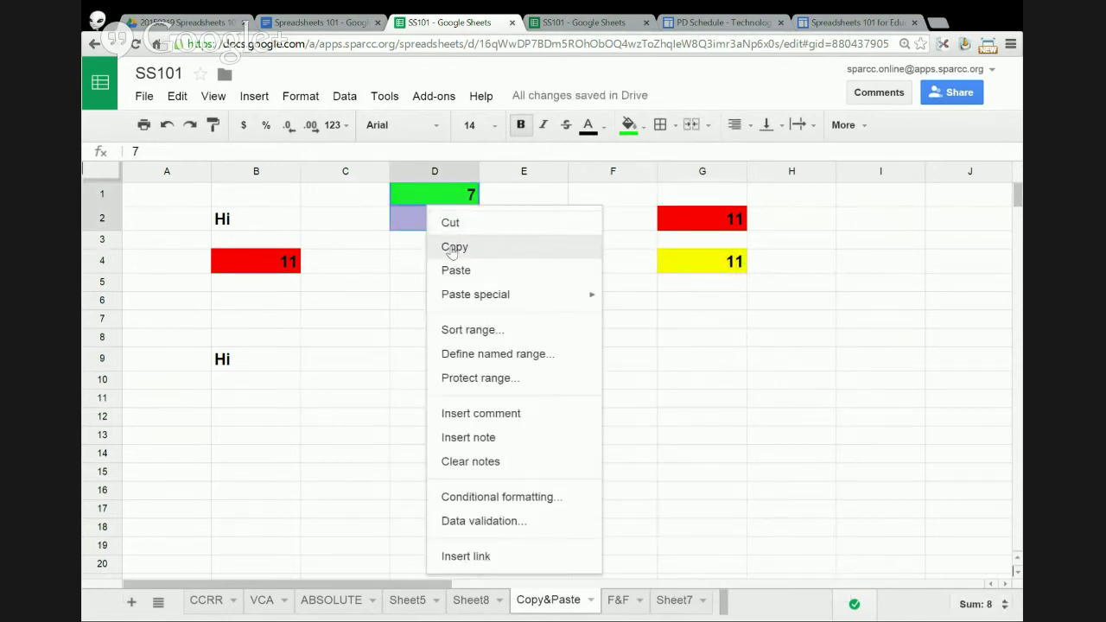
left_click(449, 245)
left_click(348, 321)
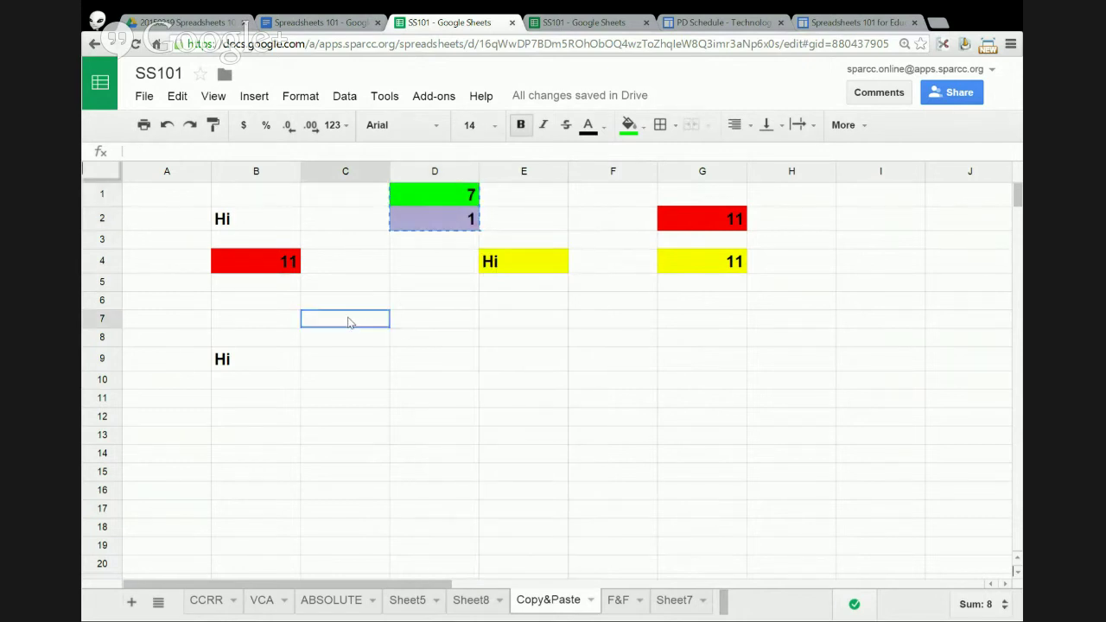
right_click(349, 319)
mouse_move(435, 414)
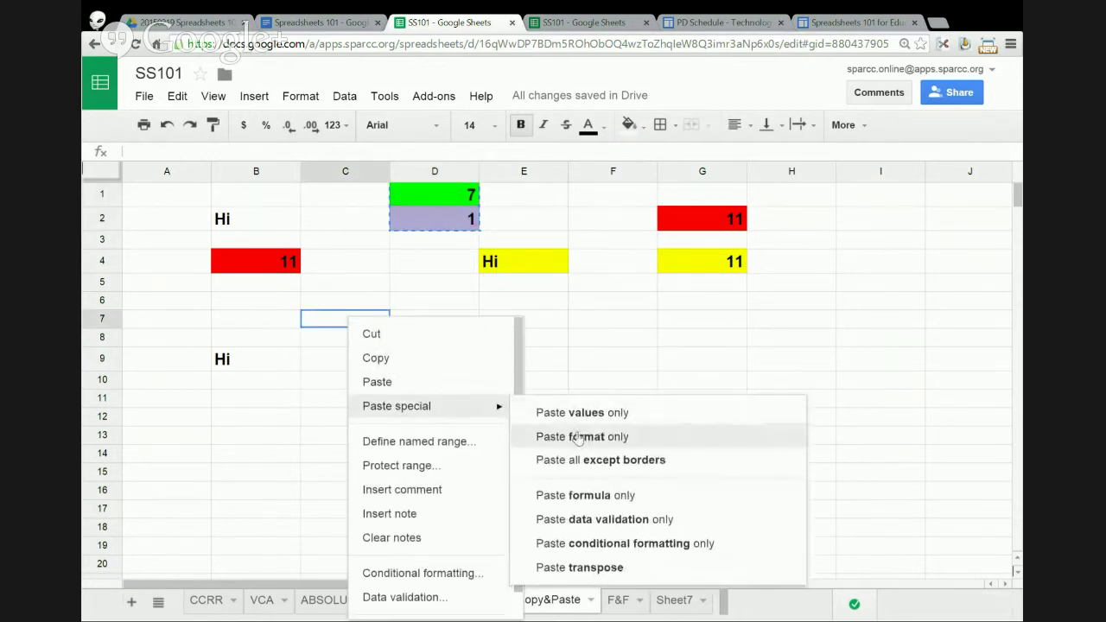
left_click(575, 435)
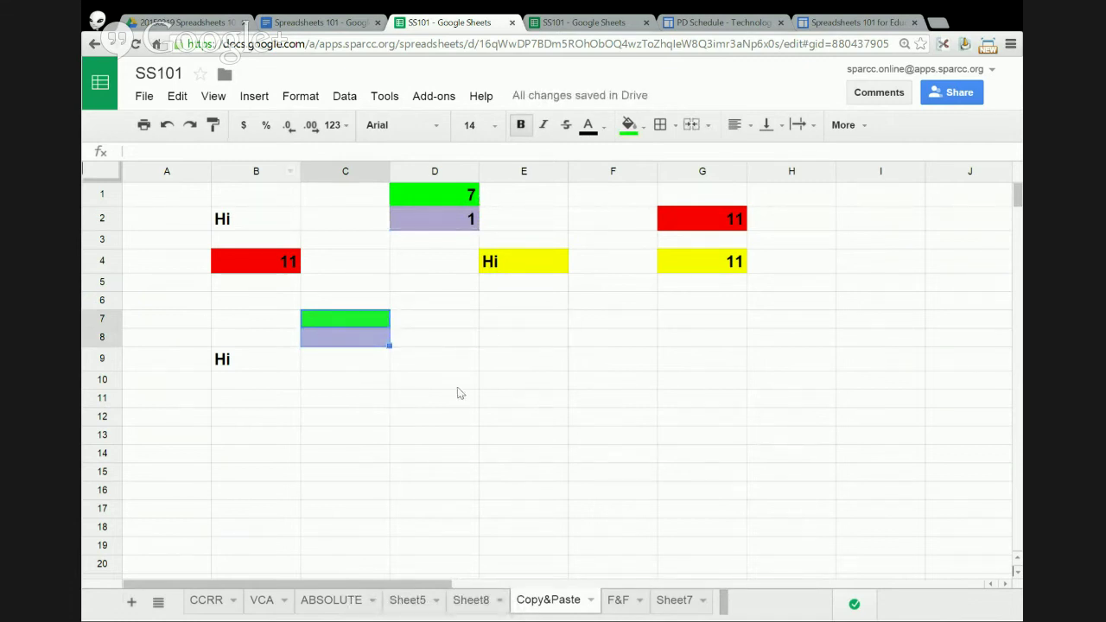
right_click(424, 304)
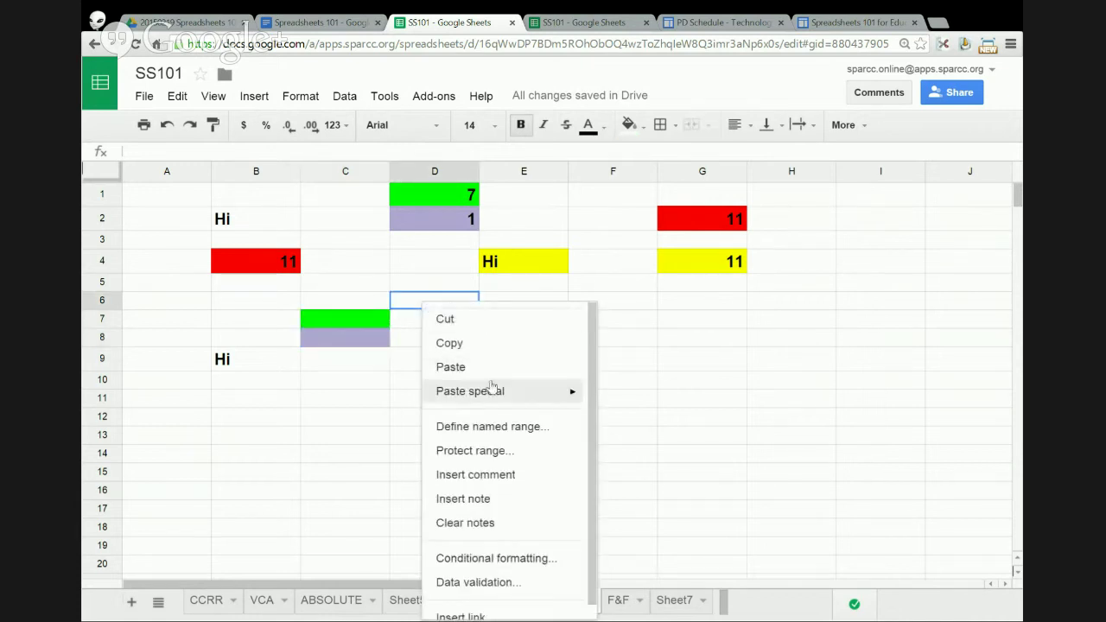
mouse_move(495, 391)
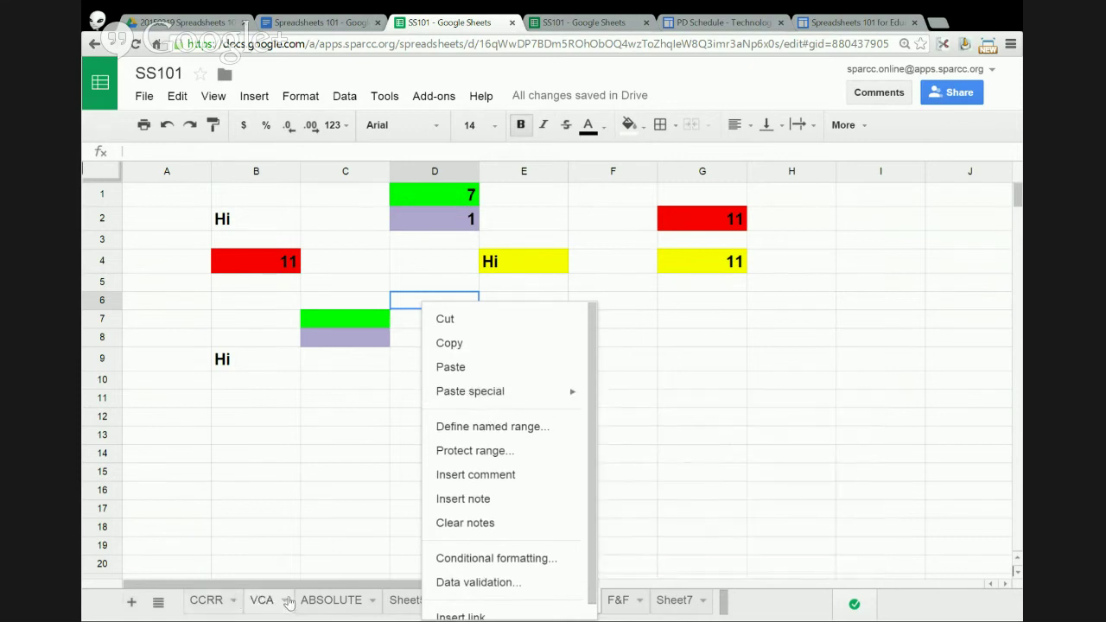
- Dismiss the paste menu and move through the VCA, CCRR and Copy&Paste sheets to Sheet5
left_click(292, 529)
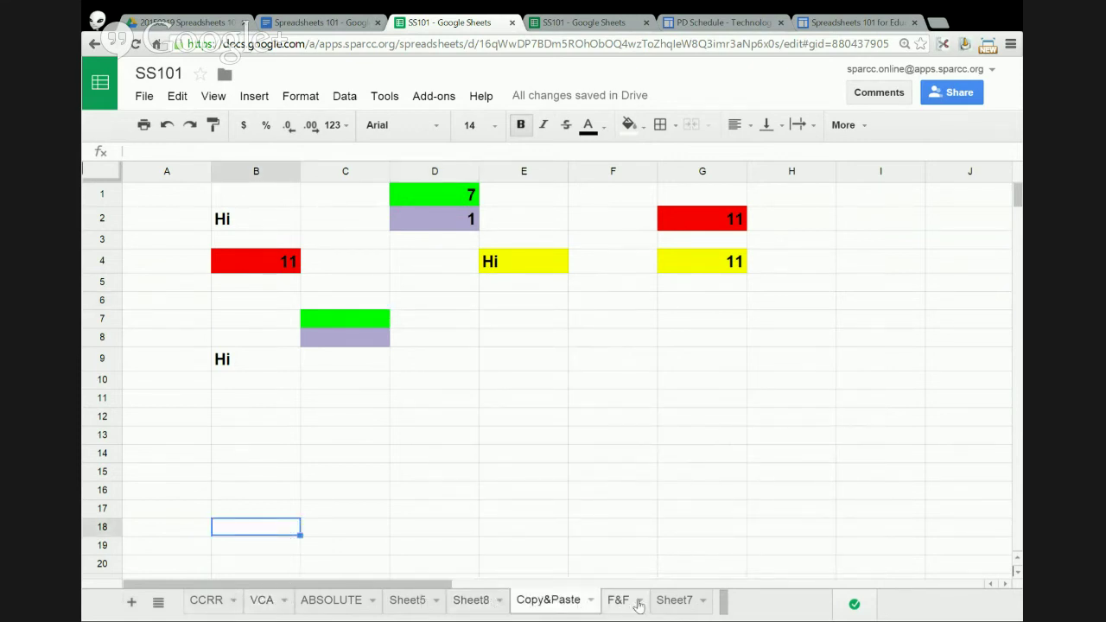
left_click(255, 602)
left_click(206, 601)
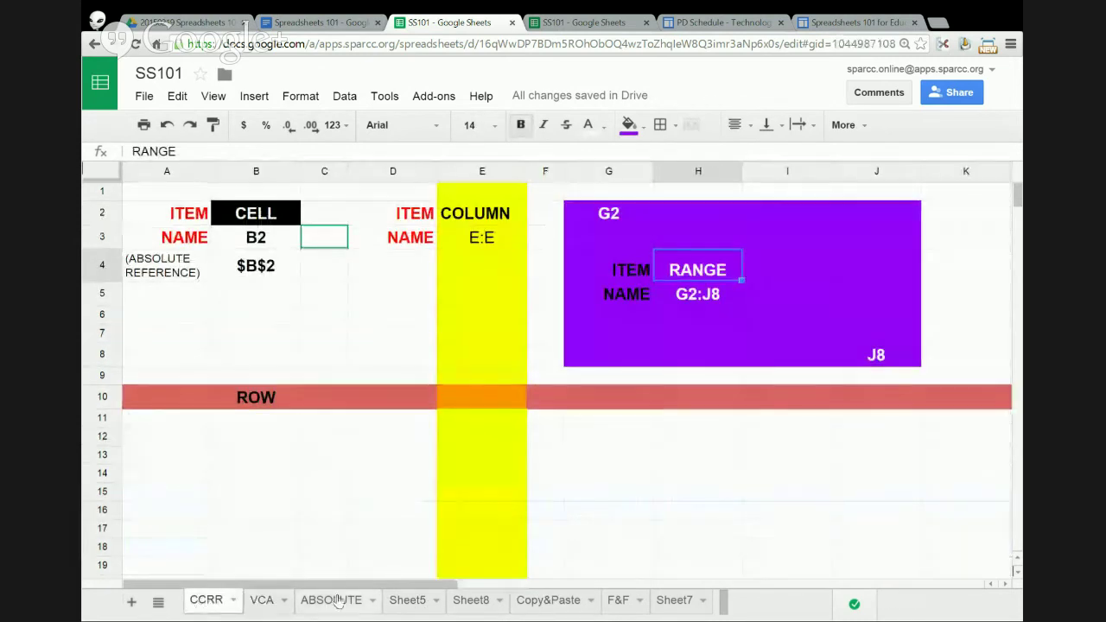
left_click(542, 602)
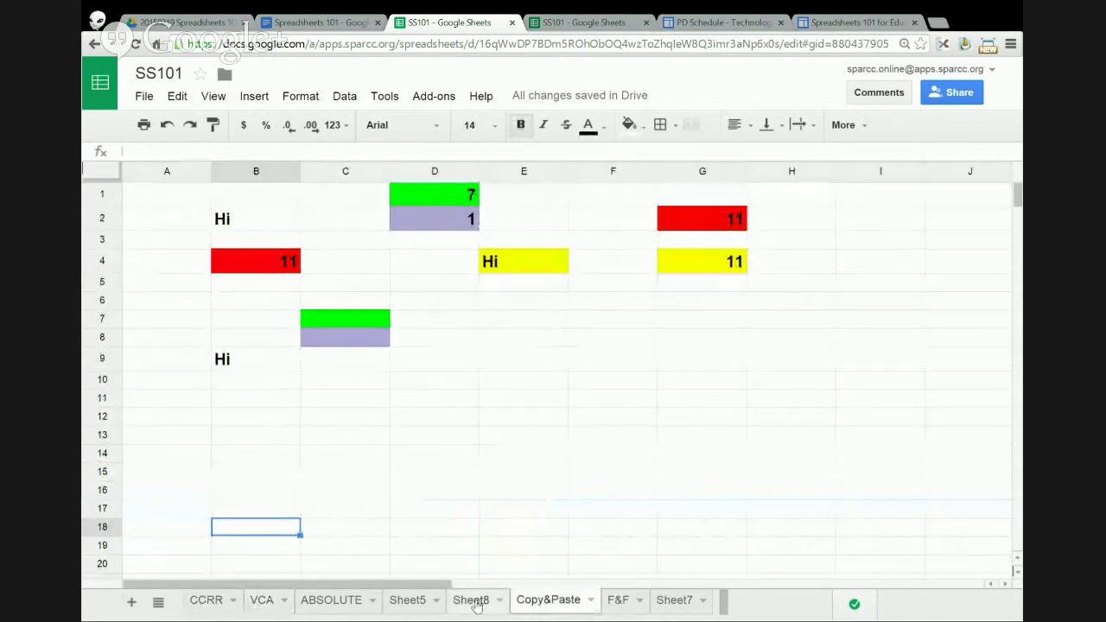
left_click(409, 601)
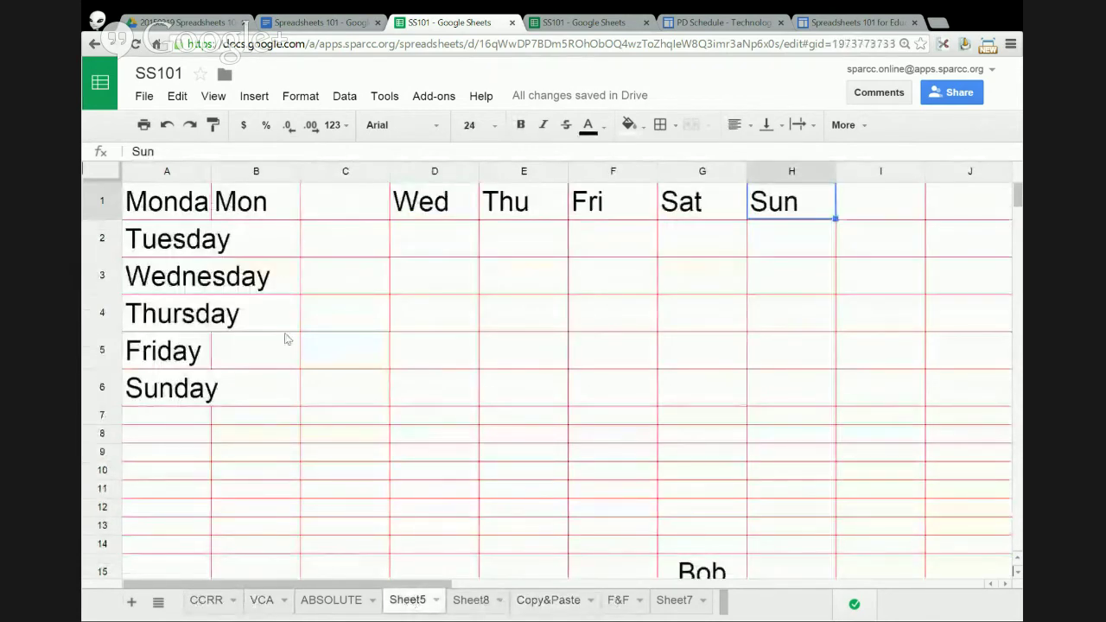
- Delete the day names in columns B–I and remove all red borders from the sheet
left_click_drag(223, 177, 903, 217)
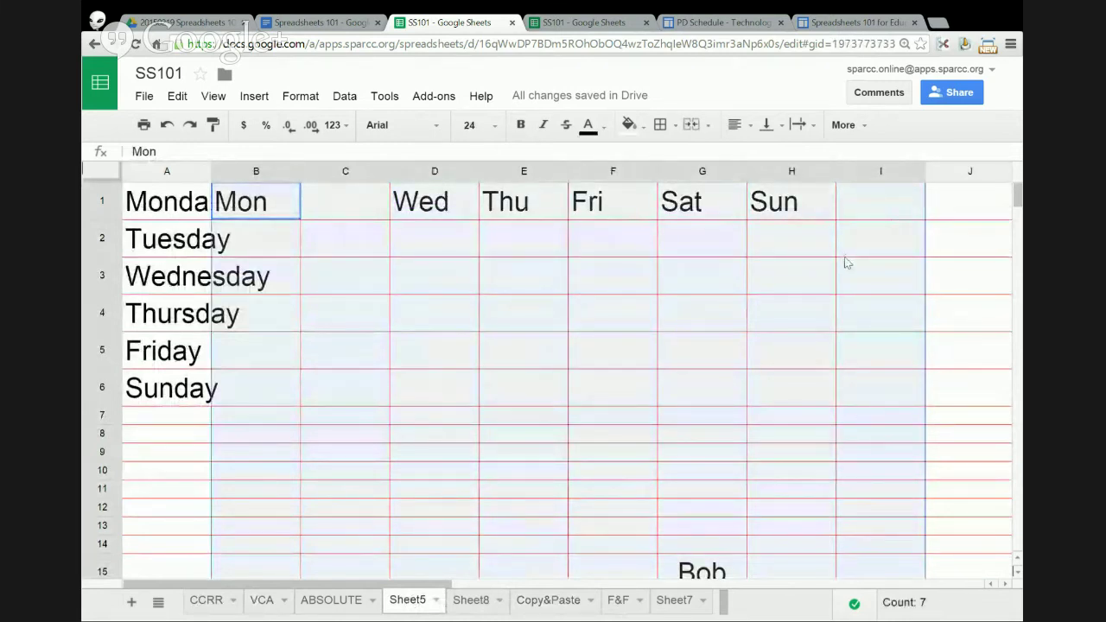
key("Delete")
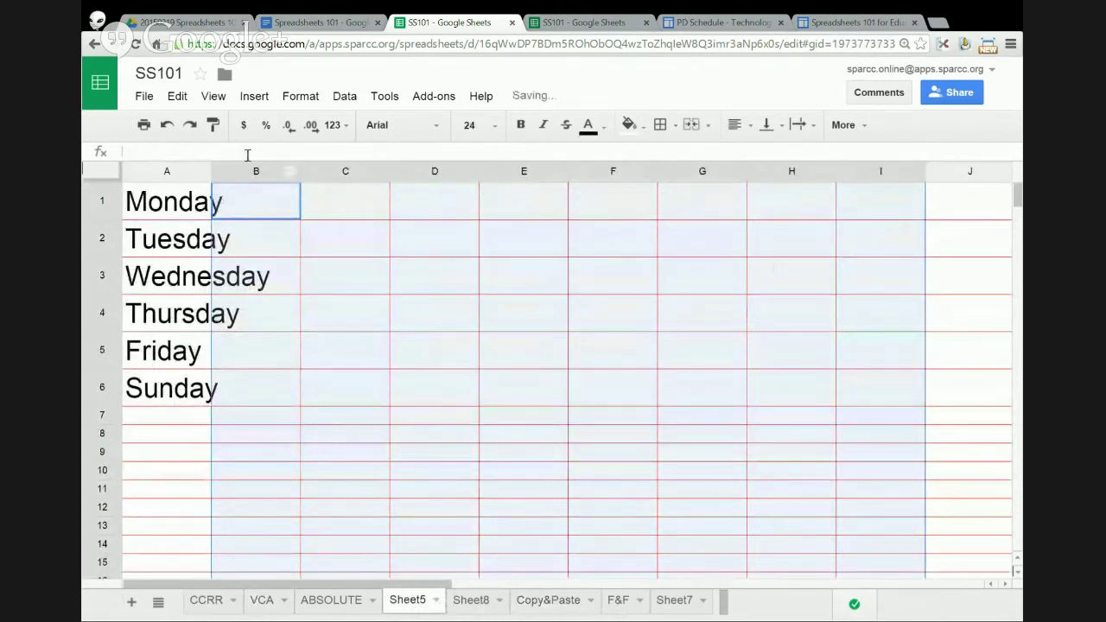
left_click(103, 175)
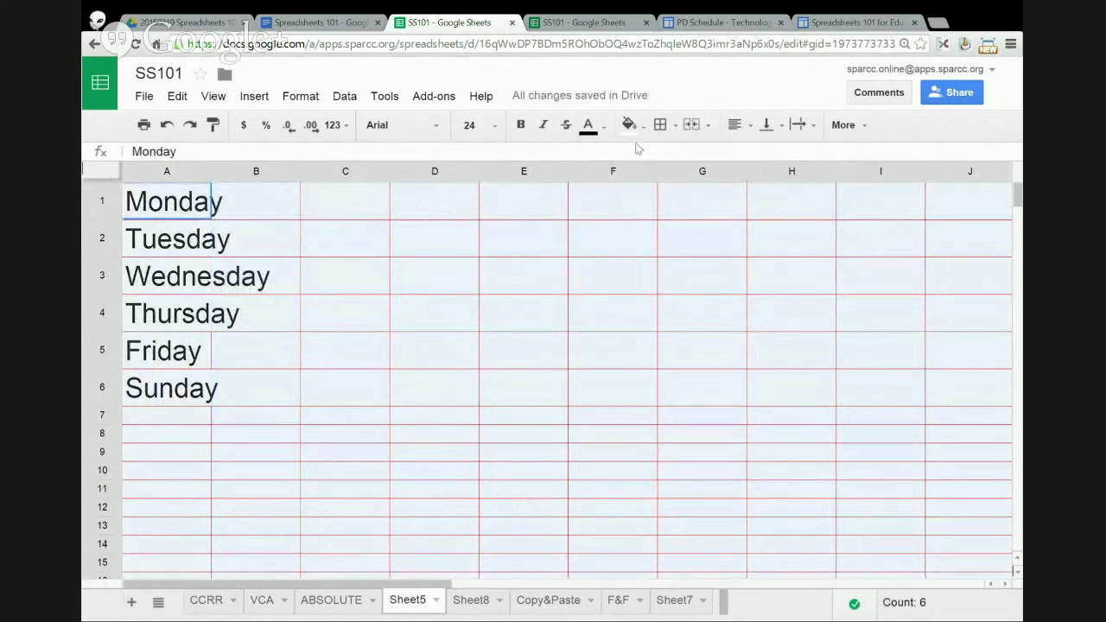
left_click(676, 127)
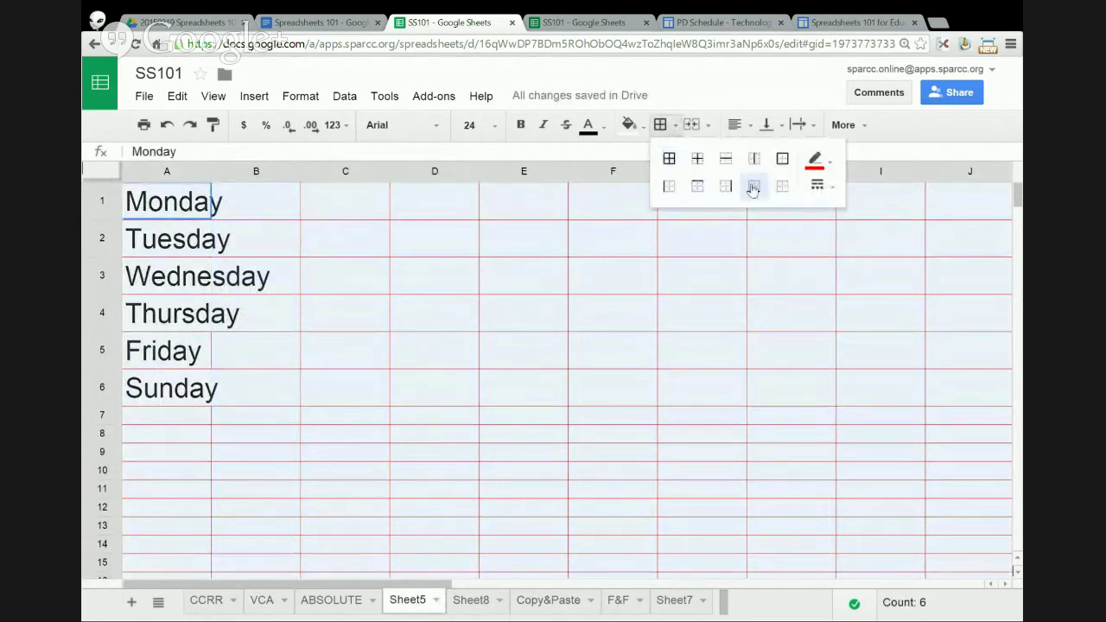
left_click(784, 188)
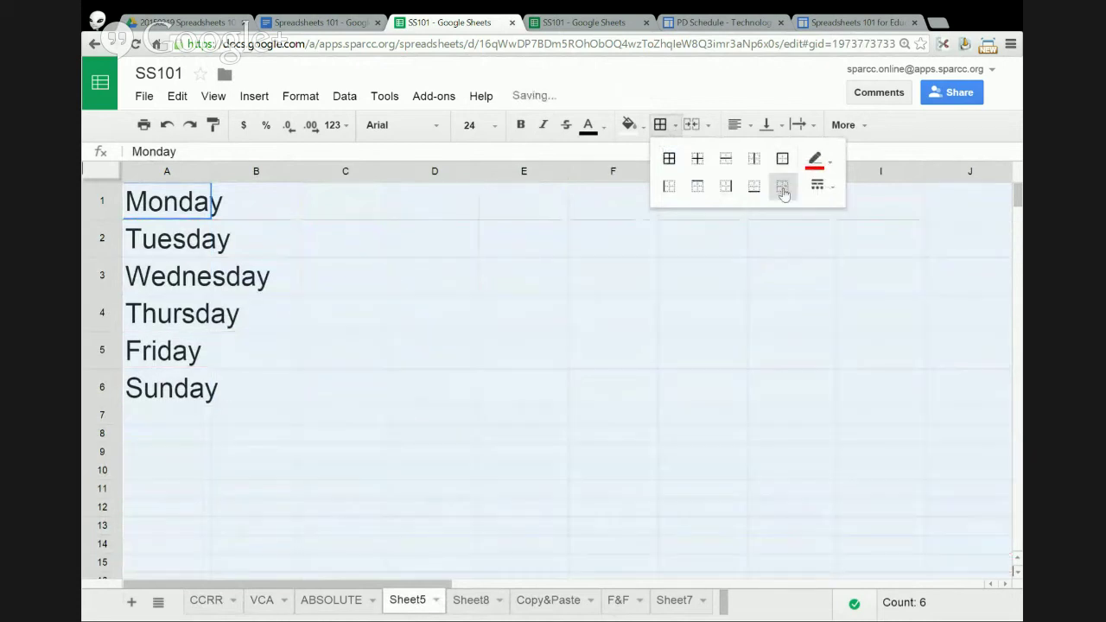
left_click(447, 329)
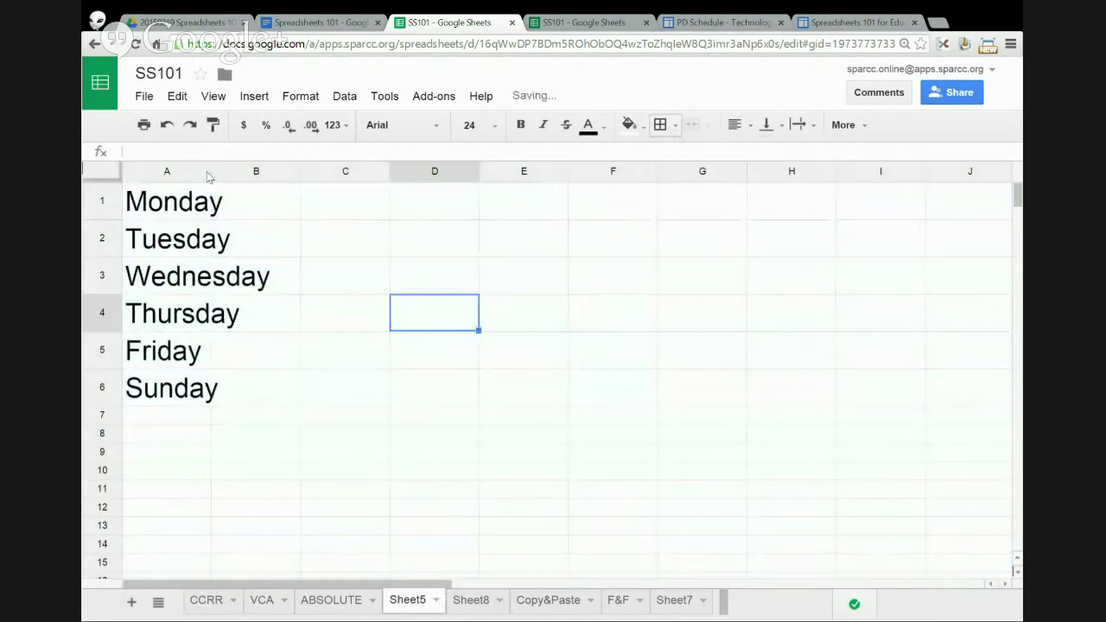
- Widen column A to fit Wednesday and select the weekday list A1:A6
right_click(205, 173)
left_click(254, 193)
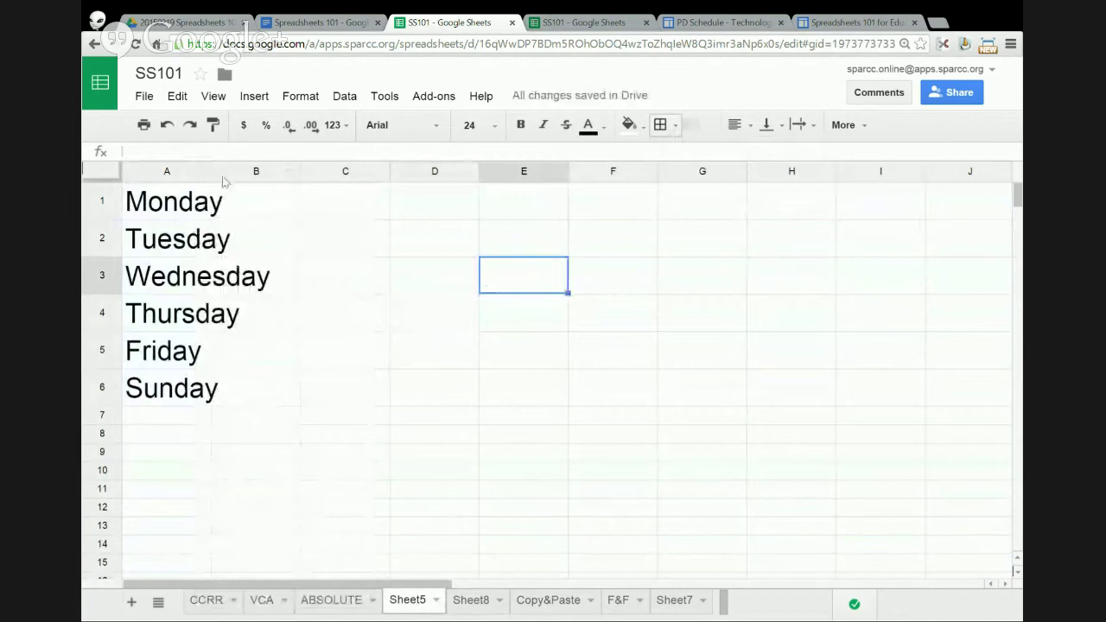
left_click_drag(210, 171, 272, 173)
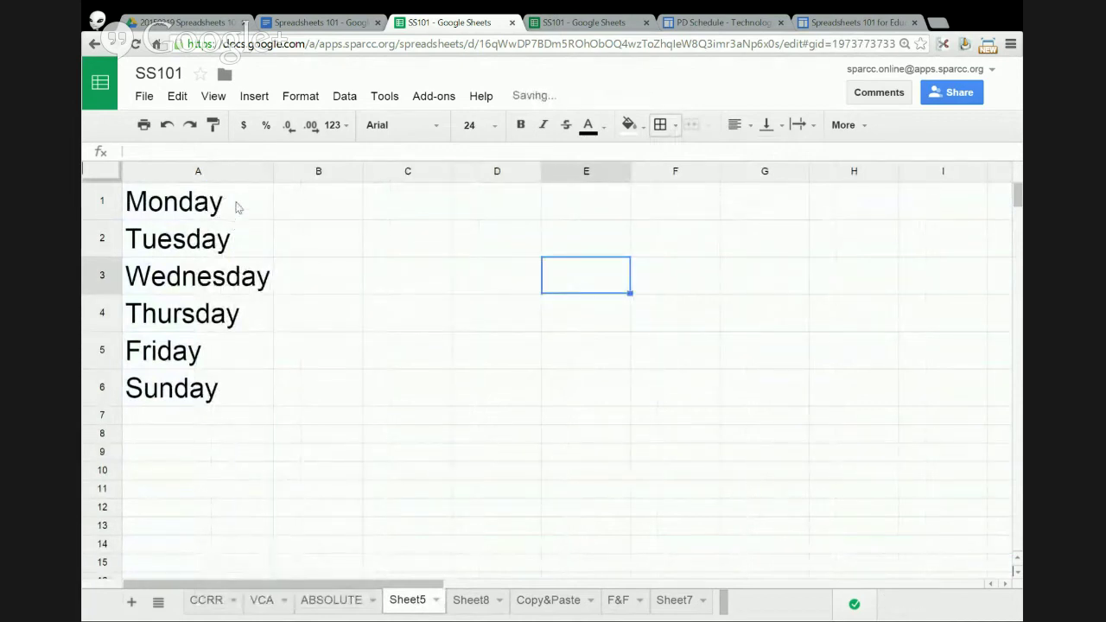
left_click_drag(238, 207, 228, 400)
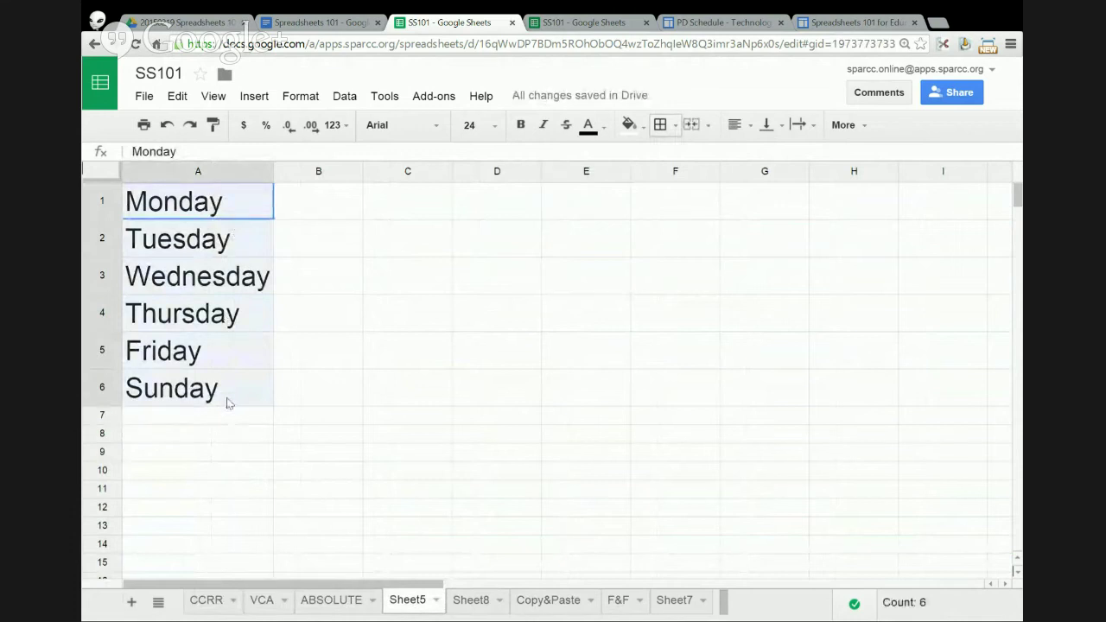
- Copy A1:A6 and paste it transposed across row 2 starting at C2
right_click(232, 349)
left_click(268, 382)
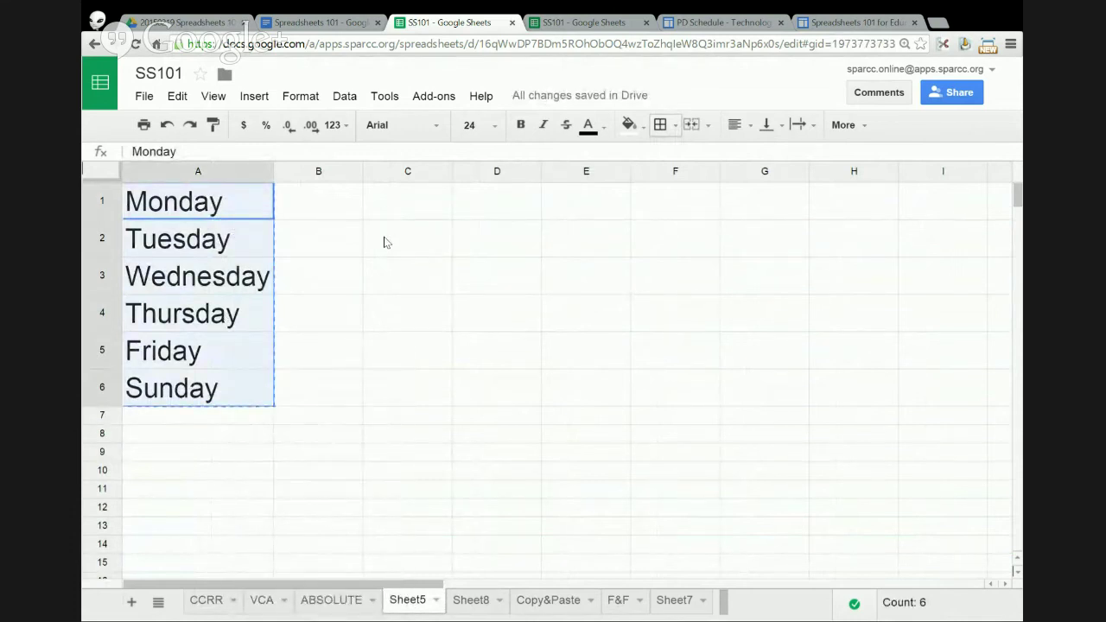
left_click(387, 242)
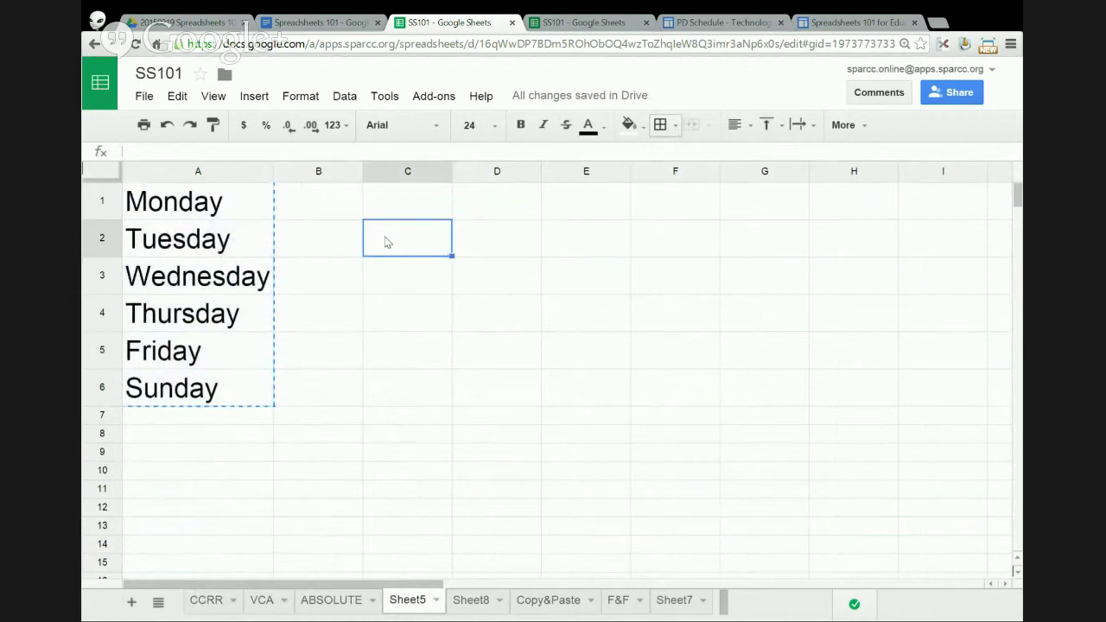
right_click(387, 242)
mouse_move(453, 325)
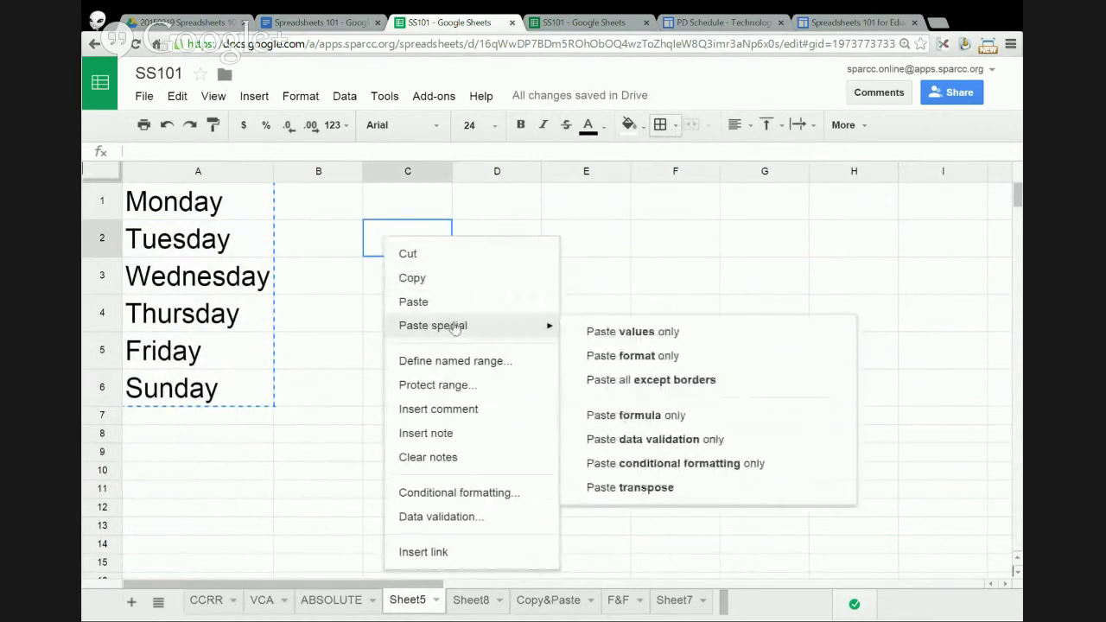
left_click(654, 488)
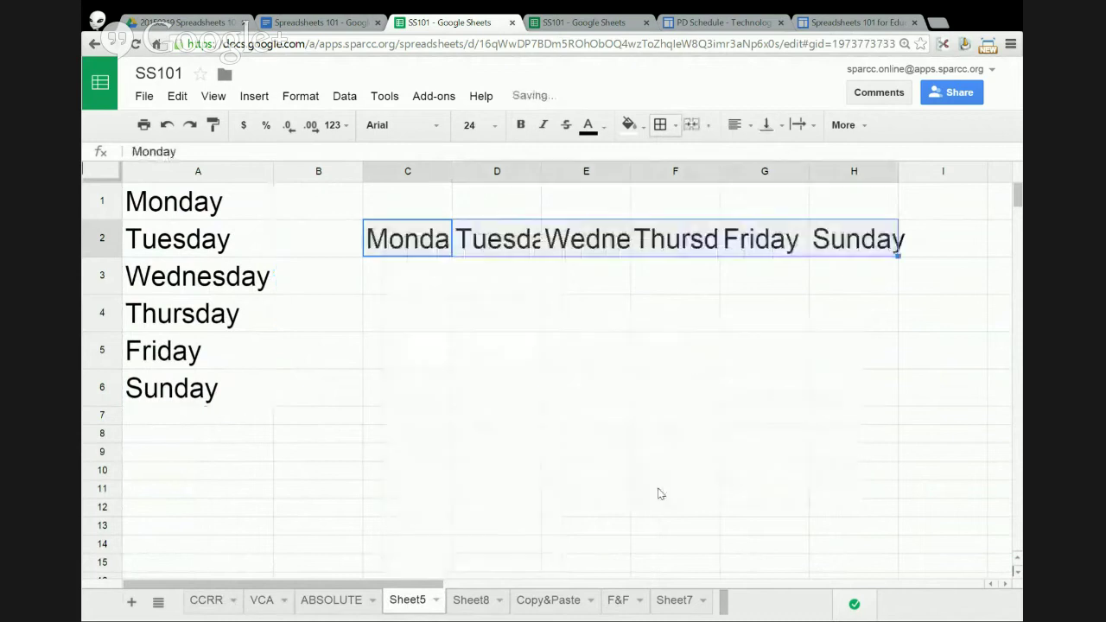
- Copy the weekday row C2:H2 and paste it transposed back as a column at C4:C9
left_click_drag(407, 171, 895, 171)
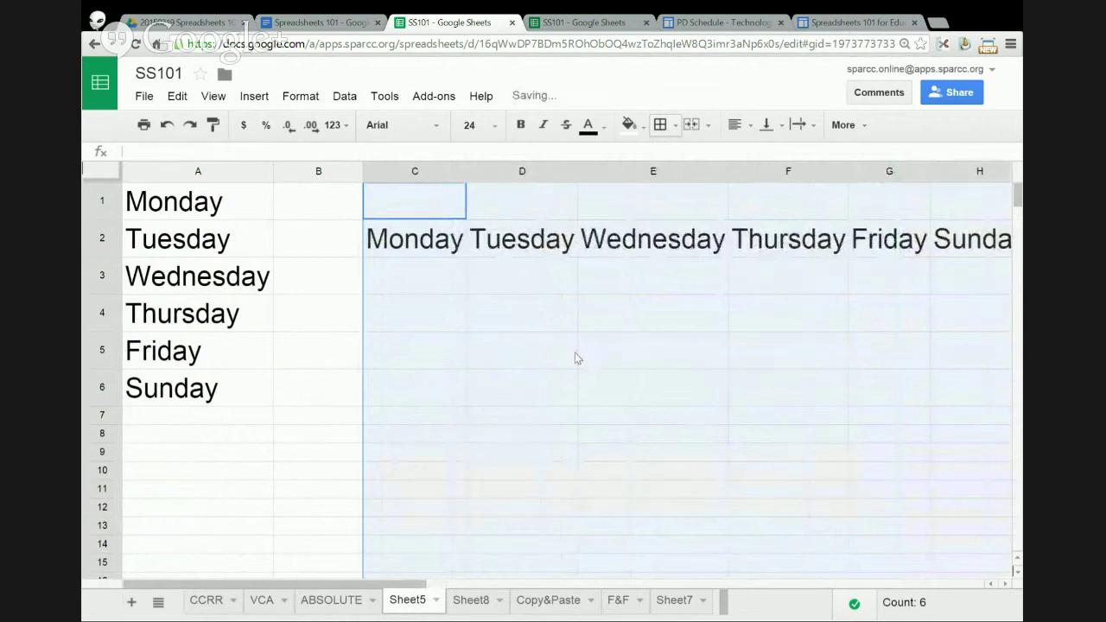
left_click(423, 250)
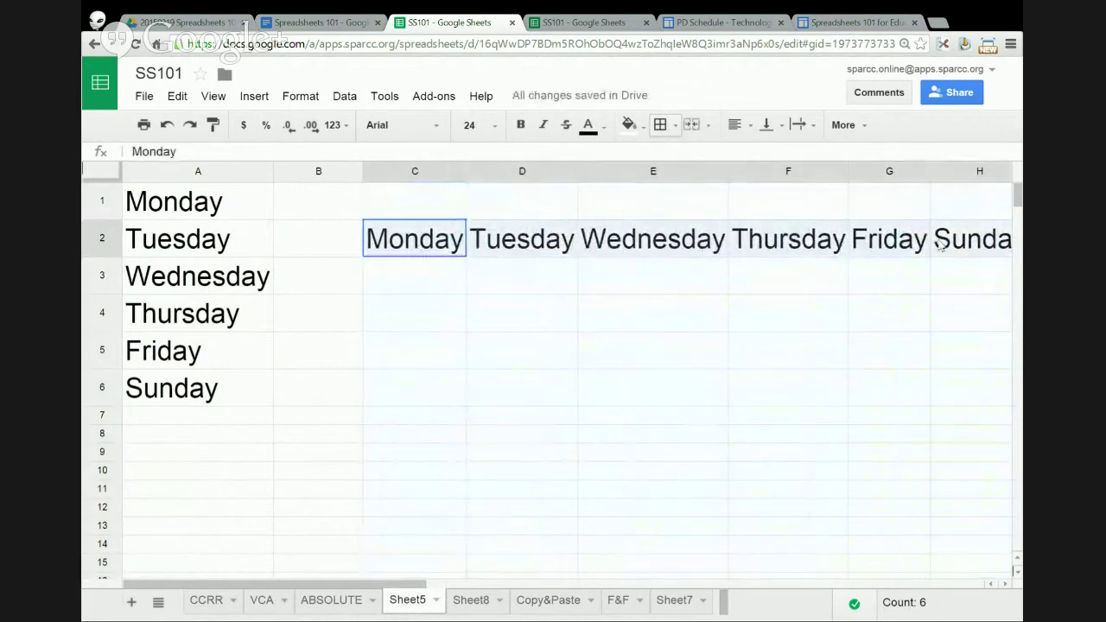
right_click(966, 246)
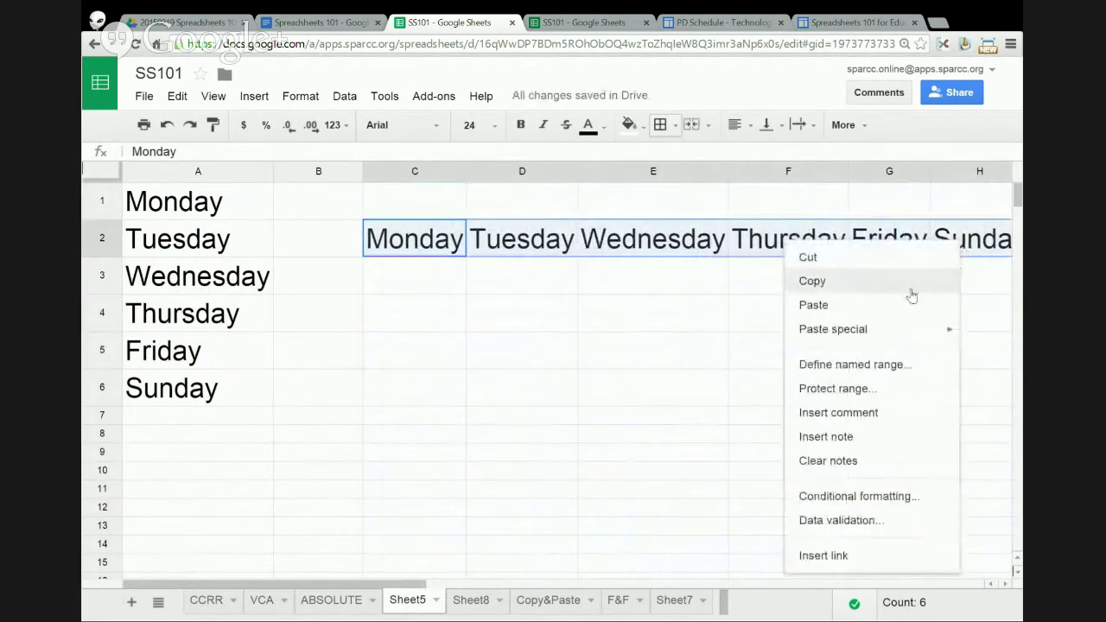
left_click(904, 289)
left_click(414, 324)
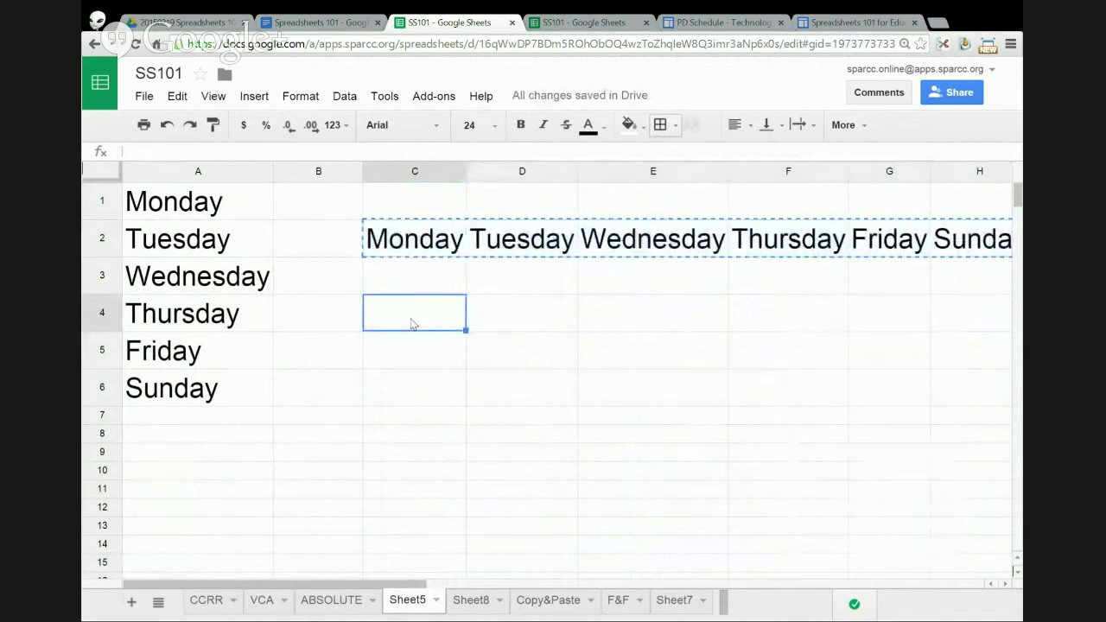
right_click(411, 323)
mouse_move(449, 411)
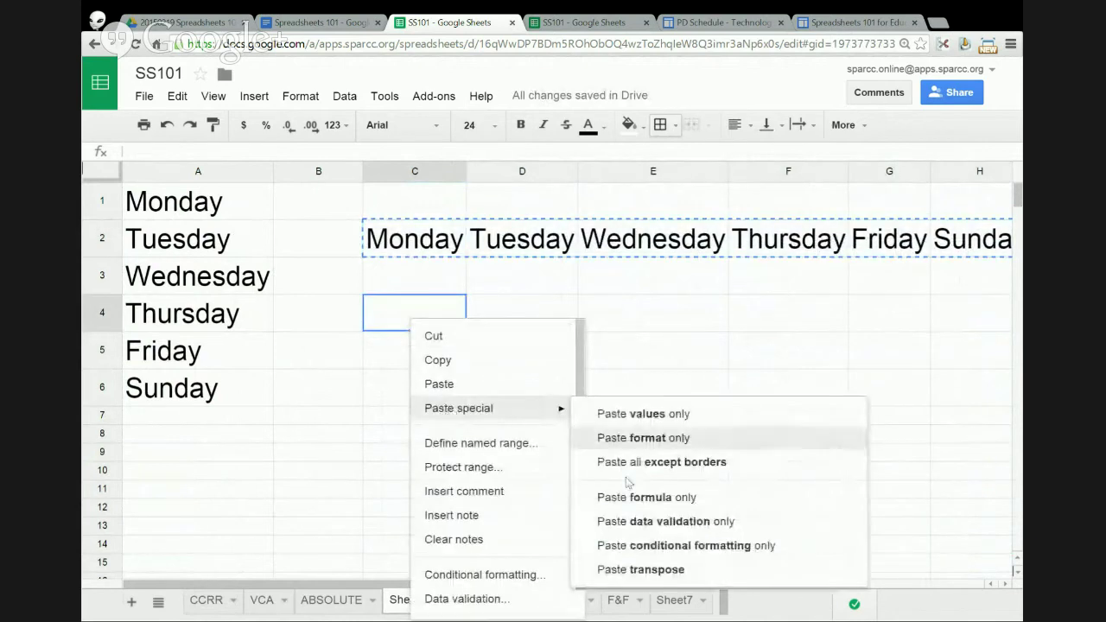
left_click(655, 572)
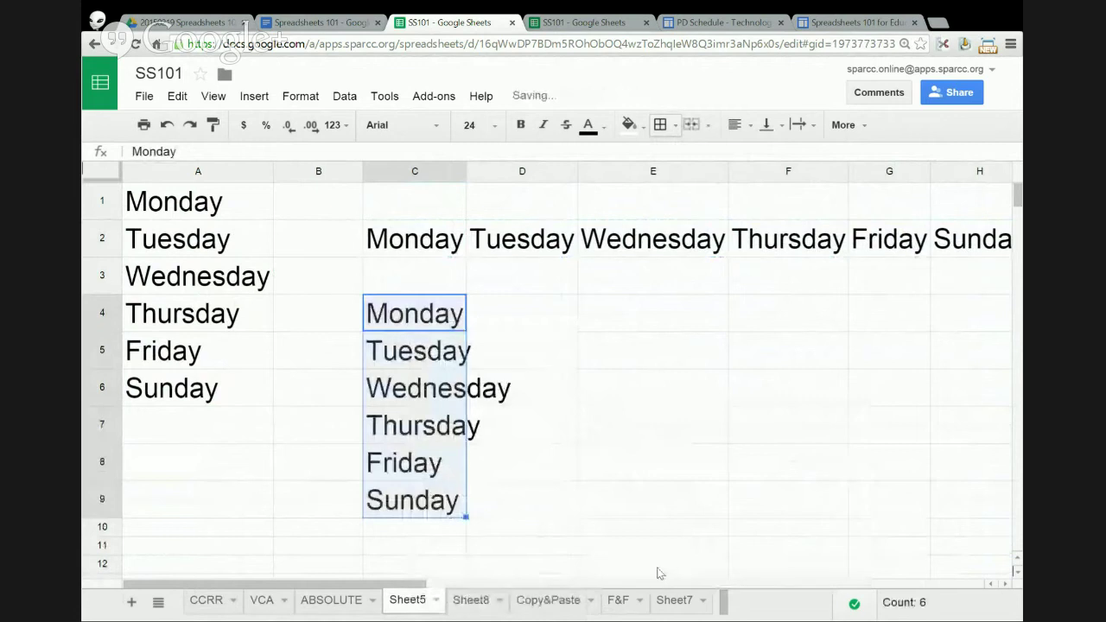
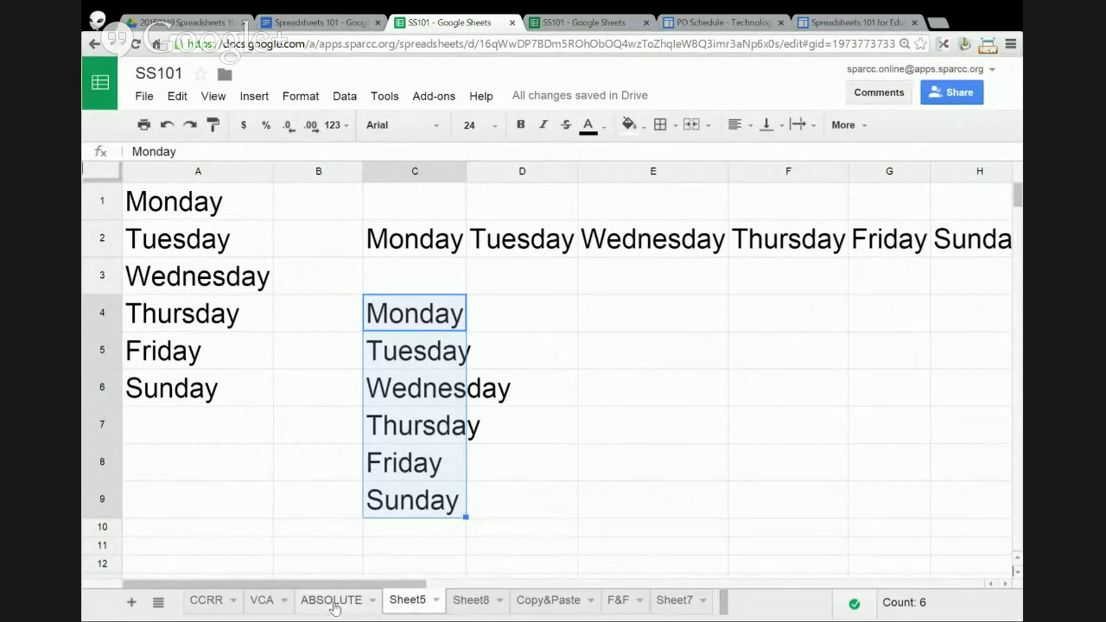
- Go to the F&F sheet tab of the SS101 spreadsheet
left_click(607, 601)
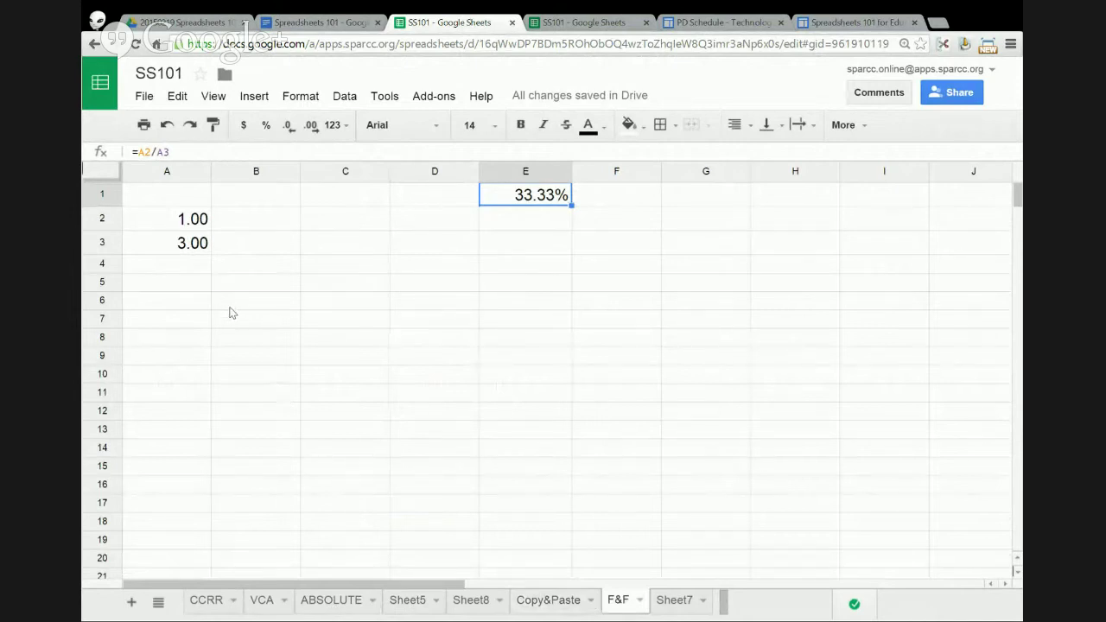
- Enter the values 5, 6, 4, 5, 8 and 9 down C2:C7
left_click(316, 227)
type("5")
key("Return")
type("6")
key("Return")
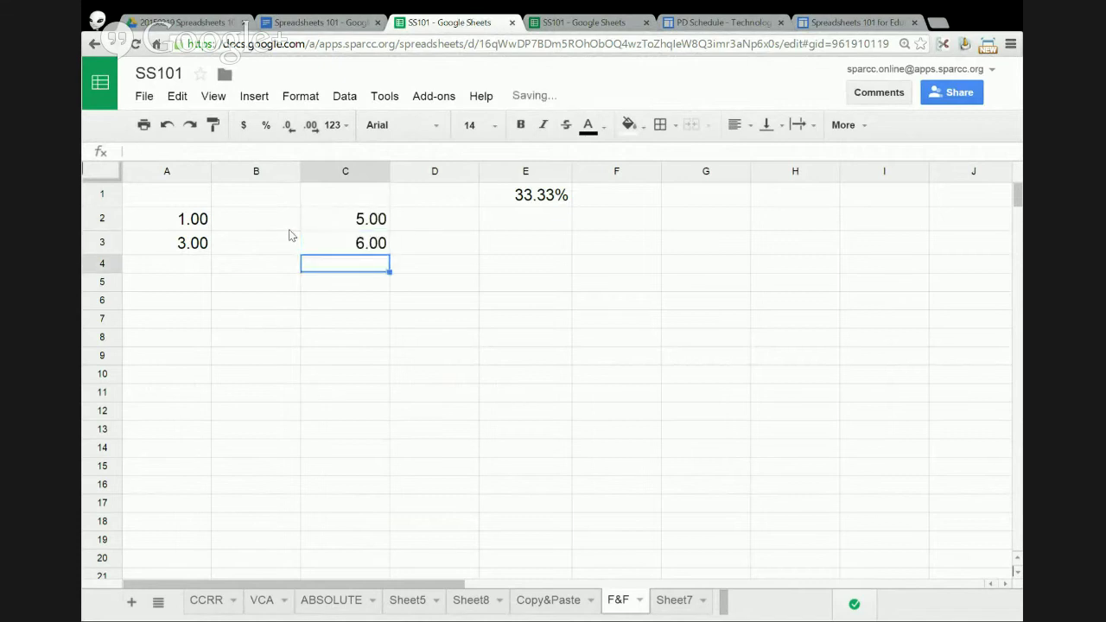
type("4")
key("Return")
type("5")
key("Return")
type("8")
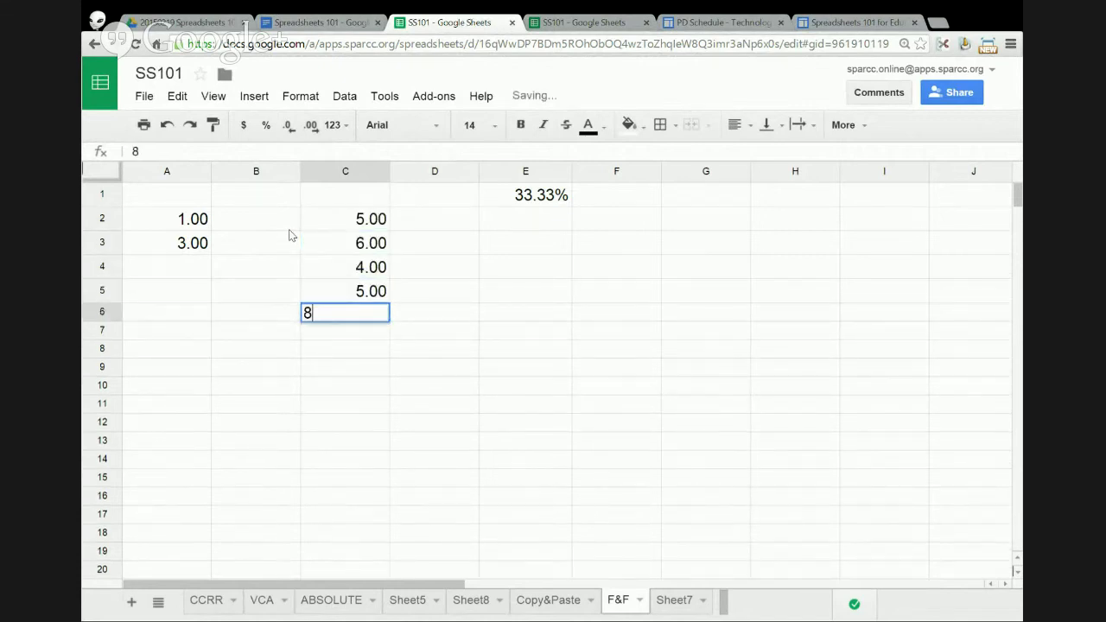
key("Return")
type("9")
key("Return")
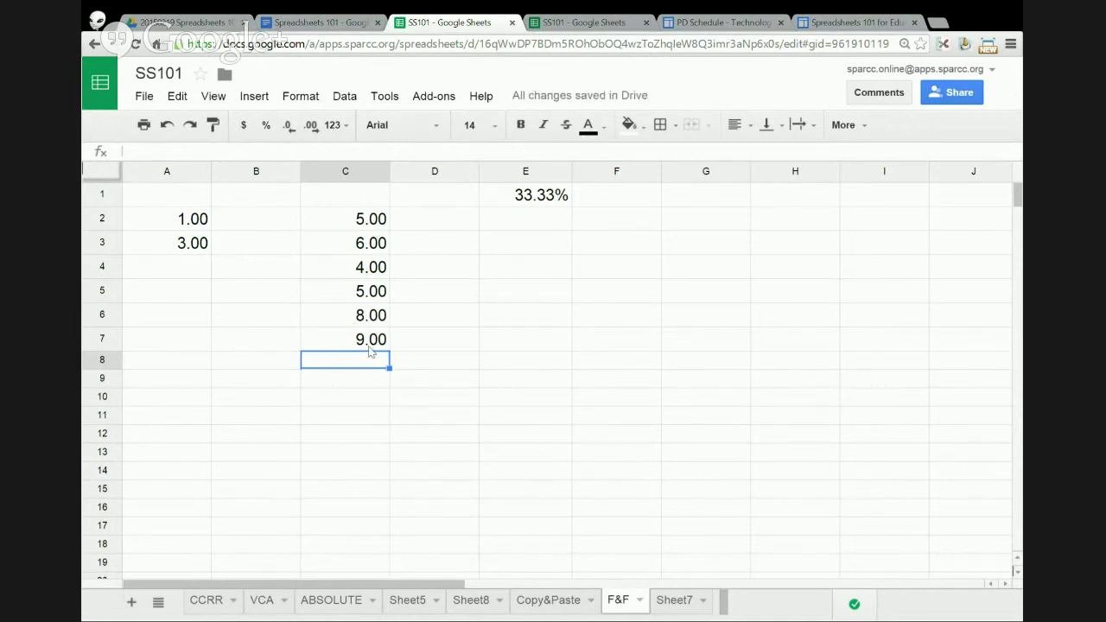
- Total them in C8 with =C2+C3+C4+C5+C6+C7, giving 37.00
type("=")
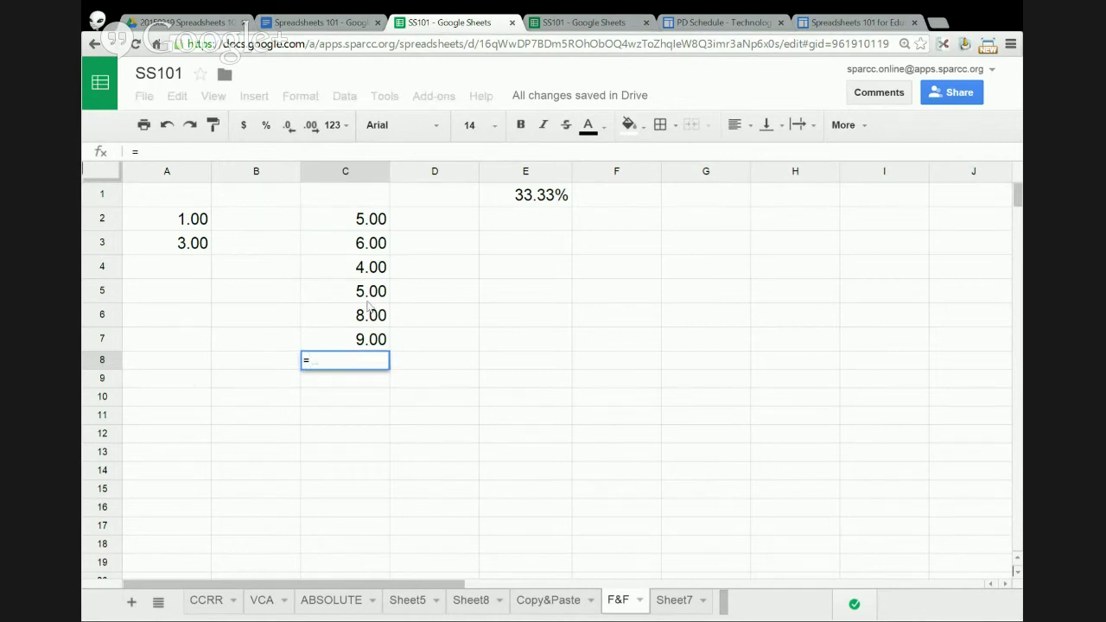
left_click(363, 225)
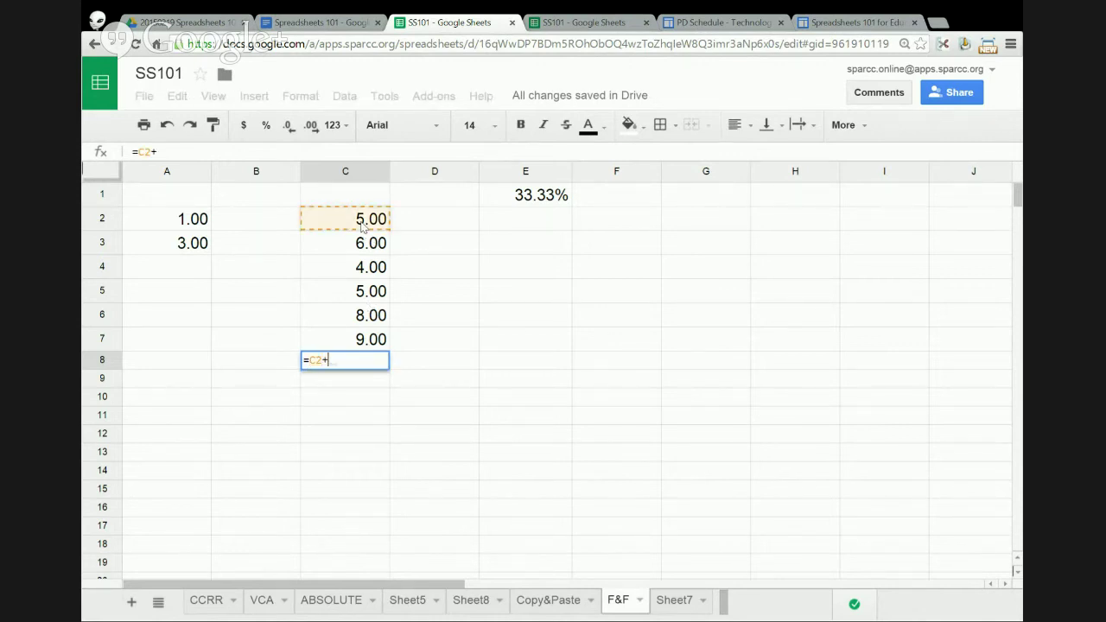
left_click(351, 245)
type("+")
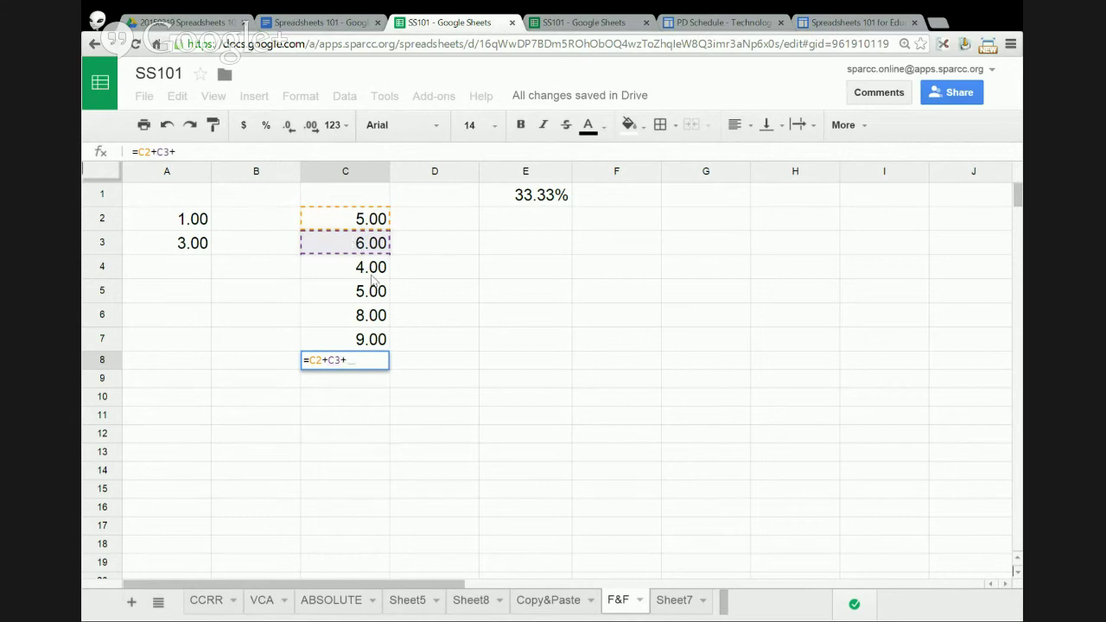
left_click(371, 270)
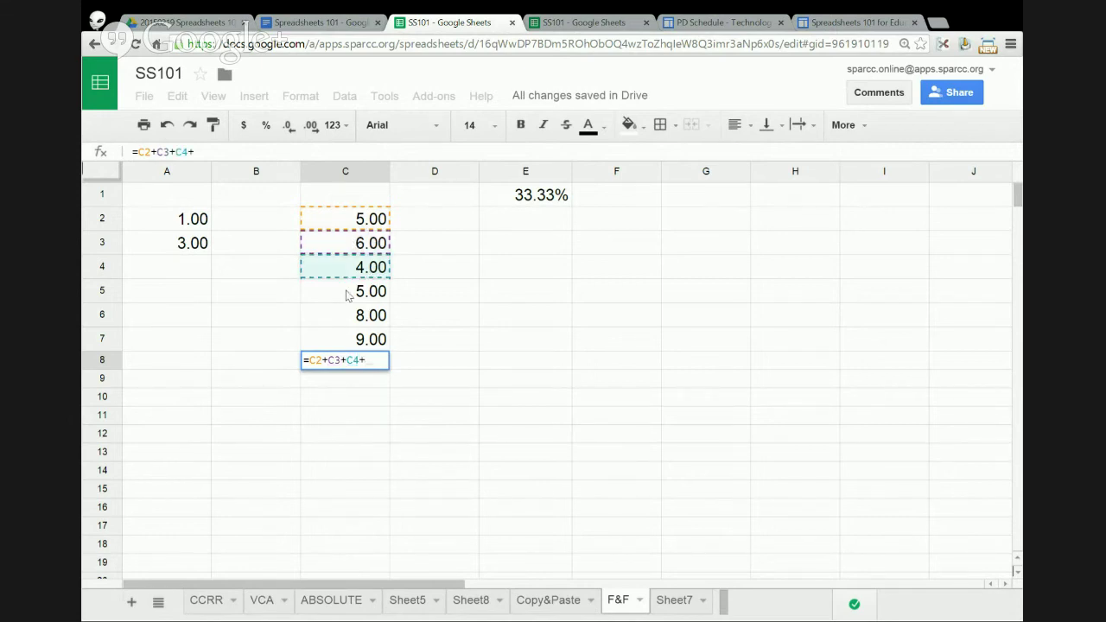
left_click(345, 291)
type("+")
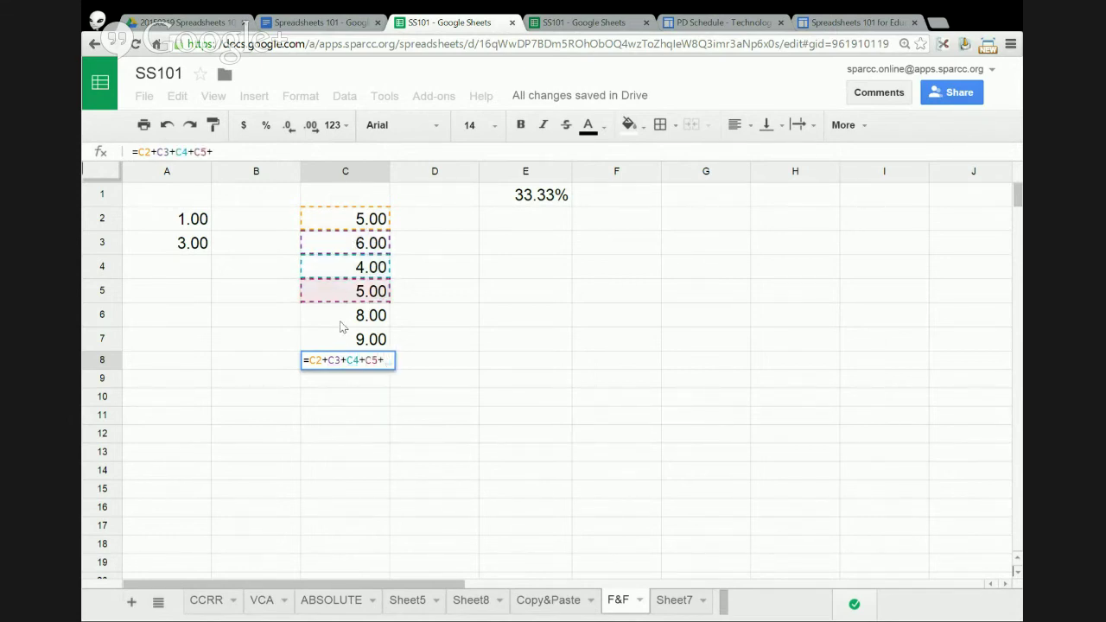
left_click(341, 318)
type("+")
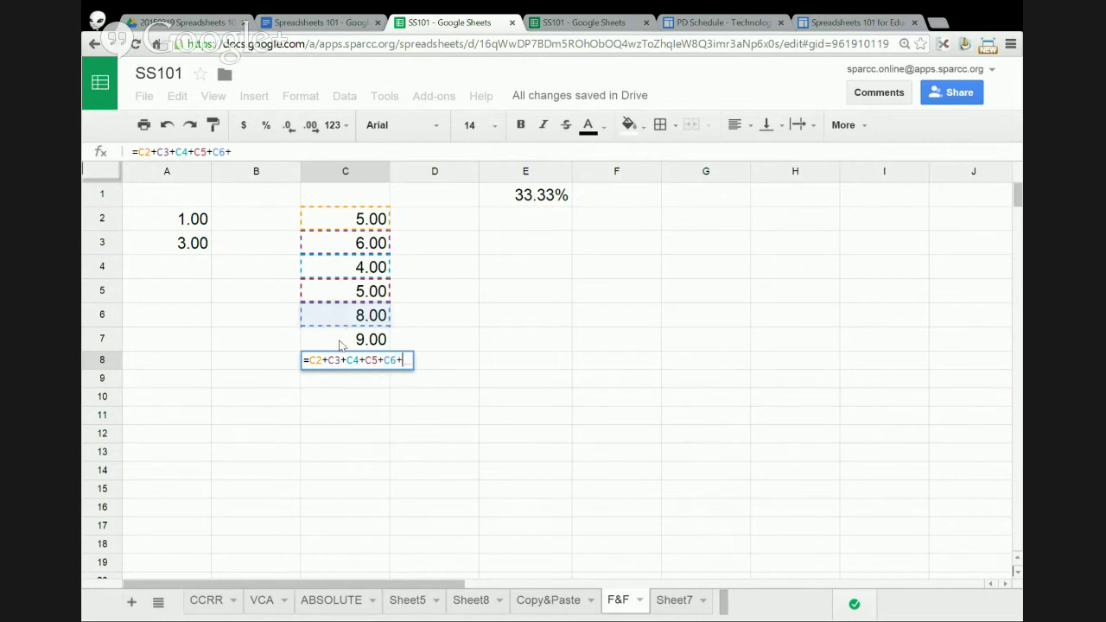
left_click(342, 342)
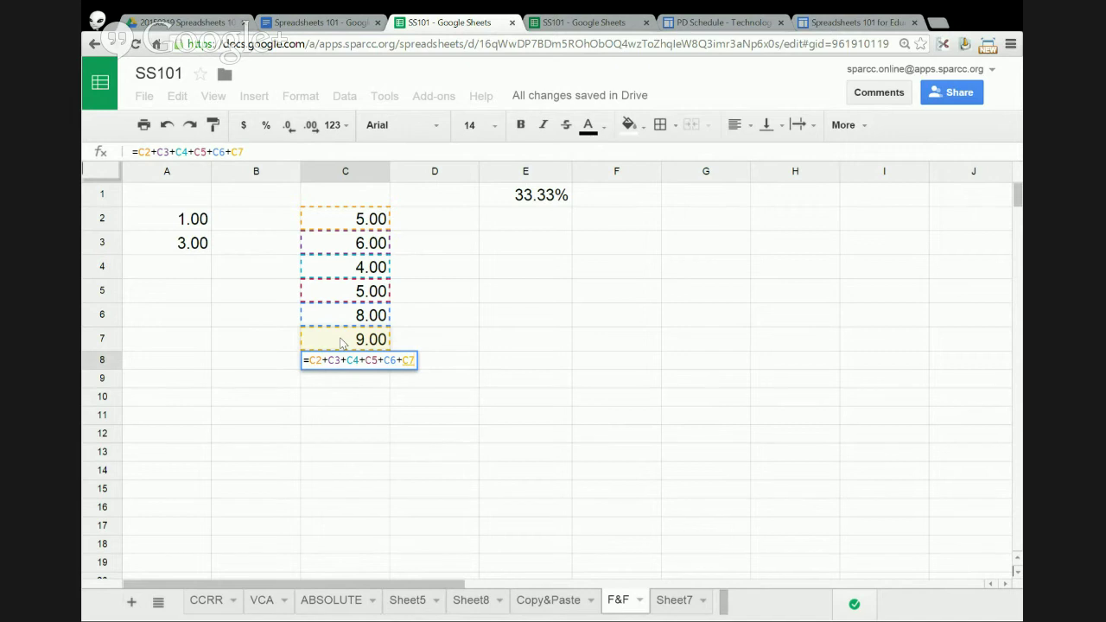
key("Return")
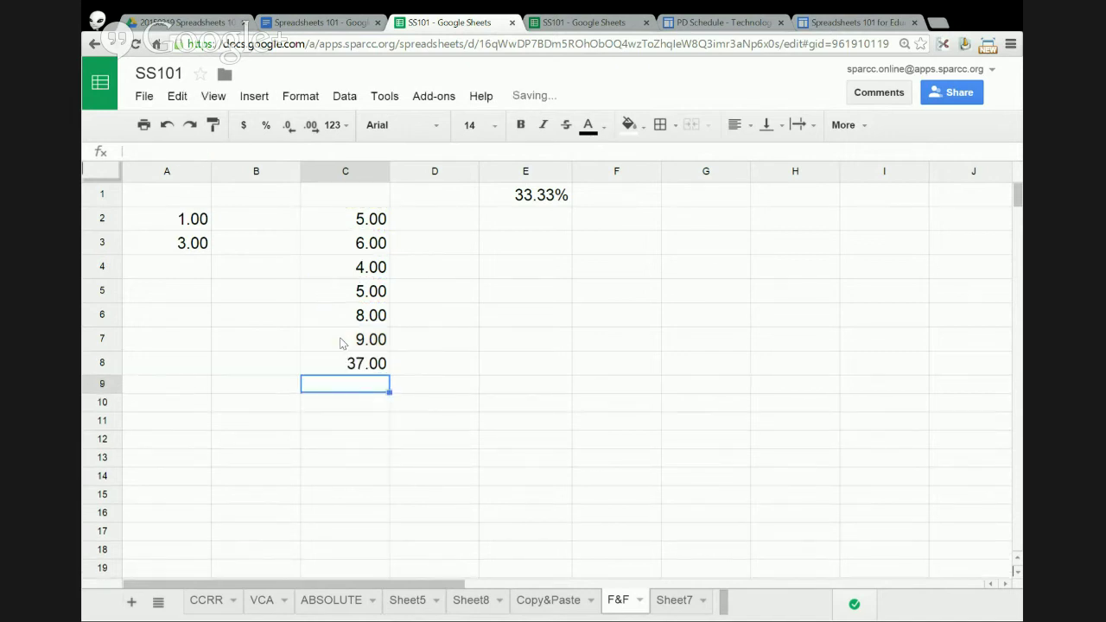
- Set column C to the Automatic number format so values show as whole numbers
left_click(376, 171)
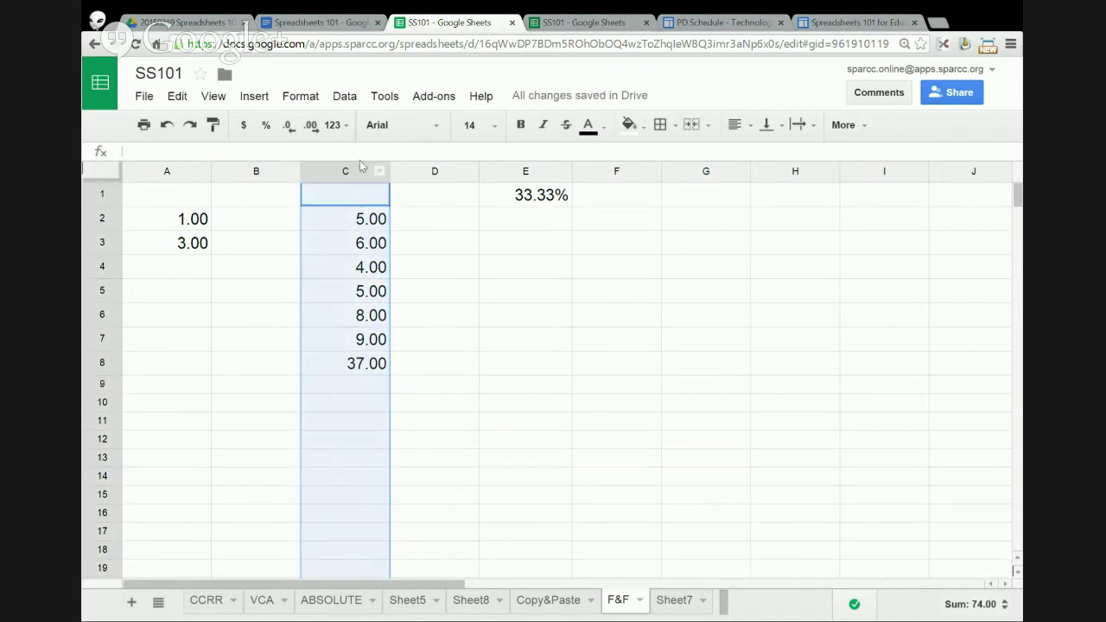
left_click(316, 99)
mouse_move(322, 125)
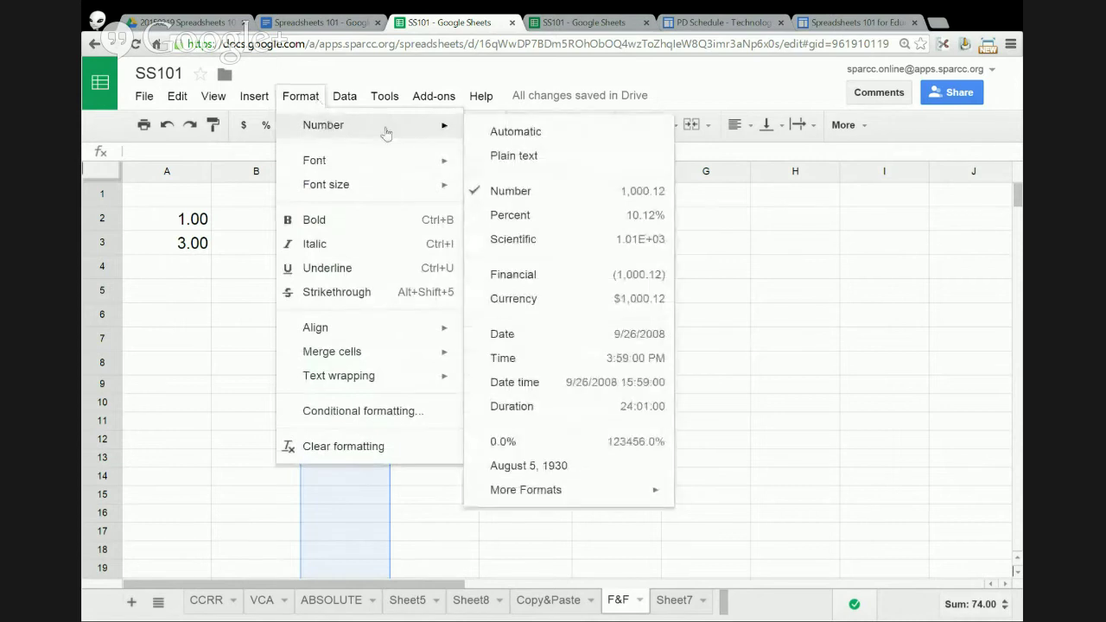
left_click(507, 135)
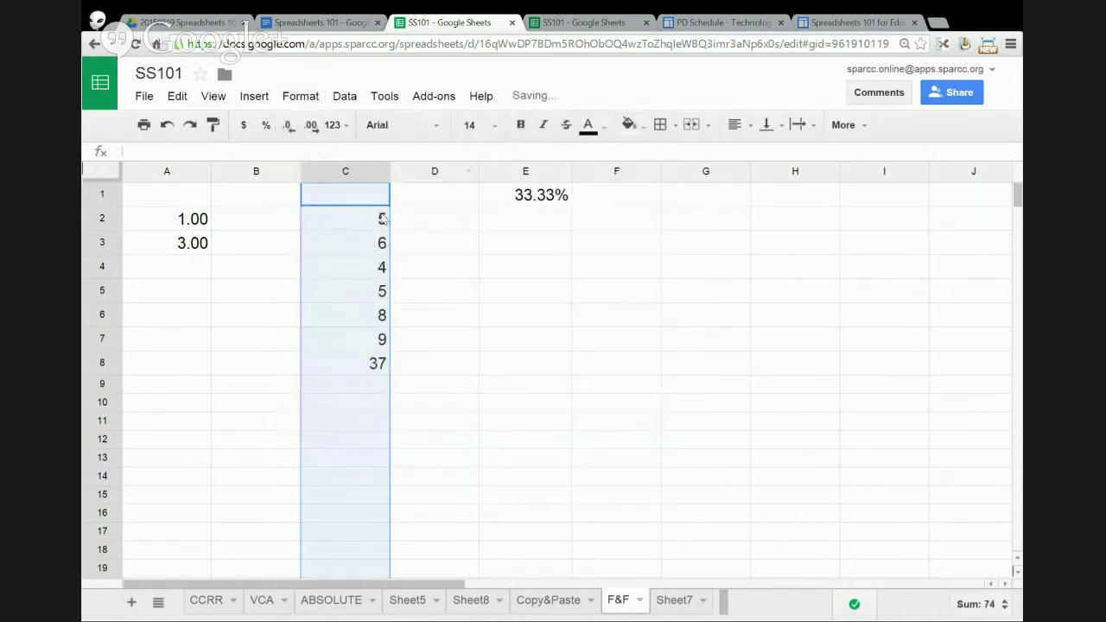
- Make the C8 total of 37 bold with red text
left_click(366, 365)
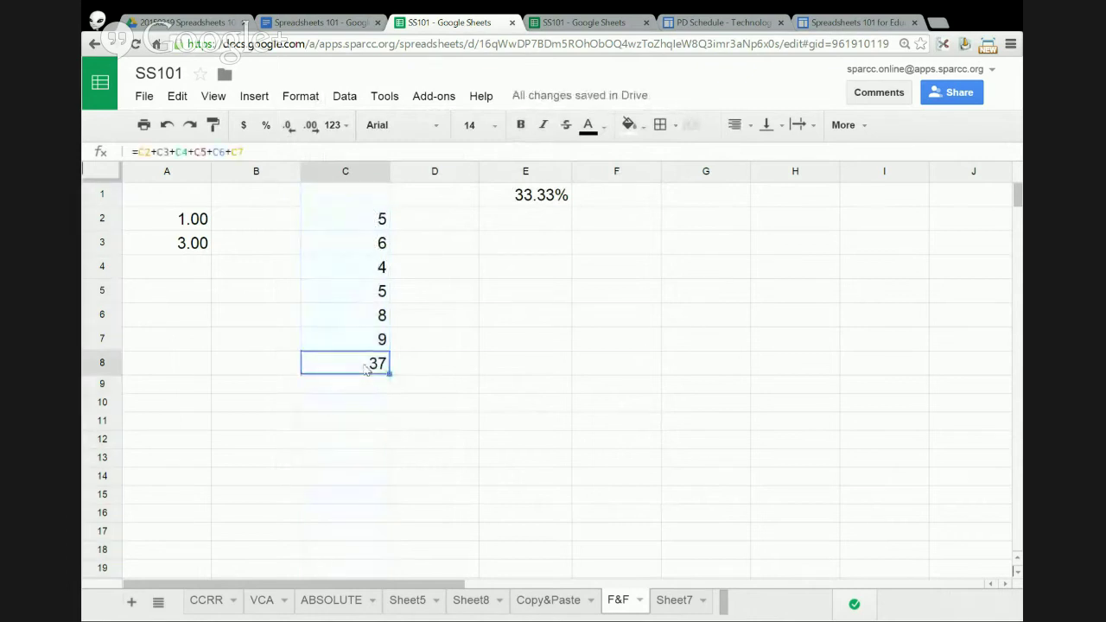
left_click(520, 125)
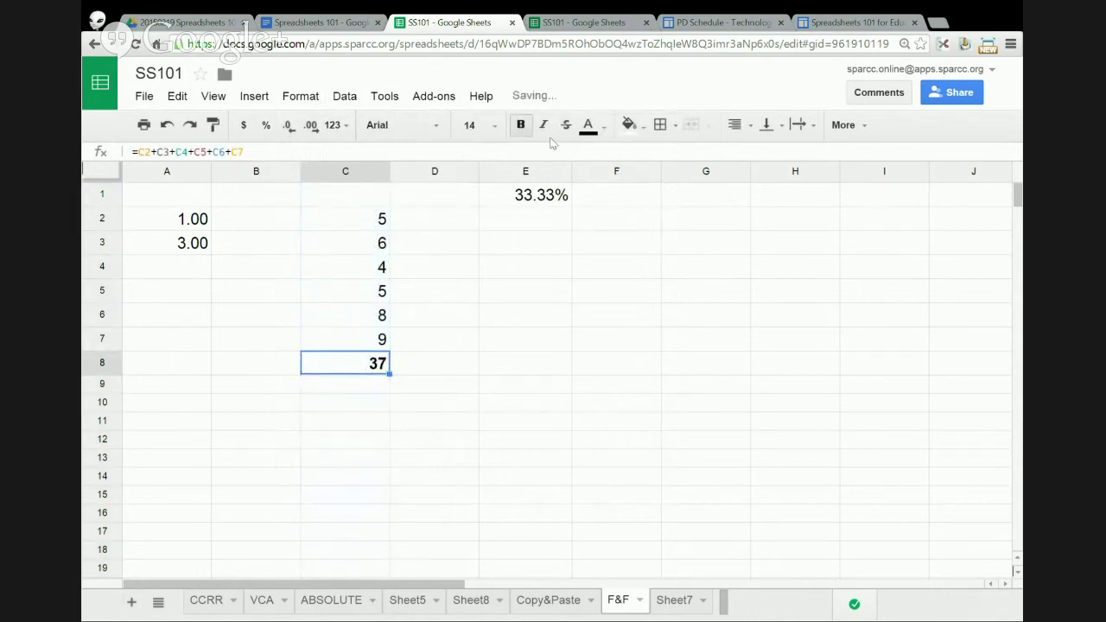
left_click(603, 128)
left_click(609, 202)
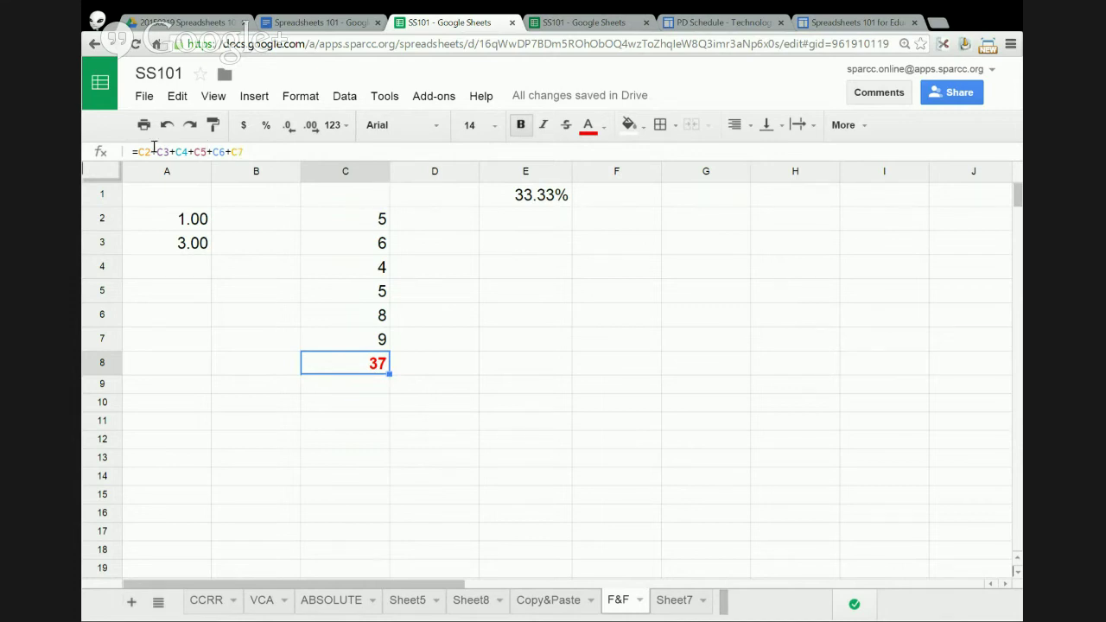
left_click_drag(138, 151, 247, 149)
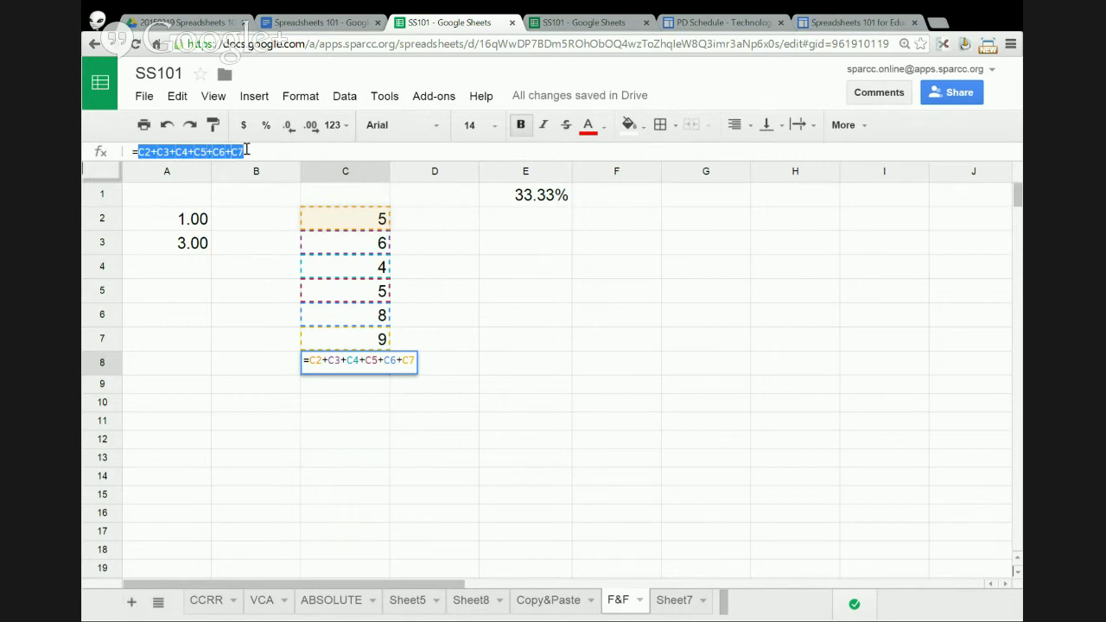
- Rewrite C8's formula as =SUM(C2:C7), keeping the result at 37
type("s")
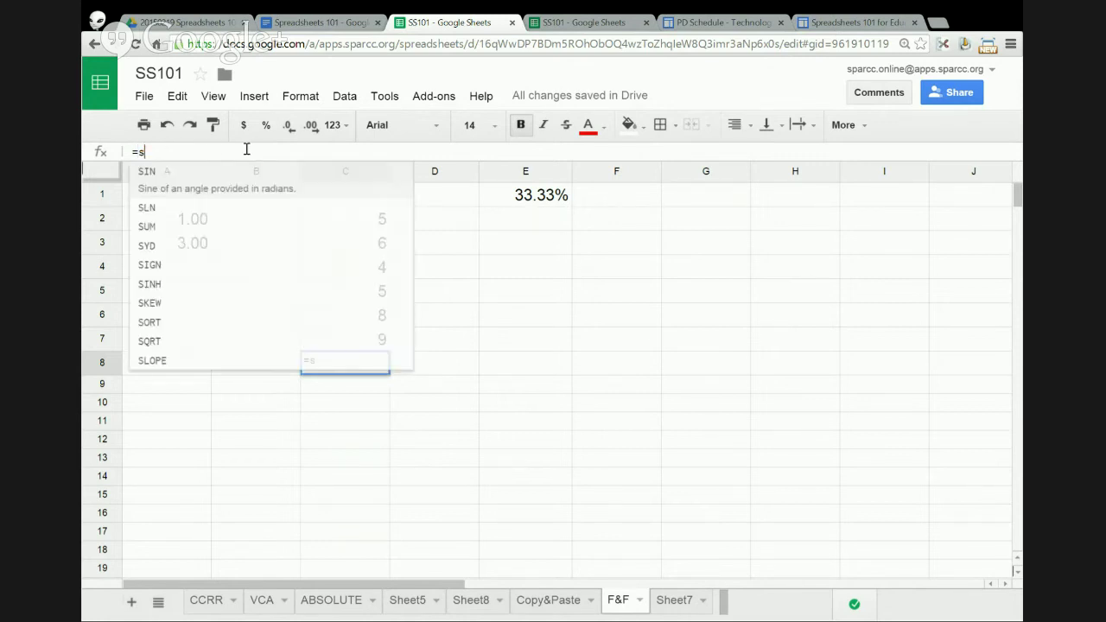
type("u")
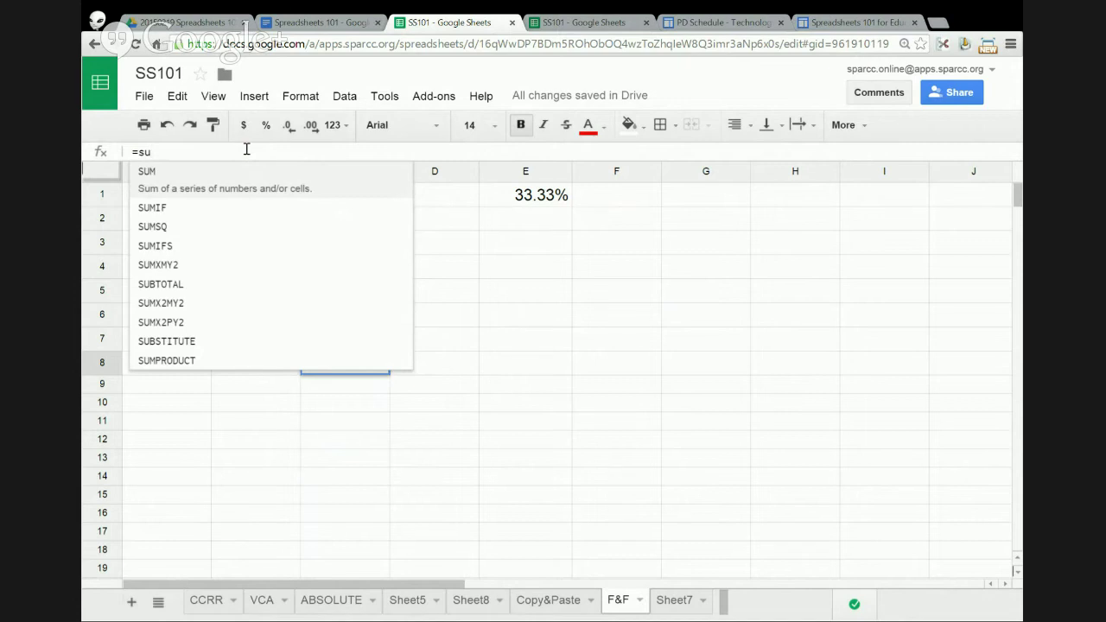
type("m")
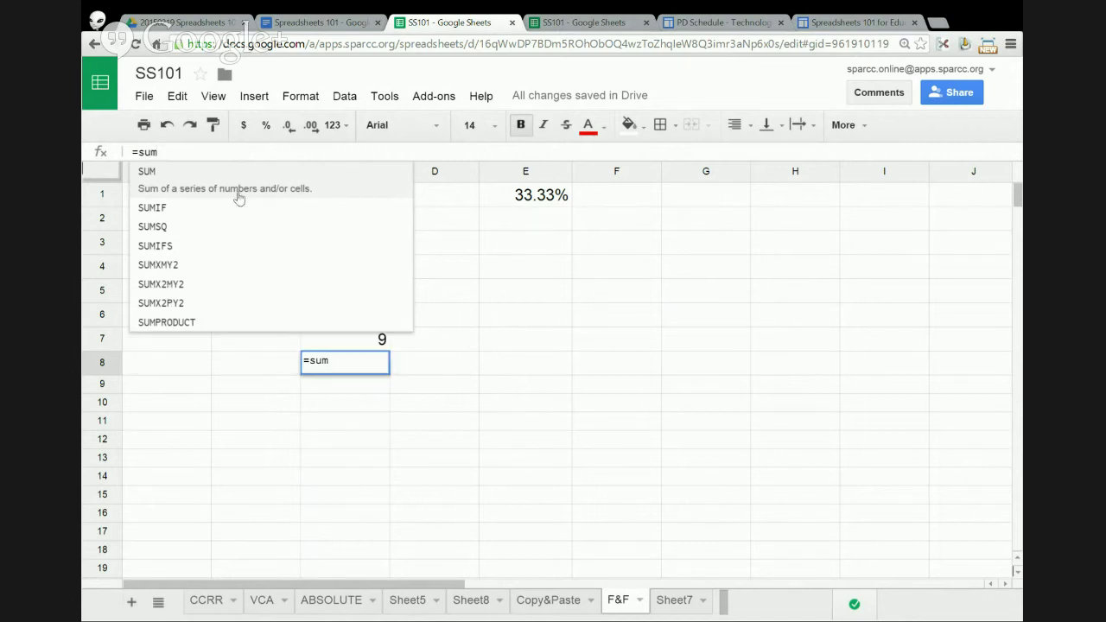
left_click(162, 173)
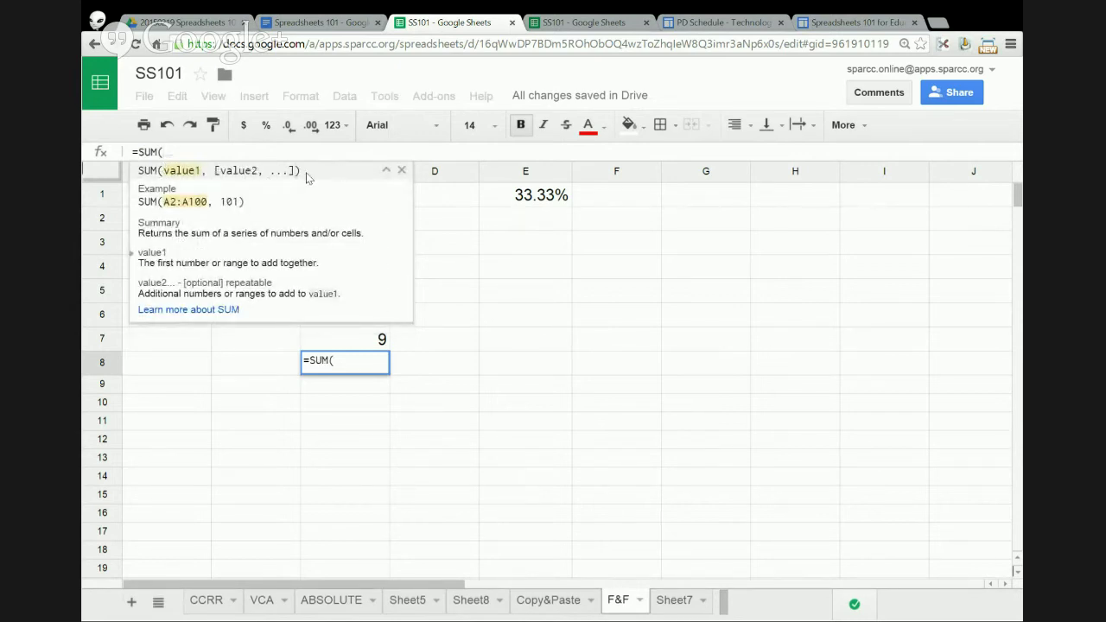
left_click(345, 342)
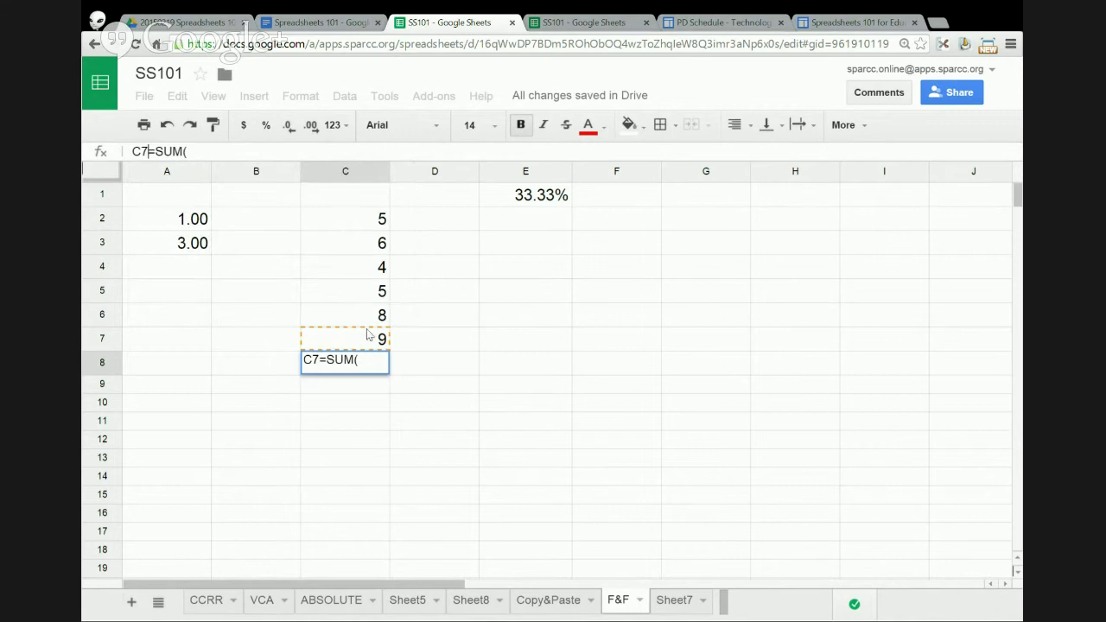
double_click(320, 359)
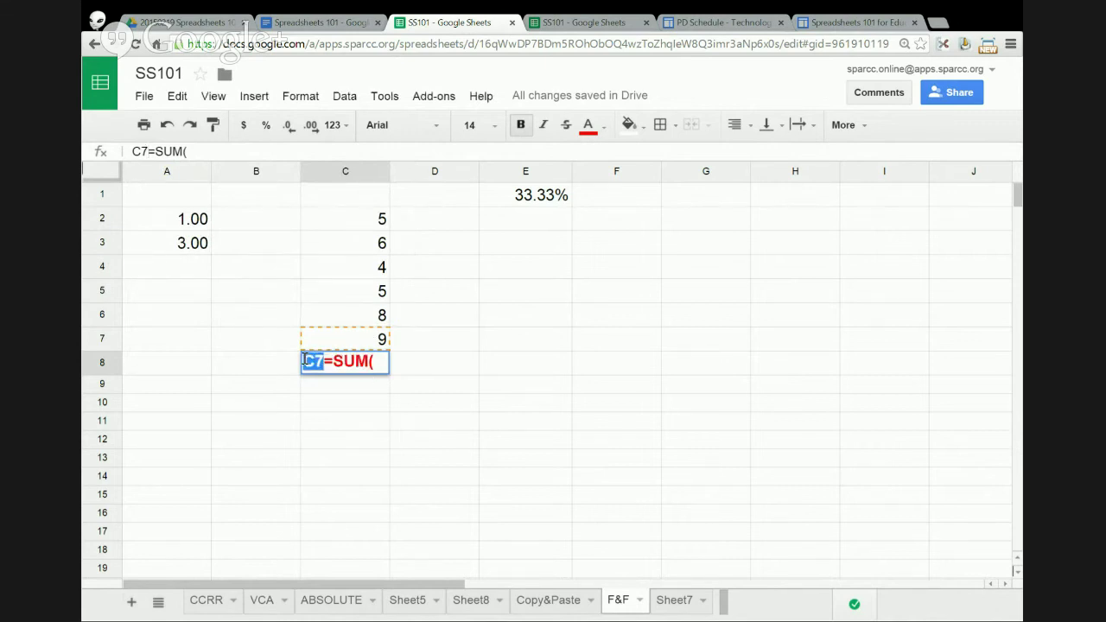
key("BackSpace")
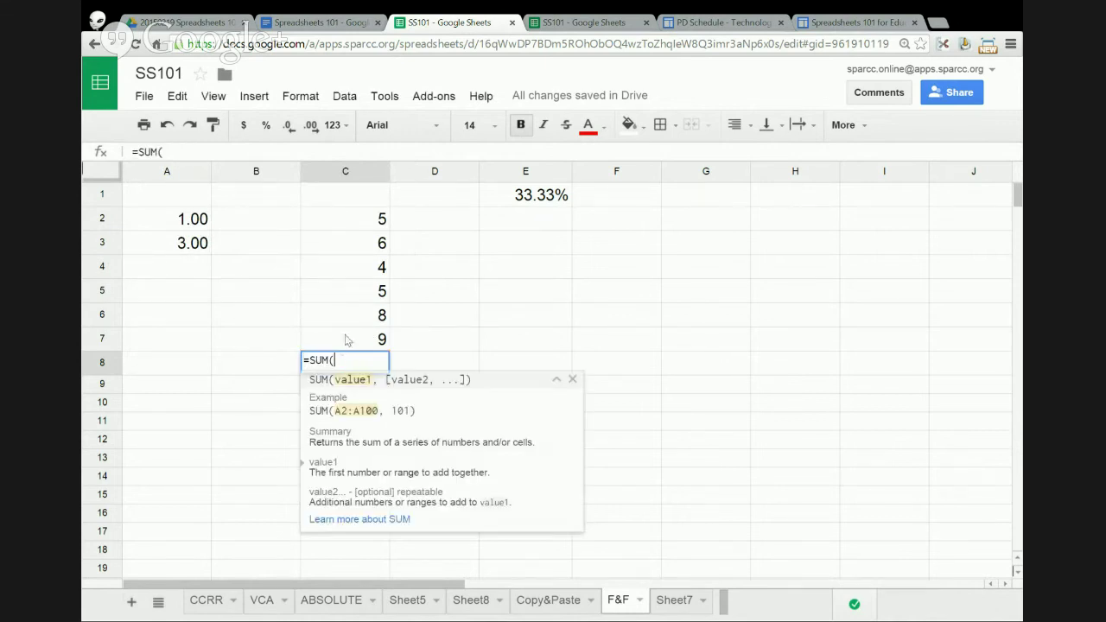
left_click_drag(365, 227, 367, 337)
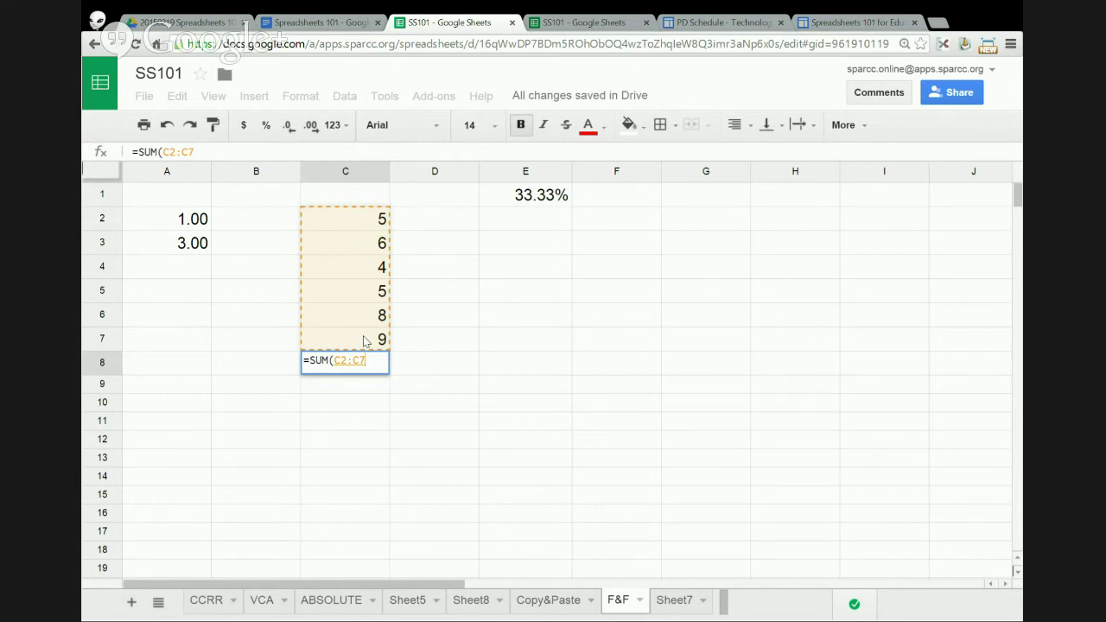
type(")")
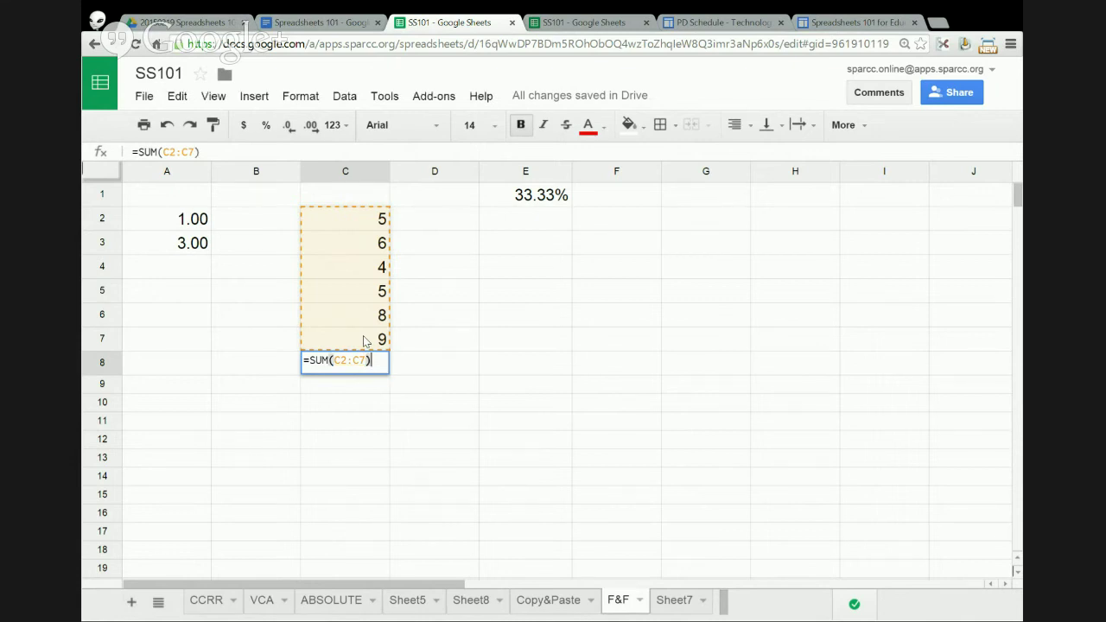
key("Return")
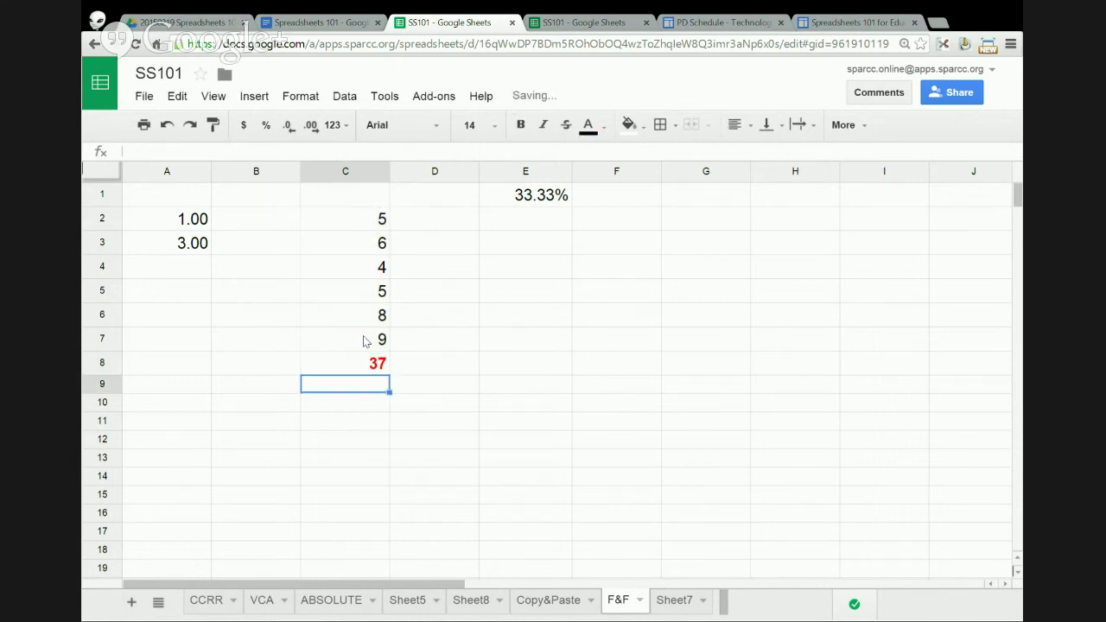
- Change C8's formula from SUM to AVERAGE over C2:C7
left_click(351, 363)
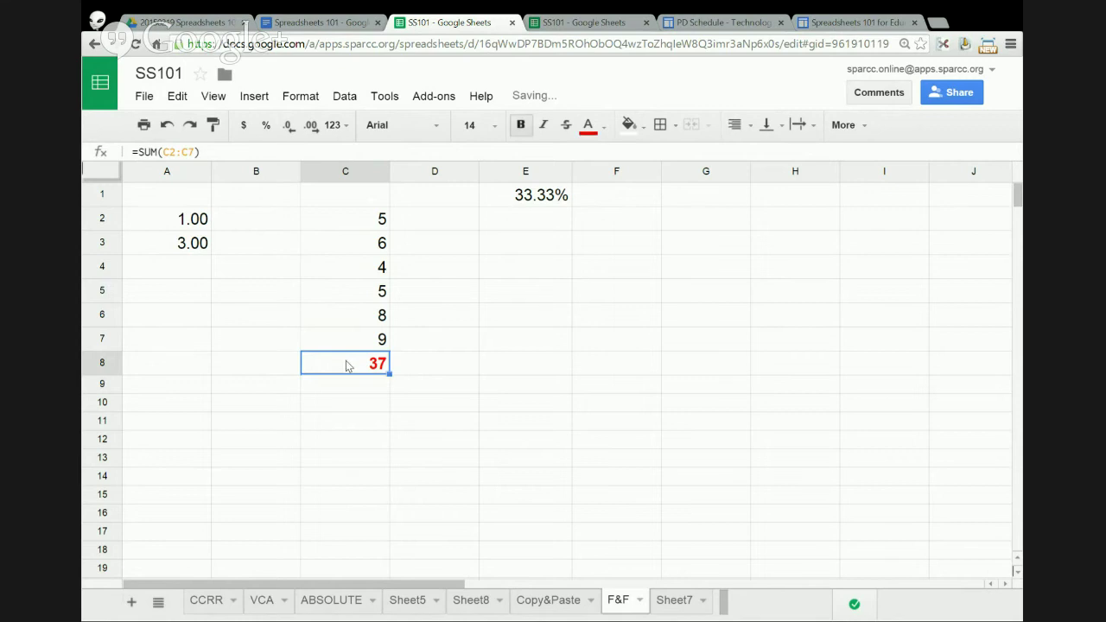
left_click_drag(333, 219, 341, 343)
left_click(352, 361)
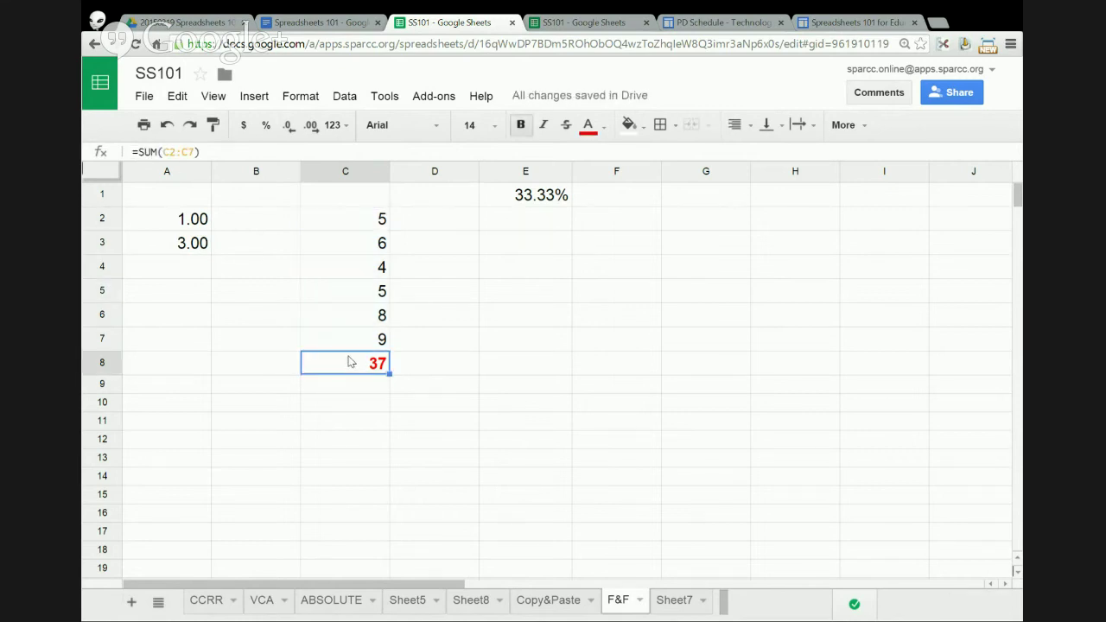
left_click_drag(159, 152, 146, 153)
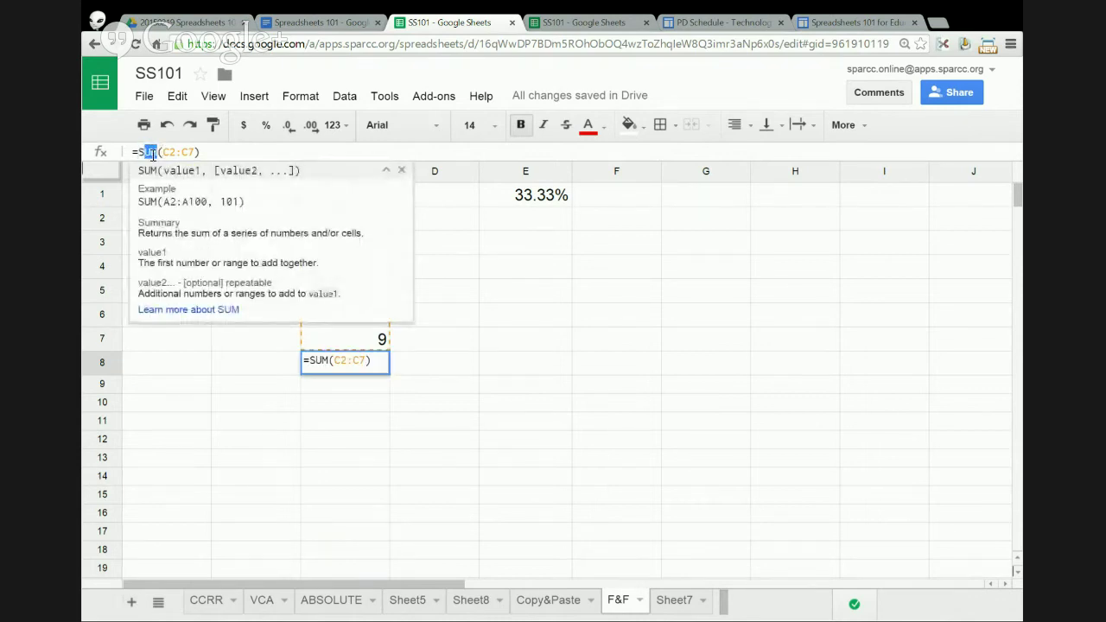
key("BackSpace")
key("BackSpace")
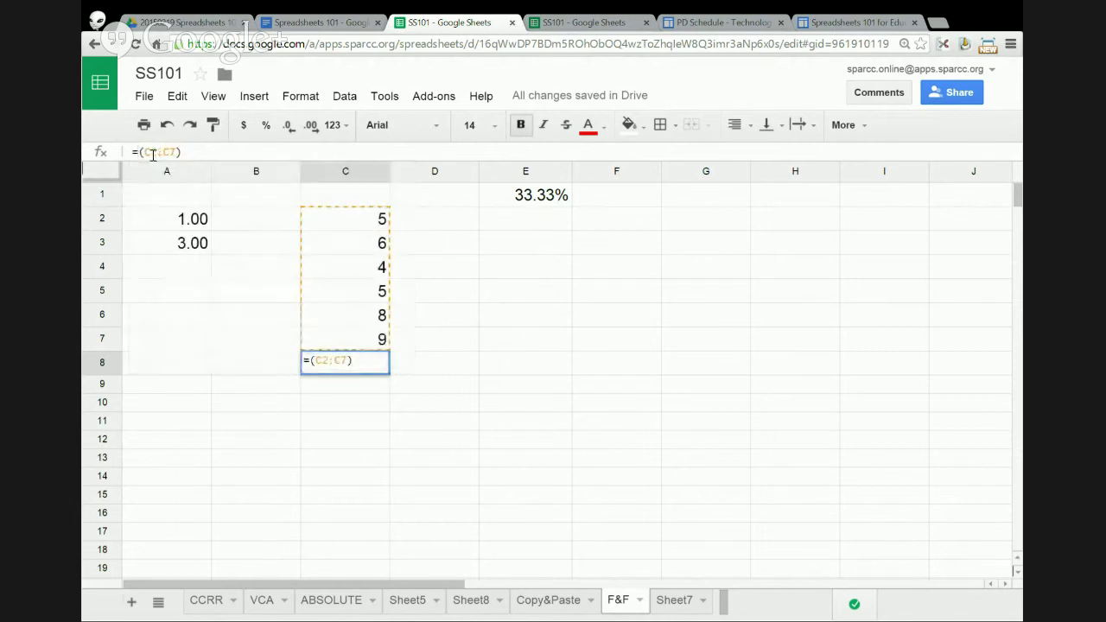
type("AVERA")
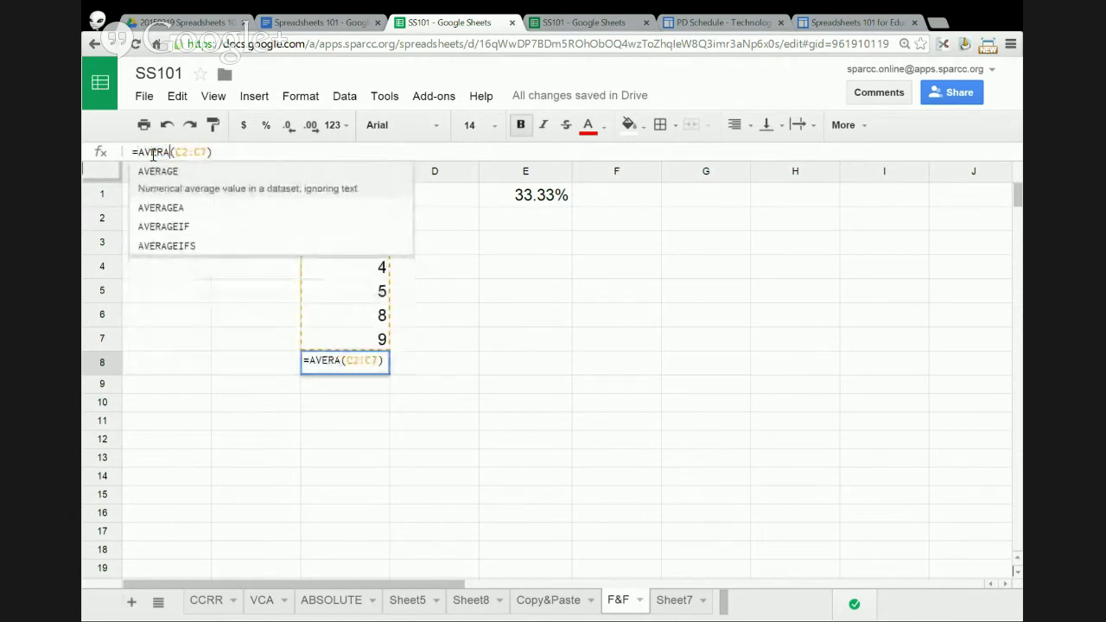
type("GE")
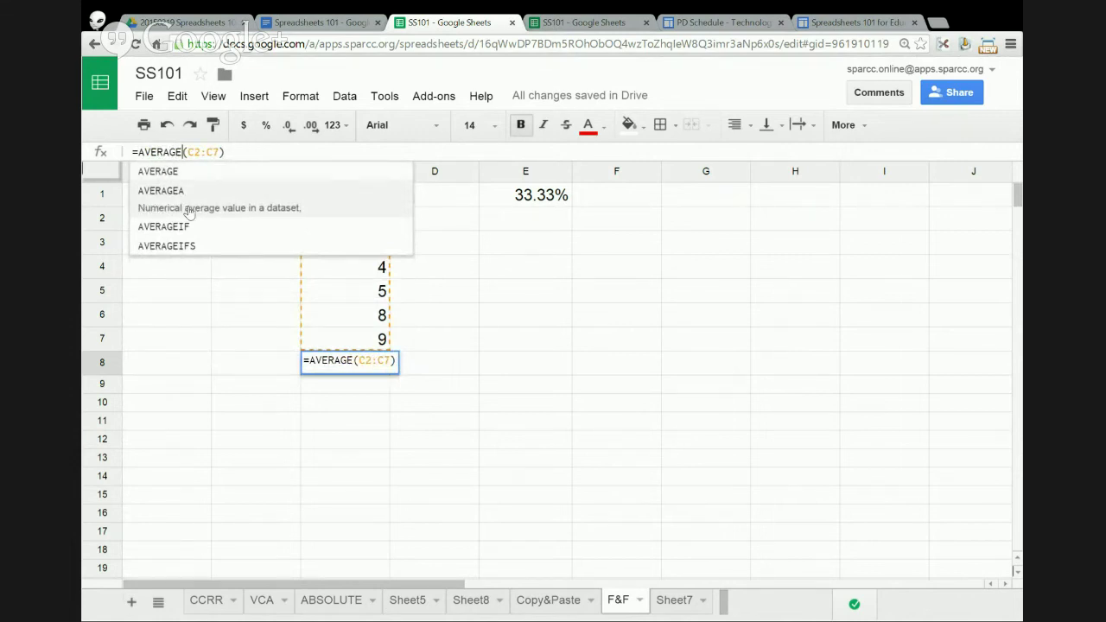
left_click(234, 152)
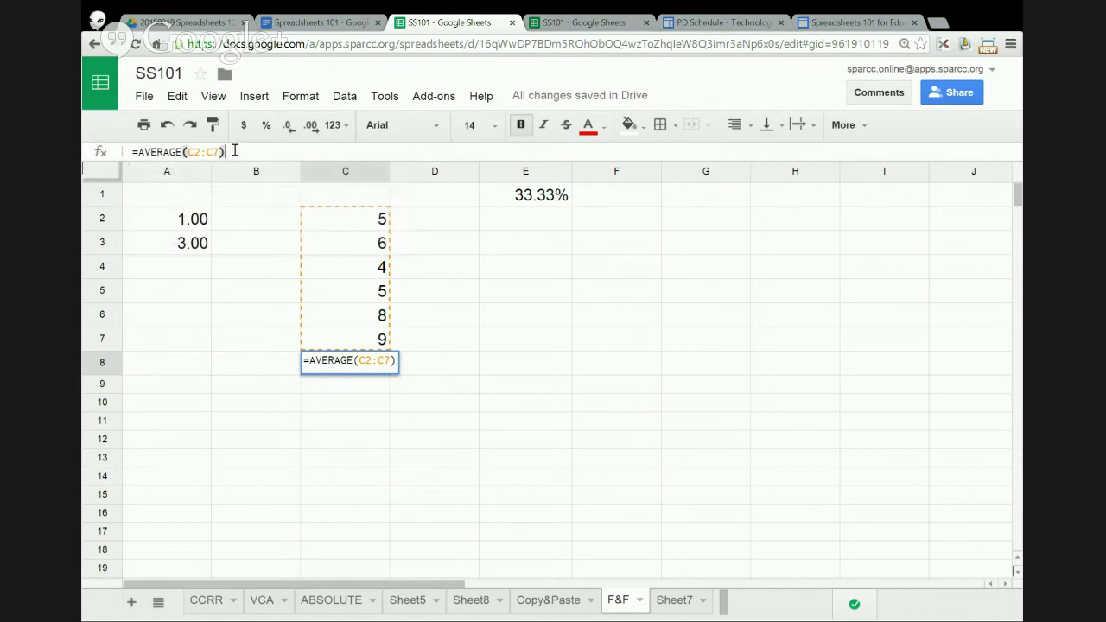
key("Return")
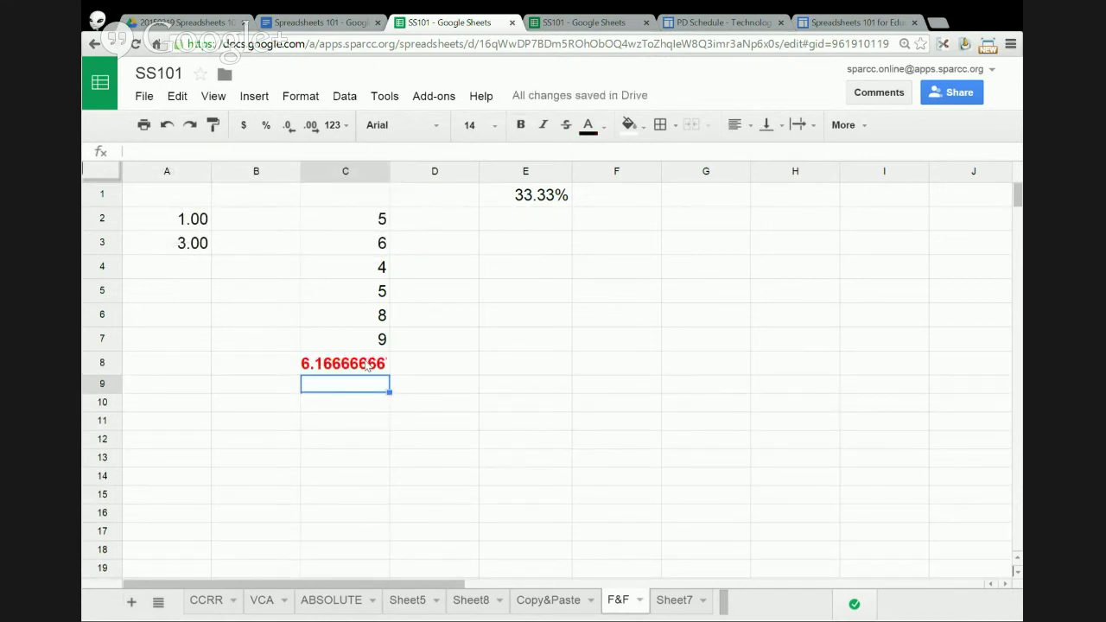
- Switch C8's formula to =COUNT(C2:C7)
left_click(368, 365)
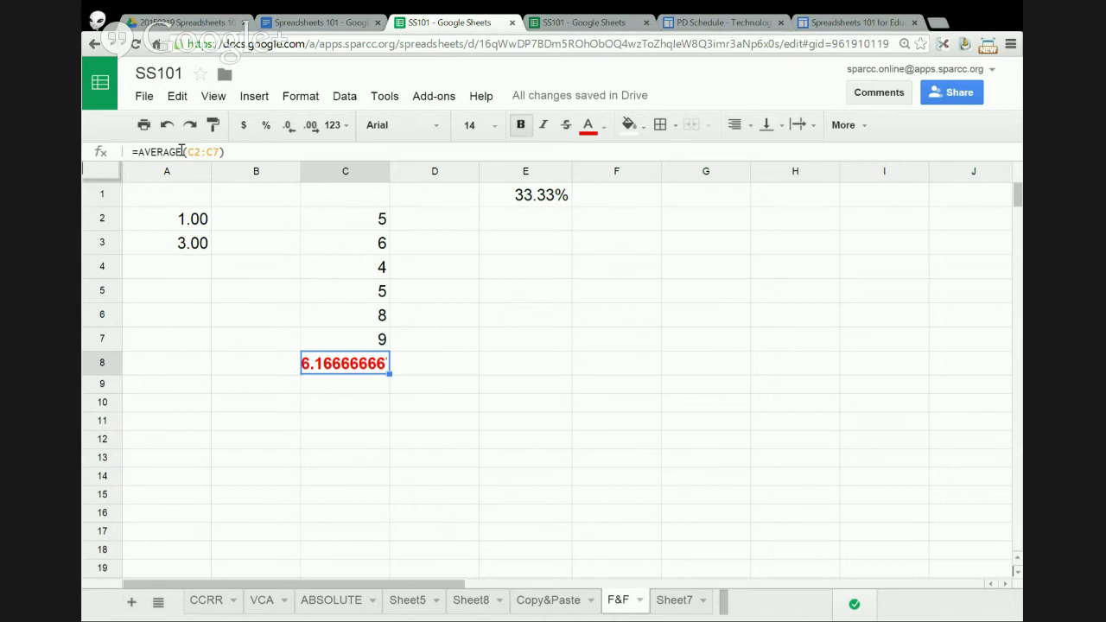
left_click(181, 151)
left_click_drag(181, 151, 138, 152)
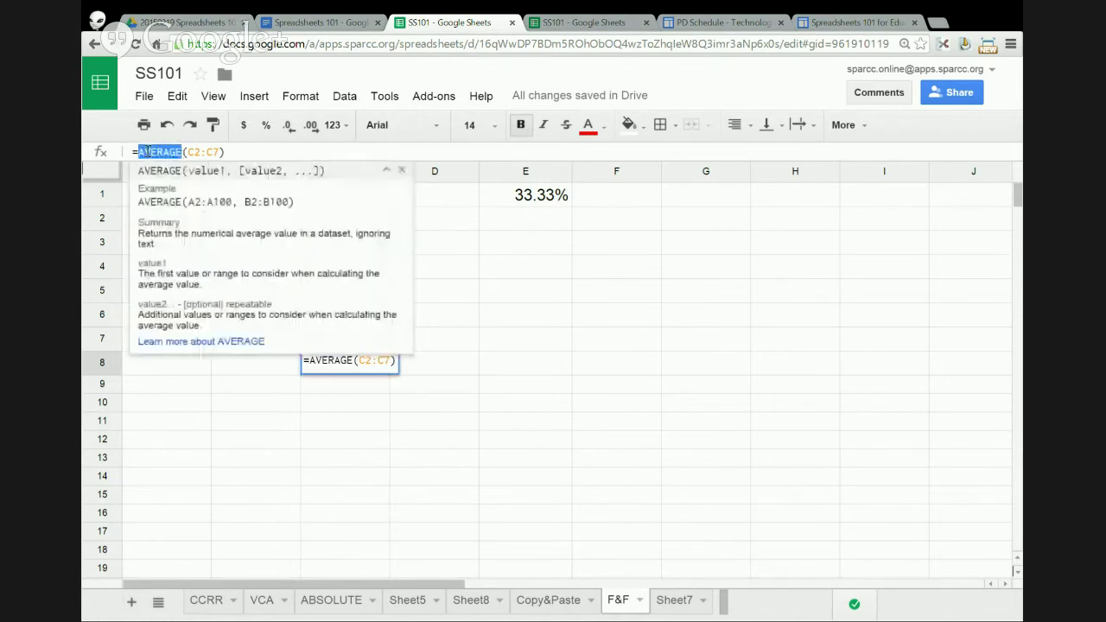
type("COUNT")
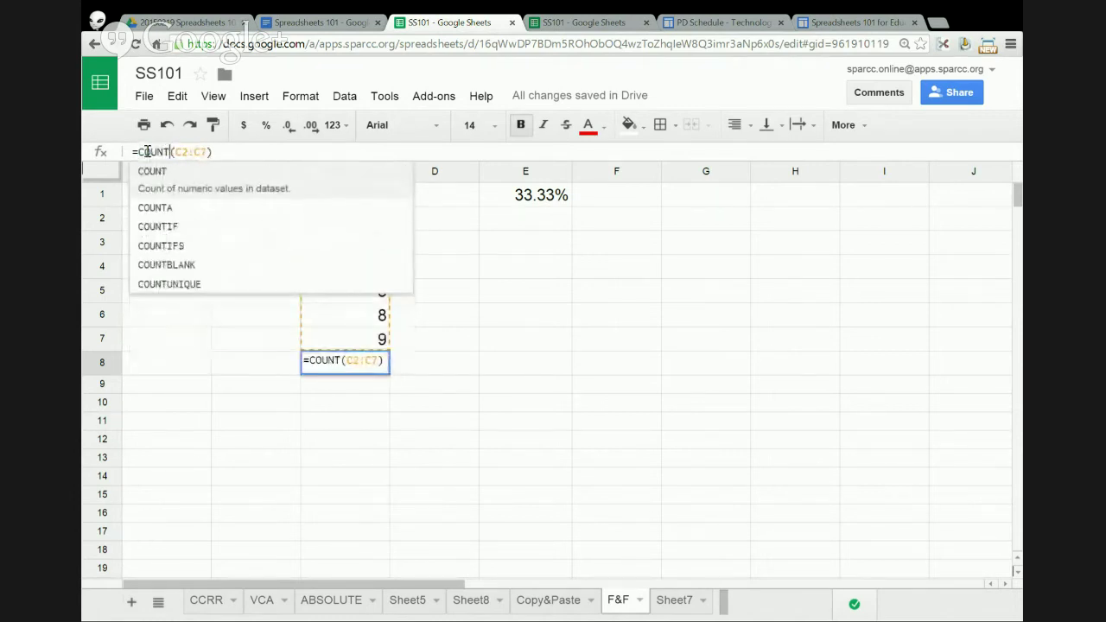
key("Right")
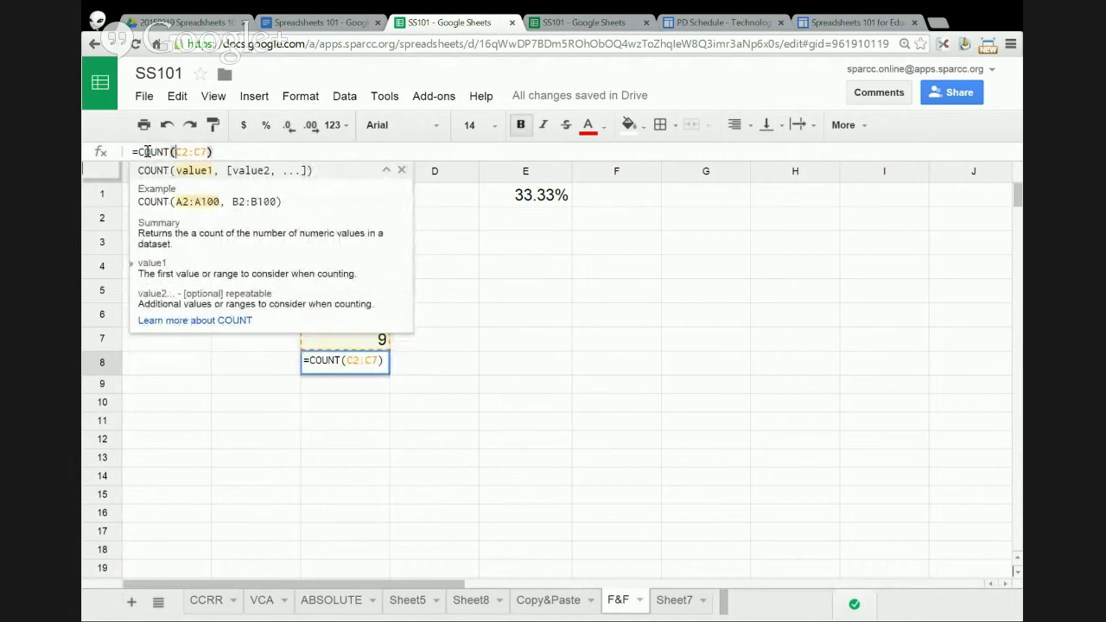
key("Return")
- Fill cells C2:C7 with yellow
left_click_drag(344, 218, 360, 335)
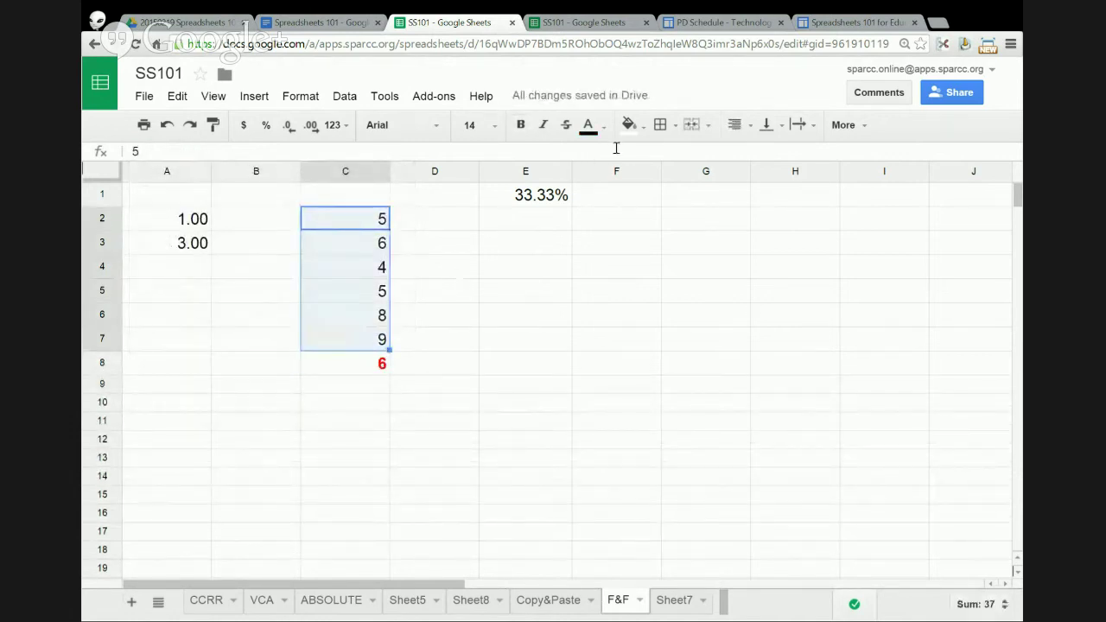
left_click(629, 125)
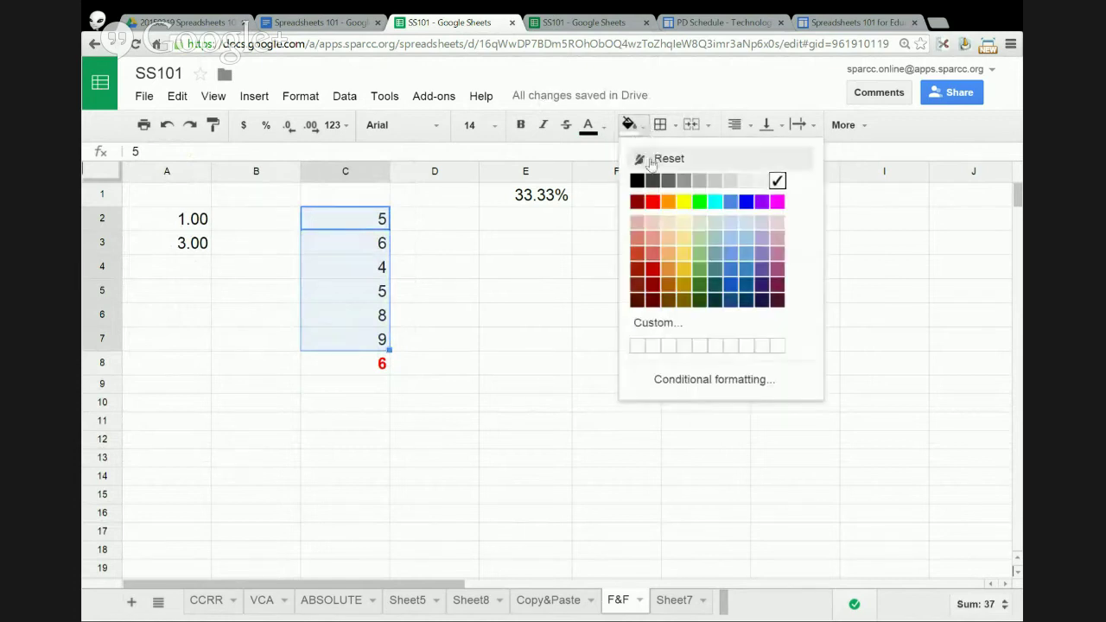
left_click(684, 202)
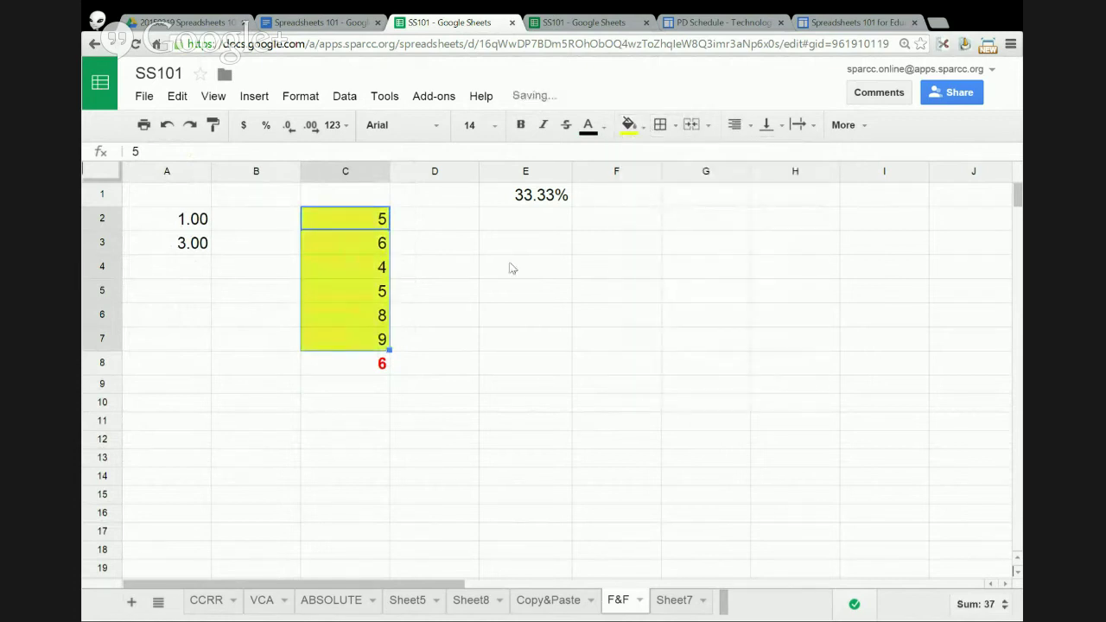
- Clear the values in C4 and C3
left_click(372, 220)
left_click(373, 249)
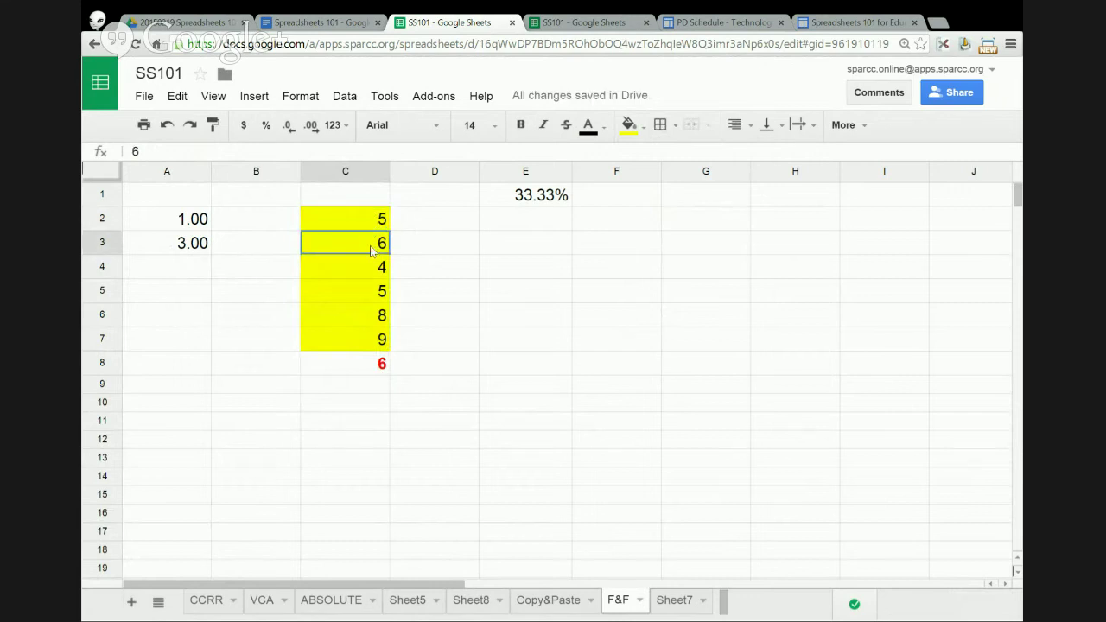
left_click(373, 275)
left_click(372, 297)
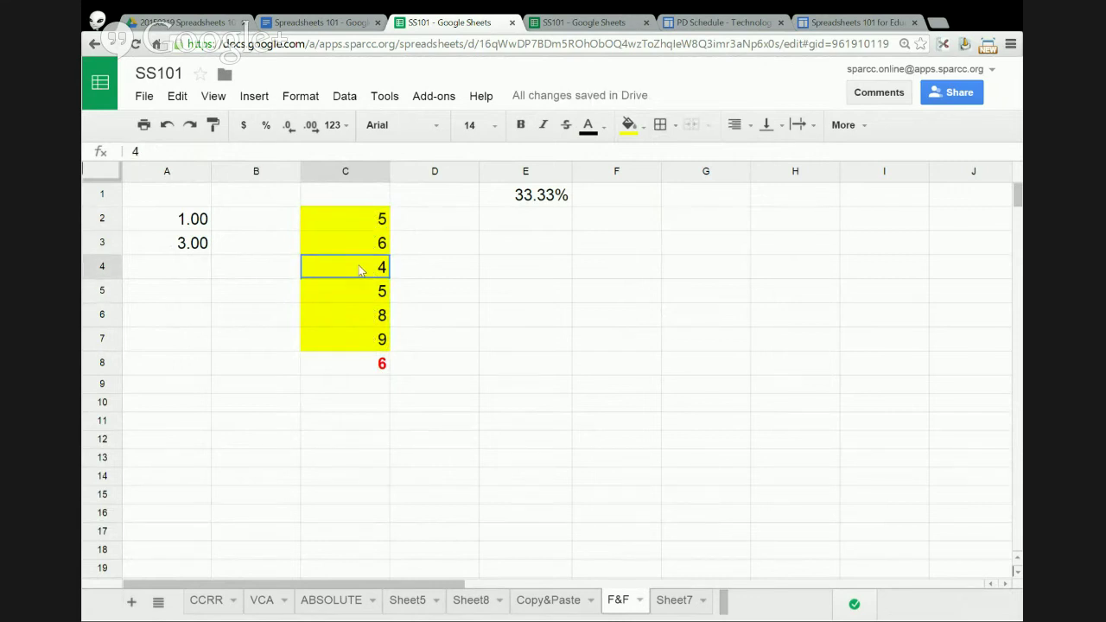
left_click(361, 269)
key("Delete")
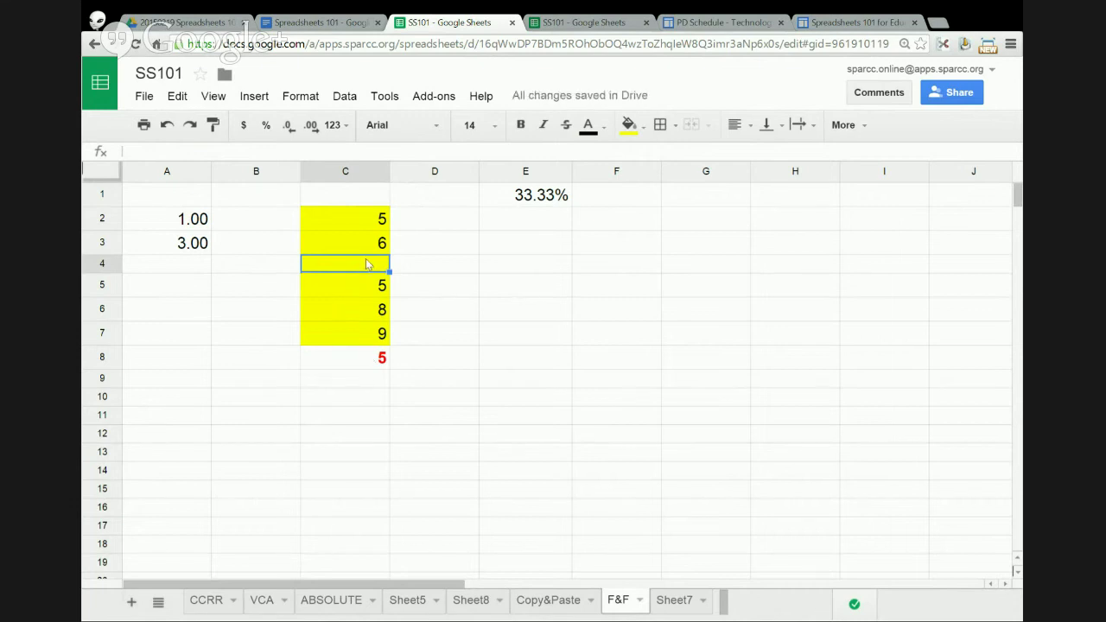
left_click(366, 252)
key("Delete")
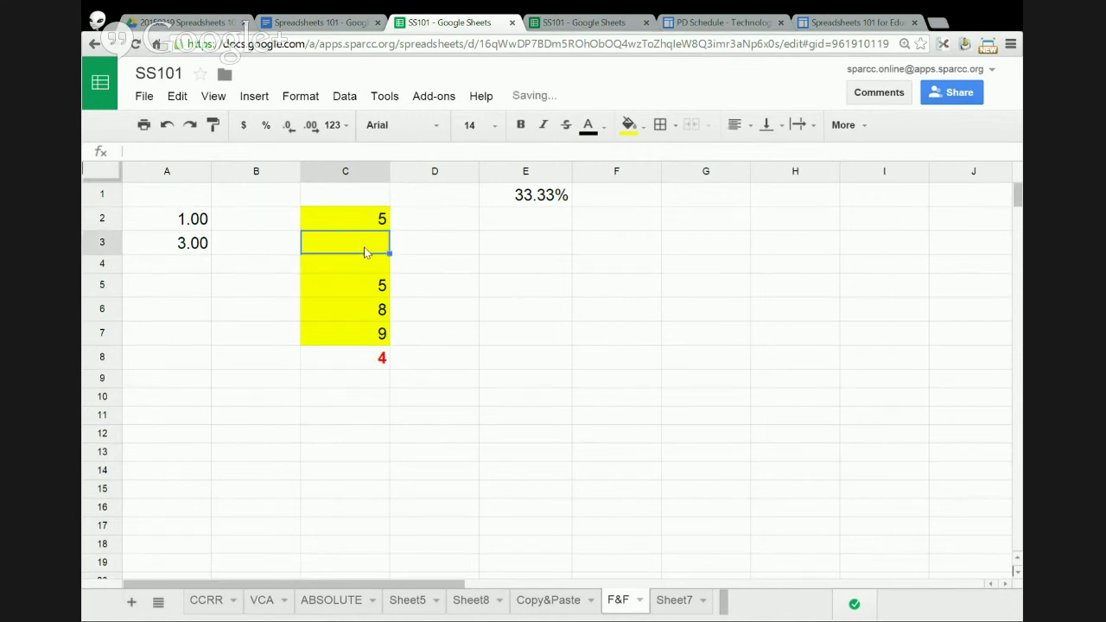
- Enter 5 in C3 so the C8 count shows 5
left_click(352, 360)
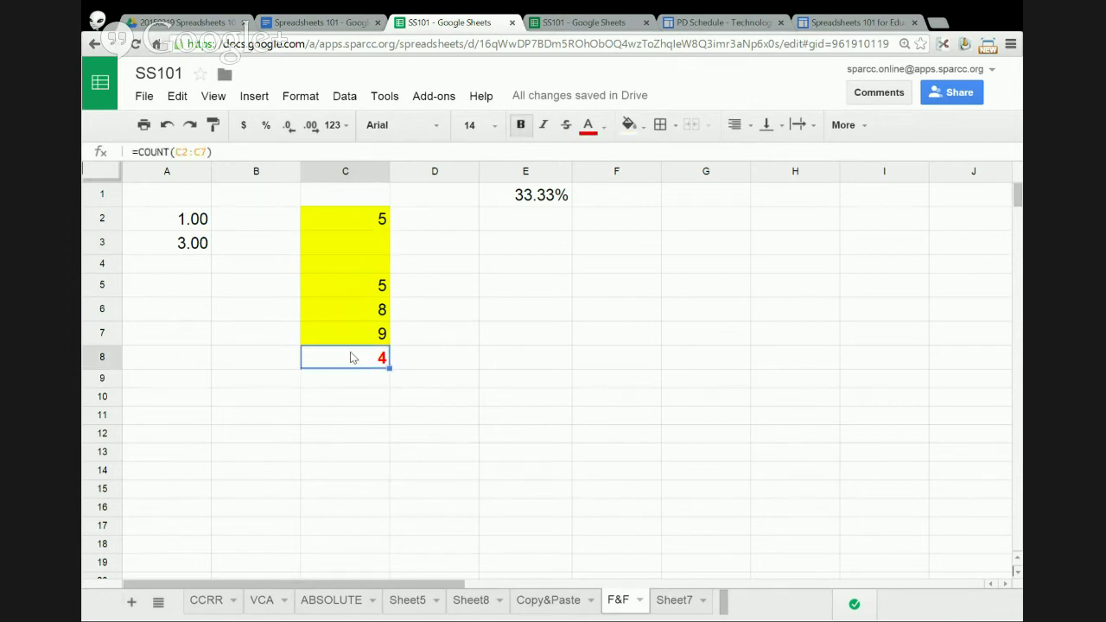
left_click(381, 249)
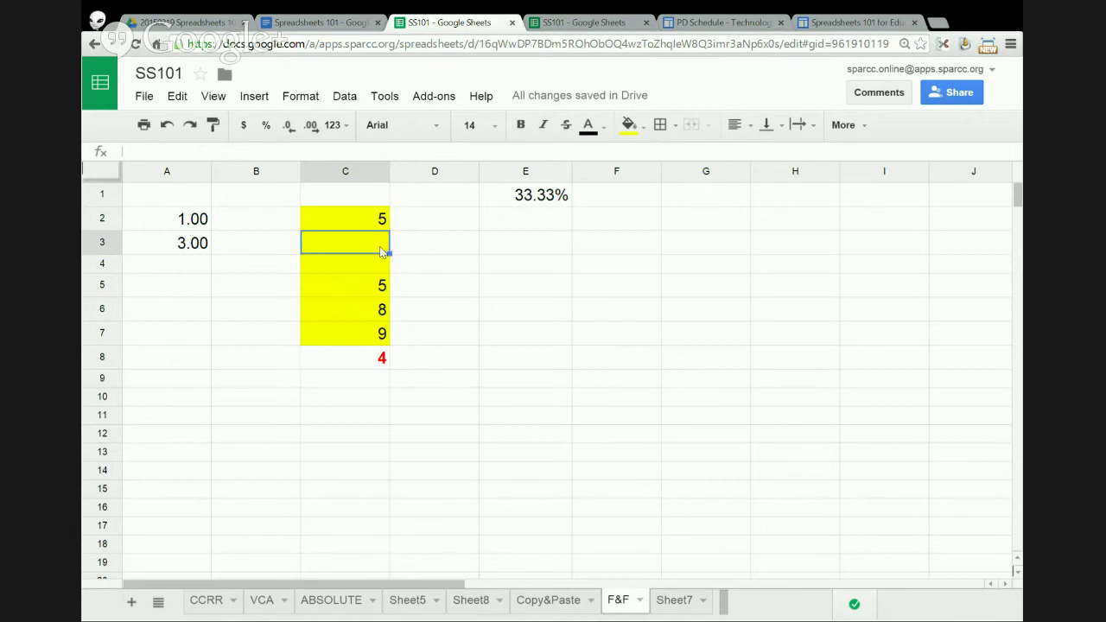
type("5")
key("Return")
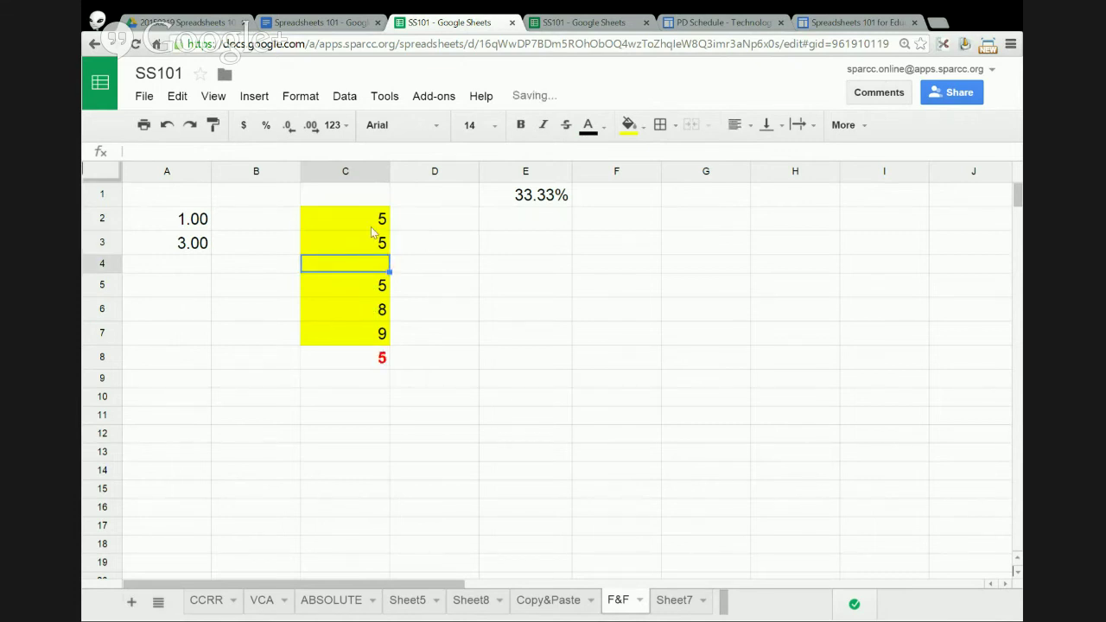
left_click(376, 357)
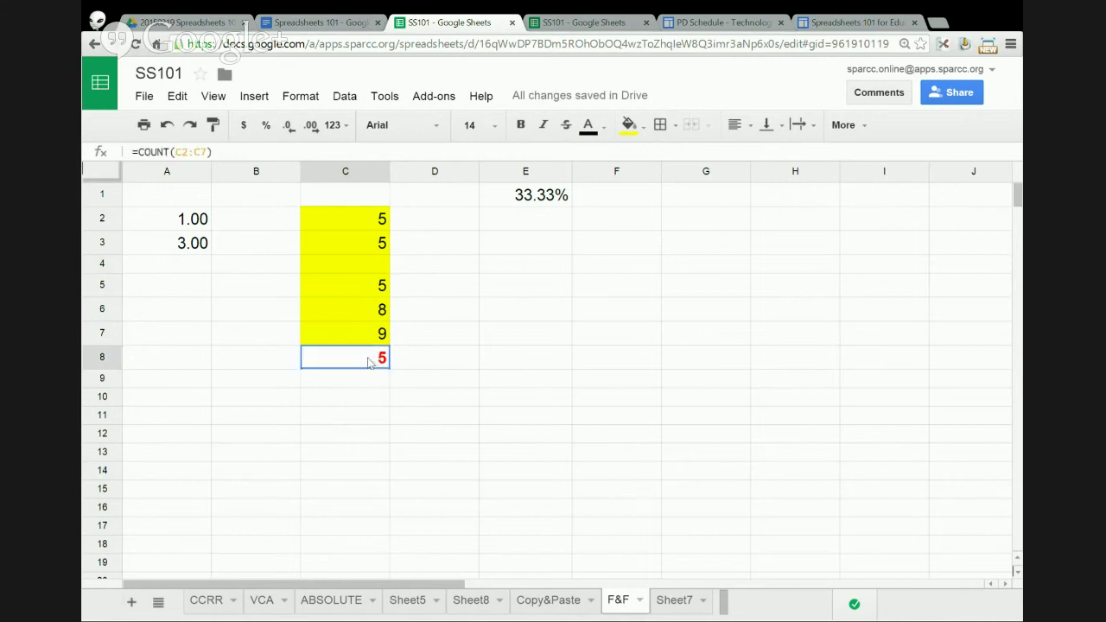
- Change C8 to =COUNTIF(C2:C7,5), counting the cells equal to 5
left_click(169, 152)
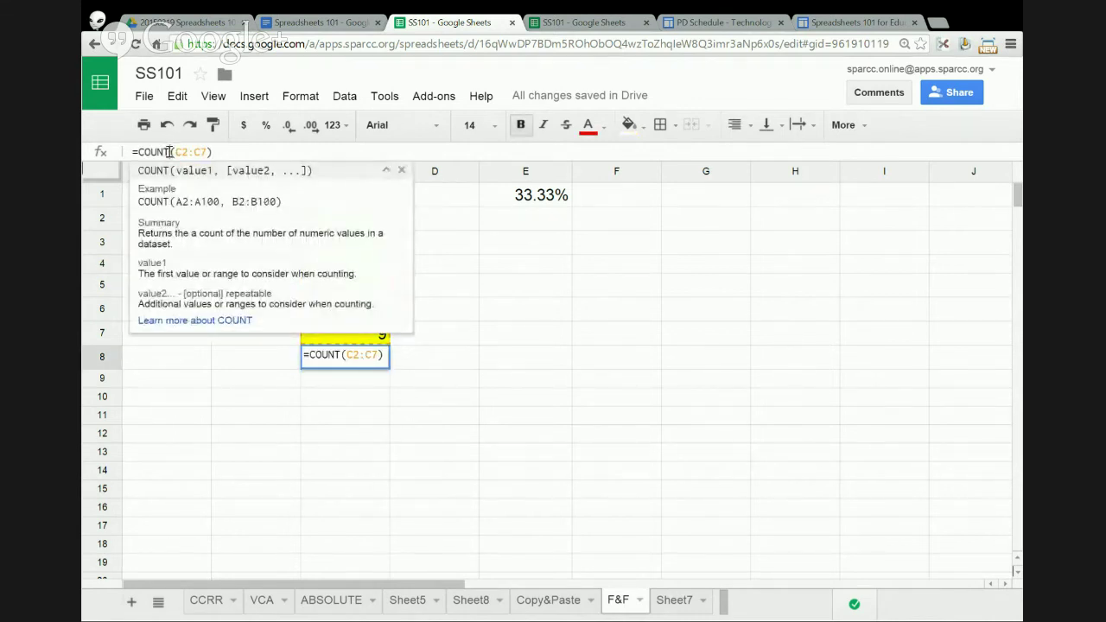
type("IF")
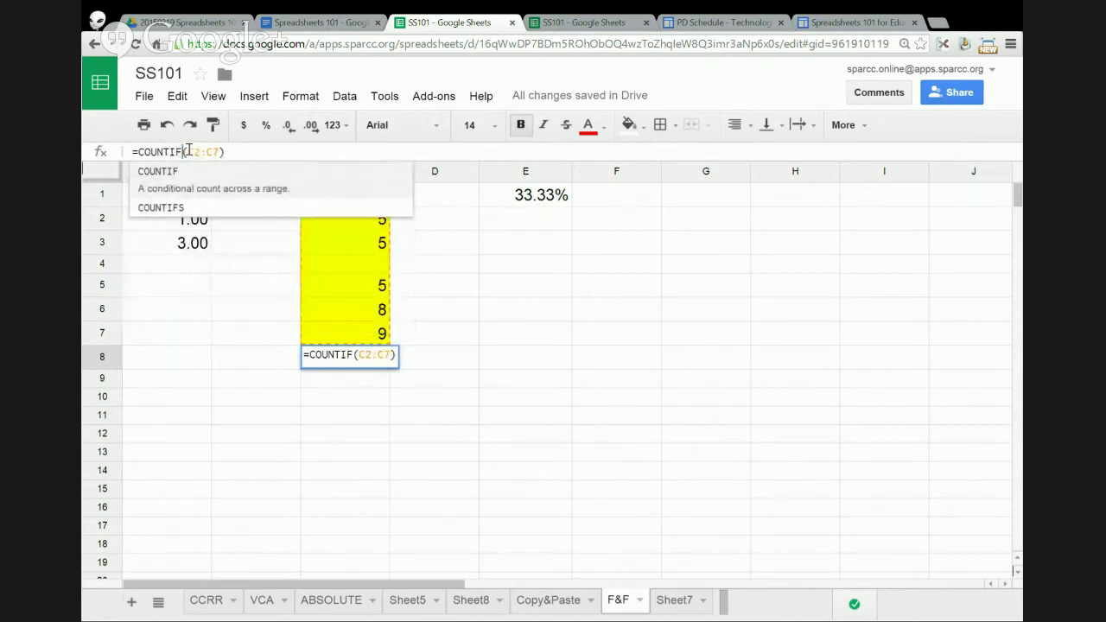
left_click(218, 151)
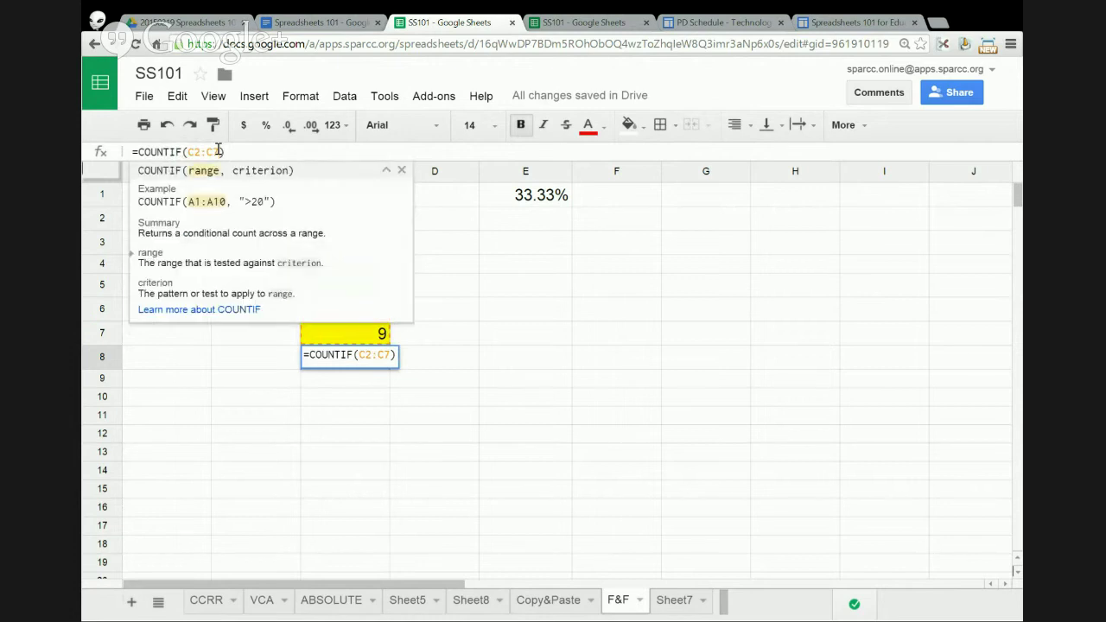
type(",")
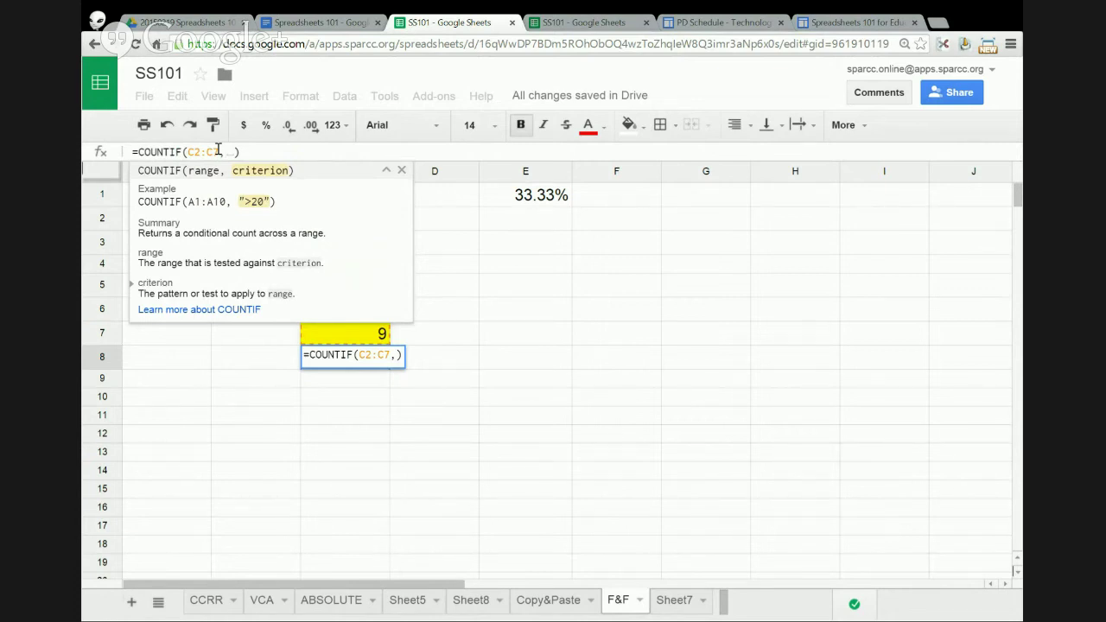
type("5")
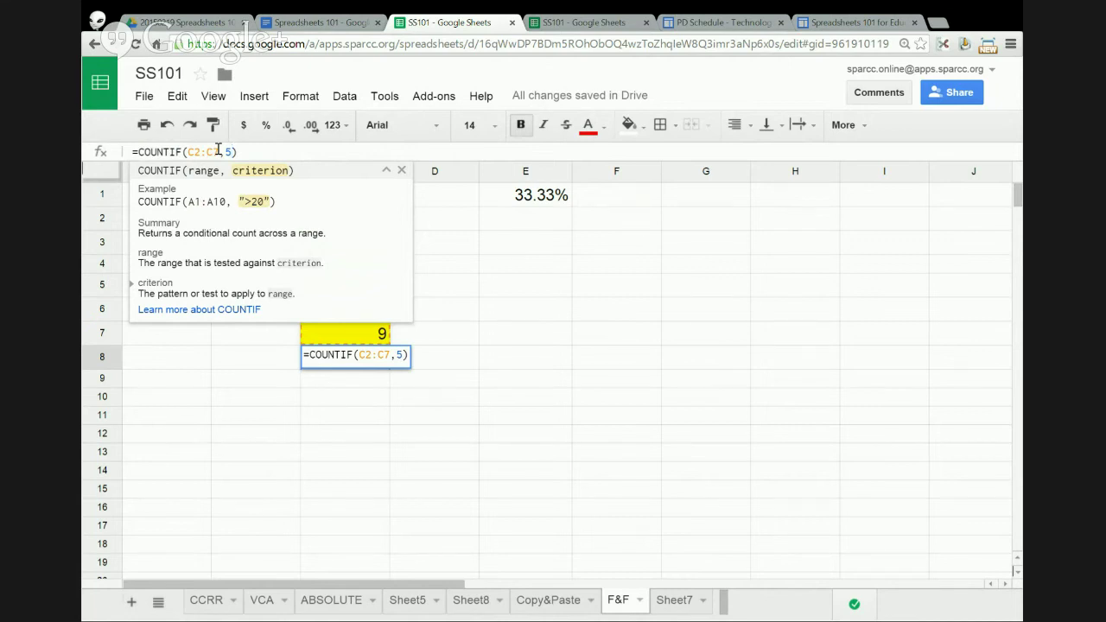
key("Return")
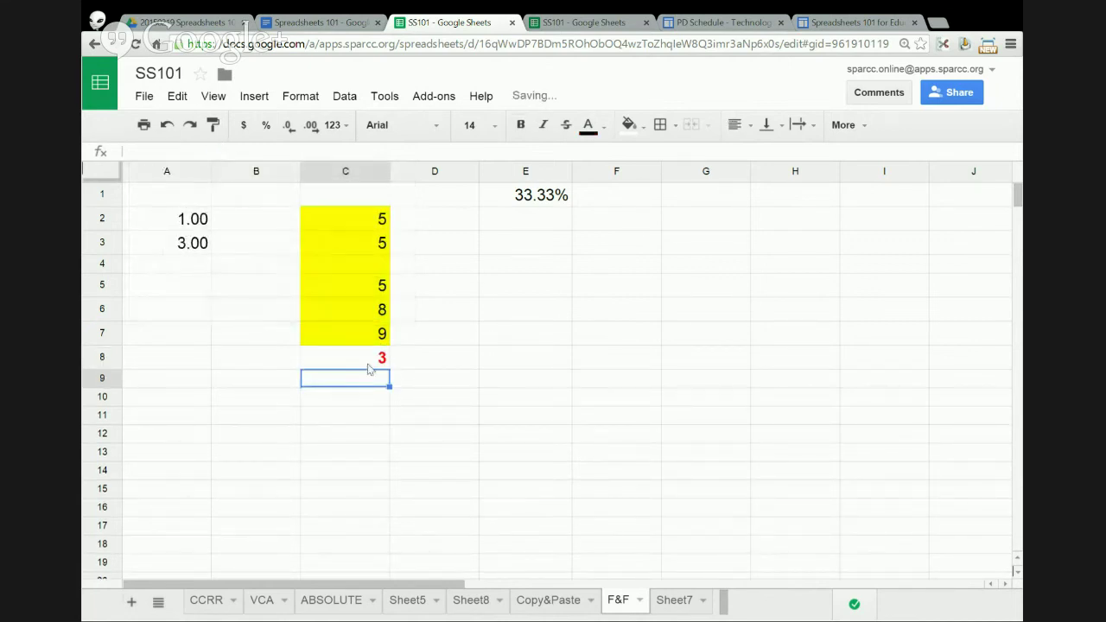
- Change the COUNTIF criterion from 5 to 9, dropping the count to 1
left_click(368, 365)
left_click(363, 227)
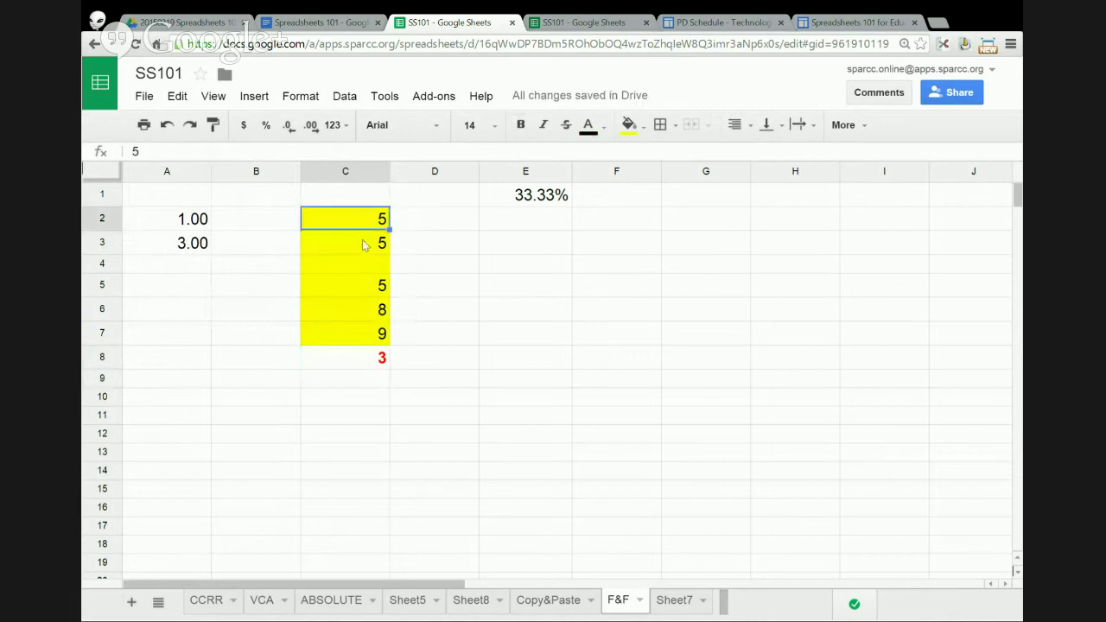
left_click(363, 247)
left_click(370, 290)
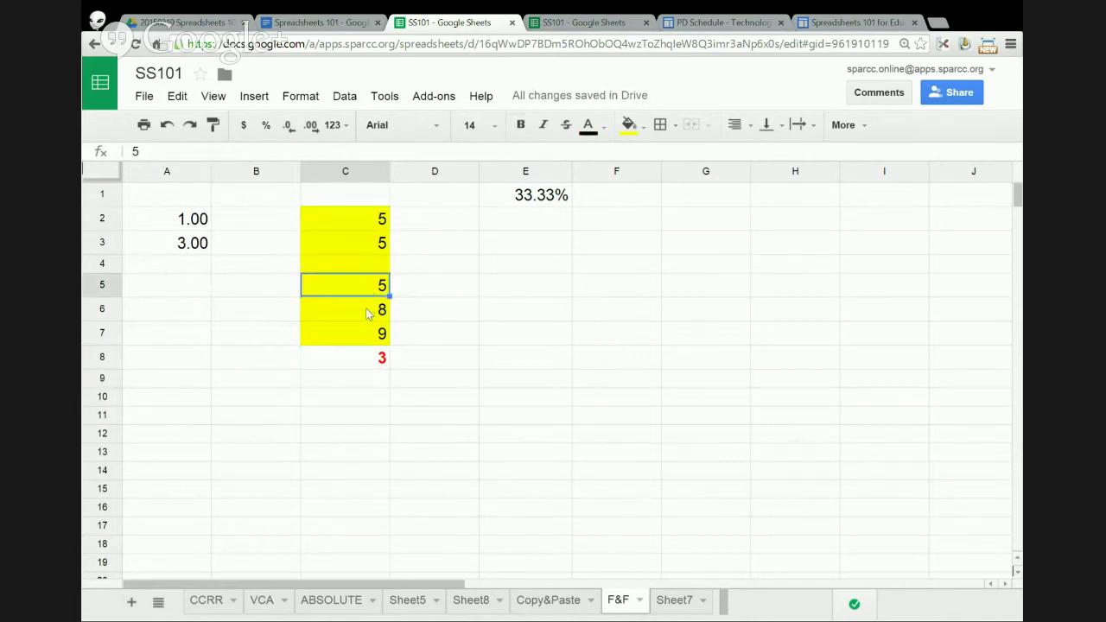
left_click(367, 312)
left_click(369, 334)
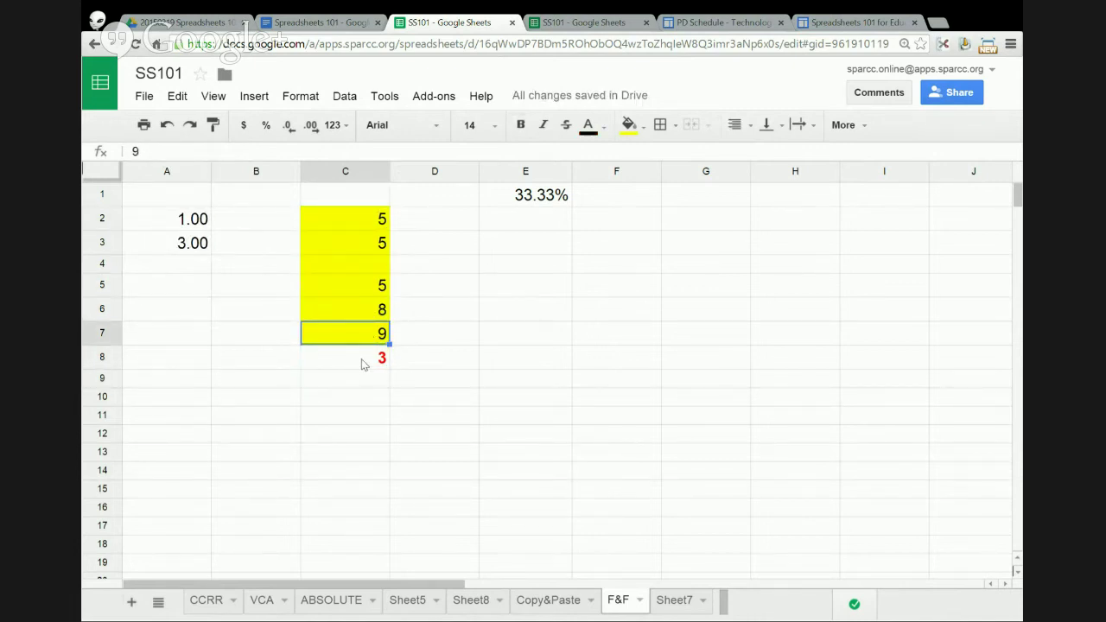
left_click(363, 363)
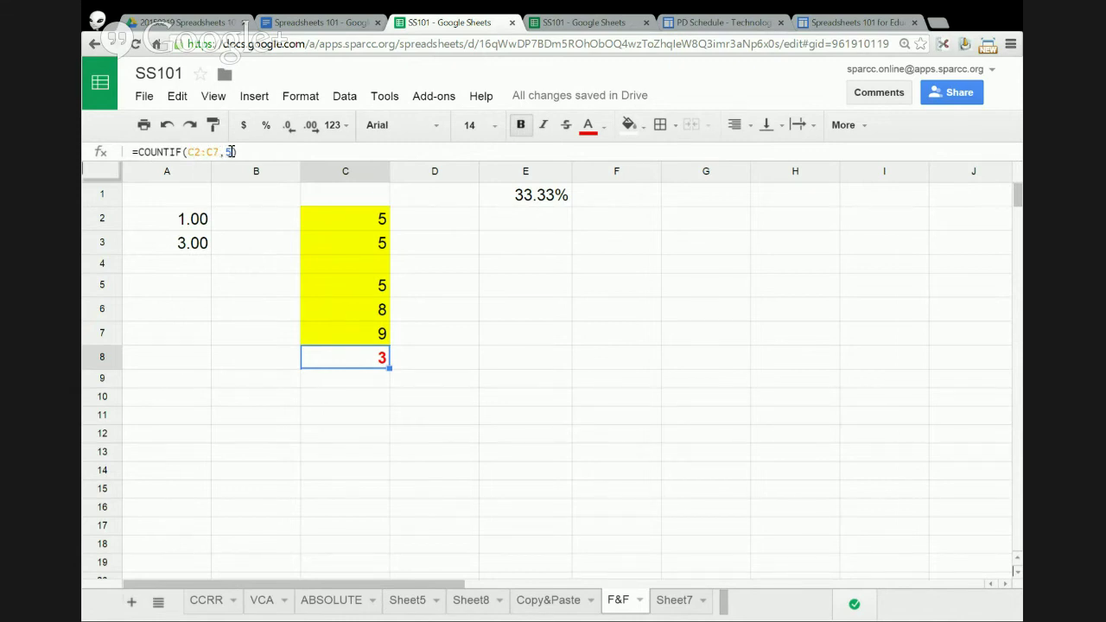
double_click(230, 152)
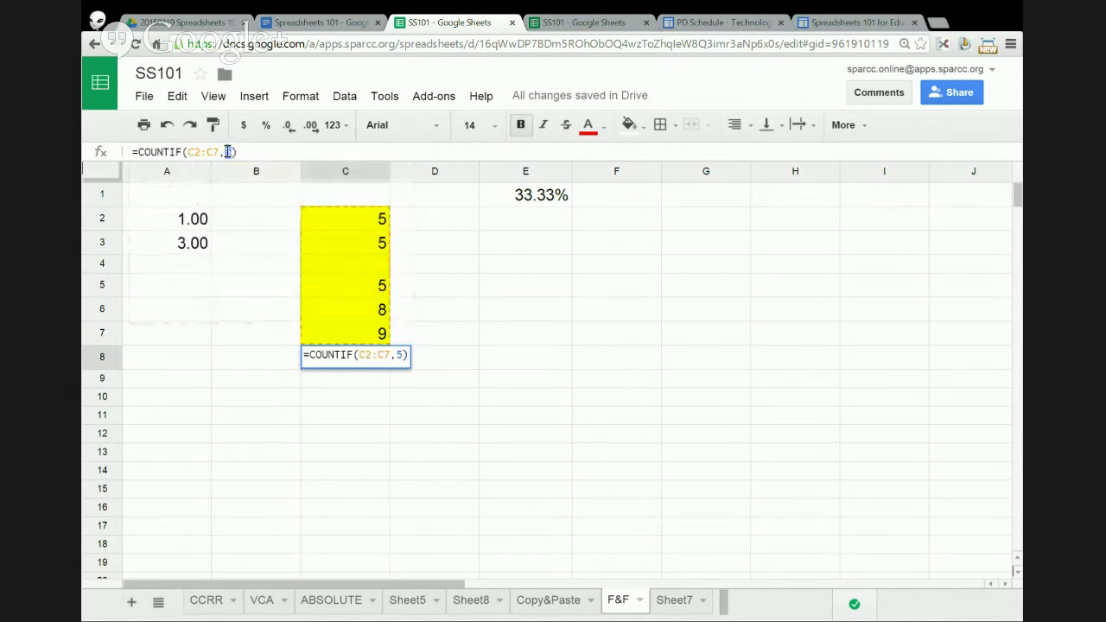
type("9")
key("Return")
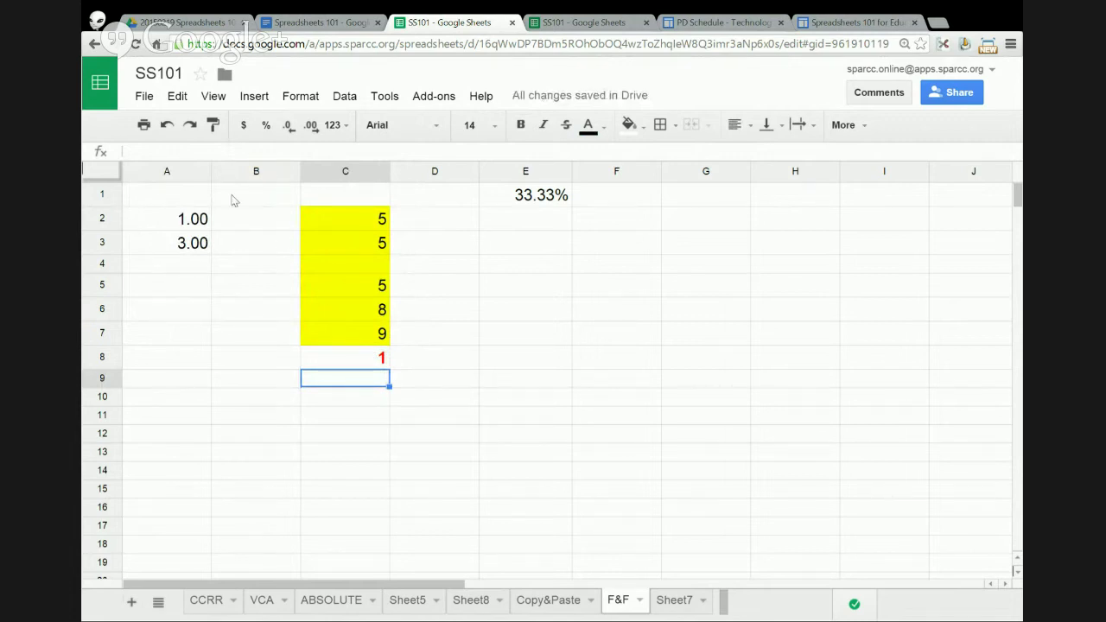
- Enter a bare =SUM formula into C9, replacing an initial =COUNT
left_click(161, 147)
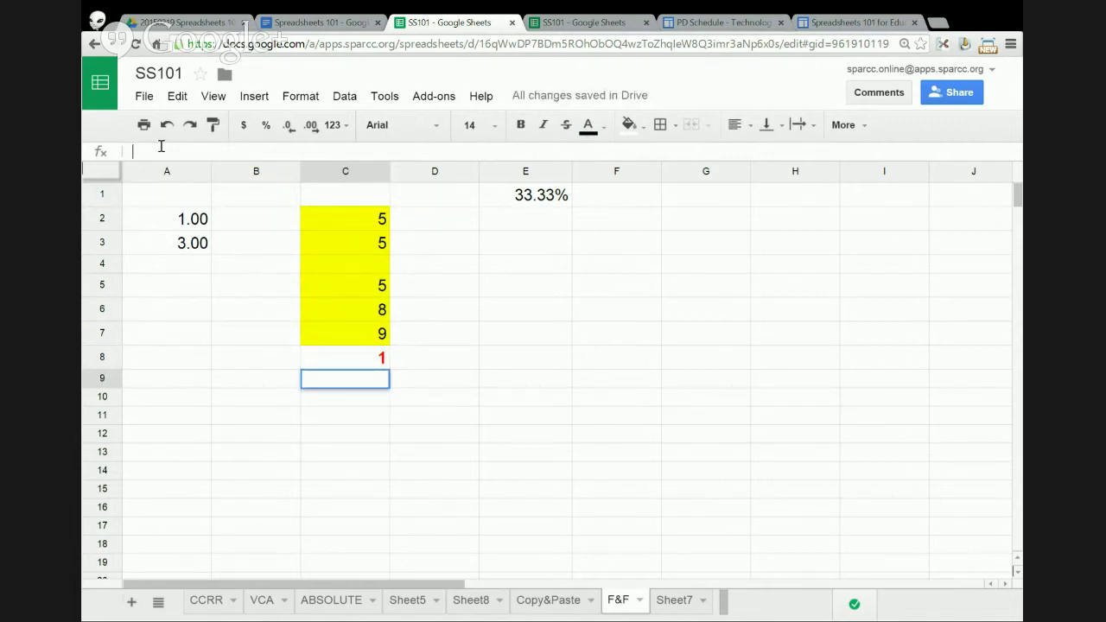
type("=")
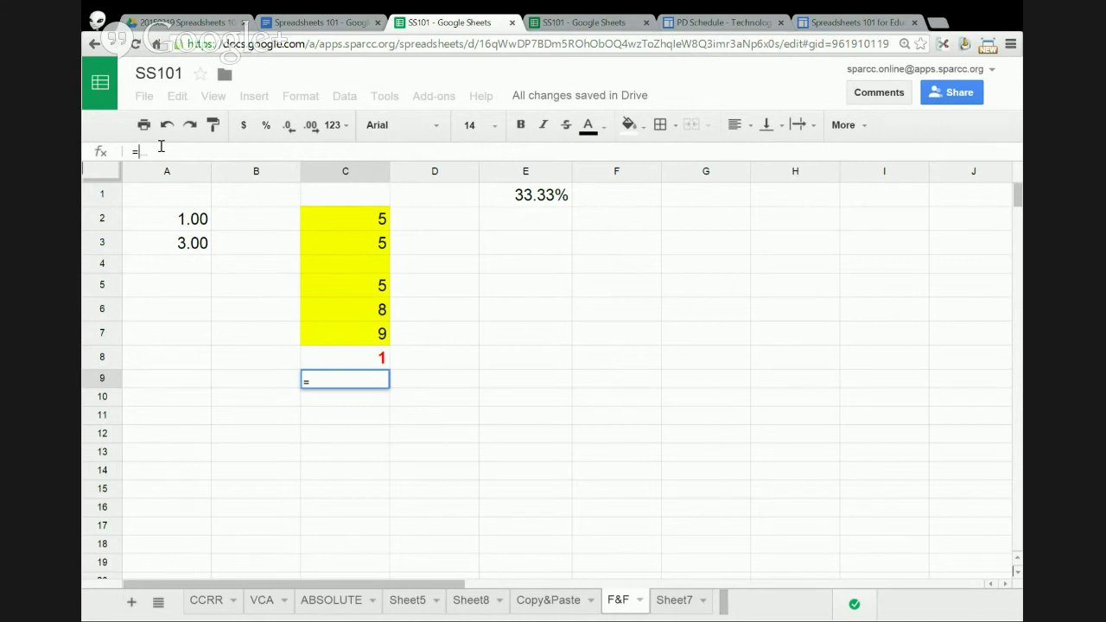
type("COUNT")
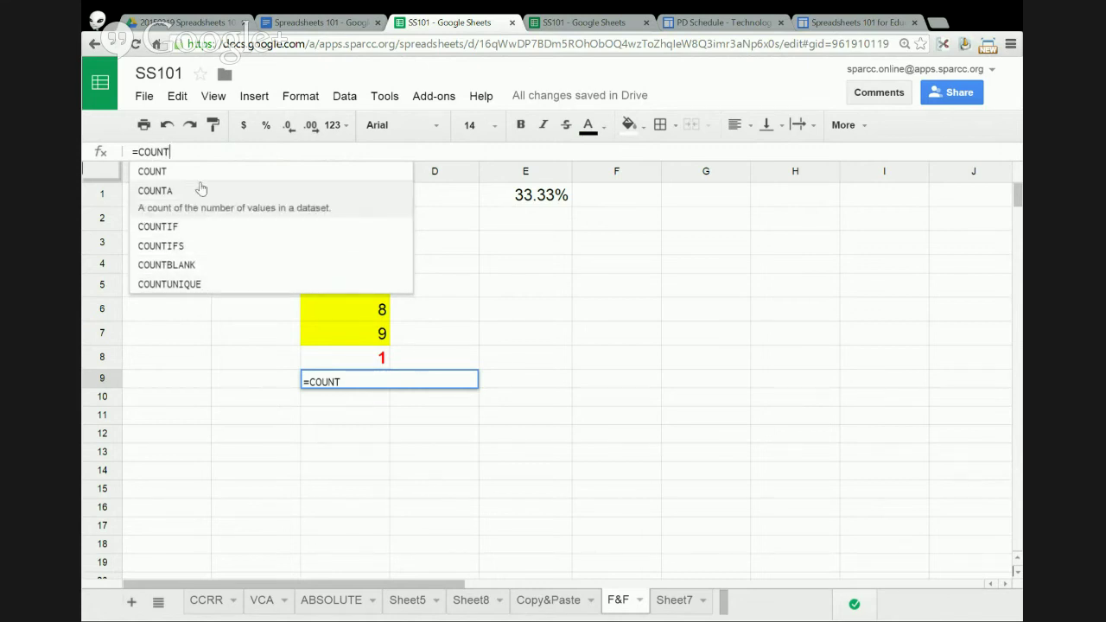
left_click_drag(176, 151, 136, 151)
type("SUM")
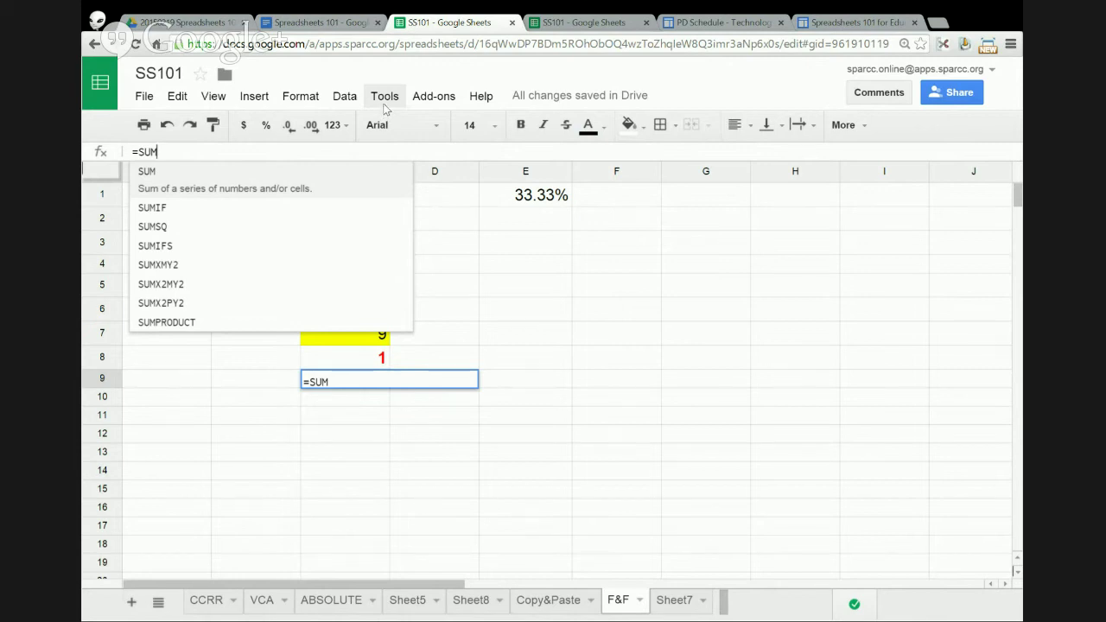
key("Return")
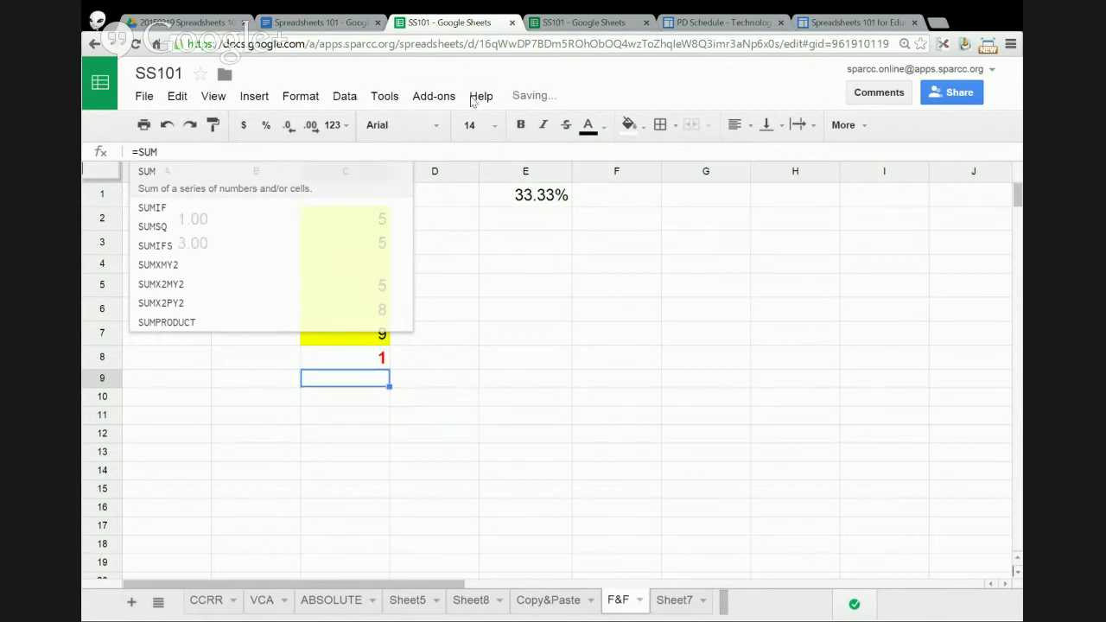
left_click(474, 98)
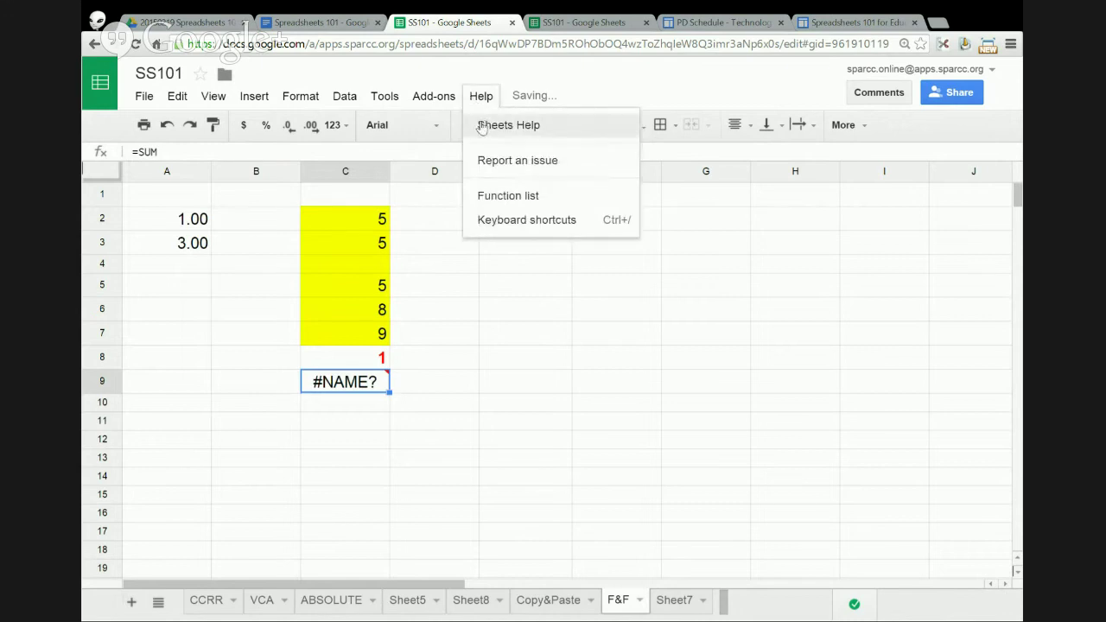
left_click(513, 198)
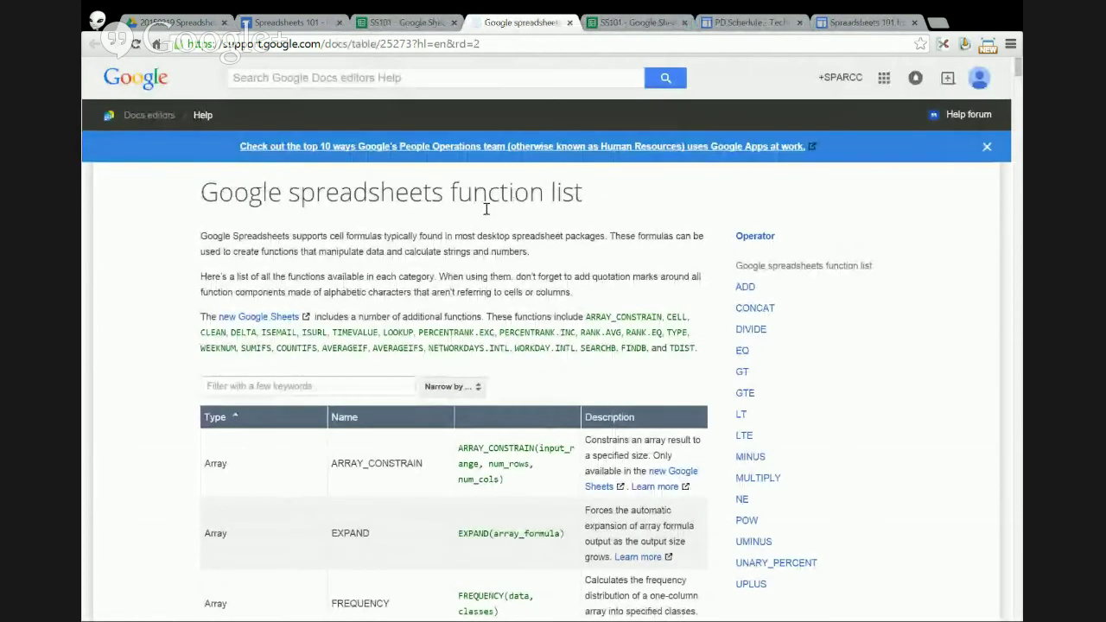
scroll(453, 252, "down", 10)
scroll(452, 252, "down", 20)
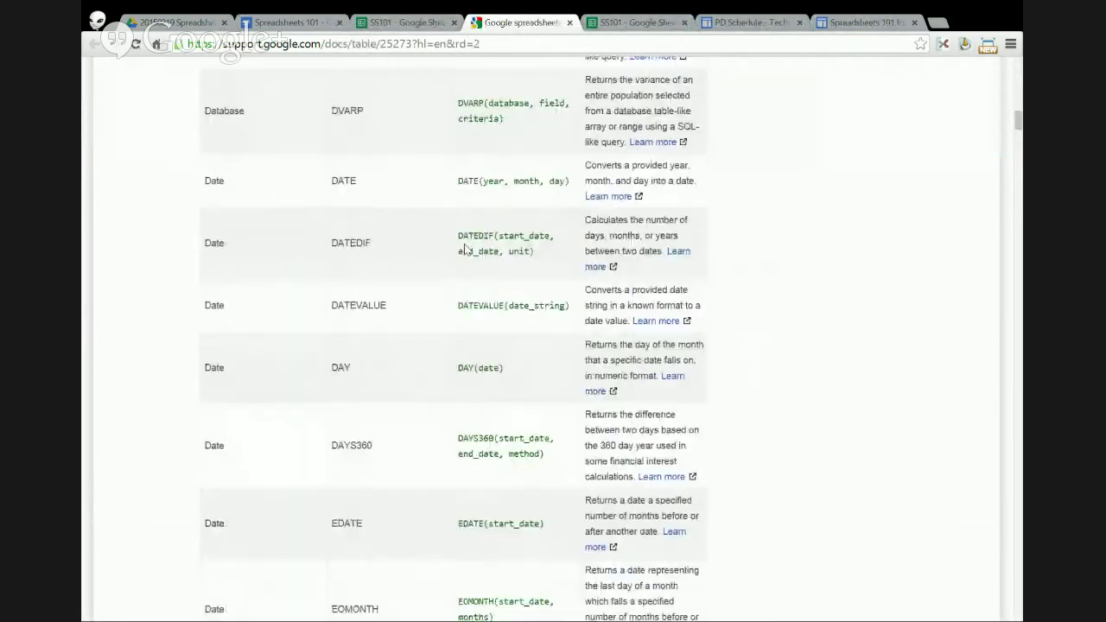
scroll(275, 226, "down", 10)
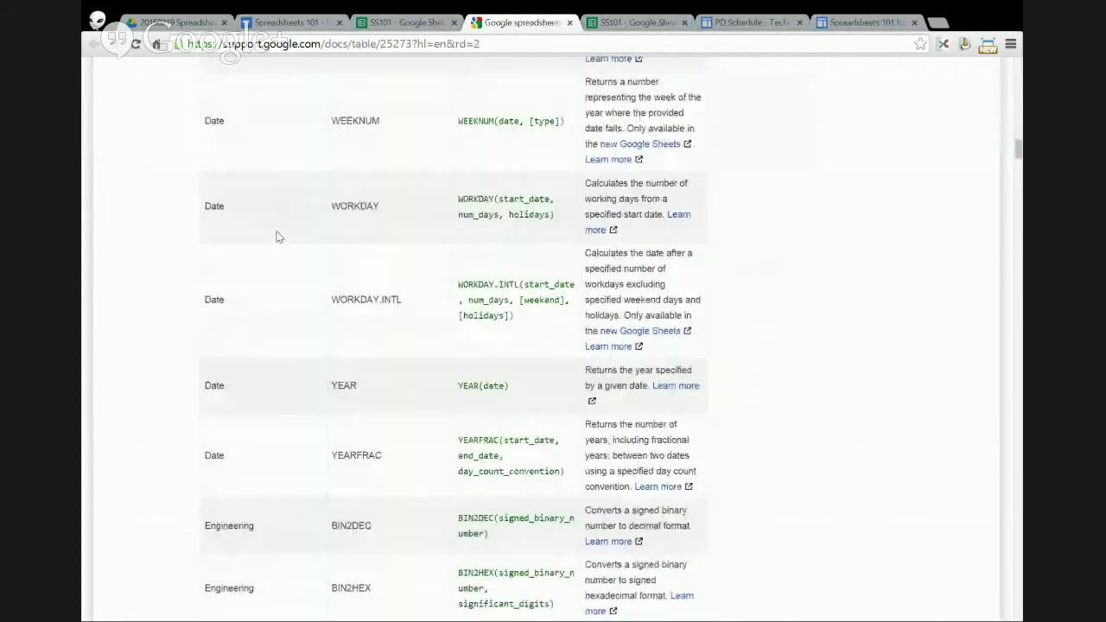
scroll(280, 233, "up", 4)
scroll(280, 236, "up", 10)
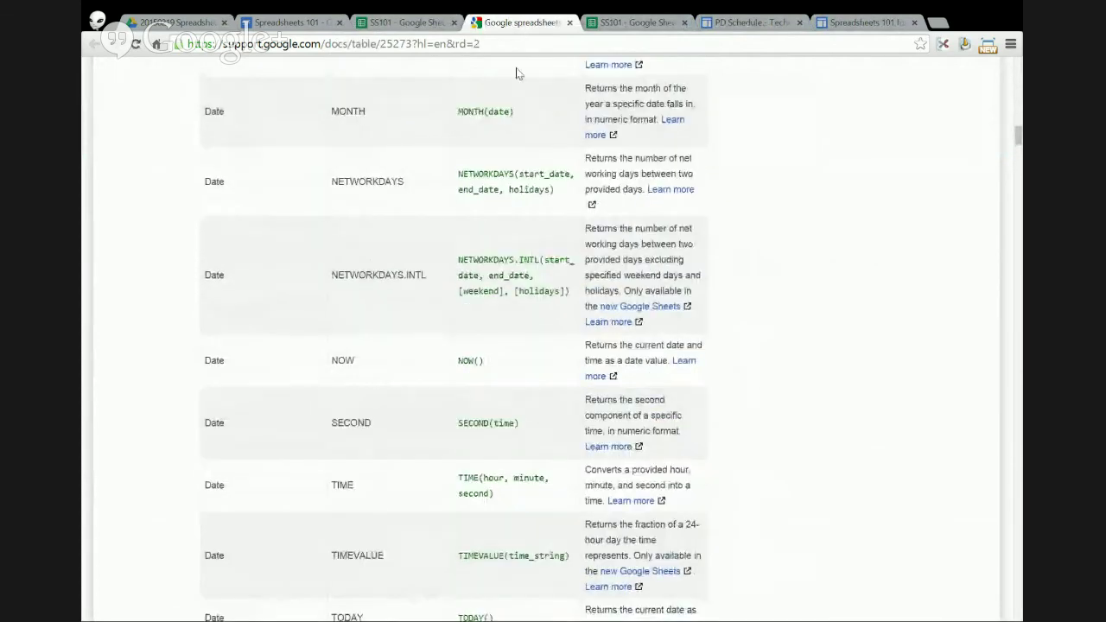
left_click(569, 23)
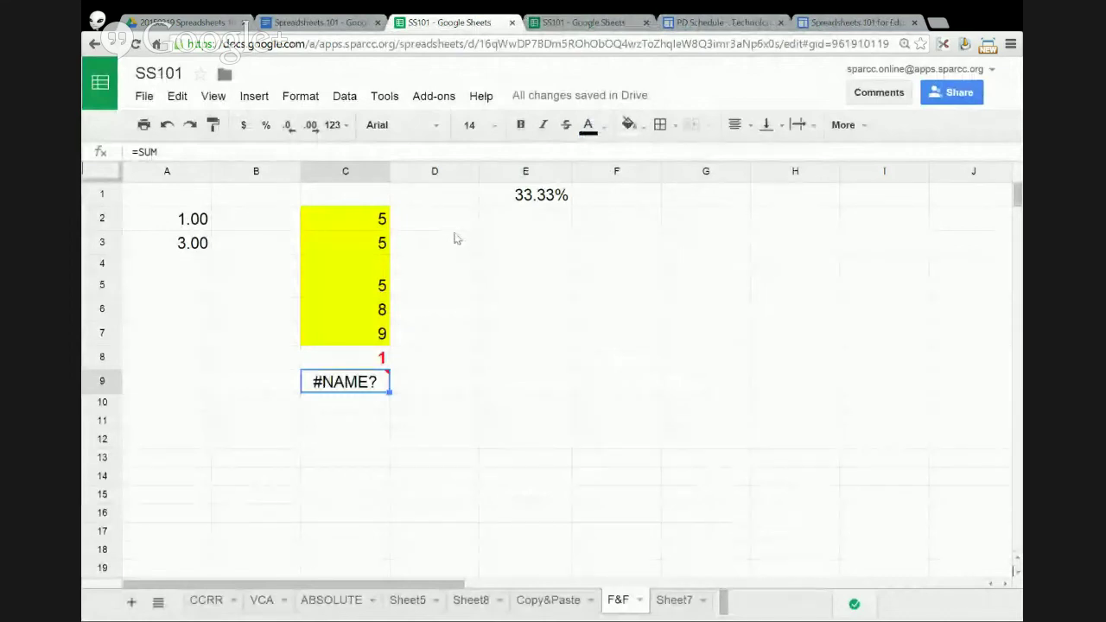
- Clear the contents of cells C8 and C9
left_click_drag(373, 357, 371, 380)
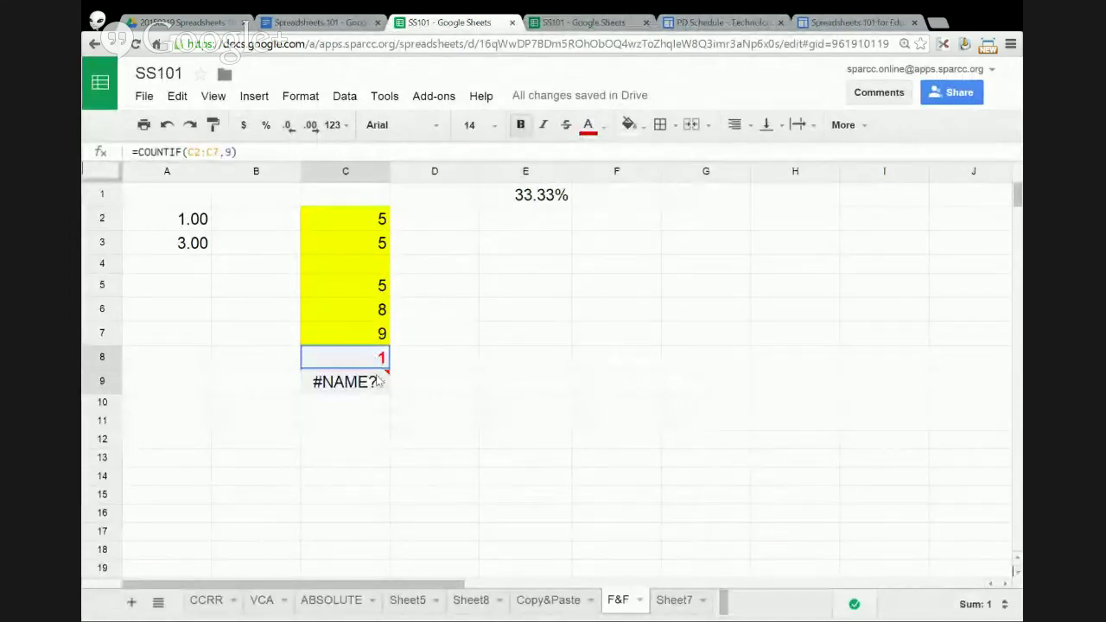
key("Delete")
left_click(464, 304)
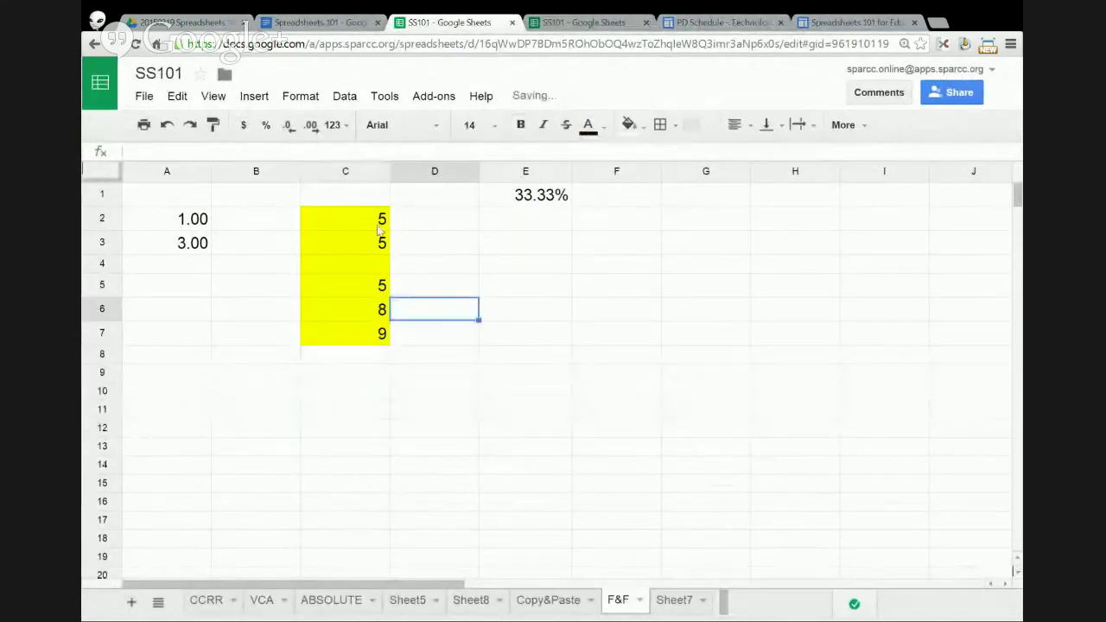
- Enter 4 in C4 and select the numbers in C2:C7
left_click(380, 268)
type("4")
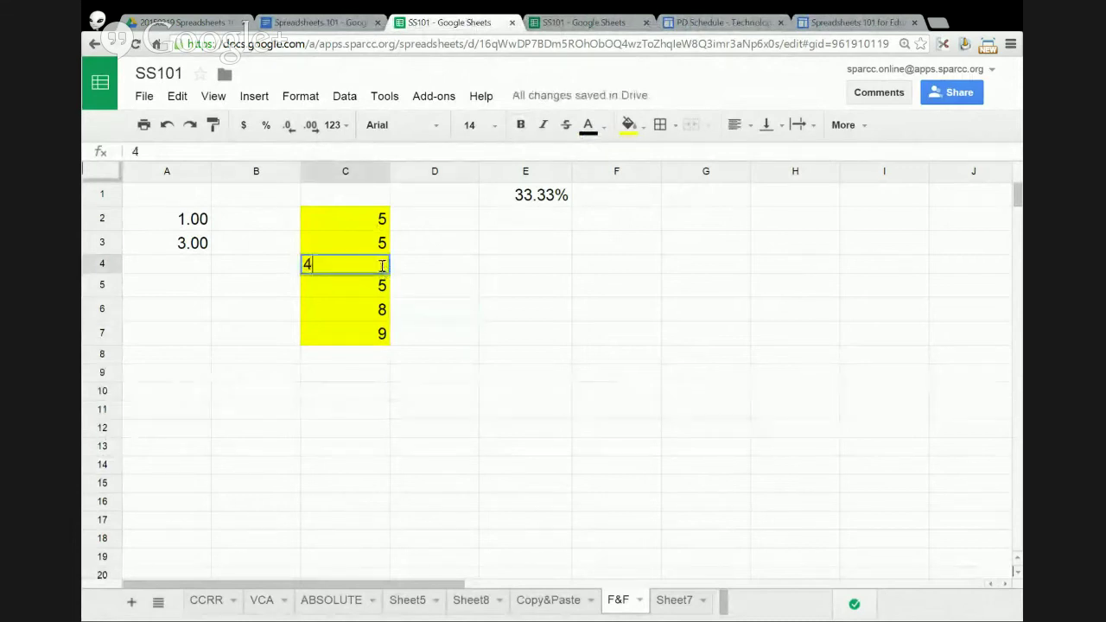
key("Return")
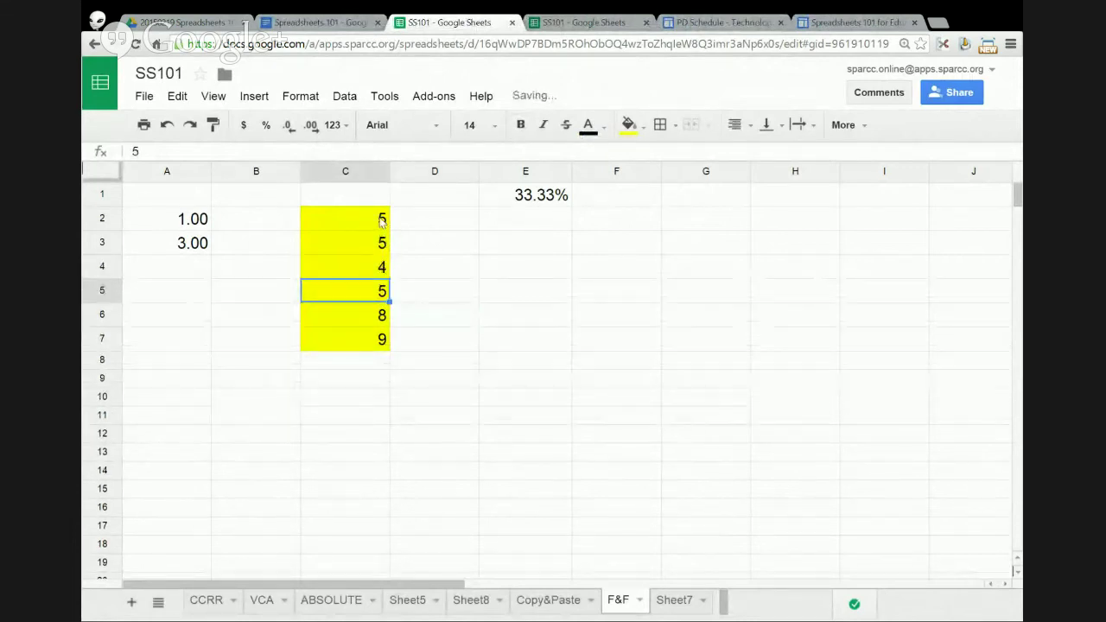
left_click_drag(383, 221, 385, 346)
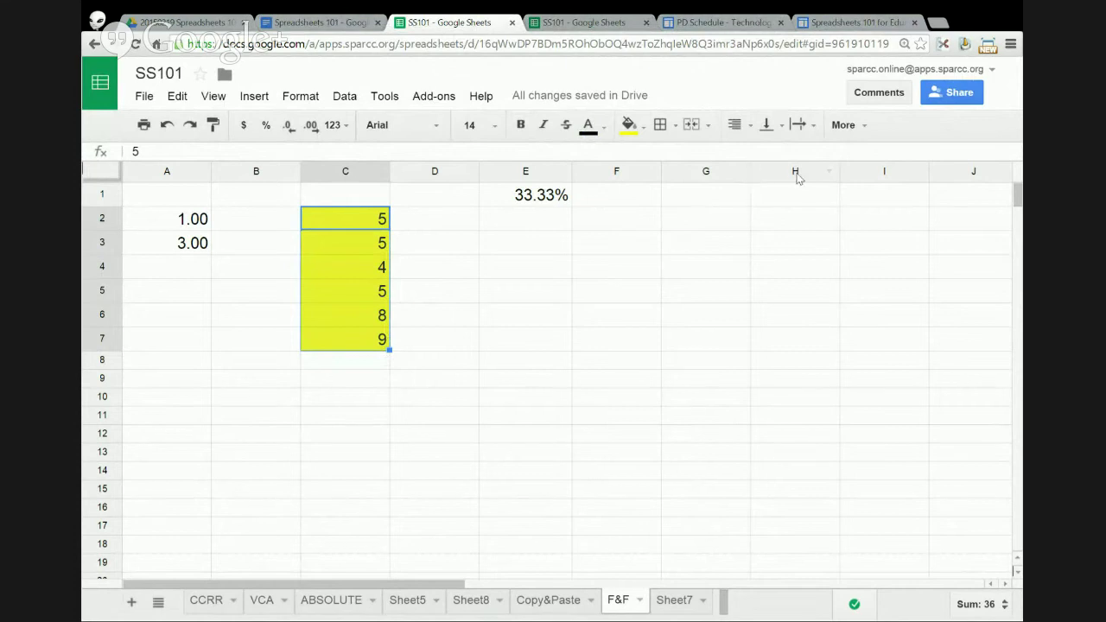
left_click(866, 127)
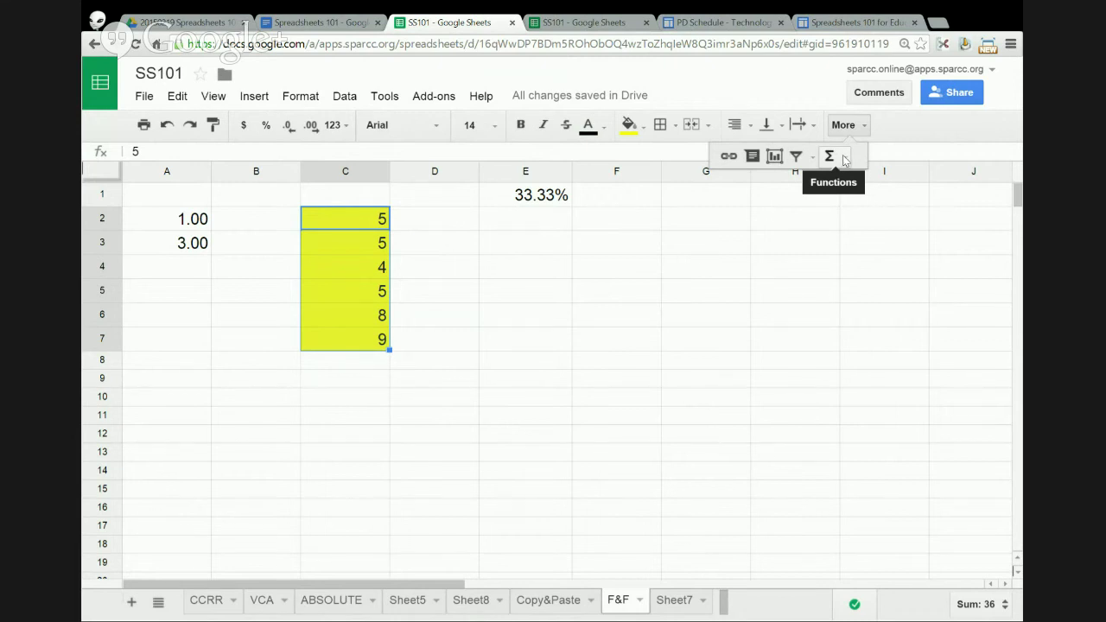
- Insert MAX of C2:C7 into C8 from the Functions menu, then delete it
left_click(847, 159)
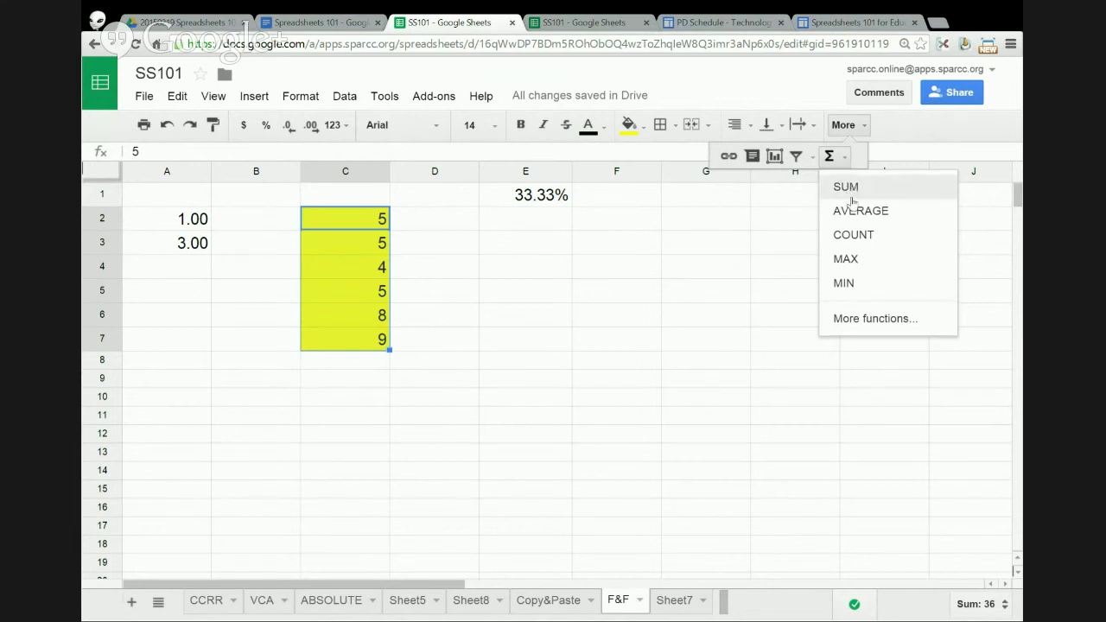
left_click(856, 260)
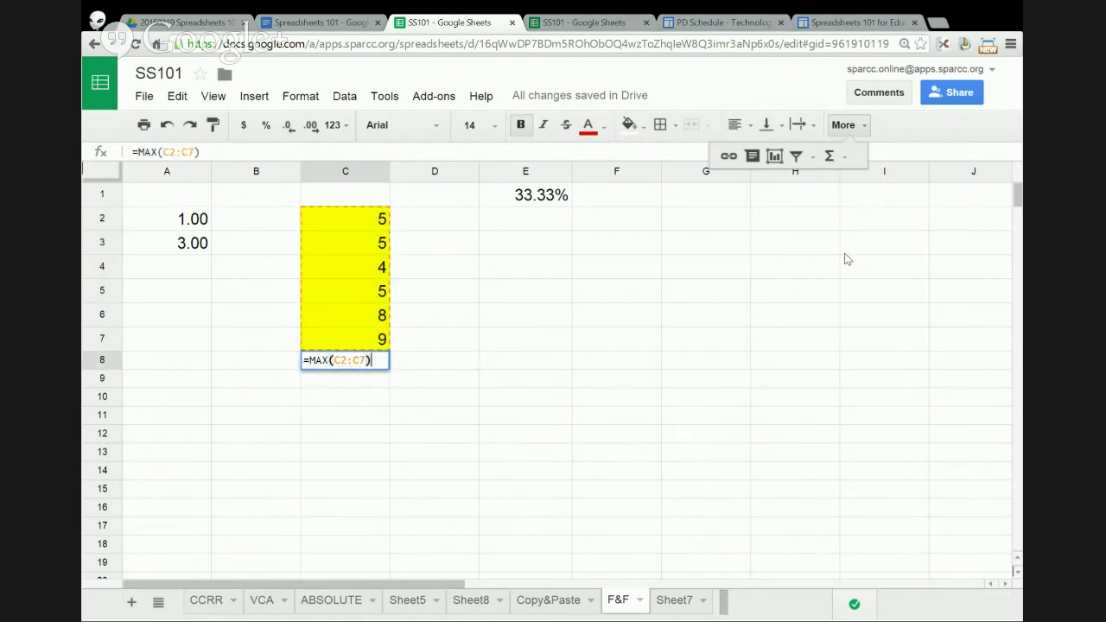
key("Return")
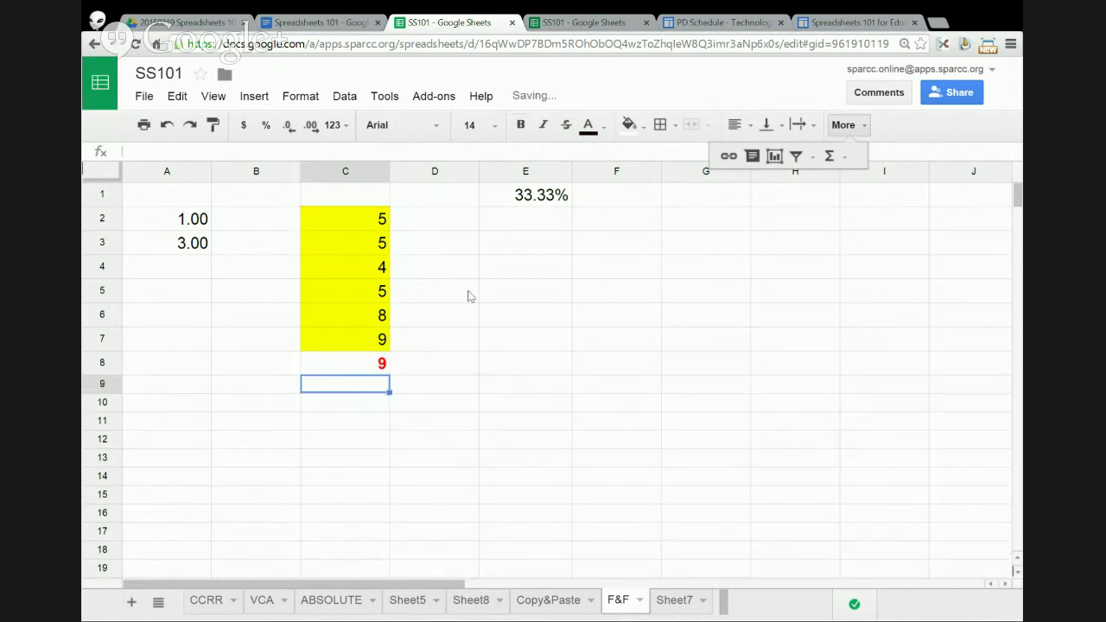
left_click(383, 362)
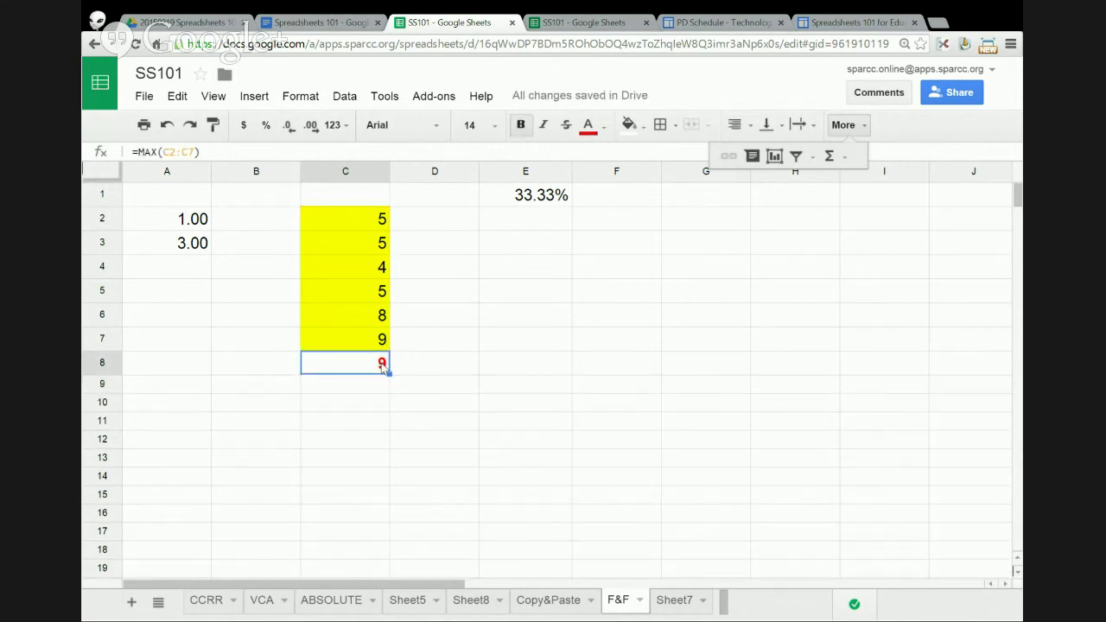
key("Delete")
- Insert the AVERAGE of C2:C7 into C8, showing 6
left_click(373, 227)
left_click_drag(373, 227, 375, 345)
left_click(845, 157)
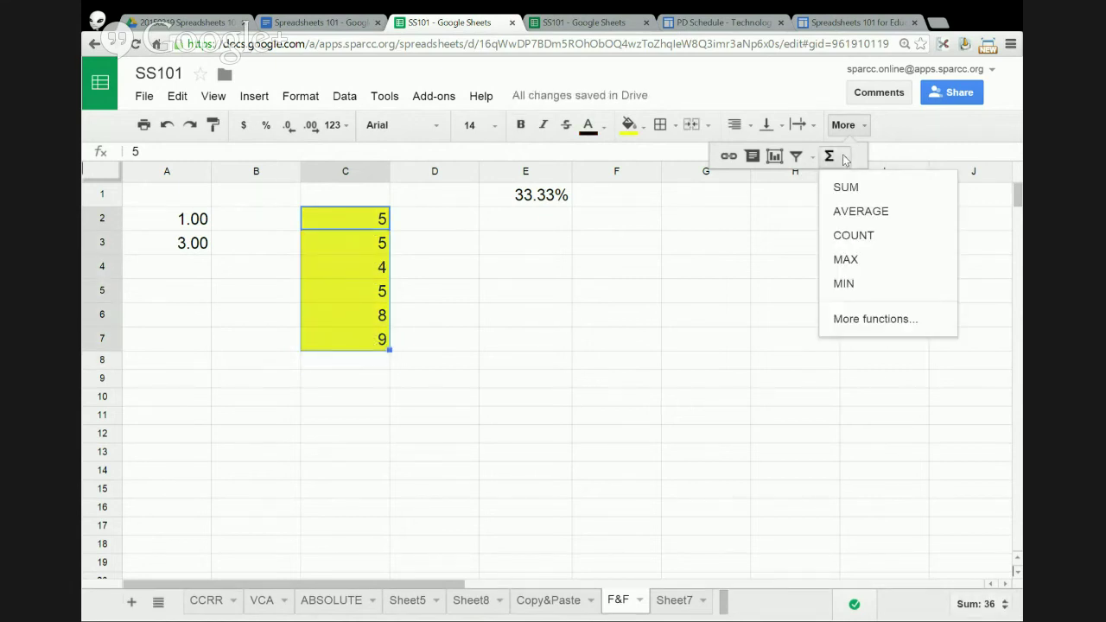
left_click(854, 210)
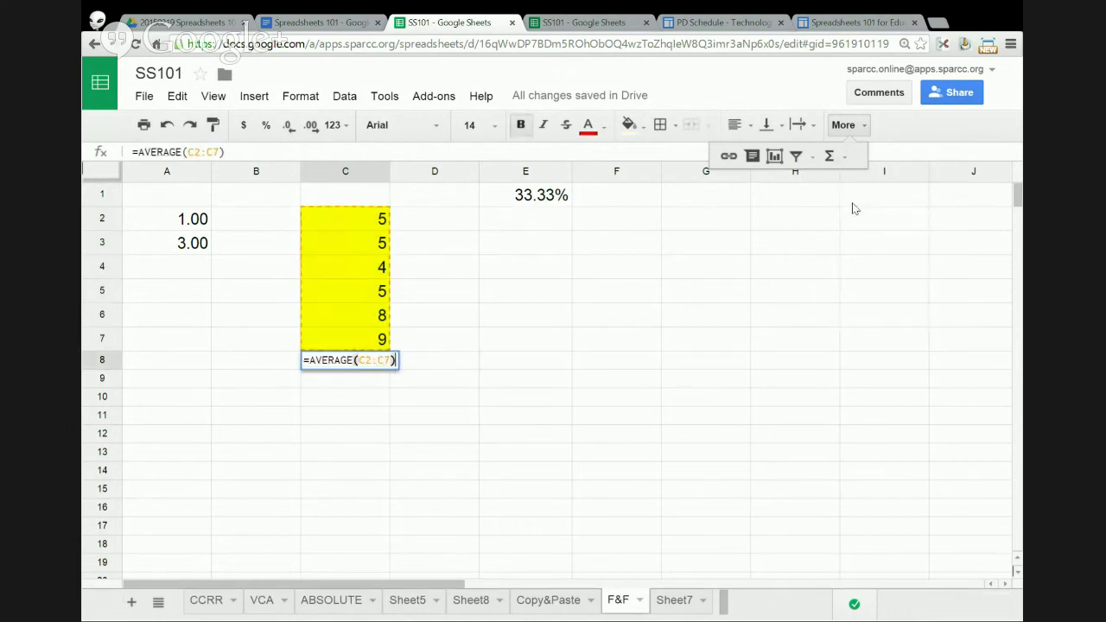
key("Return")
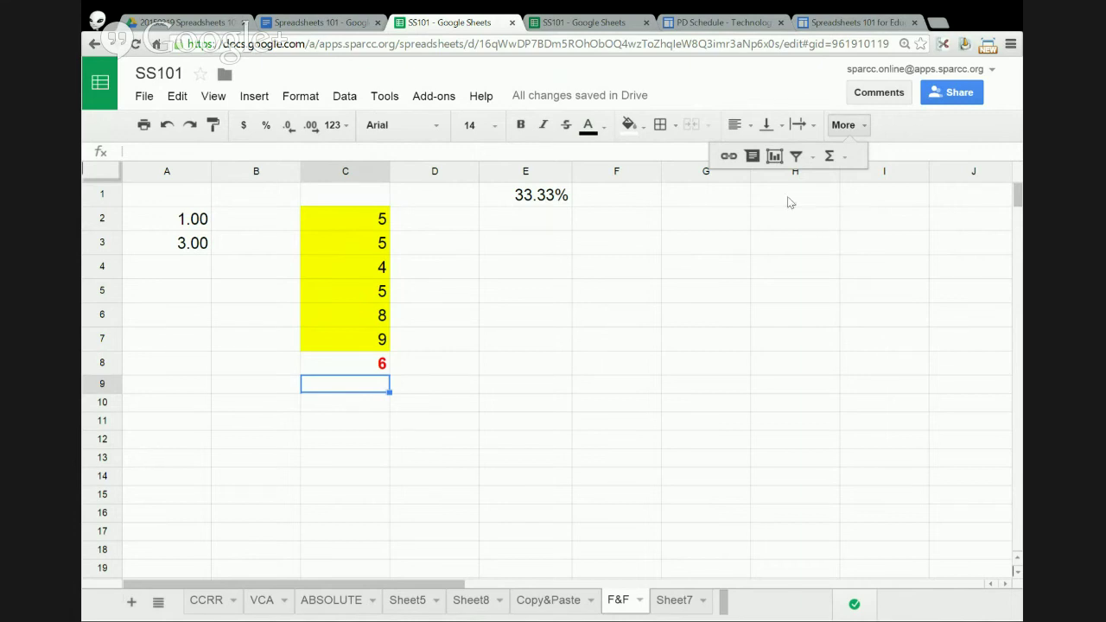
left_click_drag(159, 225, 627, 394)
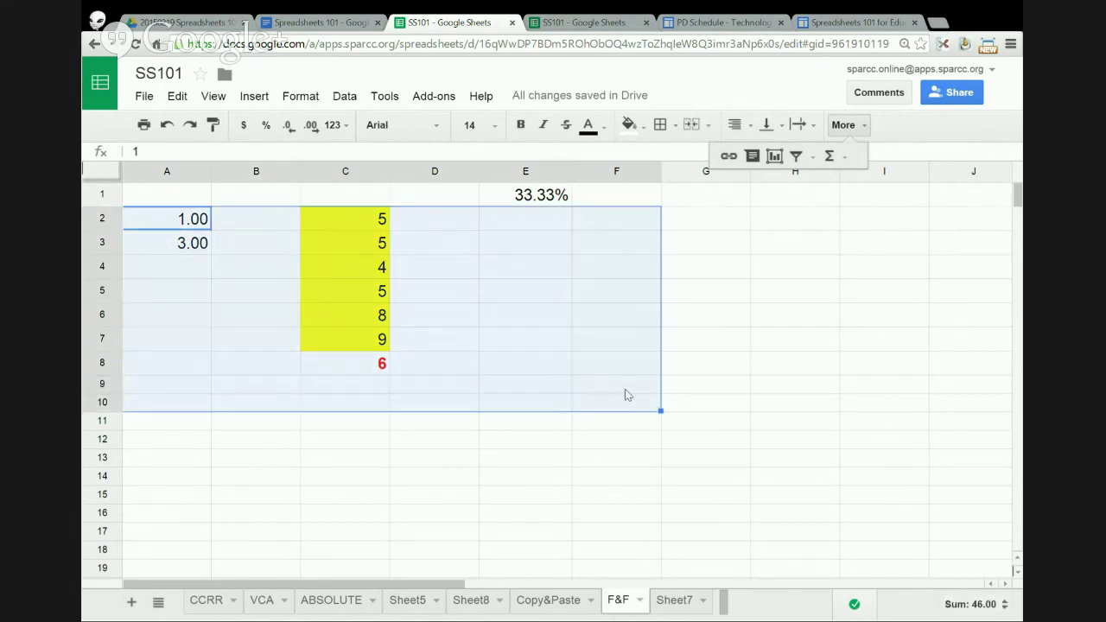
- Clear all contents of the sheet and reset the yellow fill colour
key("Delete")
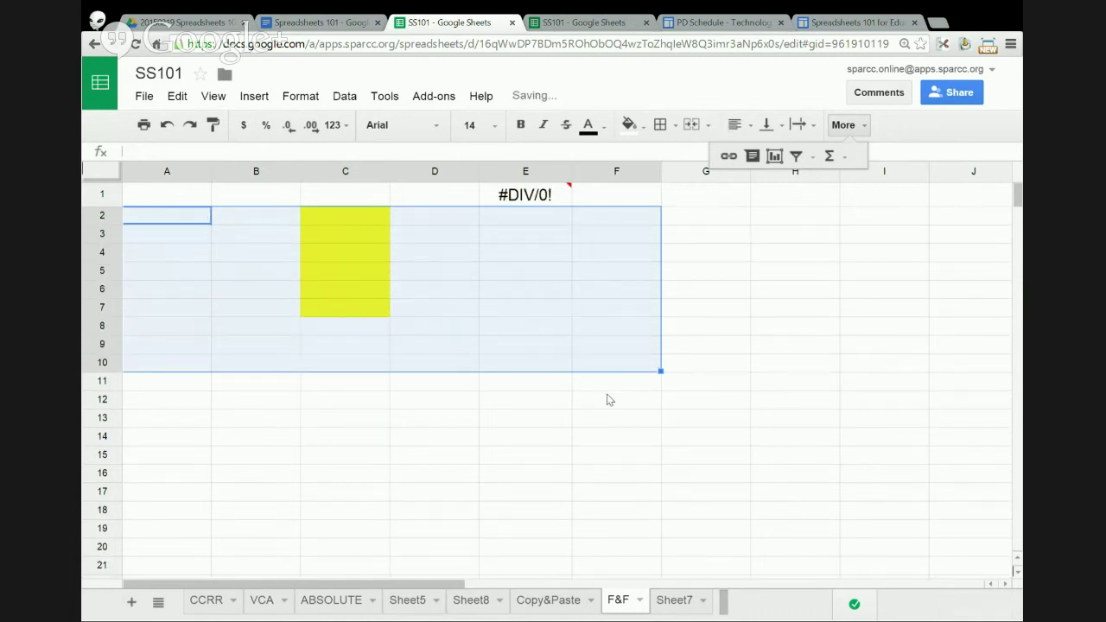
left_click(204, 223)
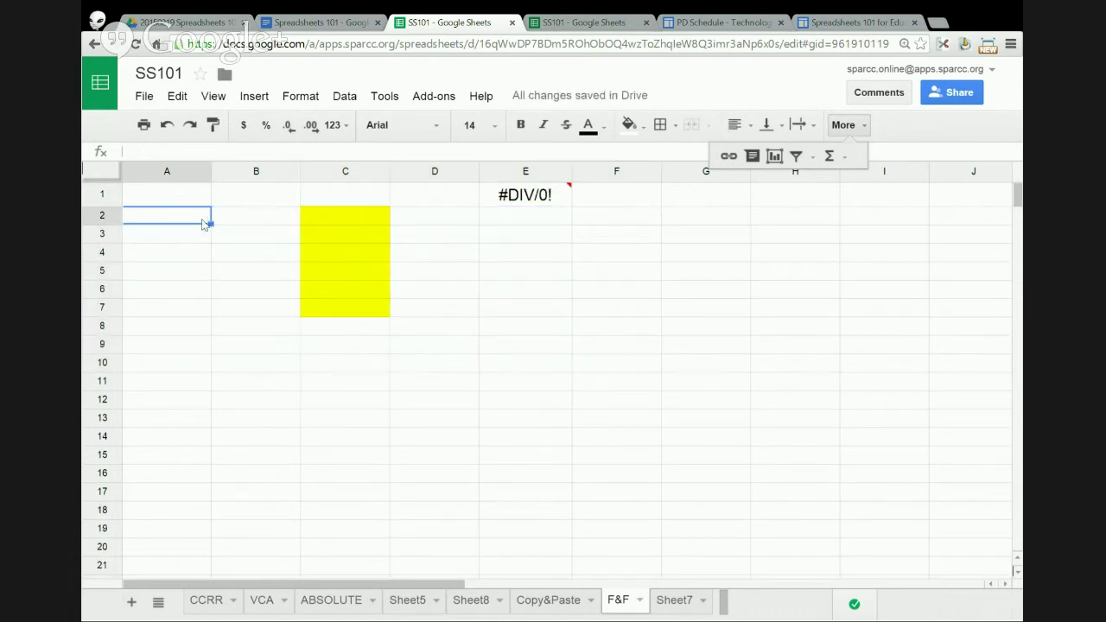
type("aNTHONY")
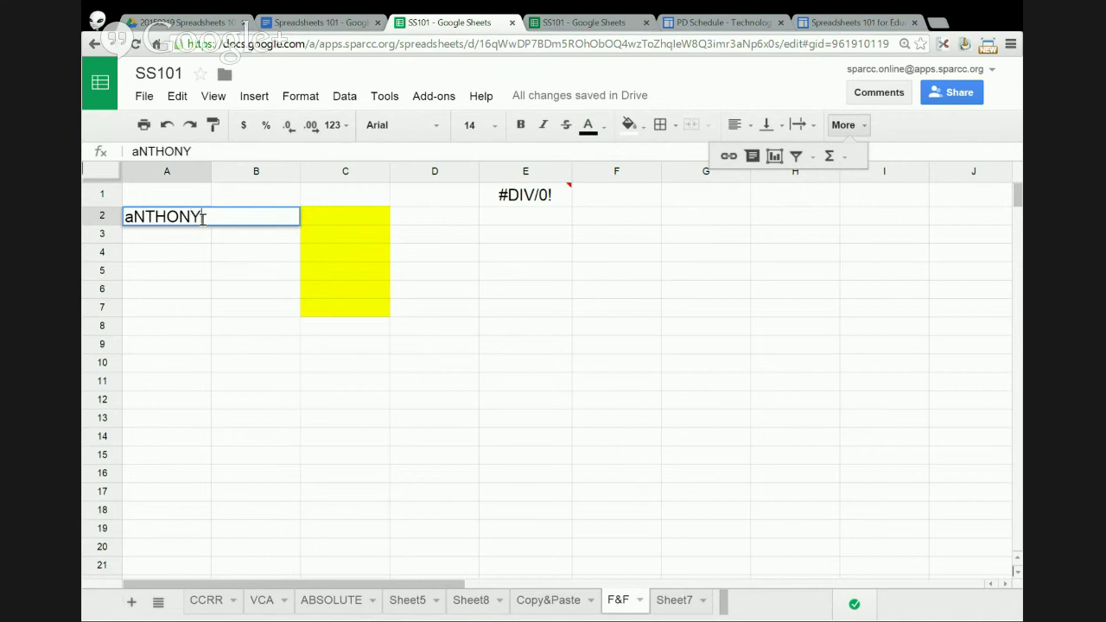
key("BackSpace")
key("BackSpace")
key("BackSpace")
key("BackSpace")
key("BackSpace")
key("BackSpace")
key("BackSpace")
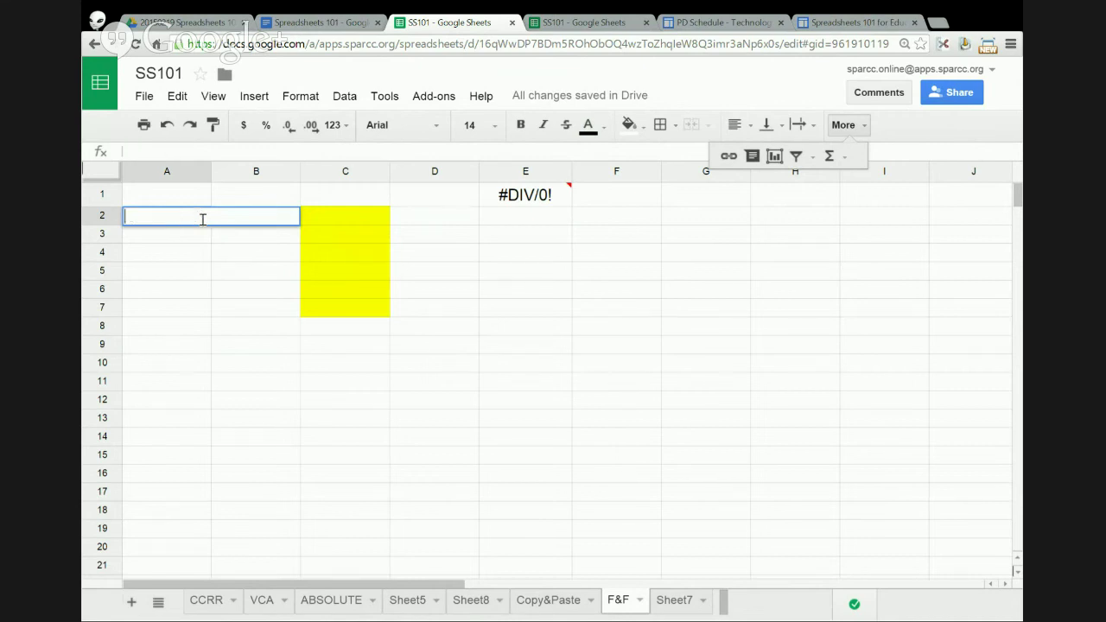
left_click(106, 174)
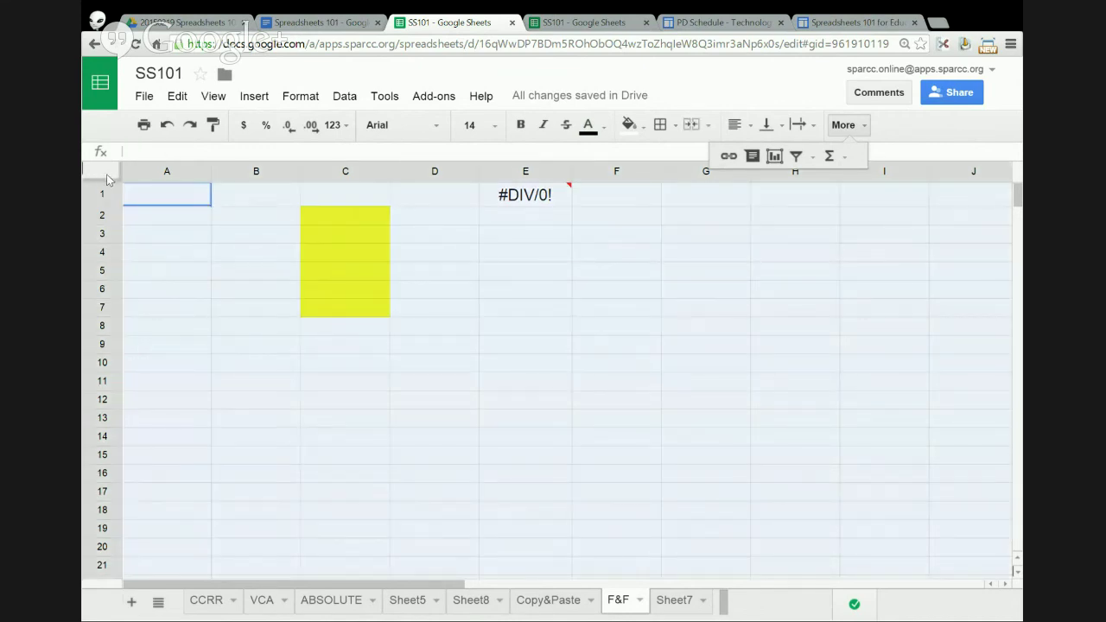
key("Delete")
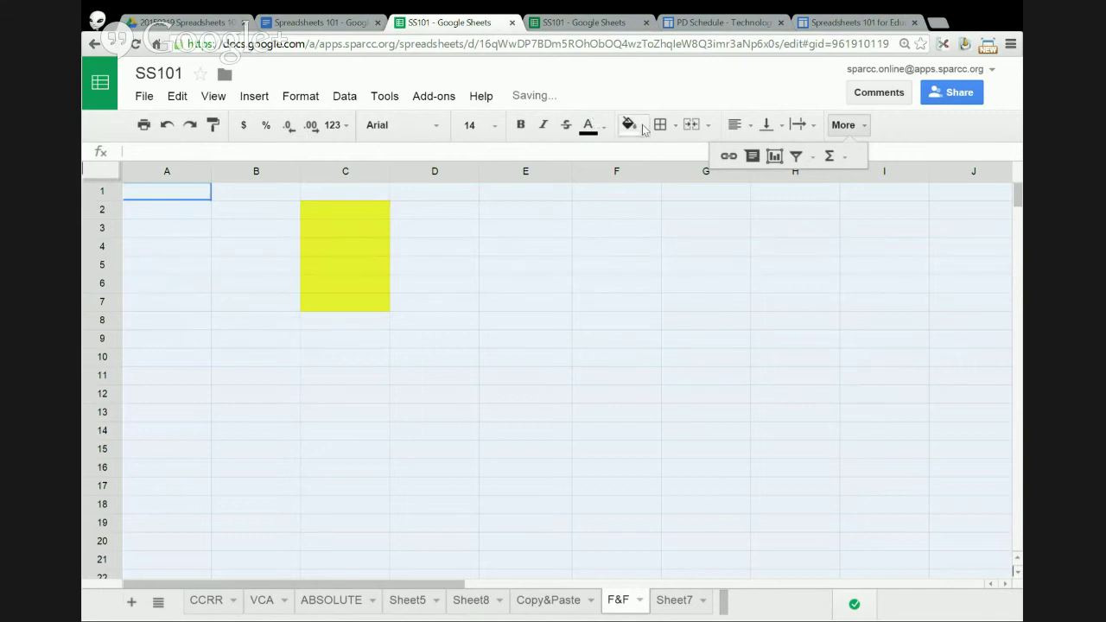
left_click(643, 129)
left_click(667, 158)
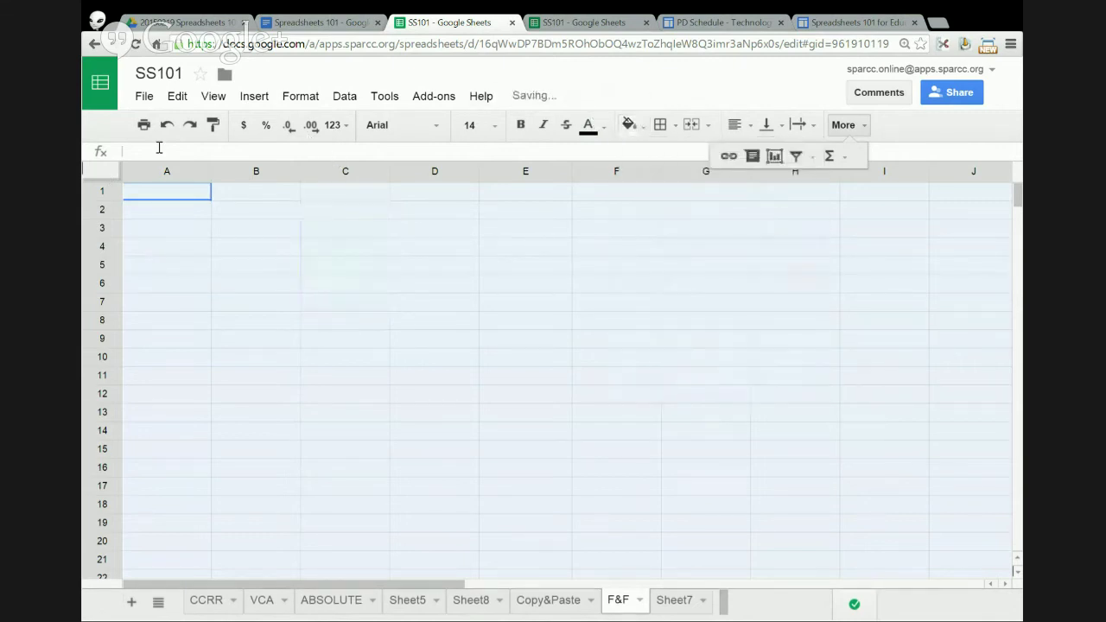
- Type a first name in B5 and a last name in C5
left_click(256, 267)
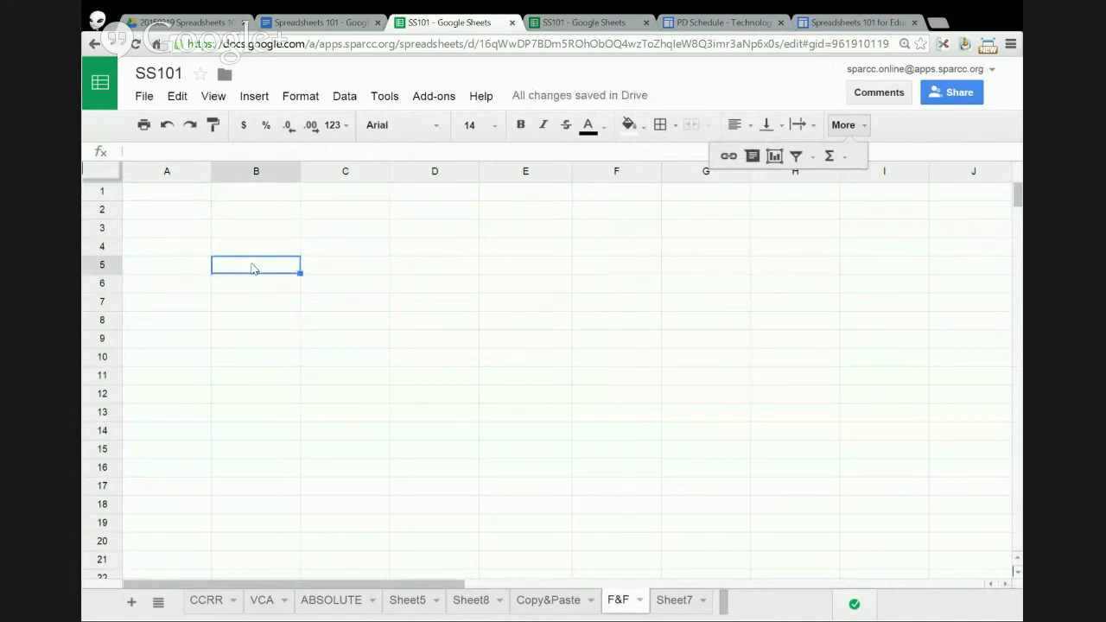
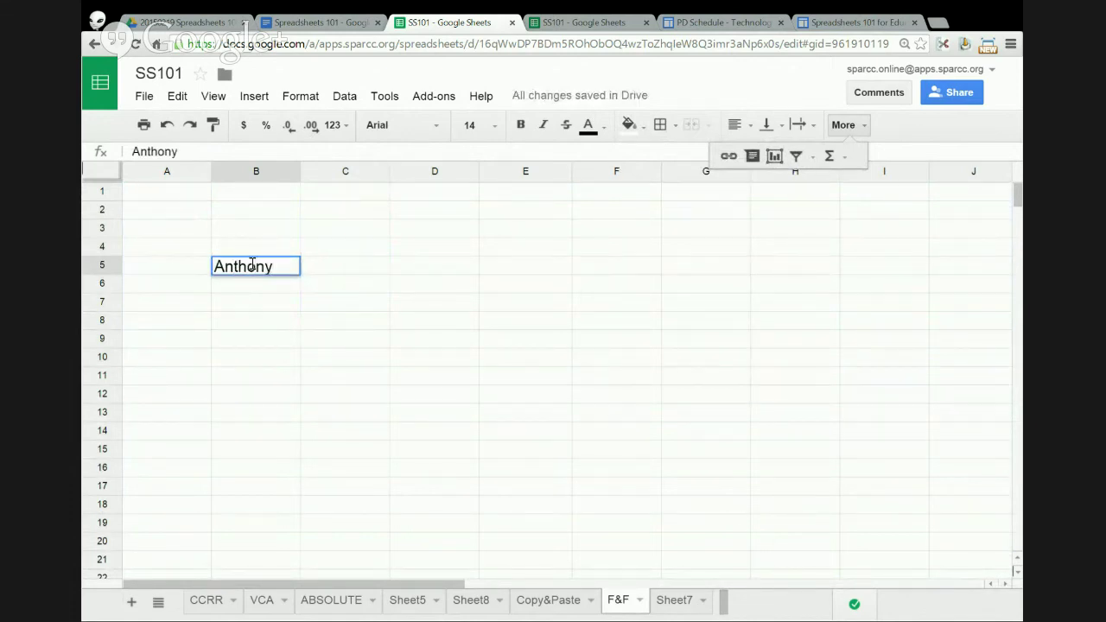
key("Tab")
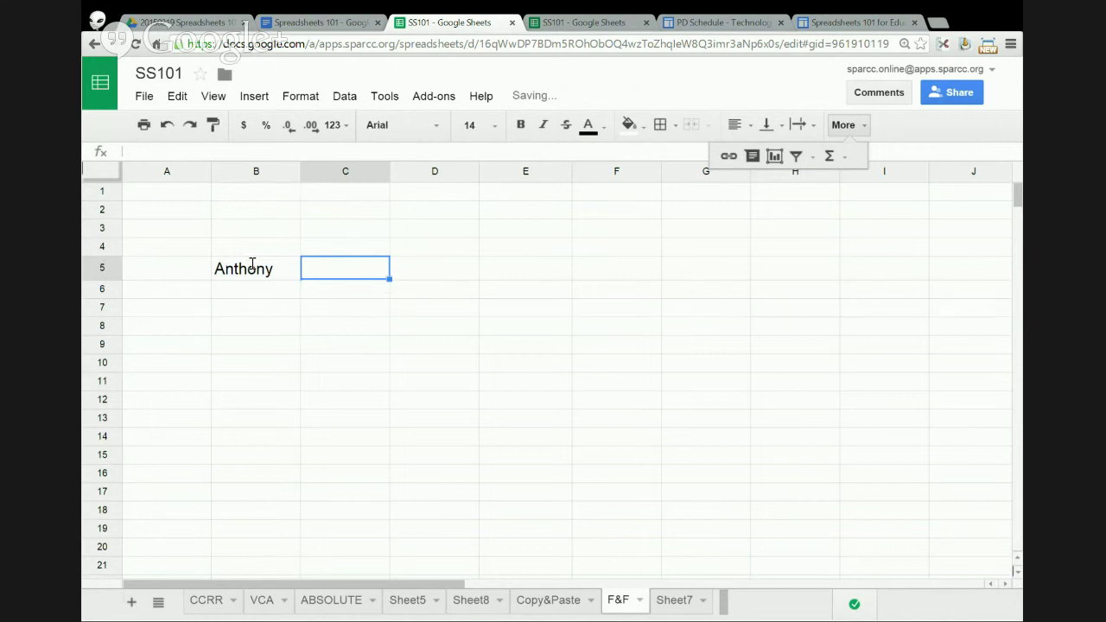
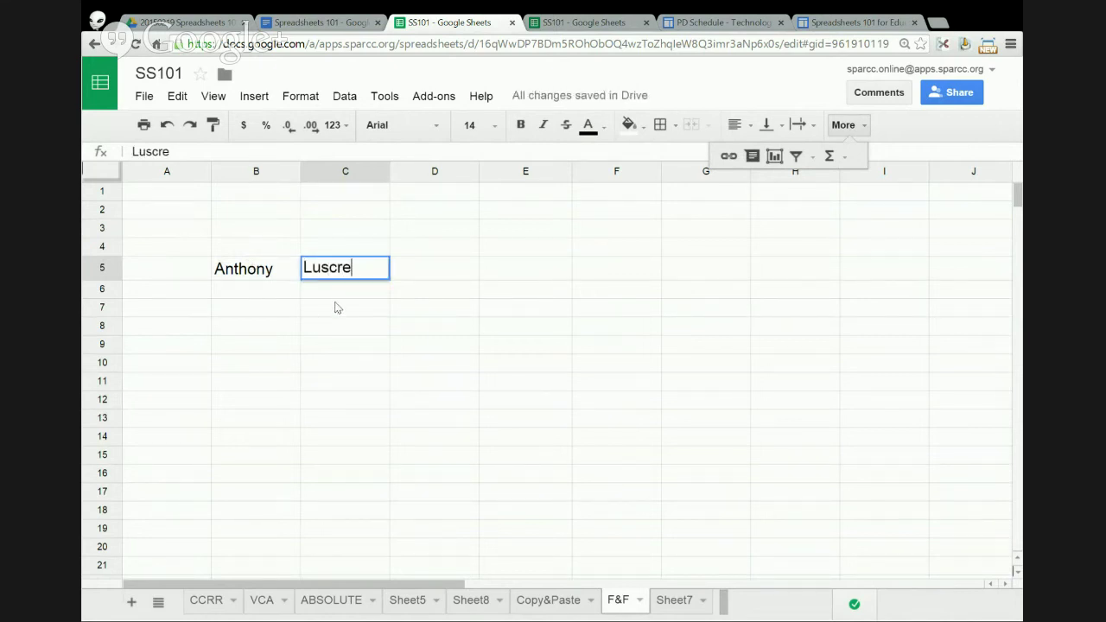
left_click(361, 299)
left_click(422, 279)
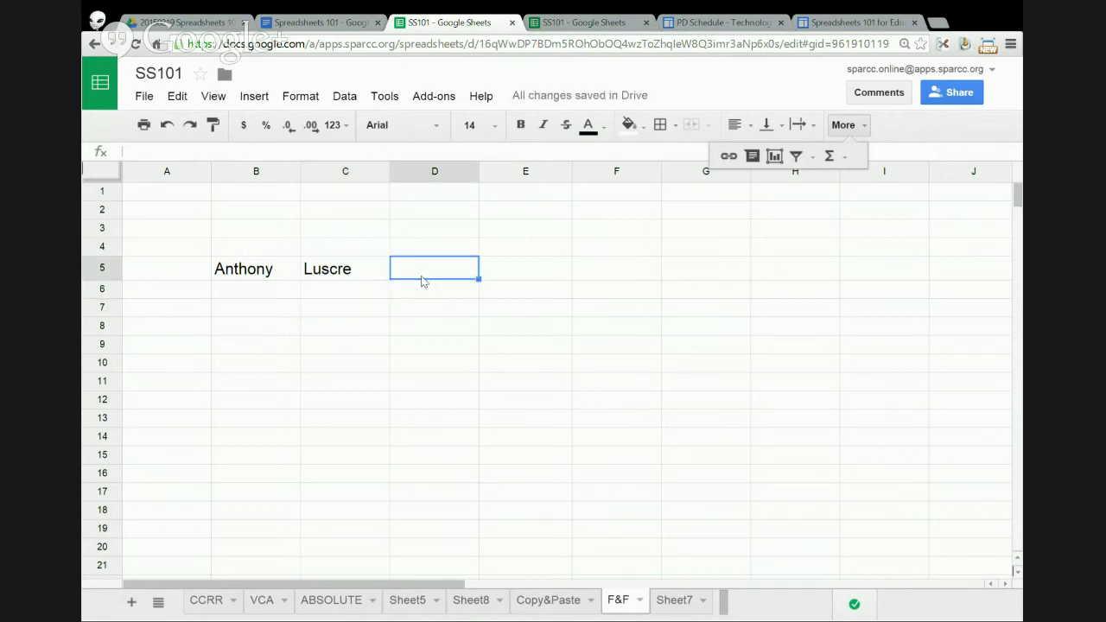
left_click(225, 154)
- Enter =CONCATENATE(B5:C5) in D5 and auto-fit column D to the joined name
type("=c")
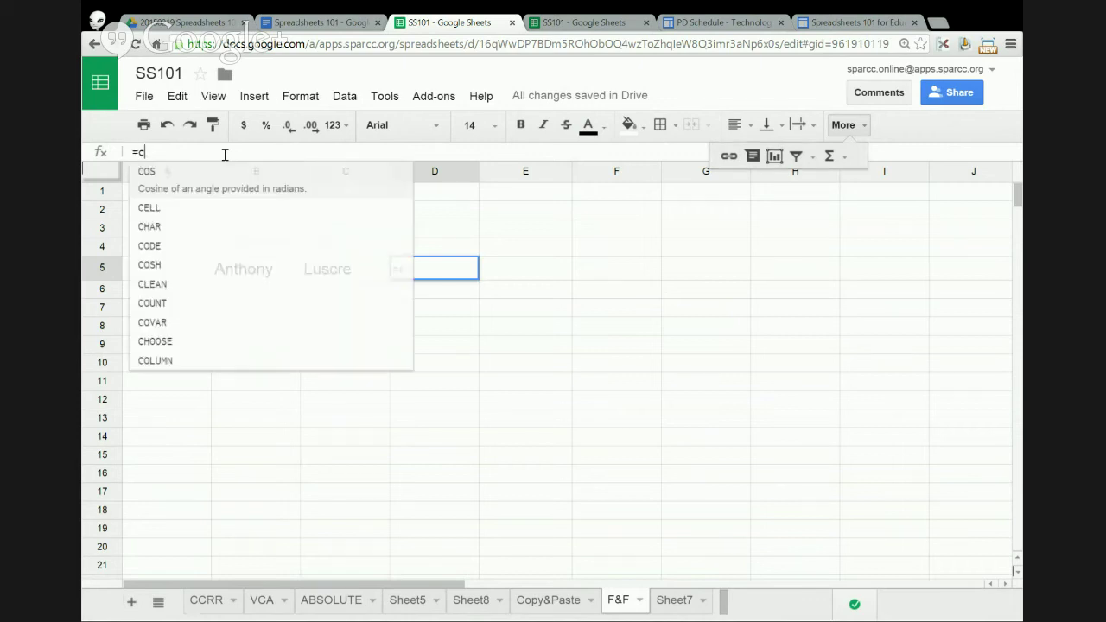
type("onc")
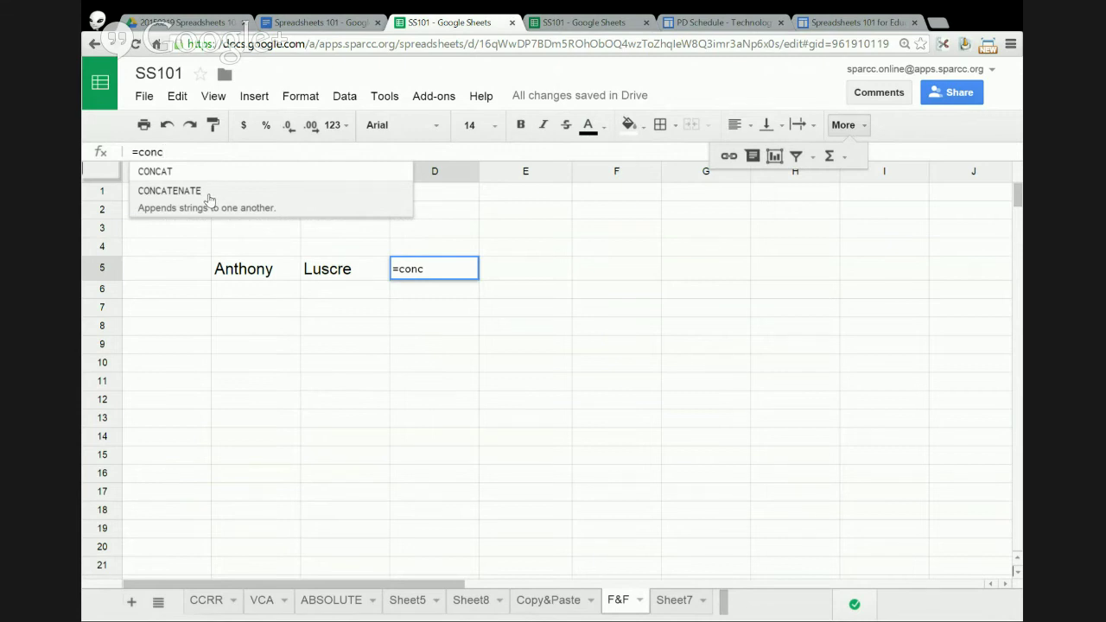
left_click(209, 190)
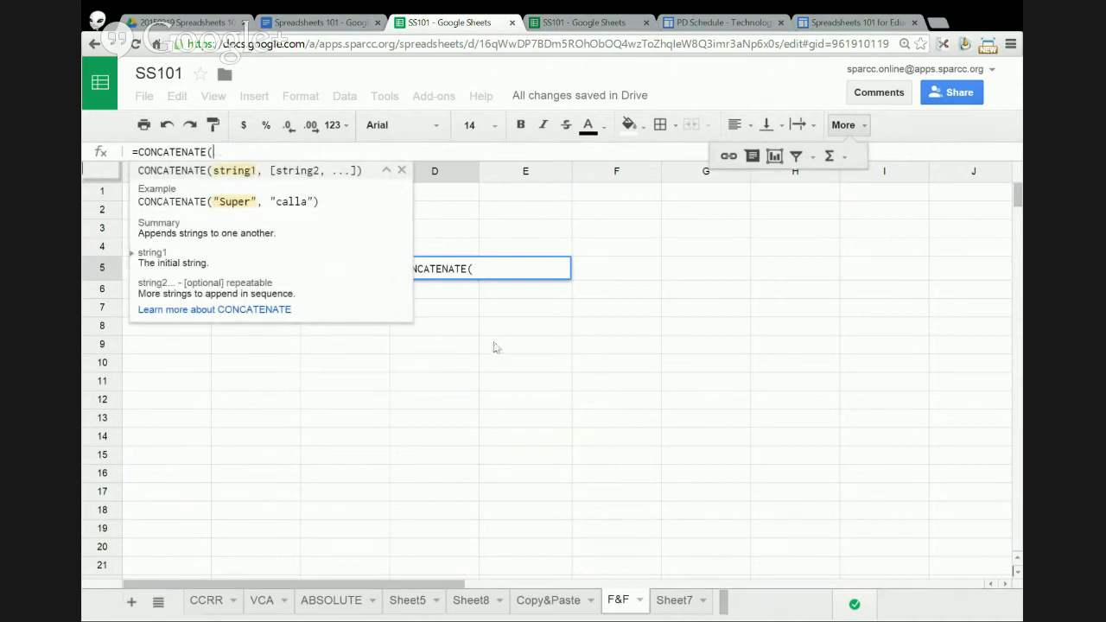
left_click(481, 269)
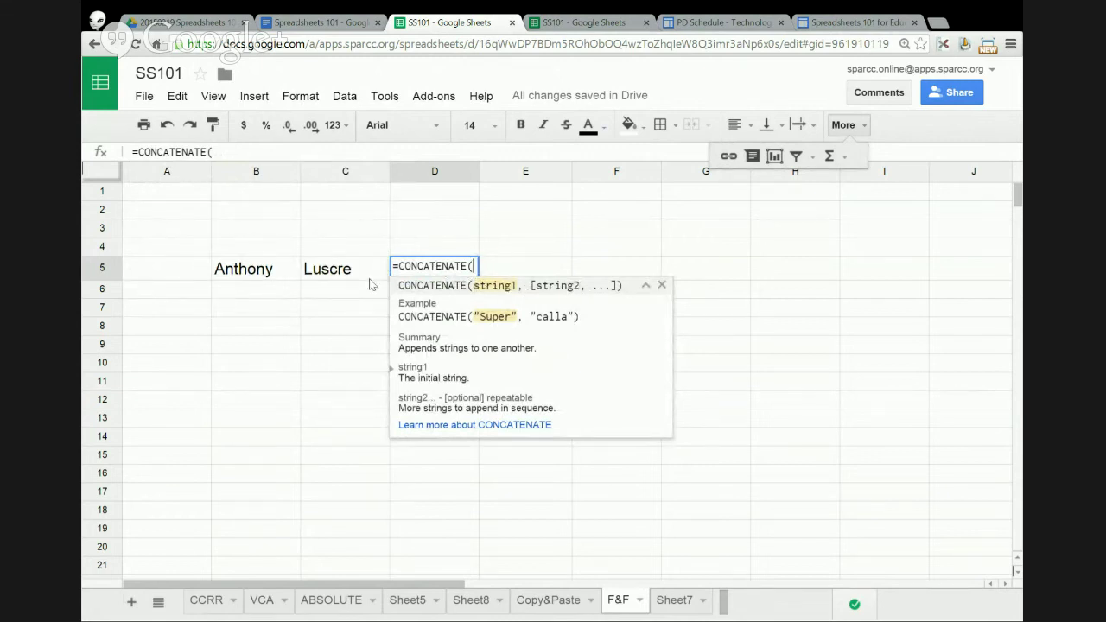
left_click_drag(245, 274, 331, 276)
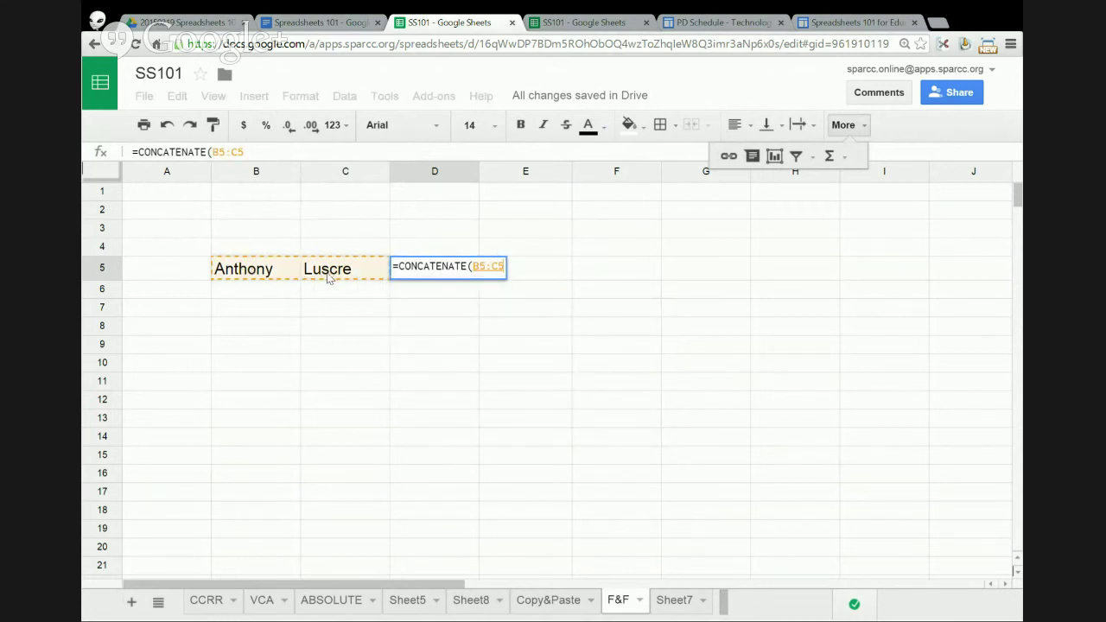
key("Return")
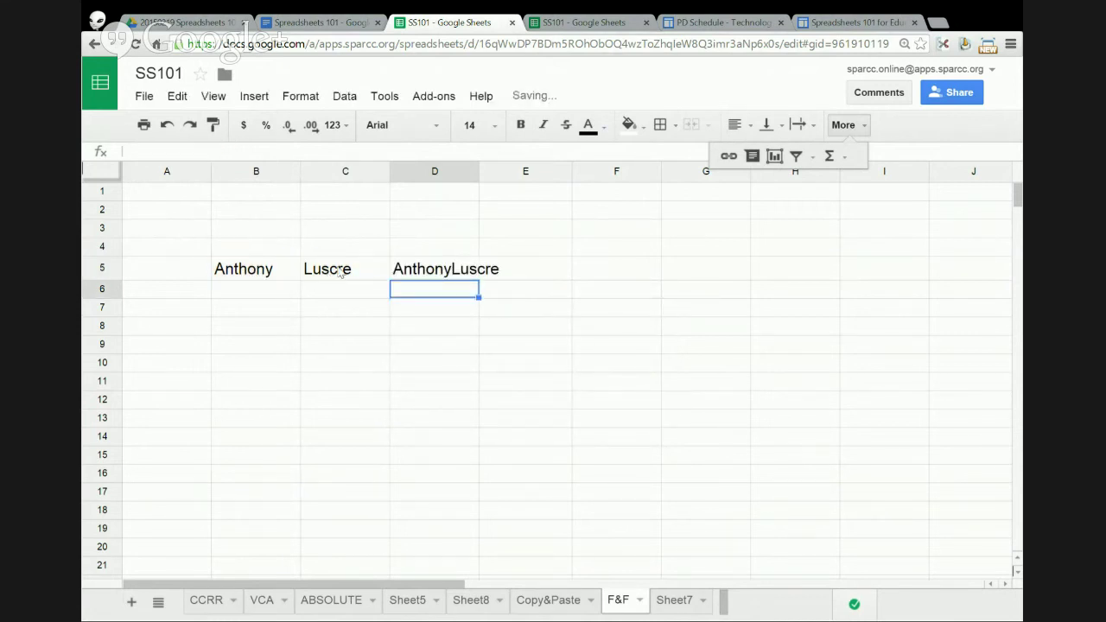
double_click(476, 171)
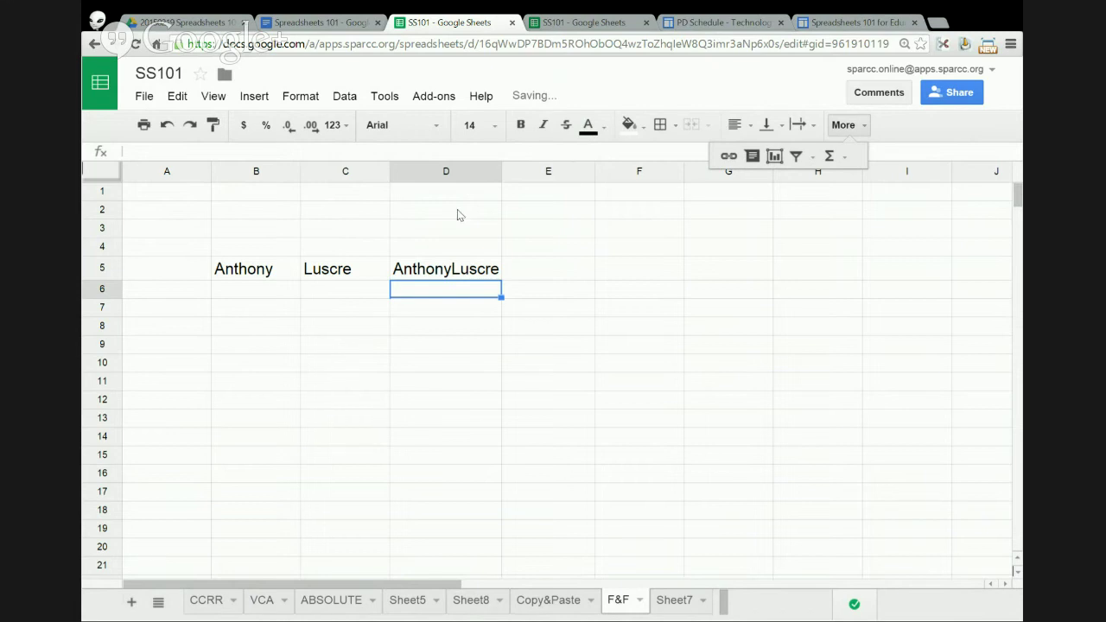
left_click(448, 273)
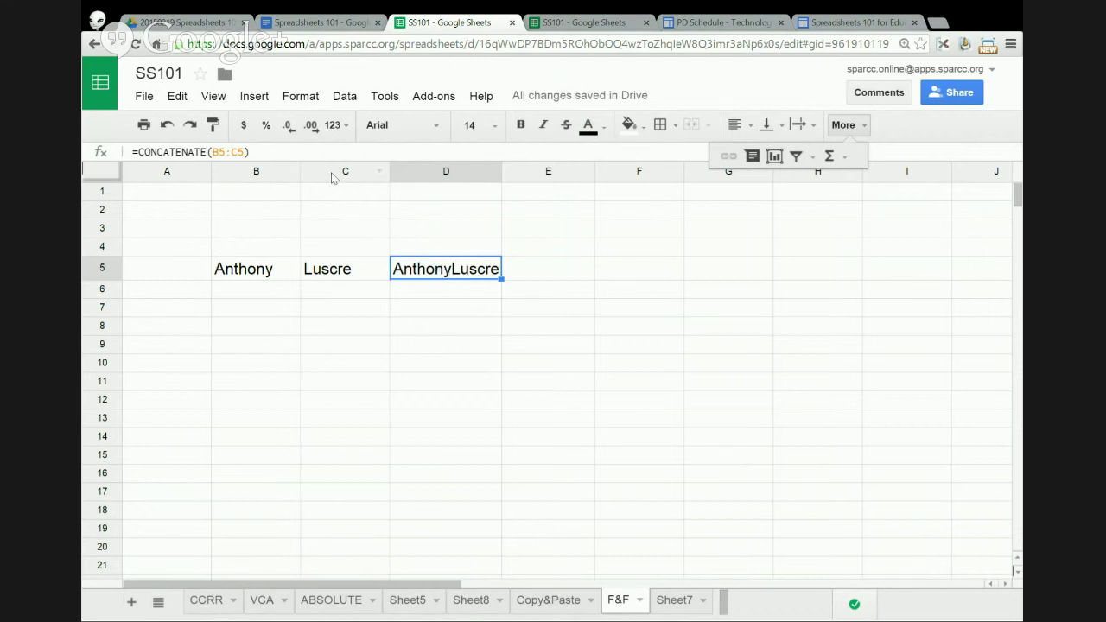
- Replace D5's formula with =B5&C5, joining the first and last names
left_click(252, 151)
left_click_drag(252, 151, 149, 151)
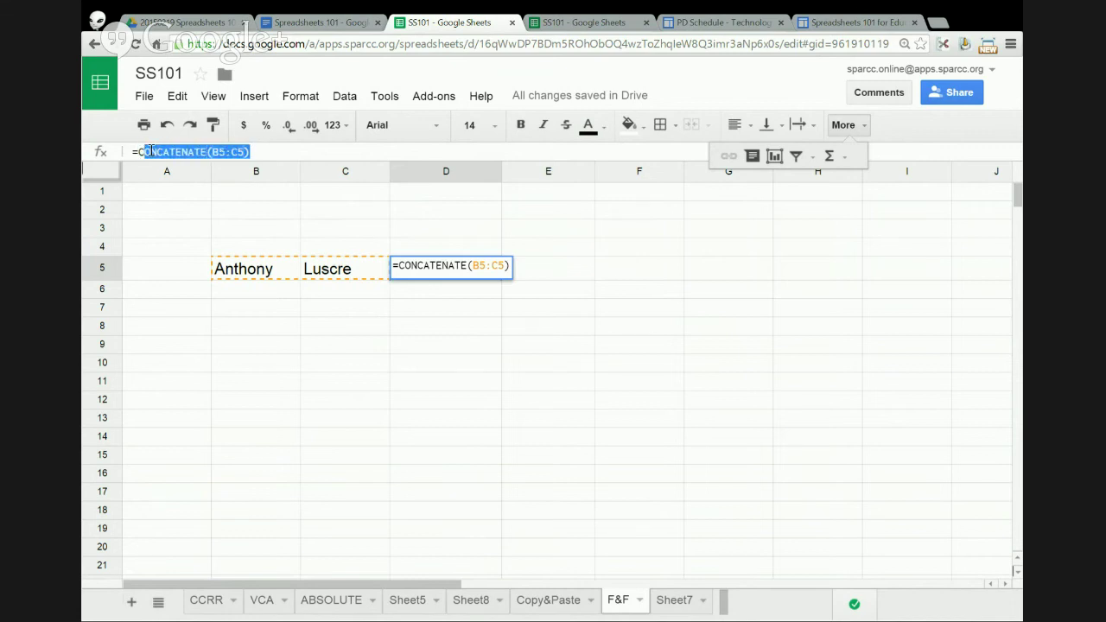
type("c")
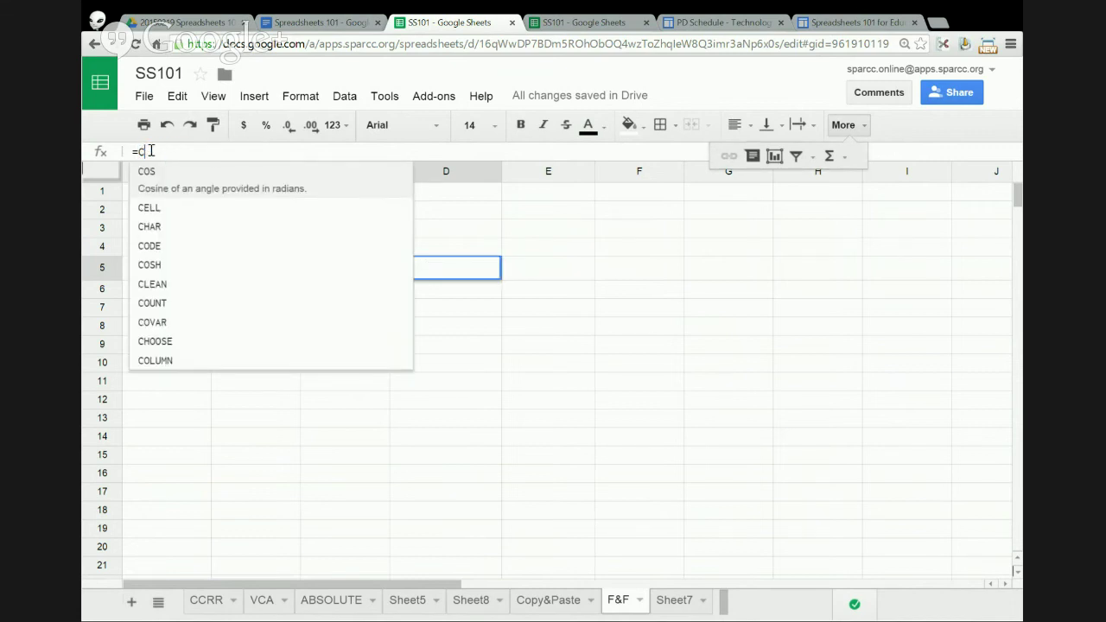
key("BackSpace")
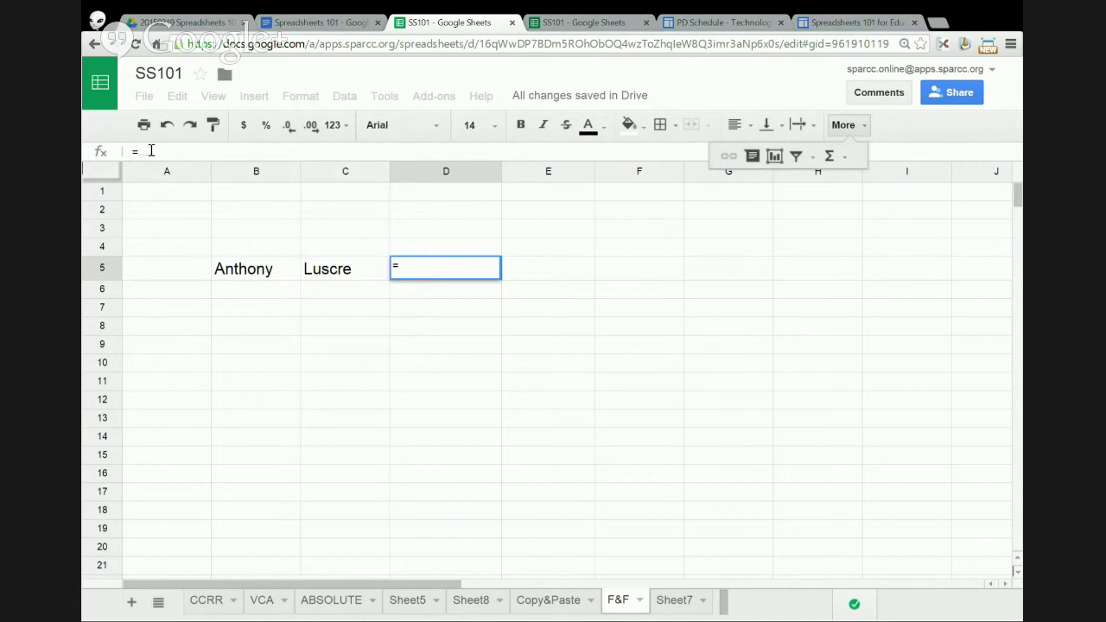
left_click(271, 273)
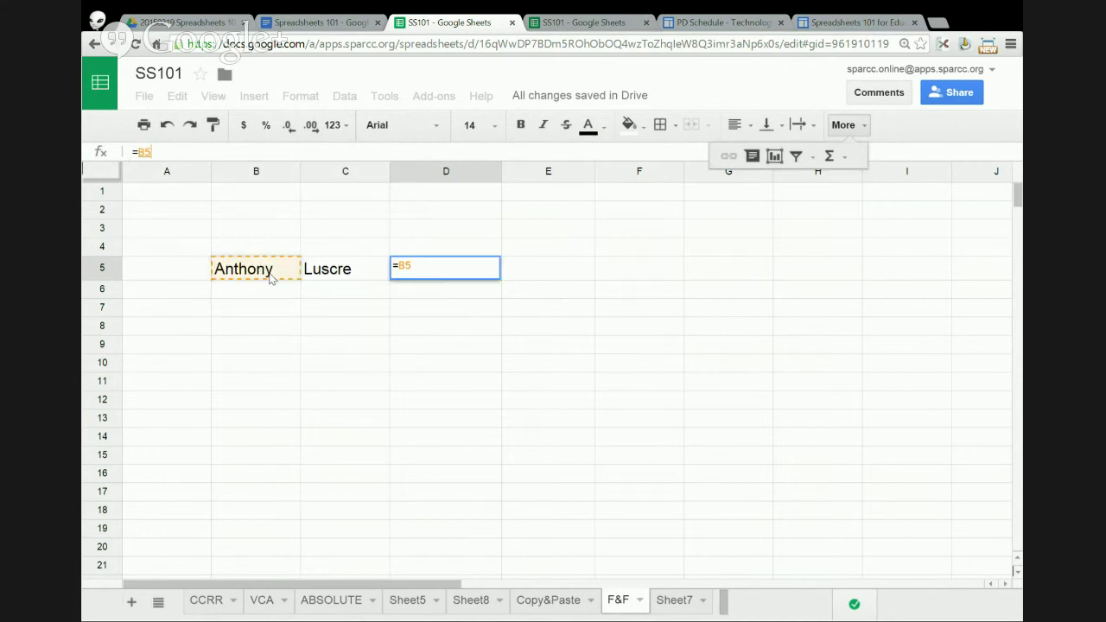
type("&")
left_click(343, 273)
key("Return")
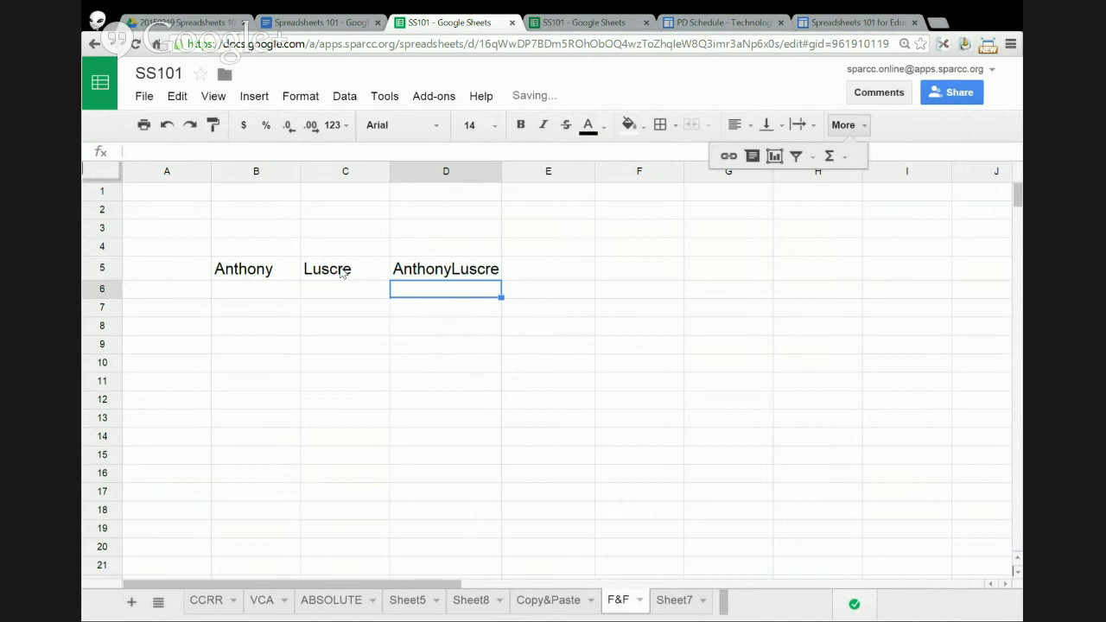
left_click(436, 275)
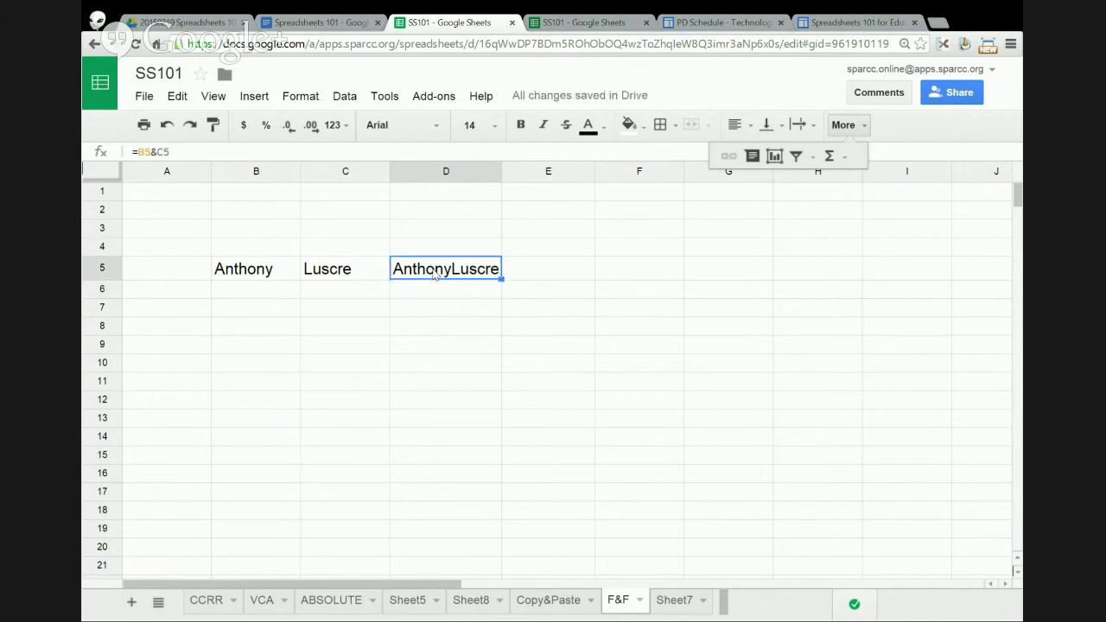
- Add a space so D5 reads =B5&" "&C5, and auto-fit column D
left_click(158, 152)
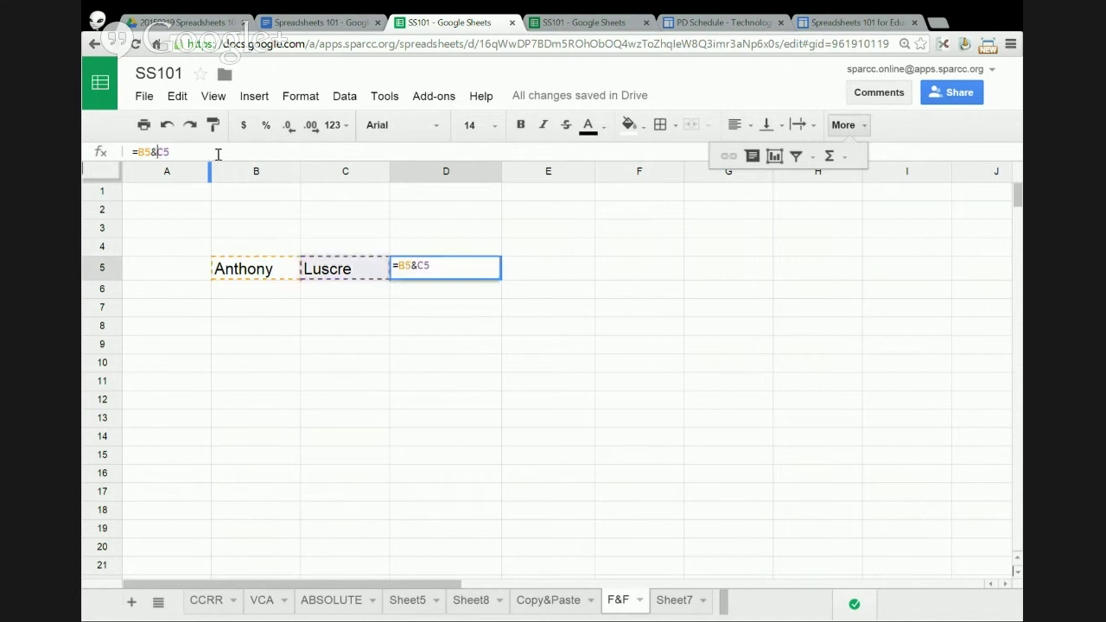
type("\"")
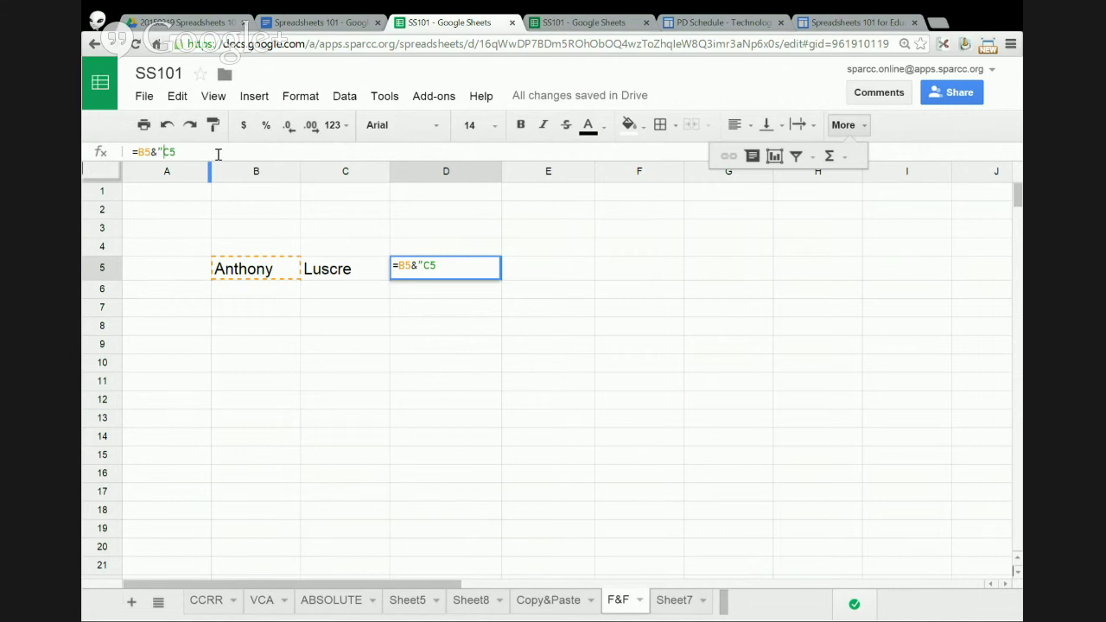
type(" \"")
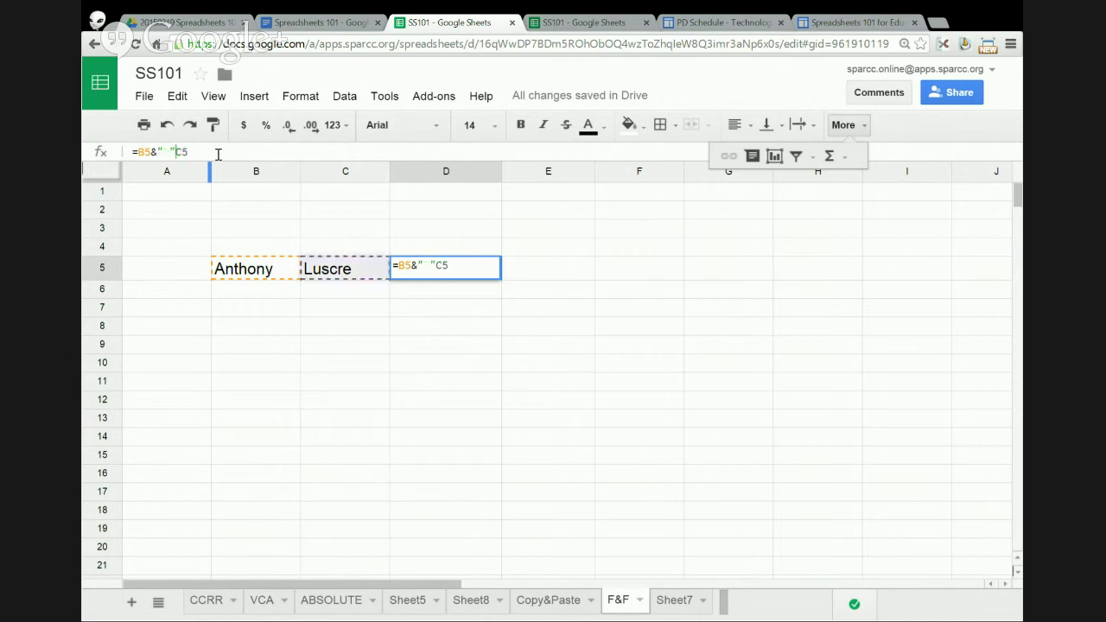
type("&")
key("Return")
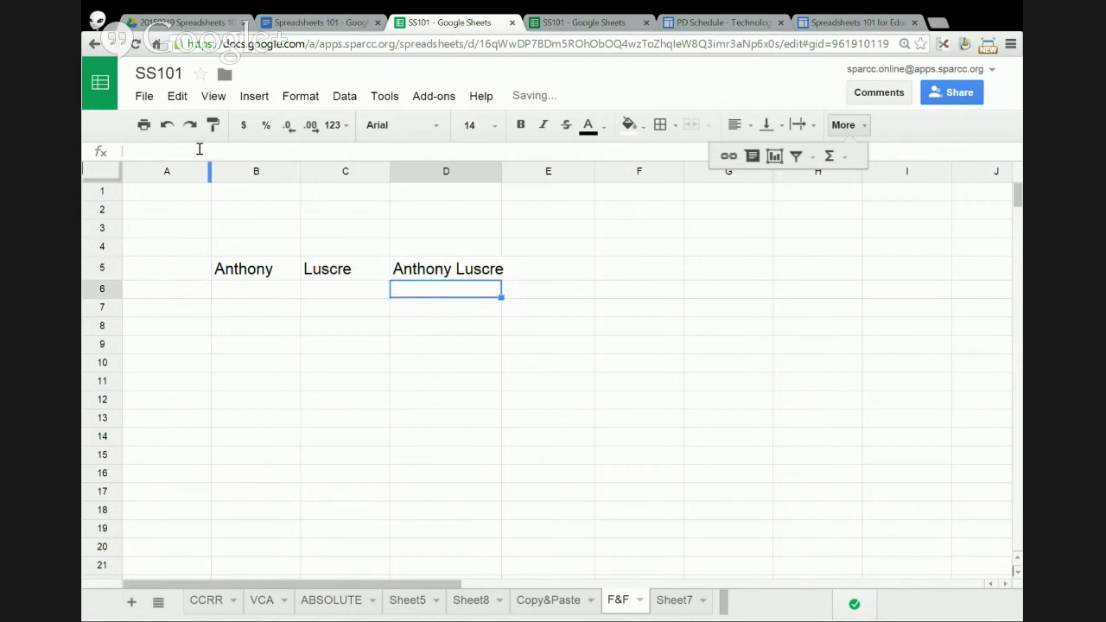
double_click(499, 167)
left_click(480, 271)
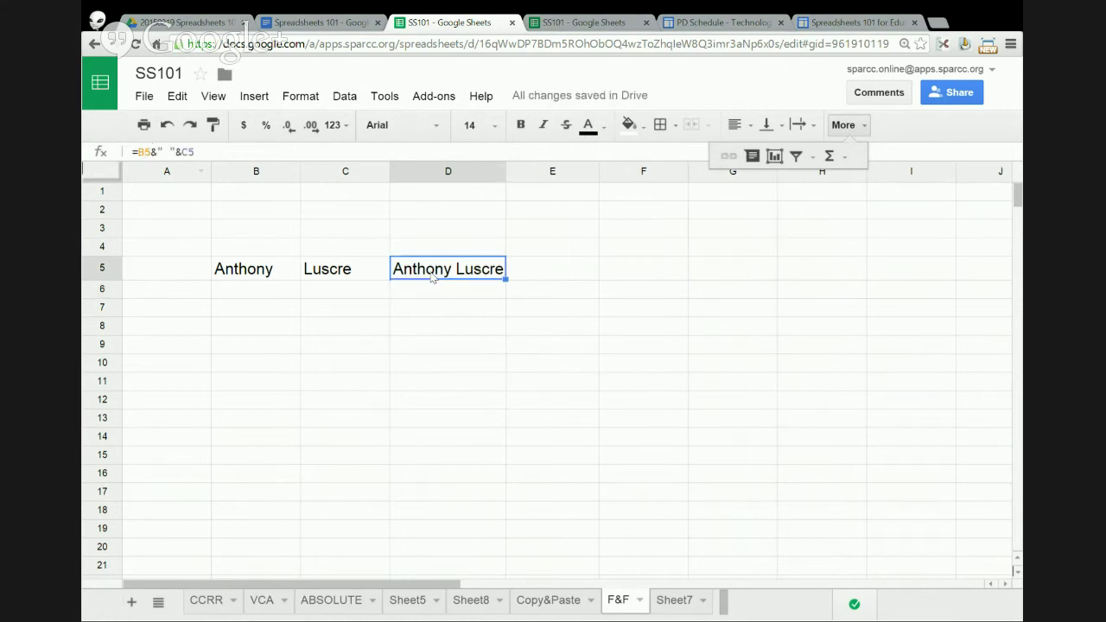
left_click_drag(137, 151, 230, 151)
- Rewrite D5 as =C5&", "&B5 to show surname, comma, first name; auto-fit column D
key("BackSpace")
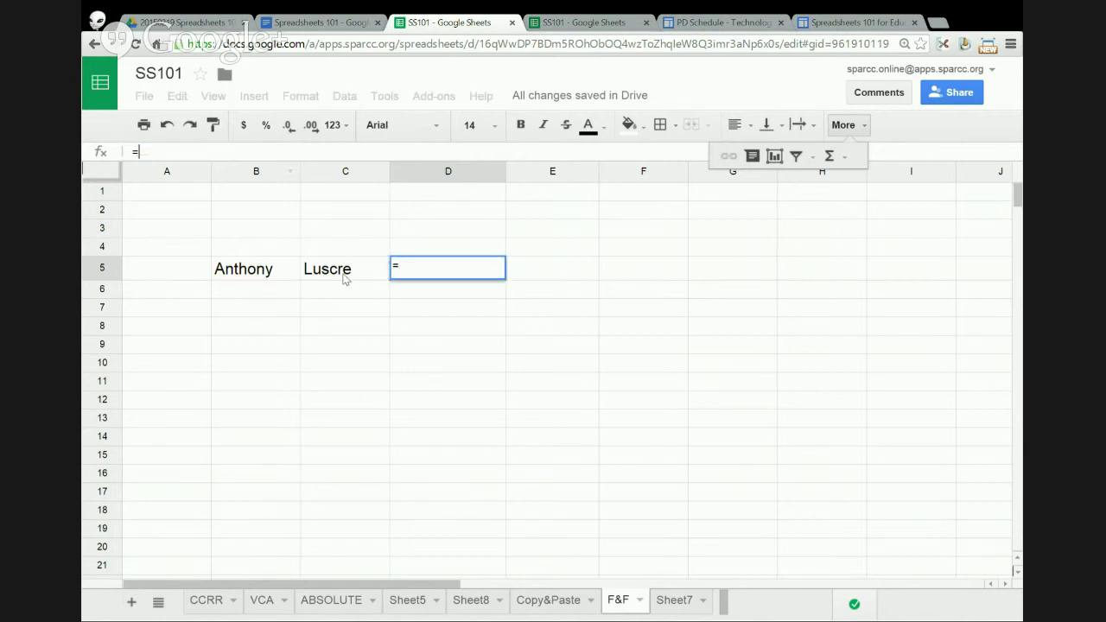
left_click(342, 277)
type("&\",")
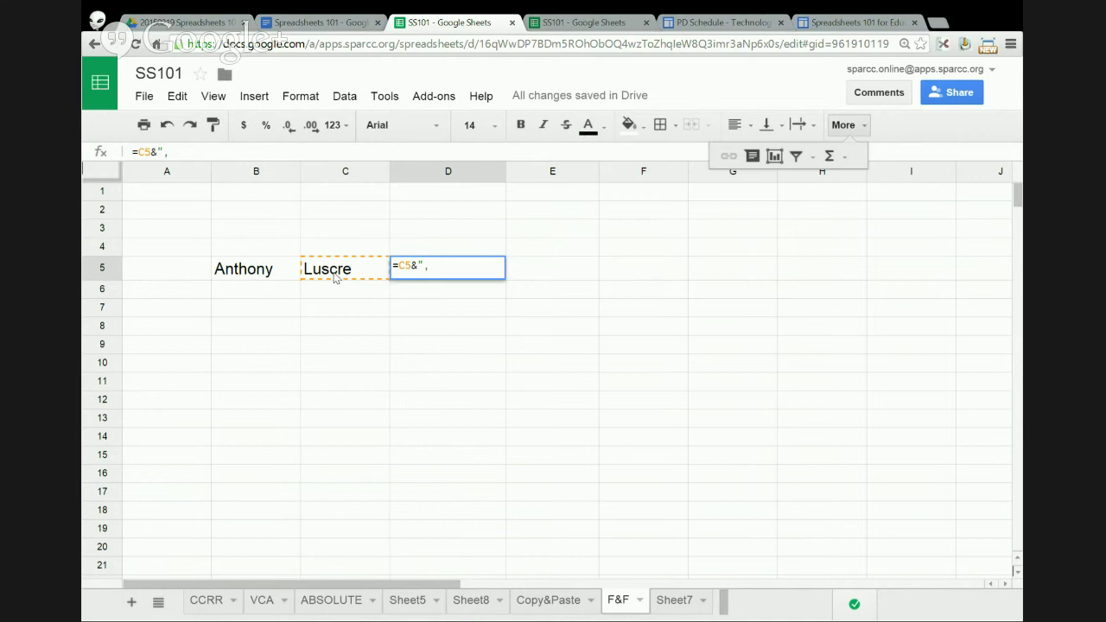
type("\"&")
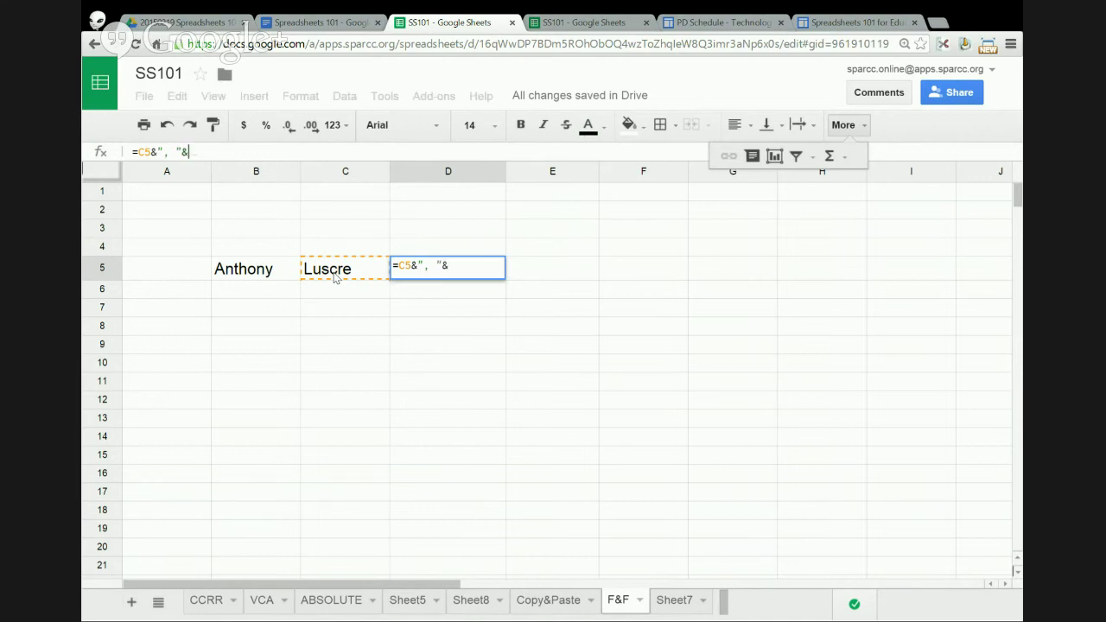
left_click(260, 275)
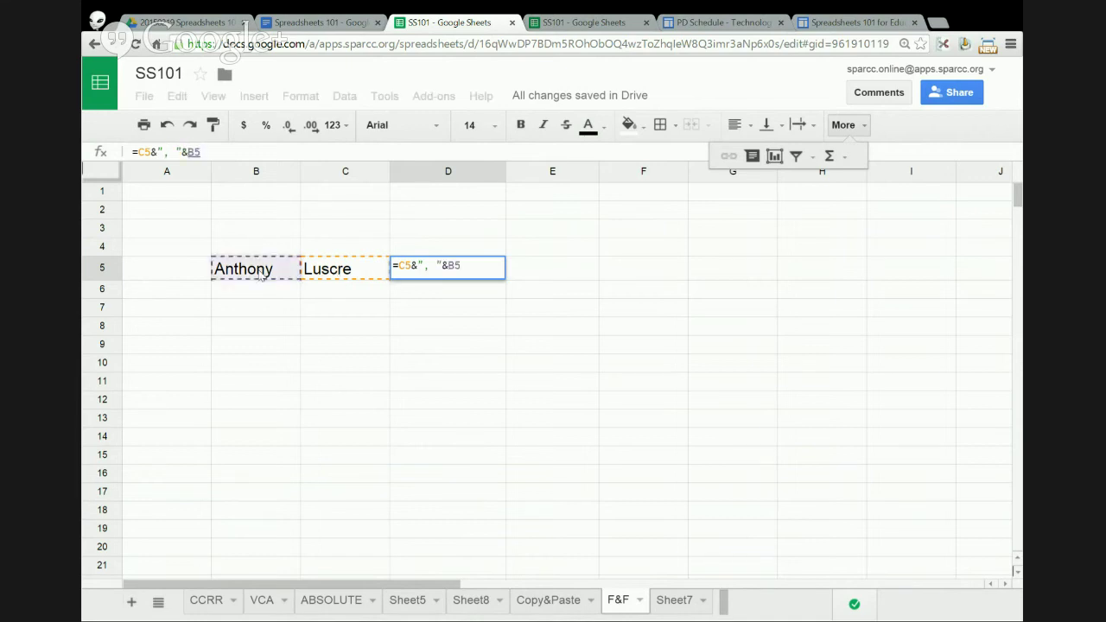
key("Return")
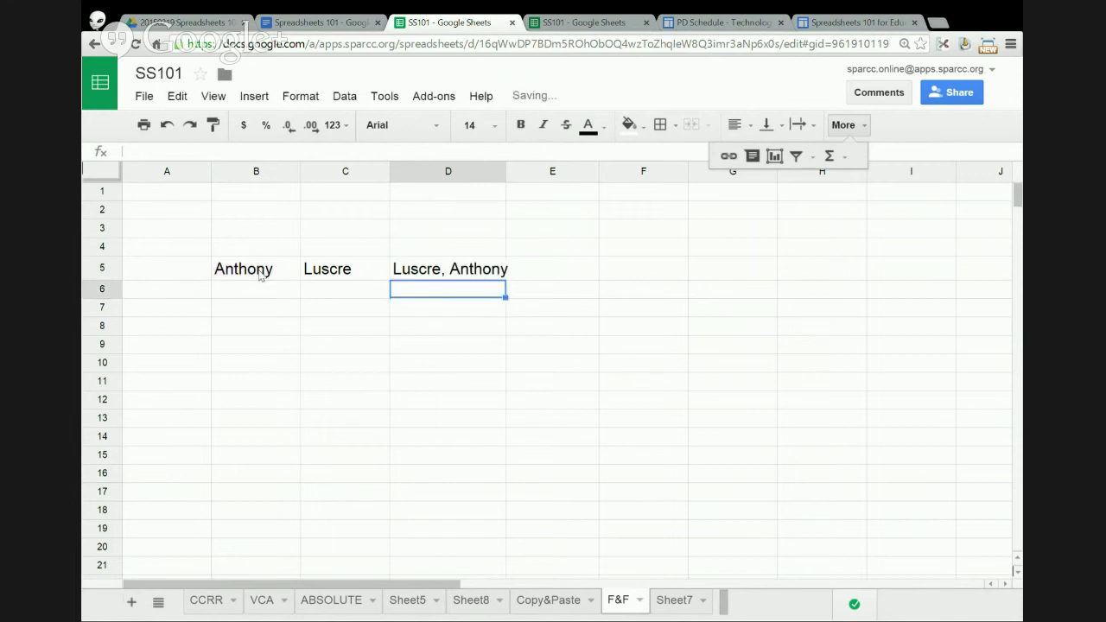
double_click(506, 171)
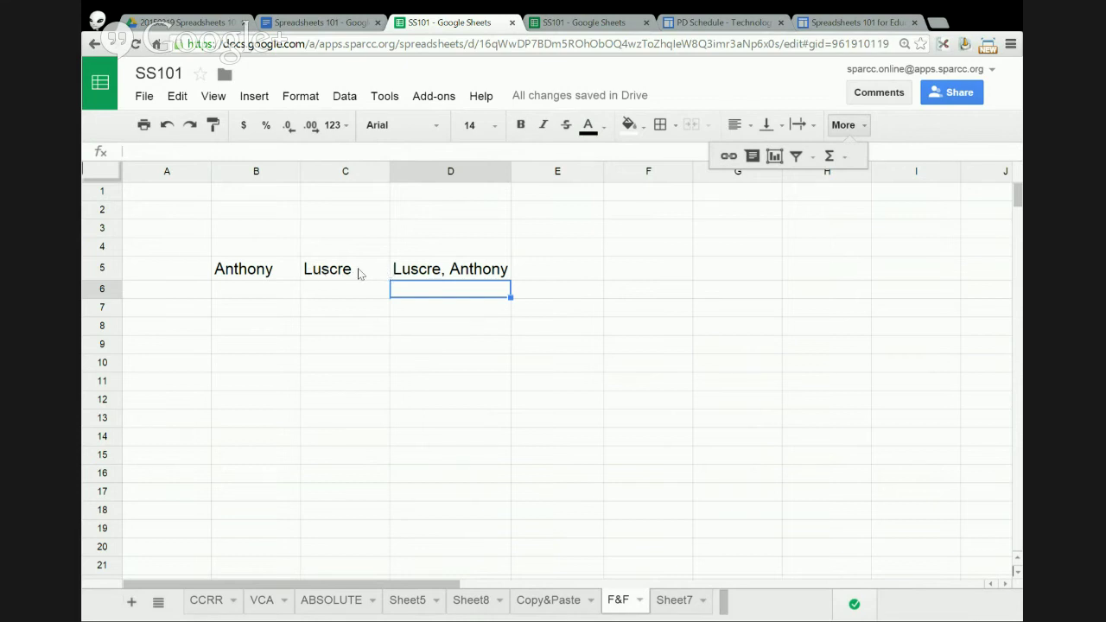
left_click(458, 171)
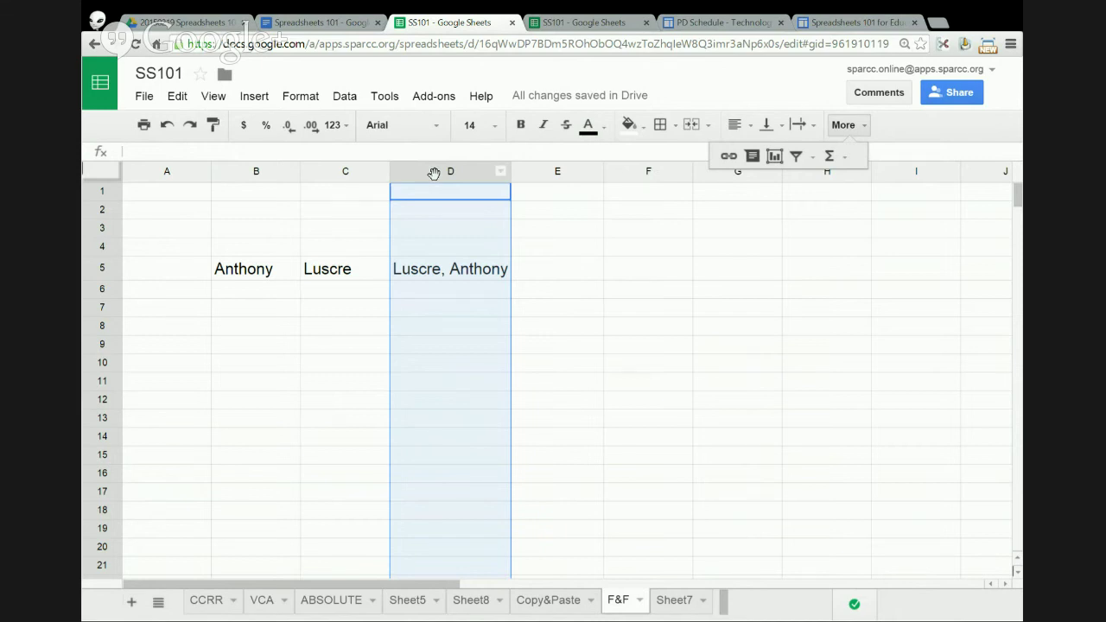
left_click(539, 277)
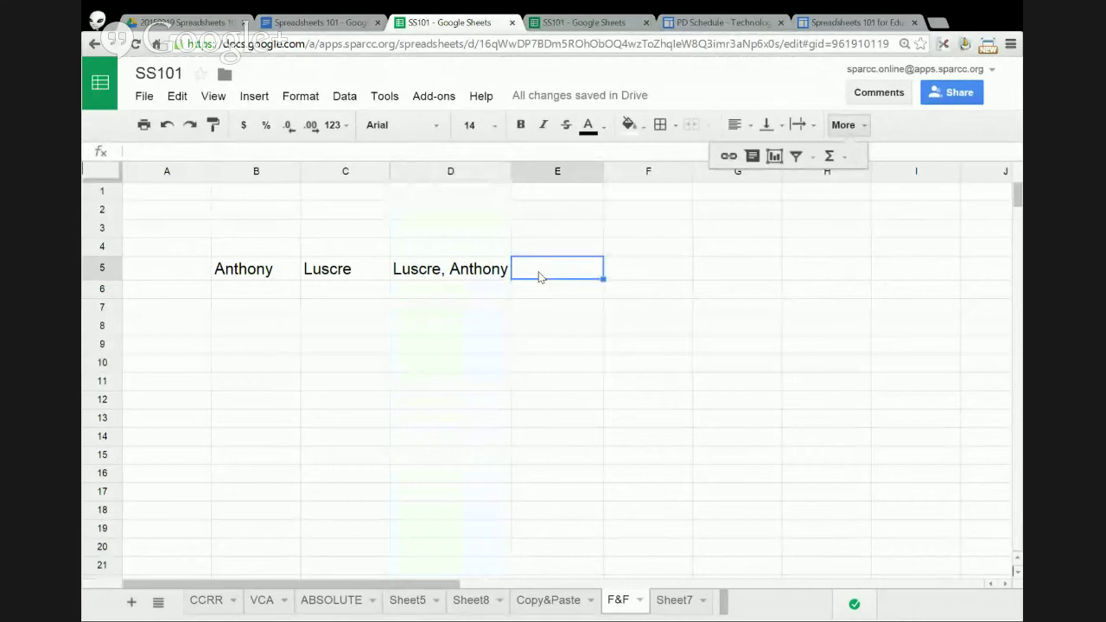
type("=")
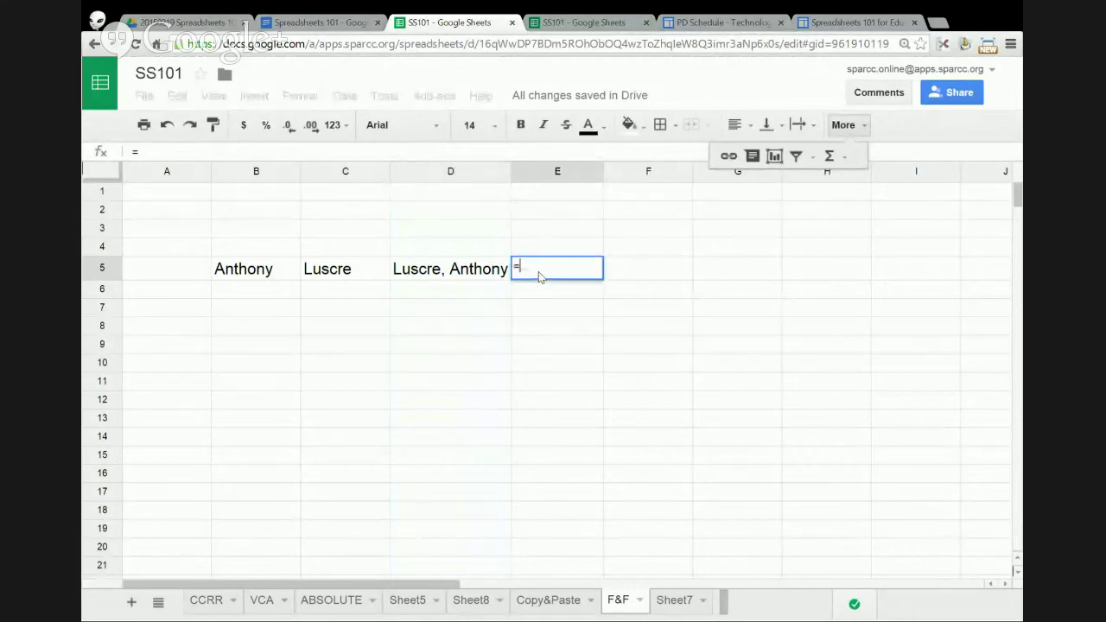
type("split")
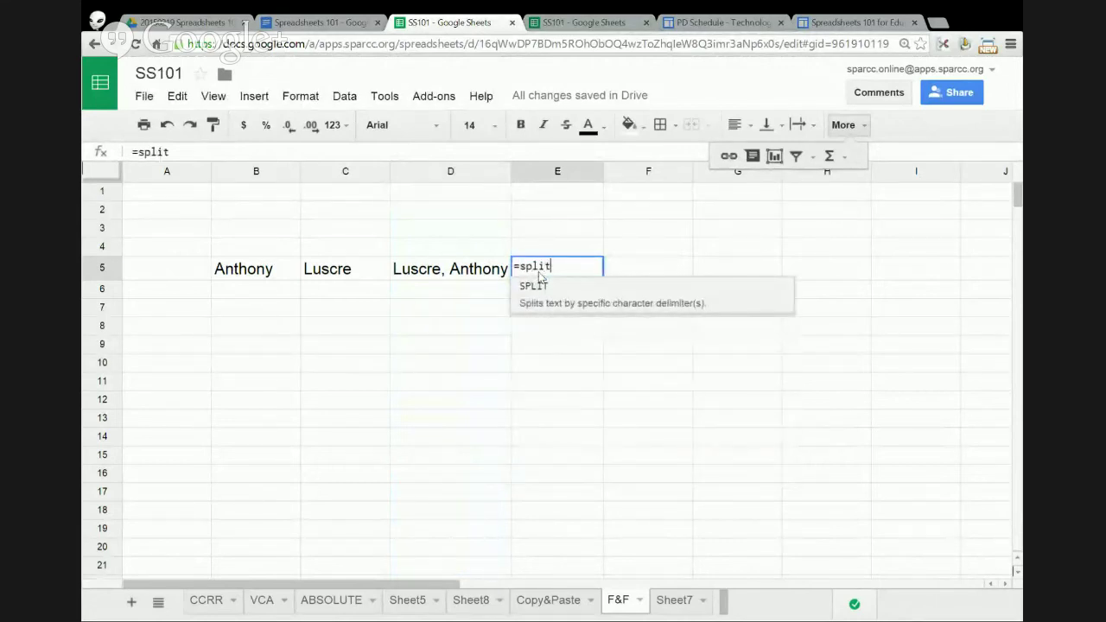
left_click(469, 274)
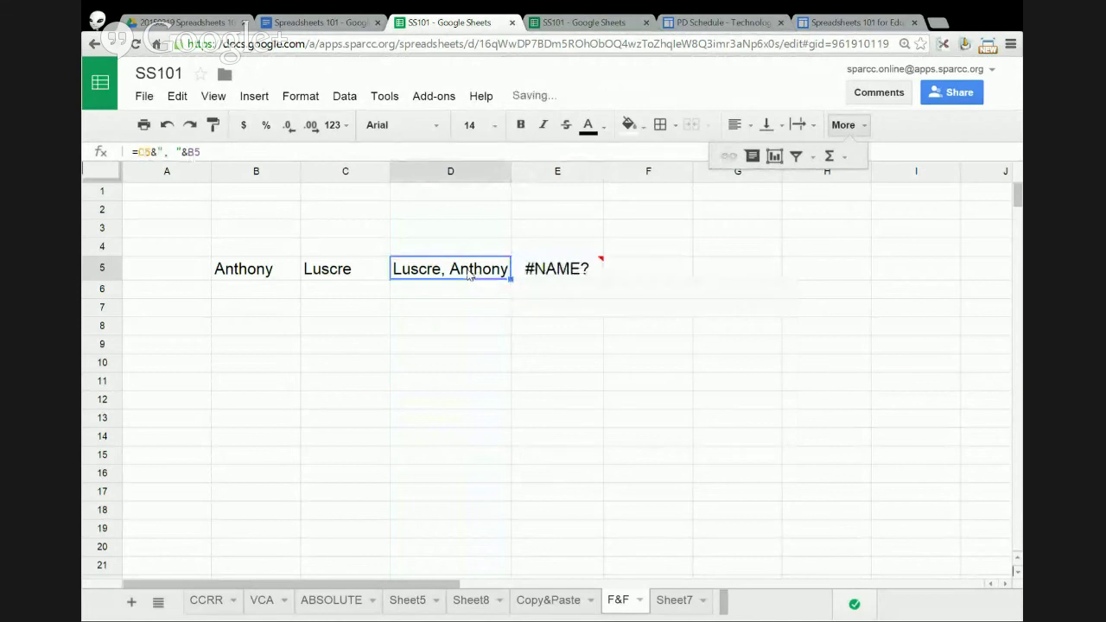
left_click(548, 273)
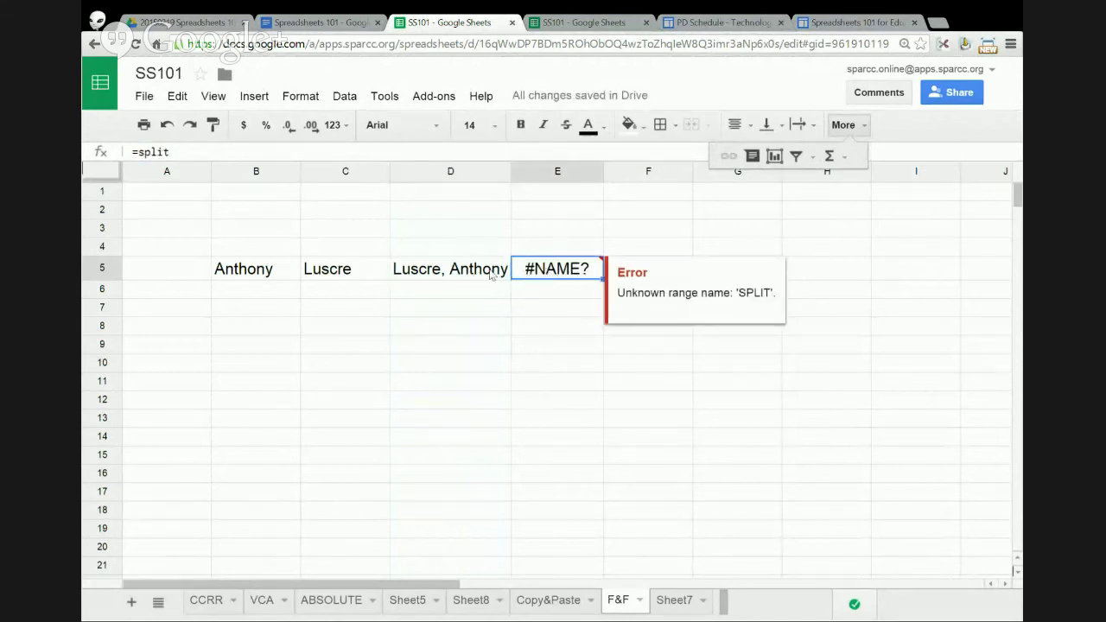
left_click_drag(539, 282, 541, 286)
left_click(545, 274)
left_click(550, 293)
key("Delete")
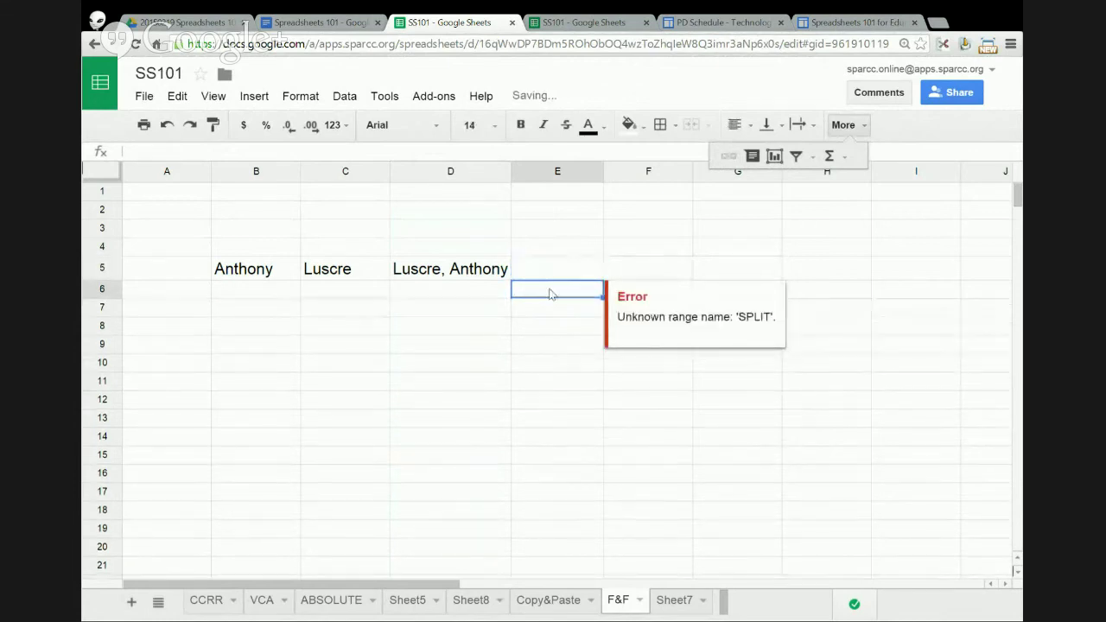
left_click(501, 275)
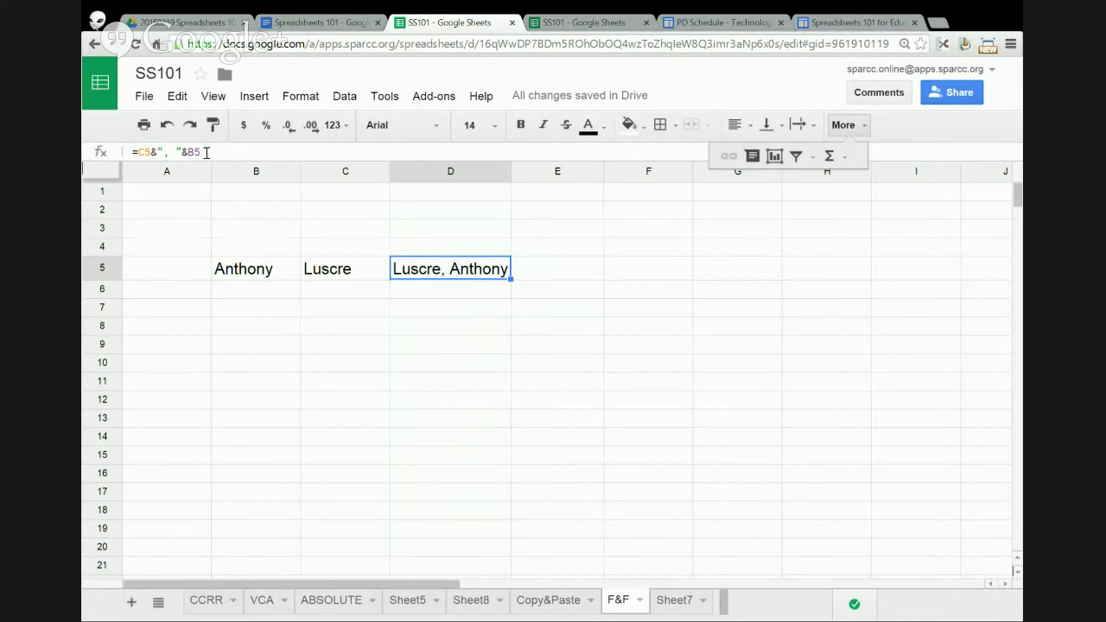
right_click(432, 269)
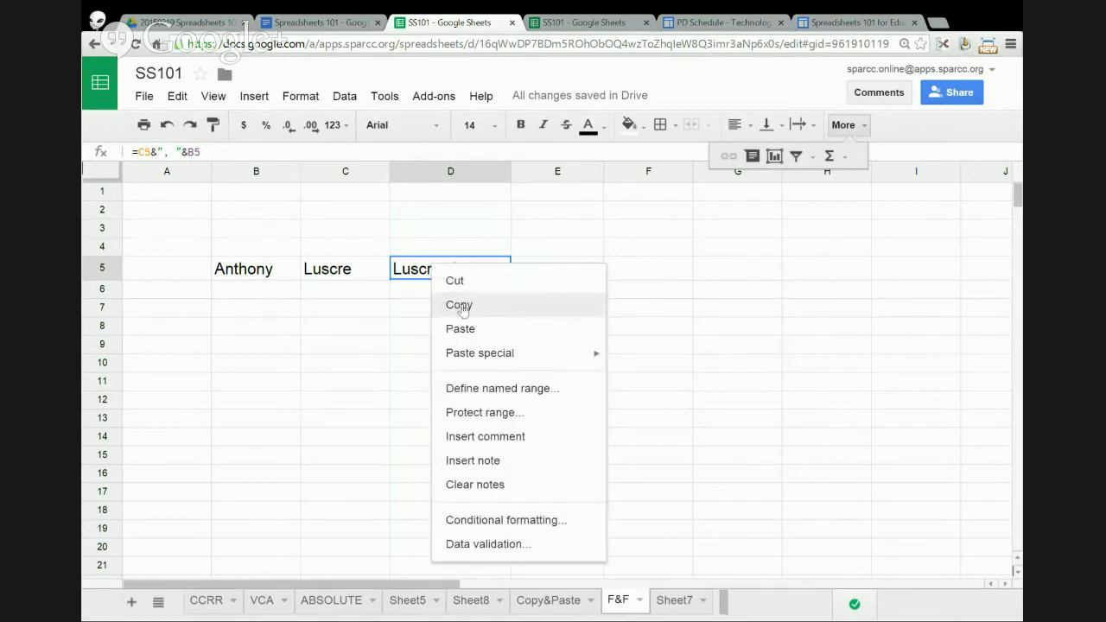
left_click(457, 304)
right_click(442, 271)
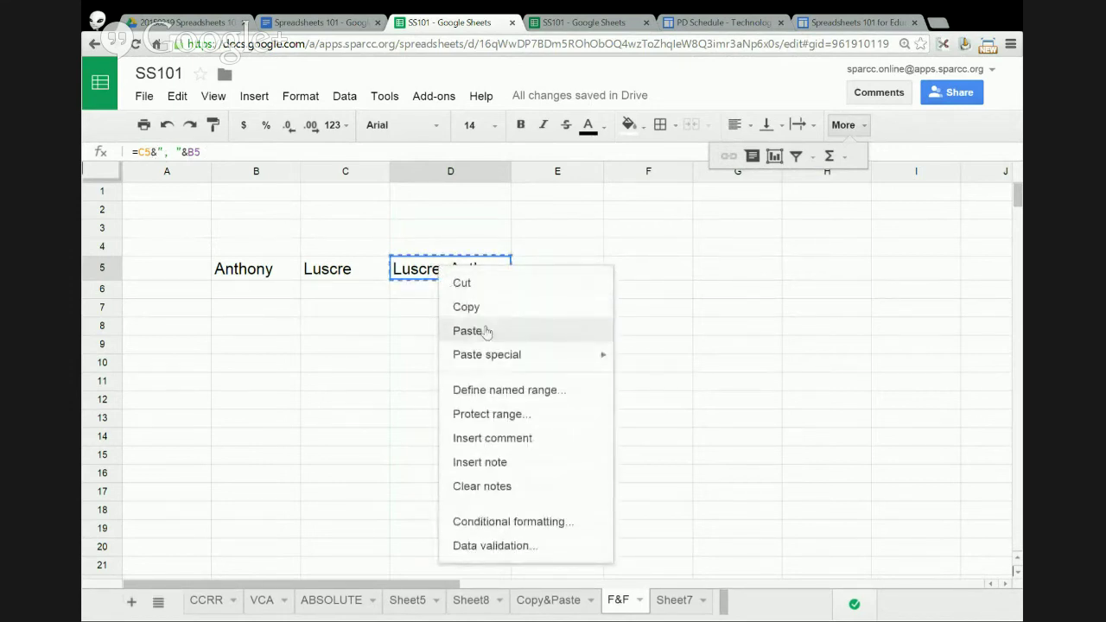
mouse_move(536, 355)
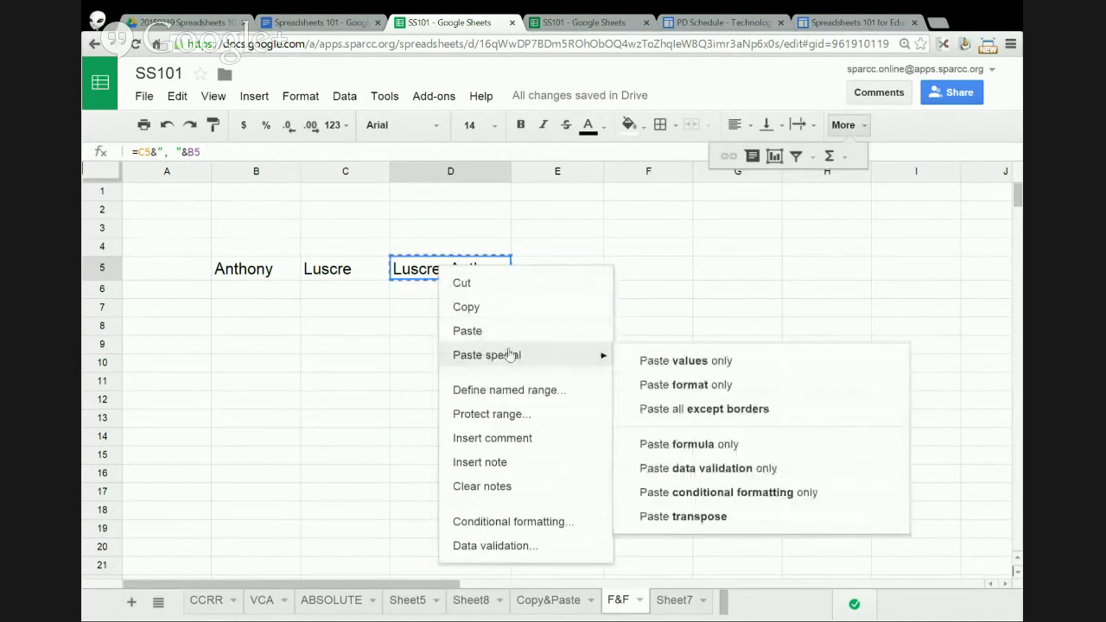
left_click(690, 364)
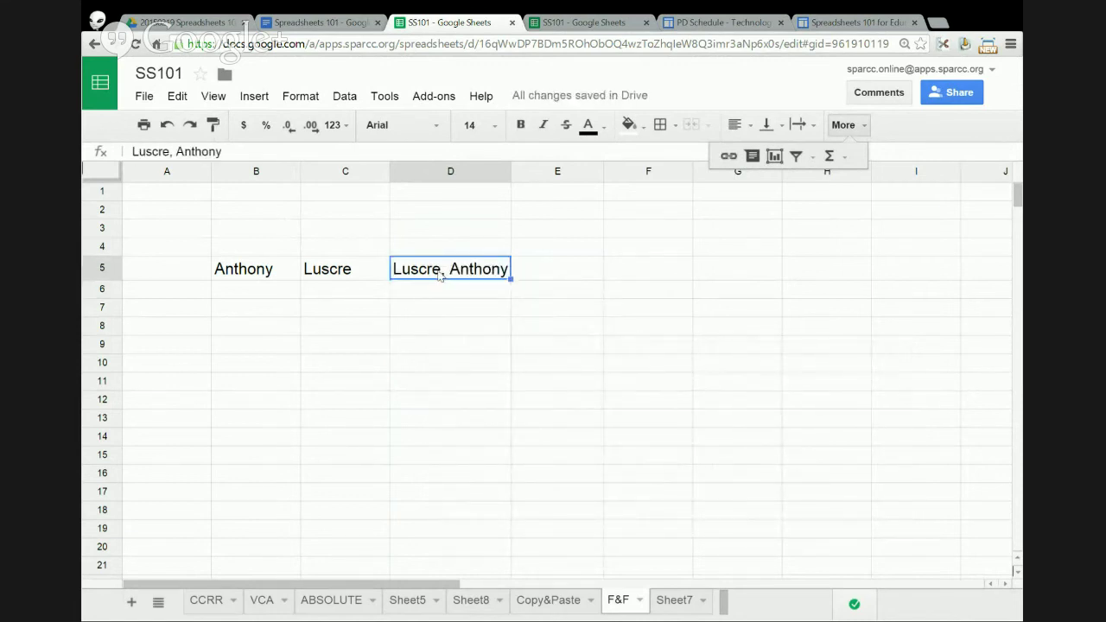
left_click(530, 273)
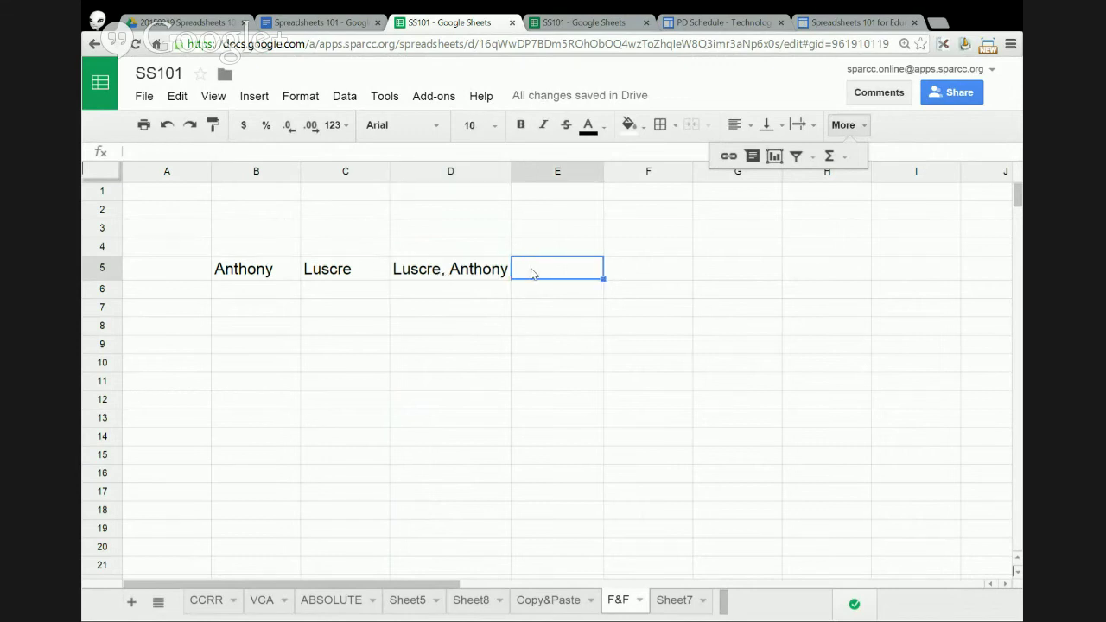
- Enter =split(D5,",") in E5 to split the name at the comma
type("=sp")
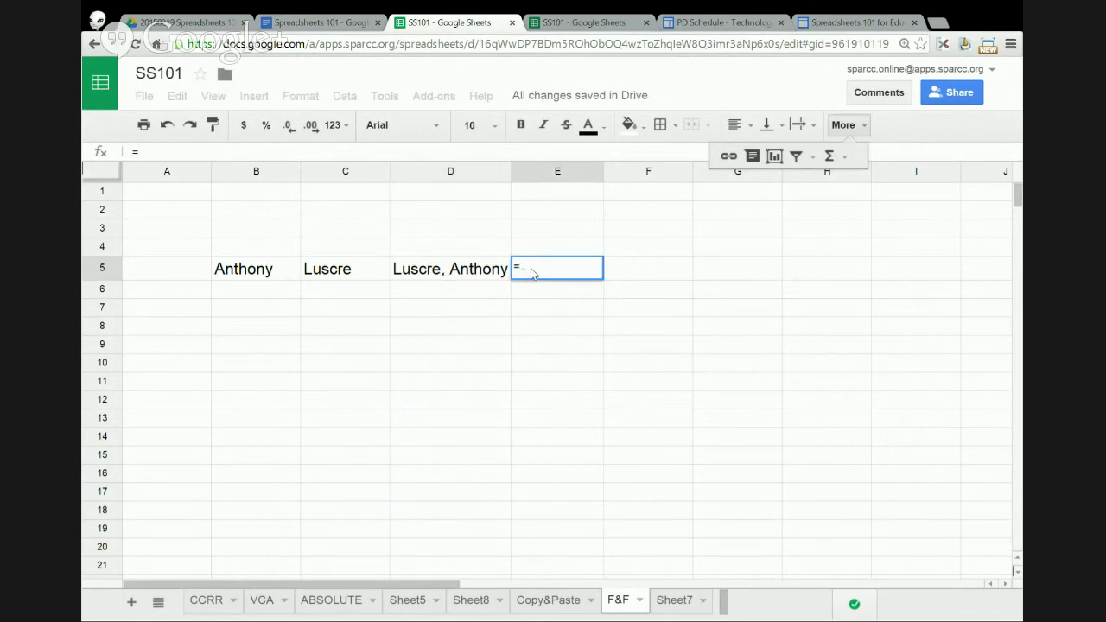
type("i")
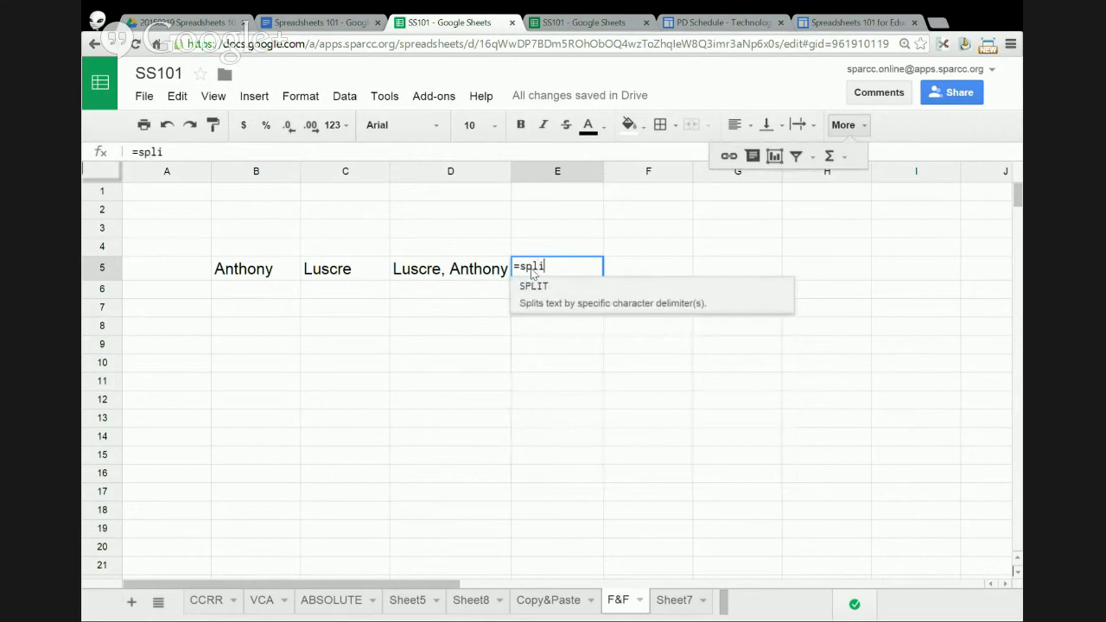
type("t(")
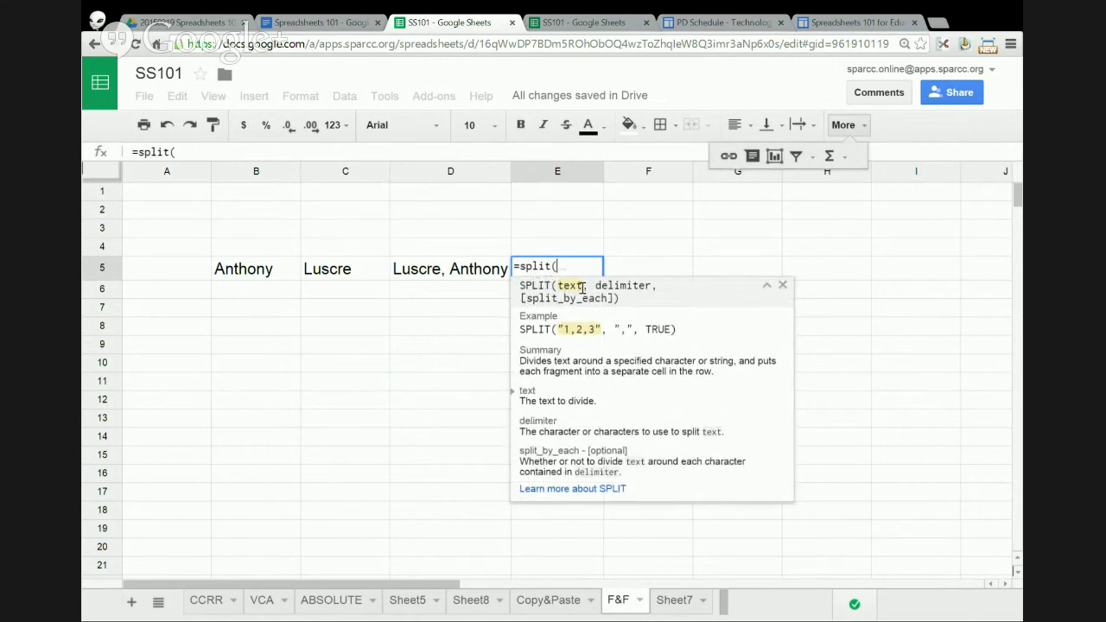
left_click(476, 273)
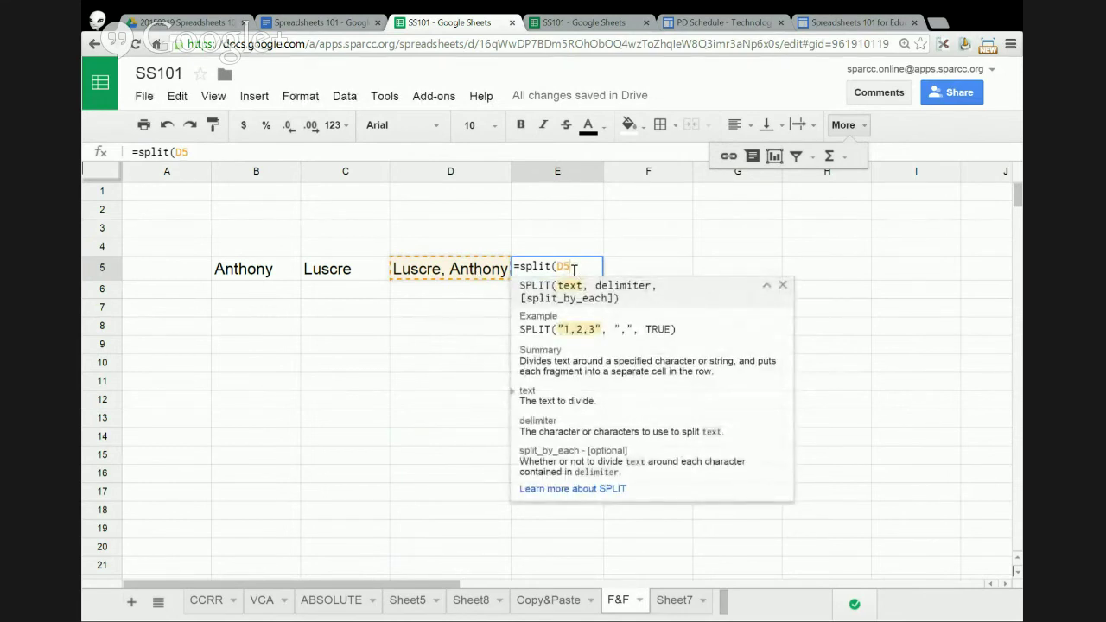
type(",")
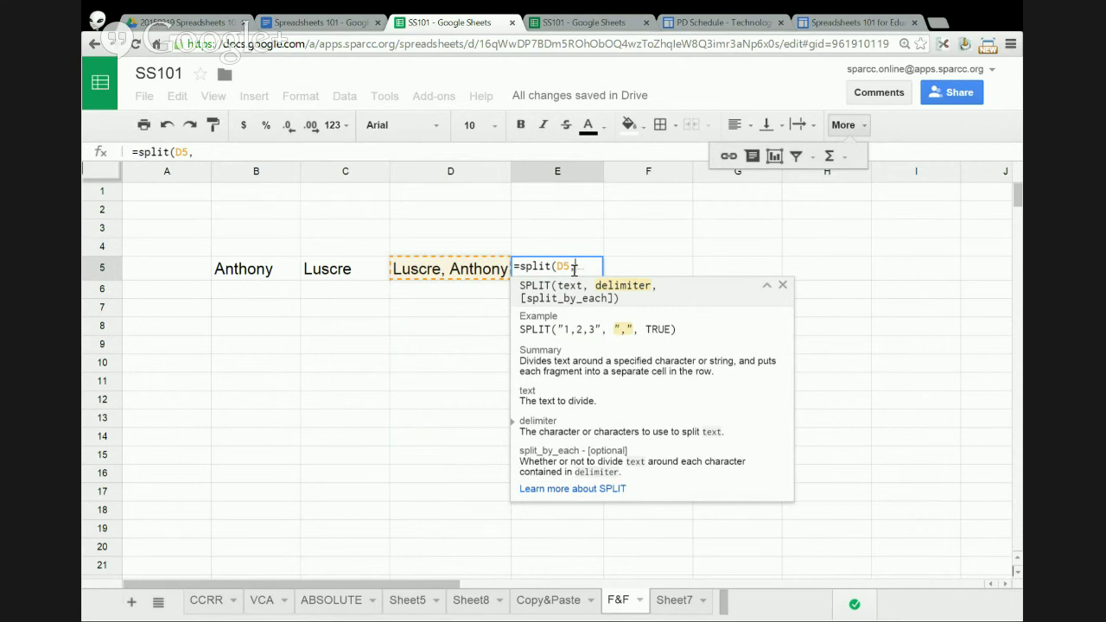
type("\"")
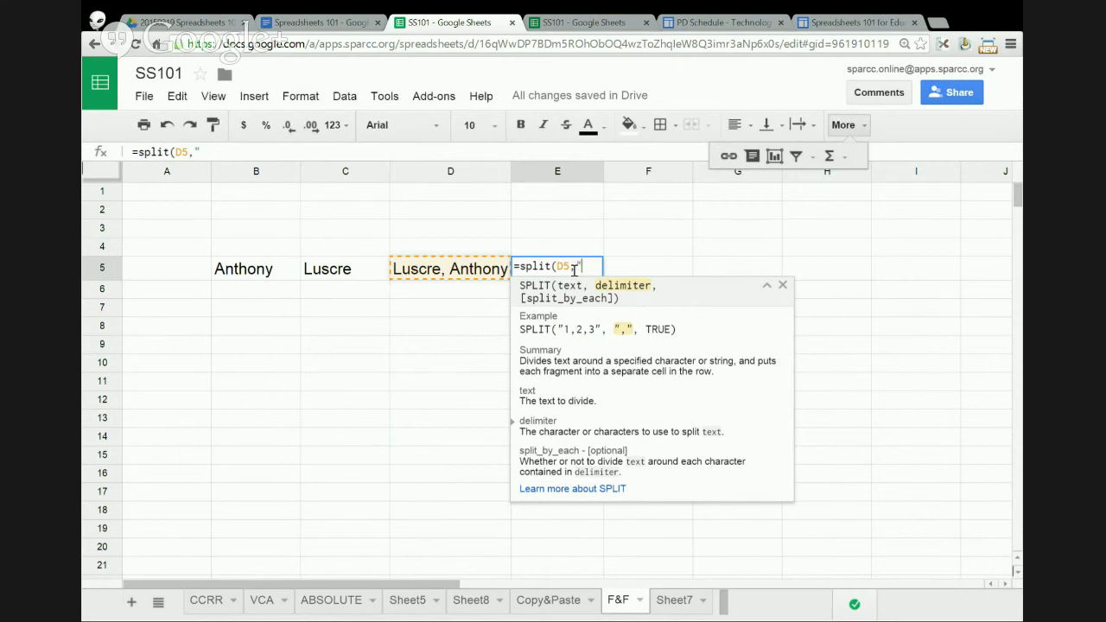
type(",\"")
key("Return")
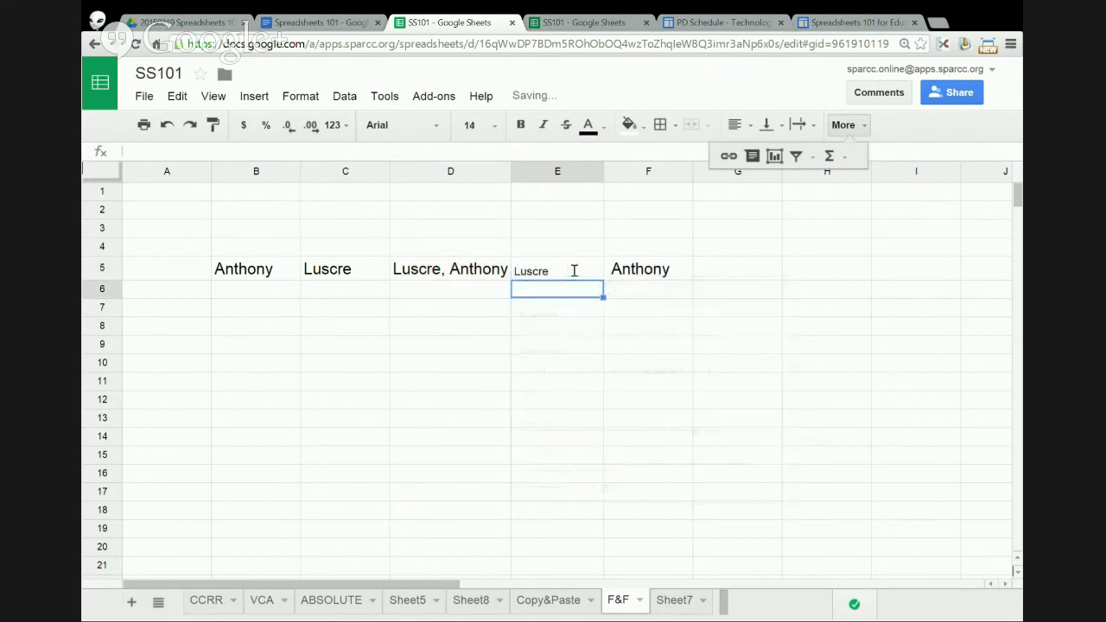
left_click_drag(557, 274, 629, 274)
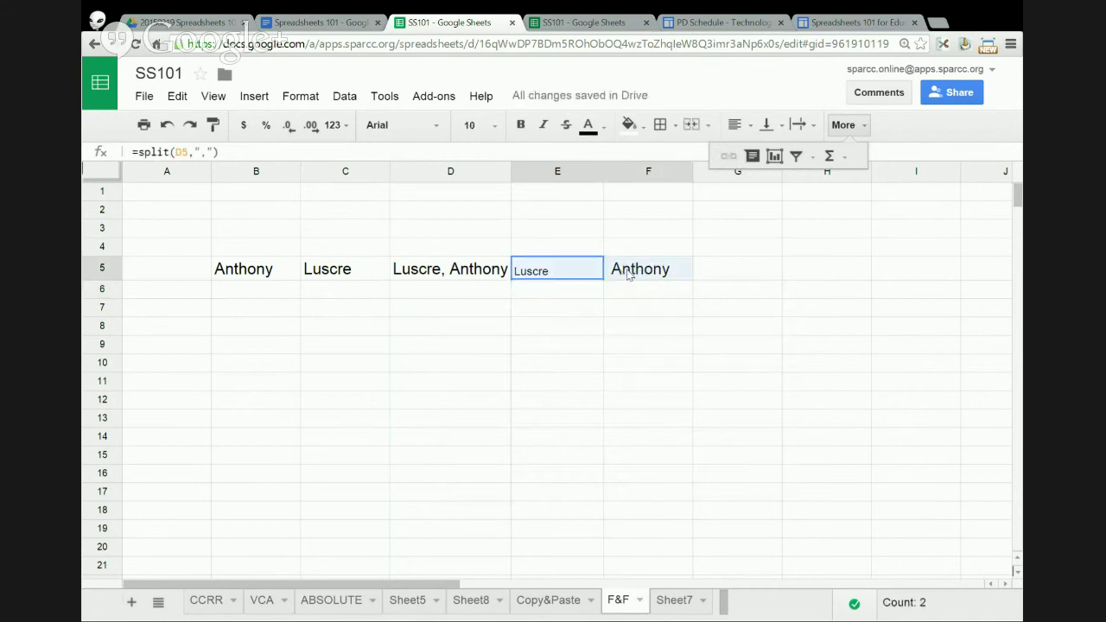
left_click(576, 273)
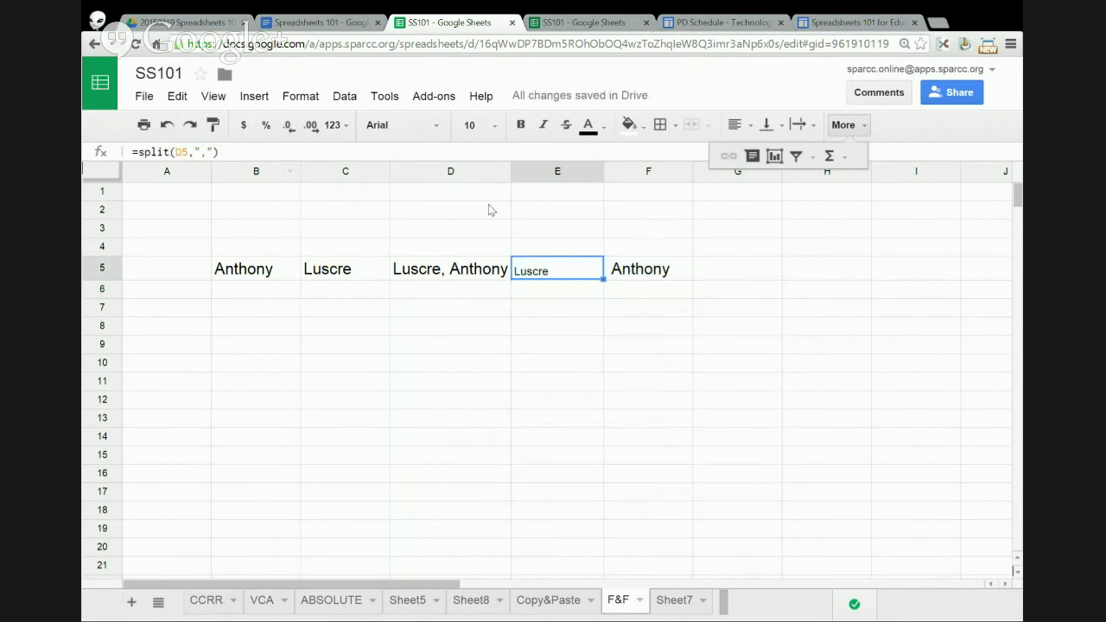
left_click(653, 270)
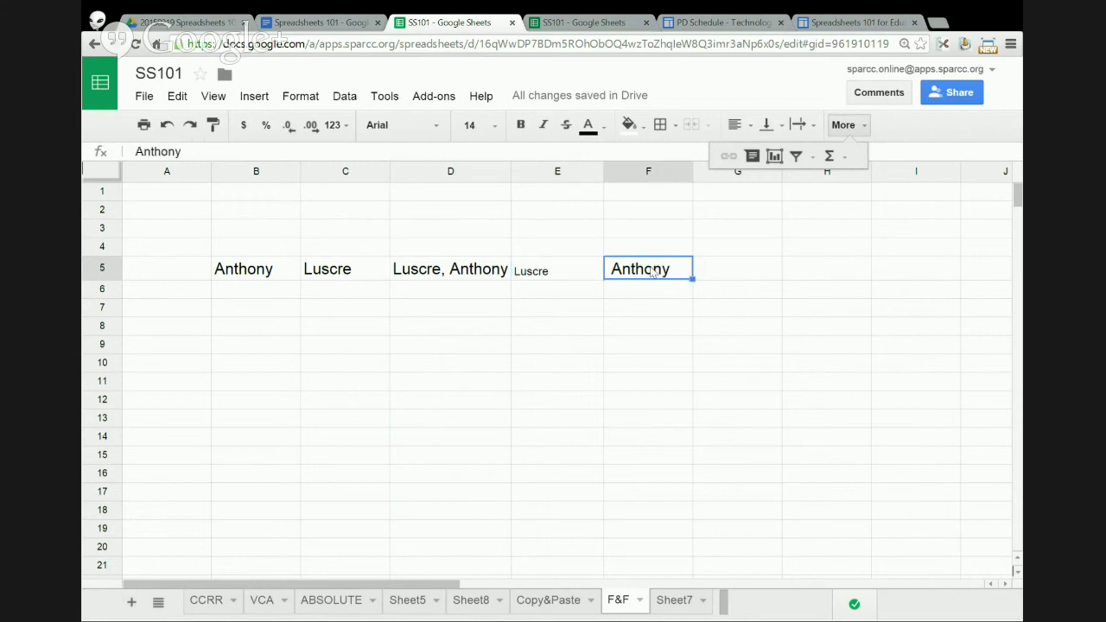
left_click(556, 265)
left_click_drag(556, 264, 617, 267)
left_click(569, 271)
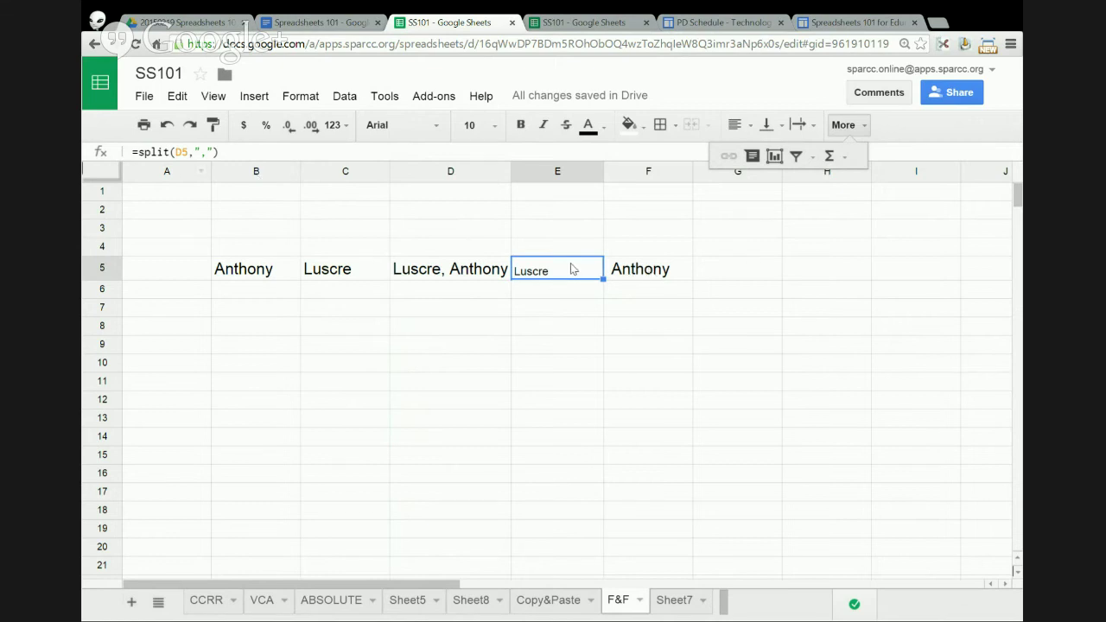
left_click_drag(577, 269, 636, 269)
right_click(640, 270)
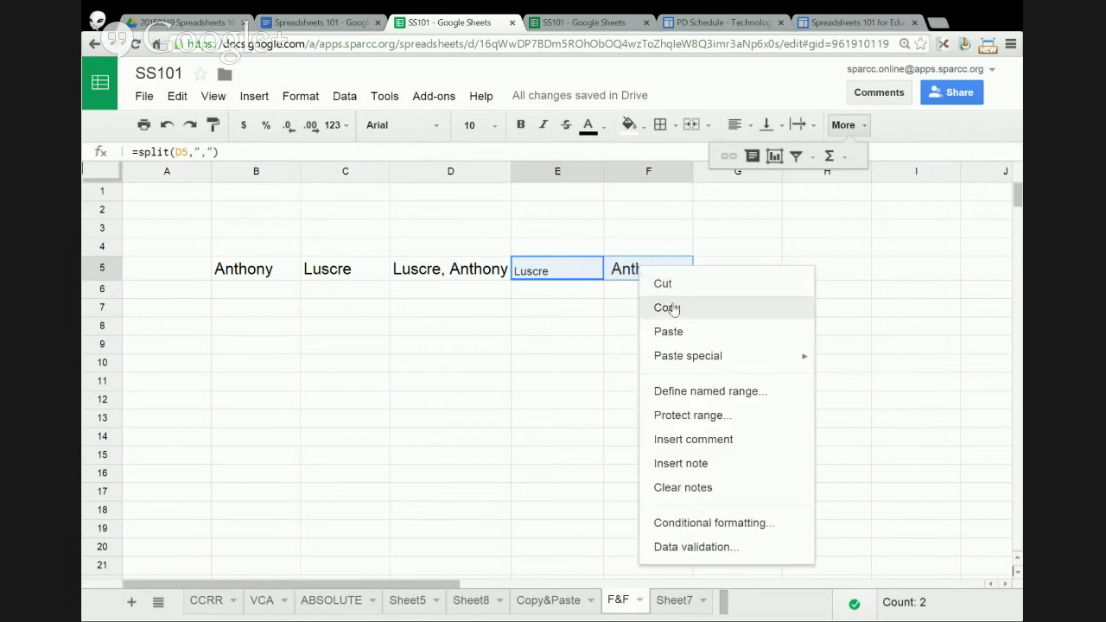
left_click(669, 307)
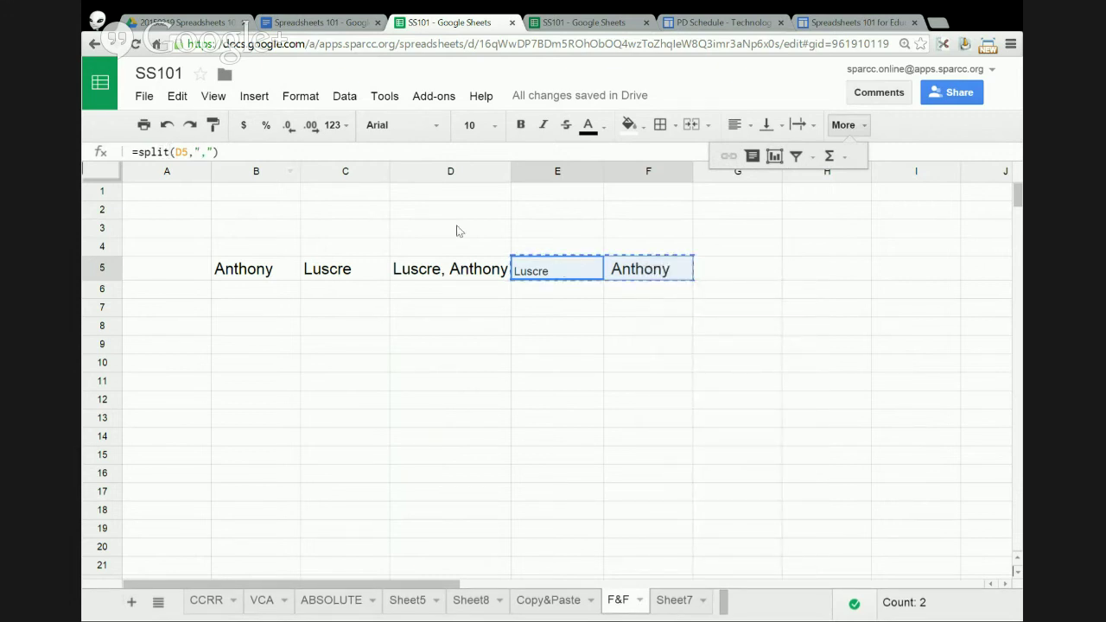
right_click(535, 272)
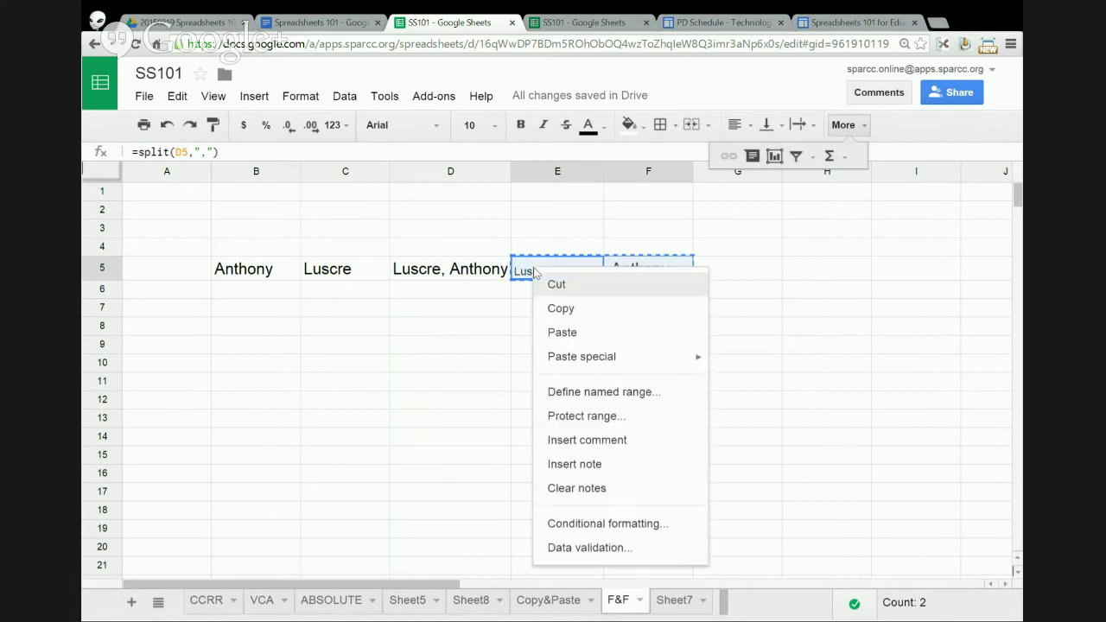
left_click(591, 338)
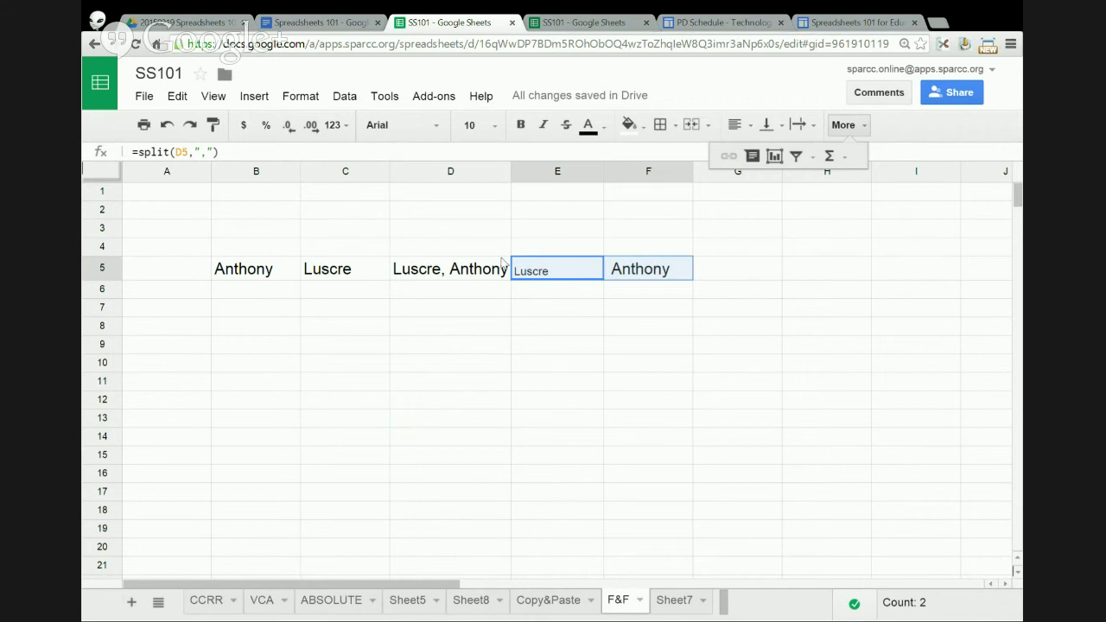
left_click_drag(255, 197, 256, 216)
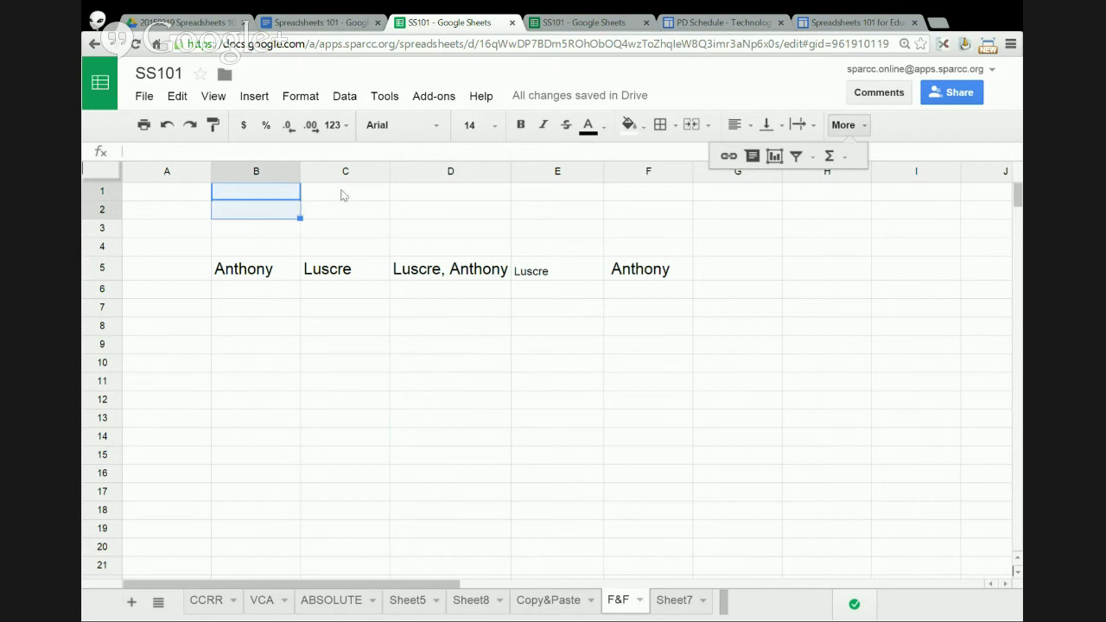
left_click_drag(340, 191, 342, 229)
left_click_drag(443, 196, 446, 240)
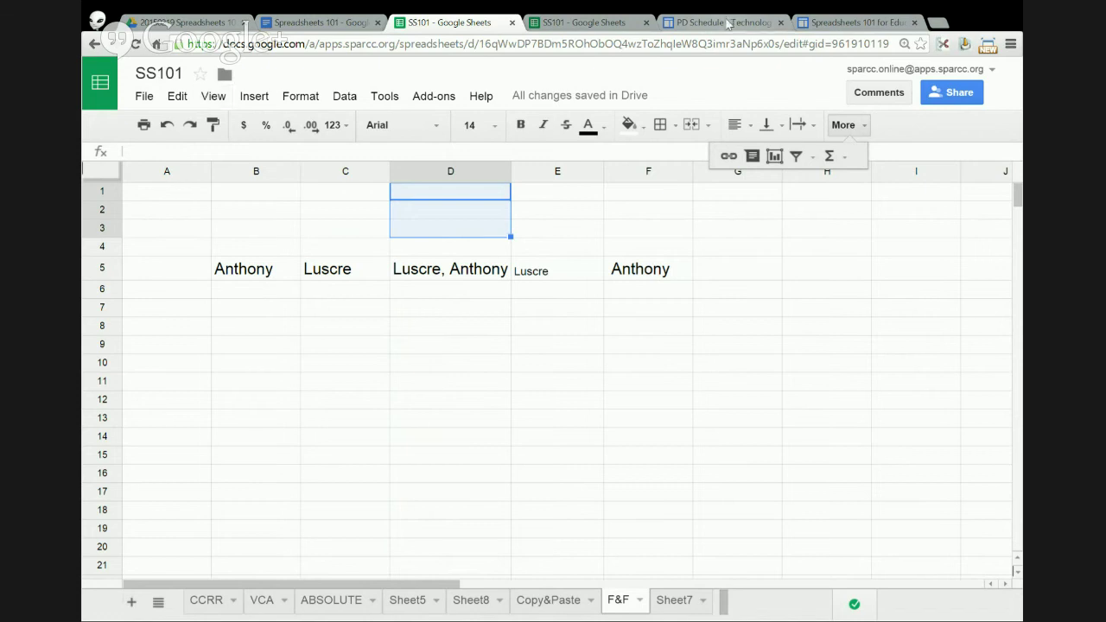
- On the Spreadsheets 101 for Educators page, open the Romeo & Juliet link under Session Resources
left_click(820, 26)
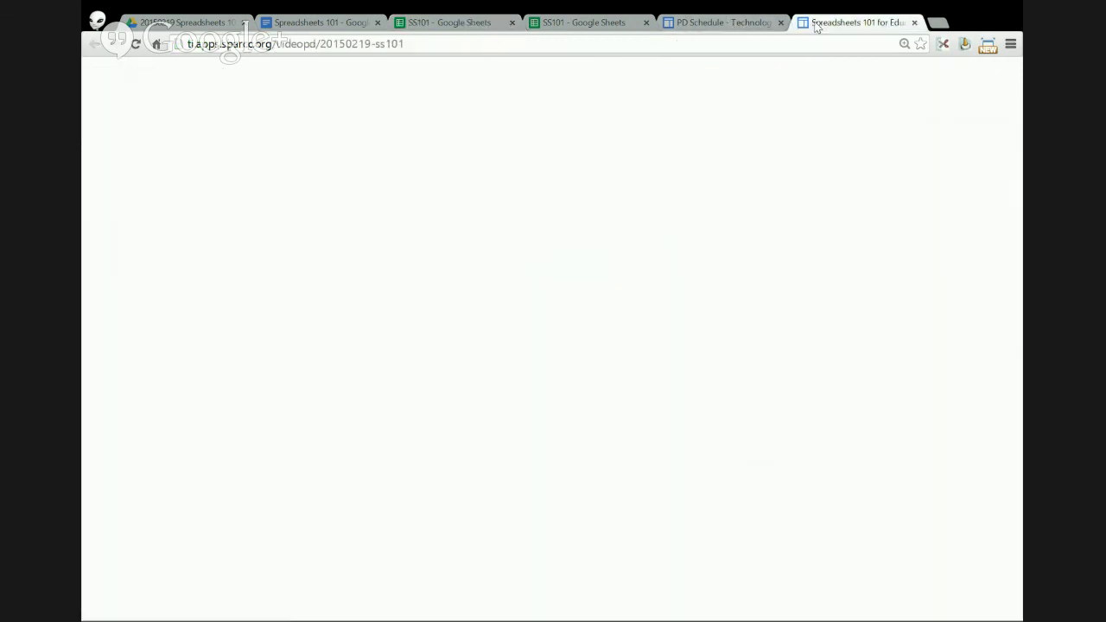
scroll(553, 216, "down", 1)
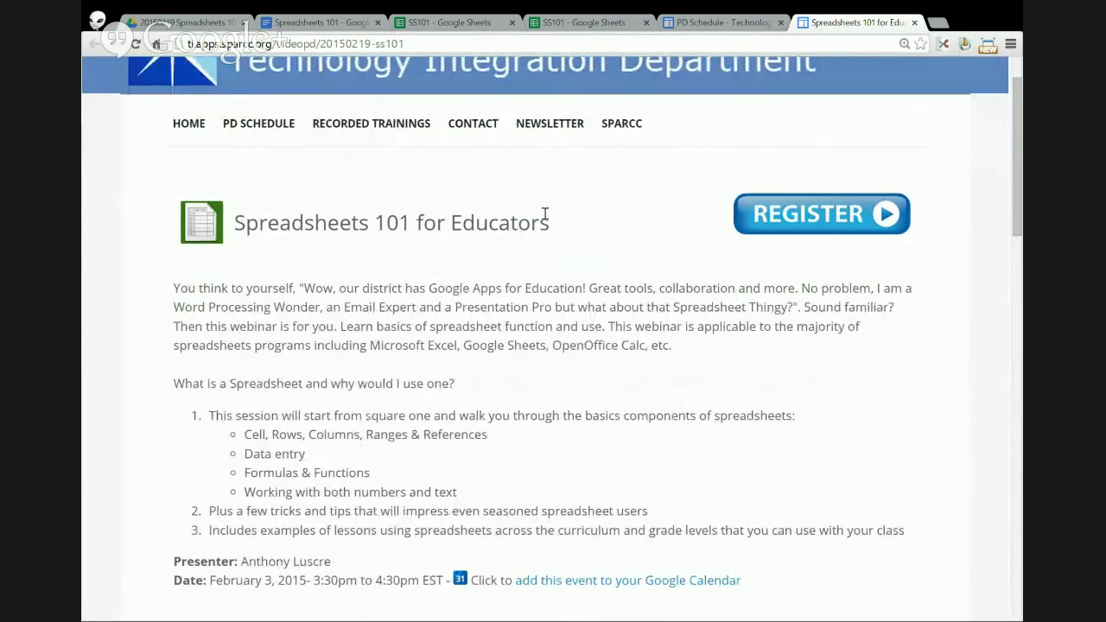
scroll(544, 216, "down", 10)
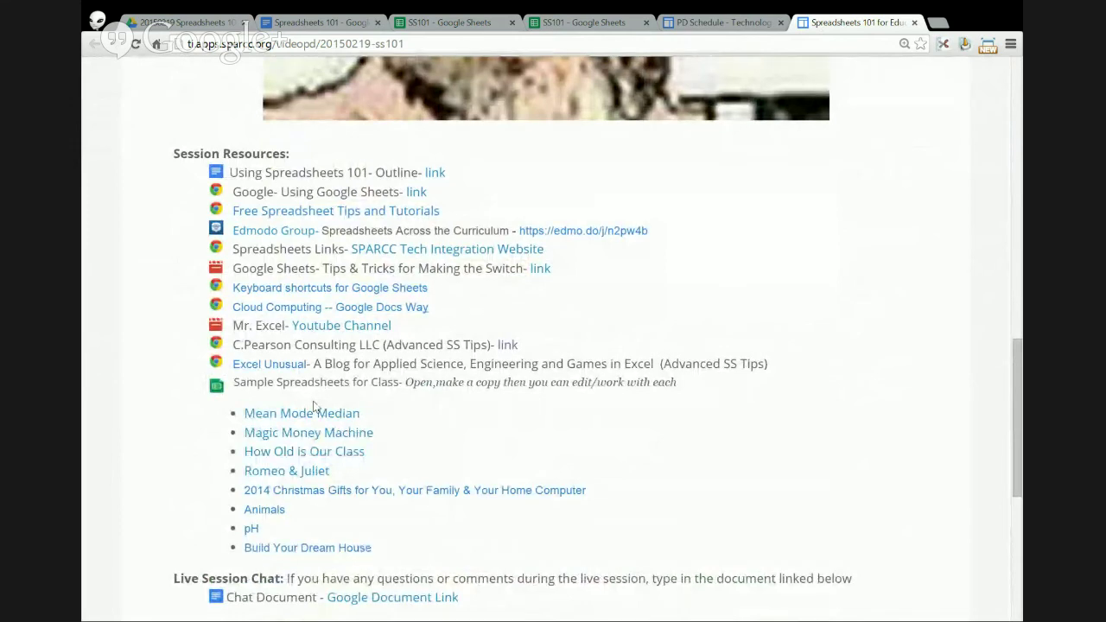
left_click(302, 472)
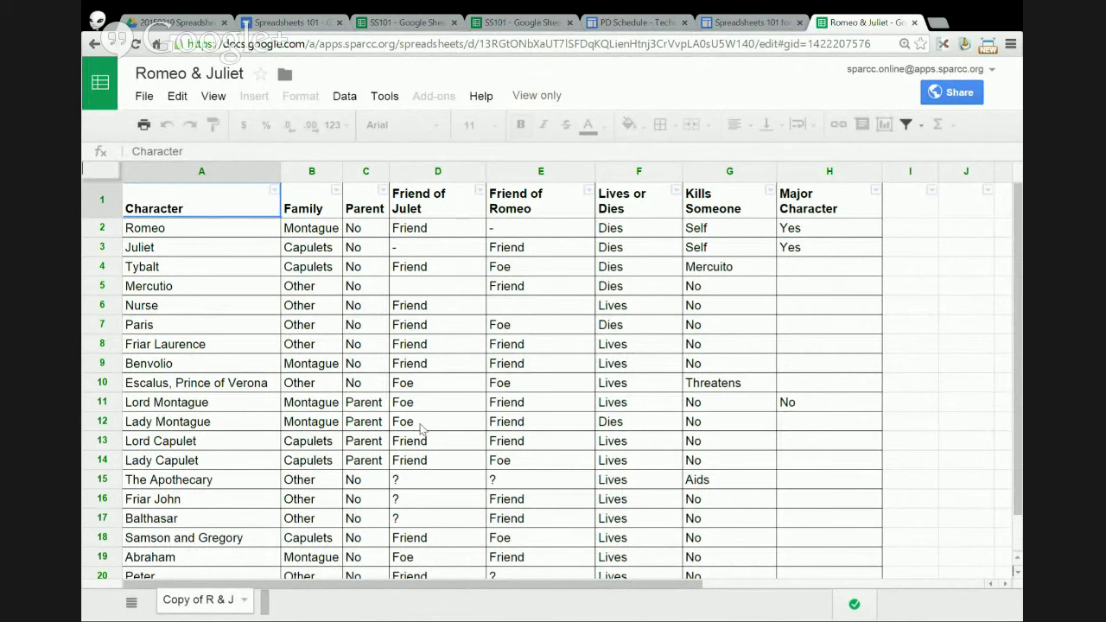
- Make a copy of the Romeo & Juliet spreadsheet named Copy of Romeo & Juliet
left_click(101, 207)
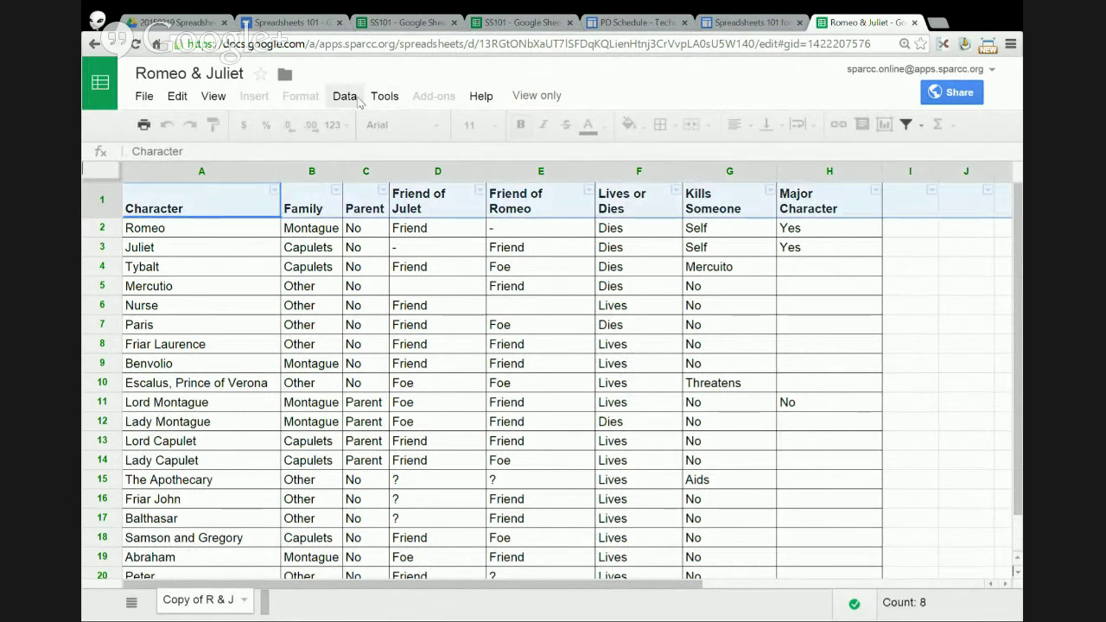
left_click(145, 96)
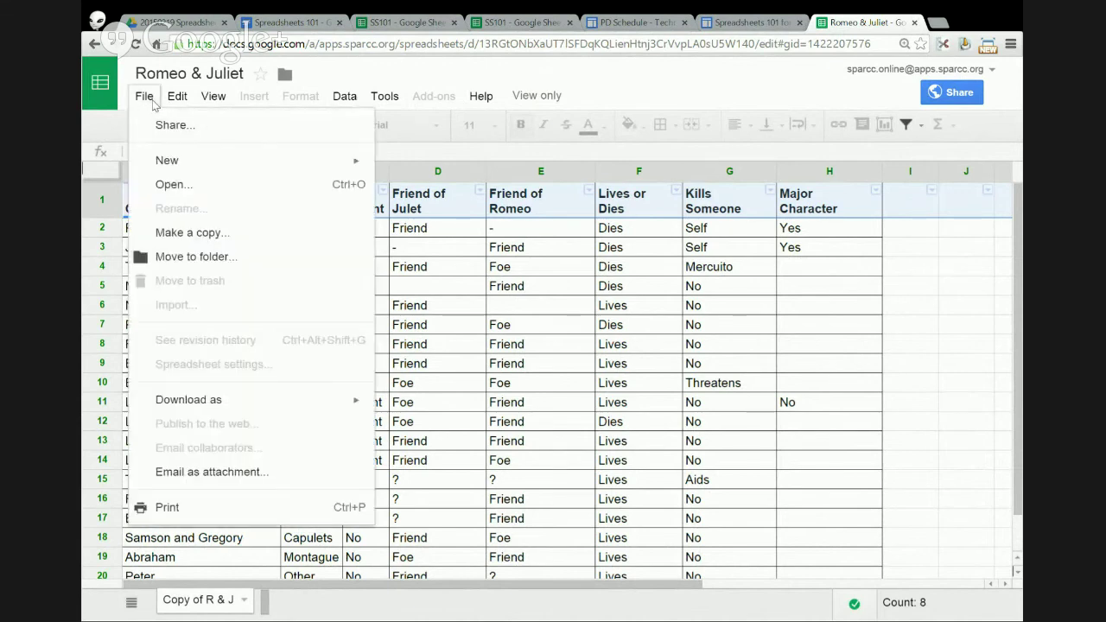
left_click(190, 233)
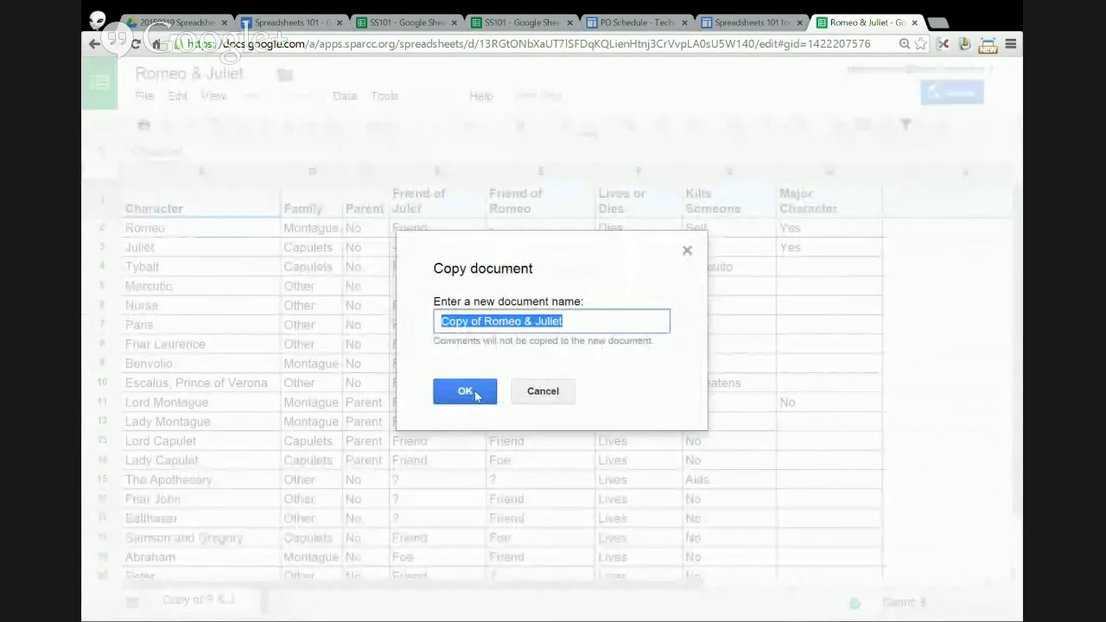
left_click(475, 394)
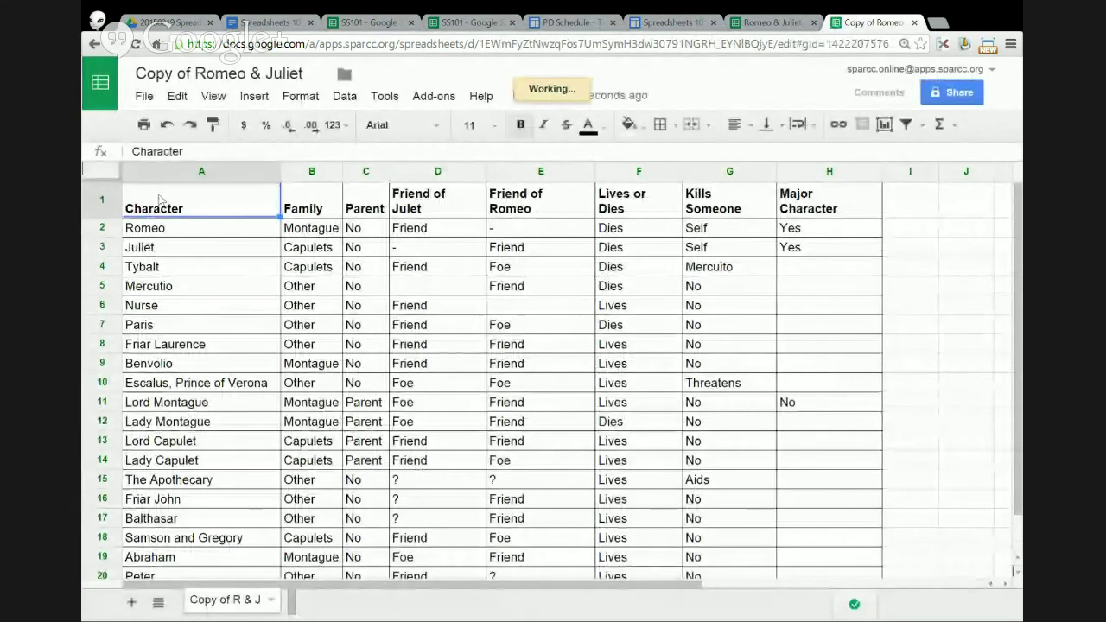
- In the Copy of Romeo & Juliet tab, turn off the existing filter on the header row
left_click(732, 26)
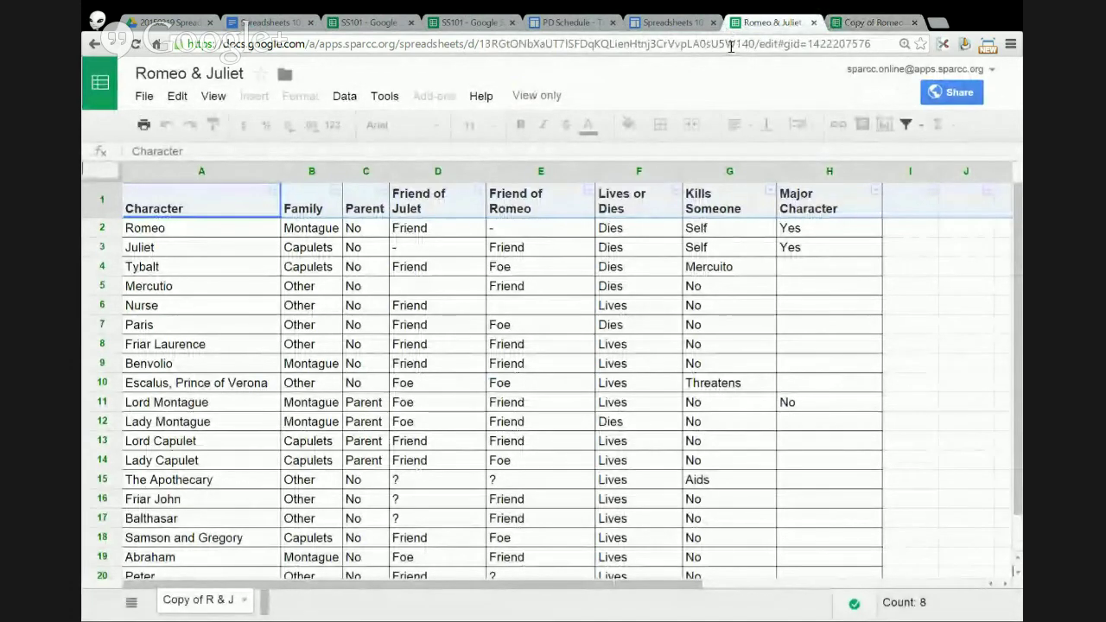
left_click(836, 31)
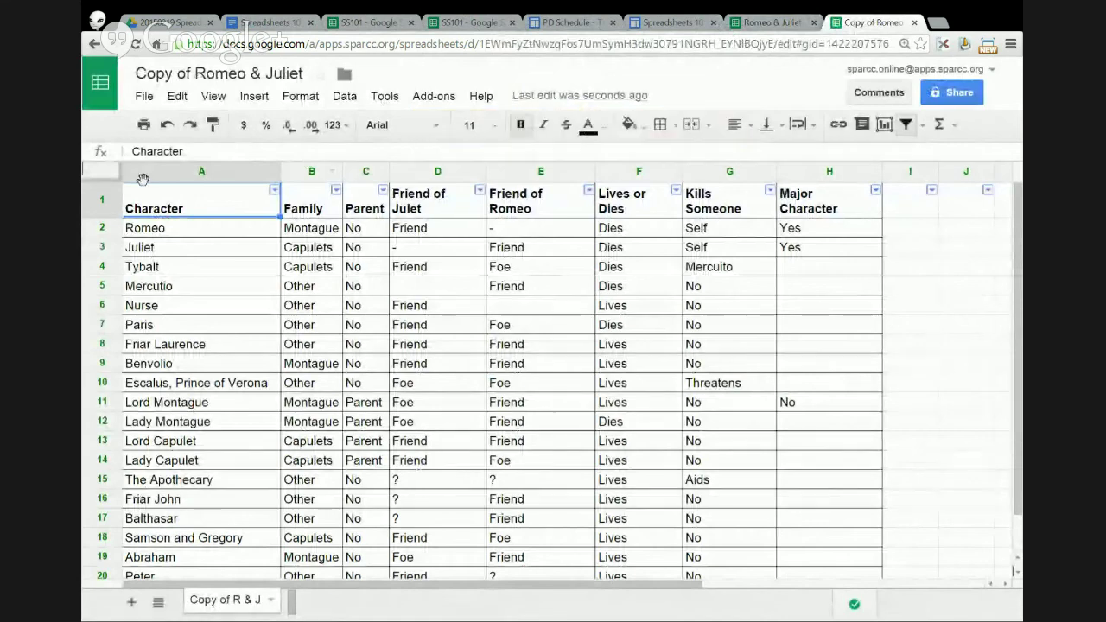
left_click(102, 197)
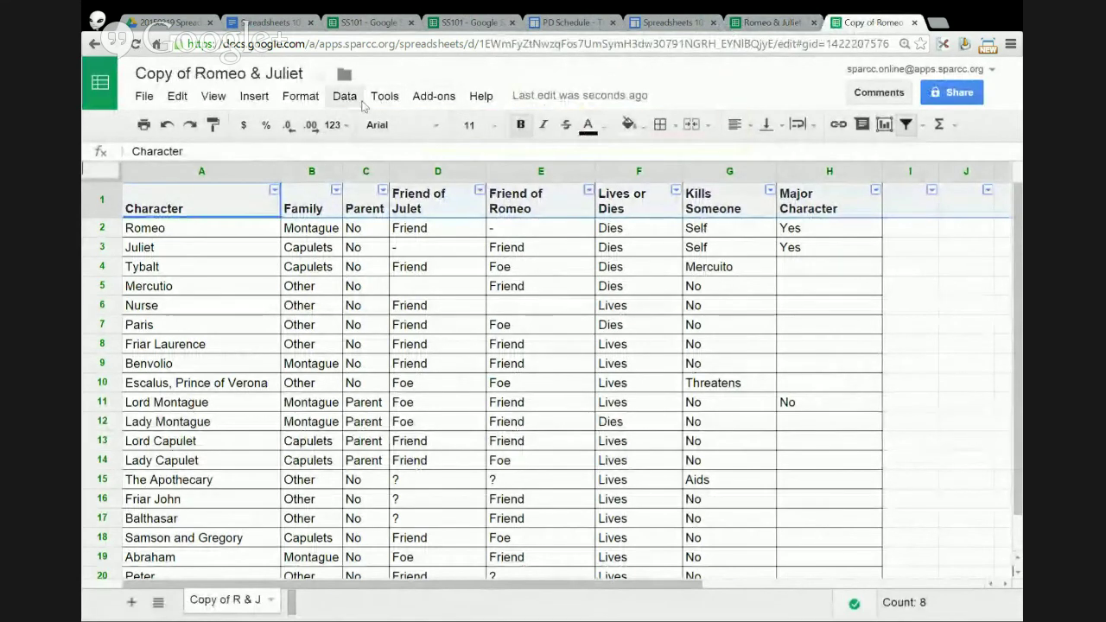
left_click(351, 97)
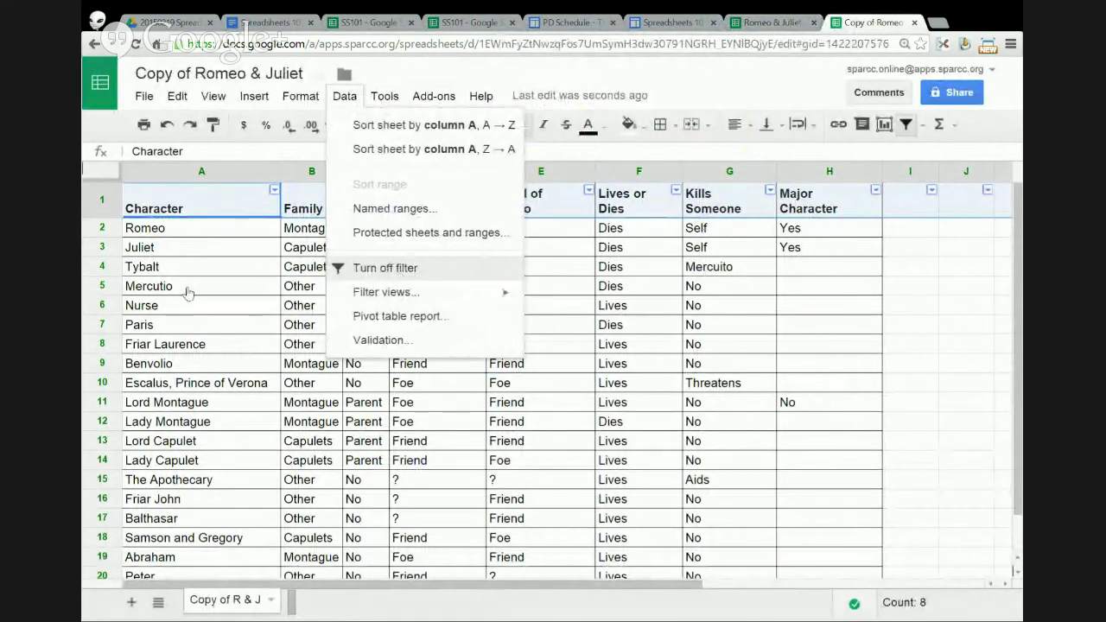
left_click(358, 268)
left_click(216, 314)
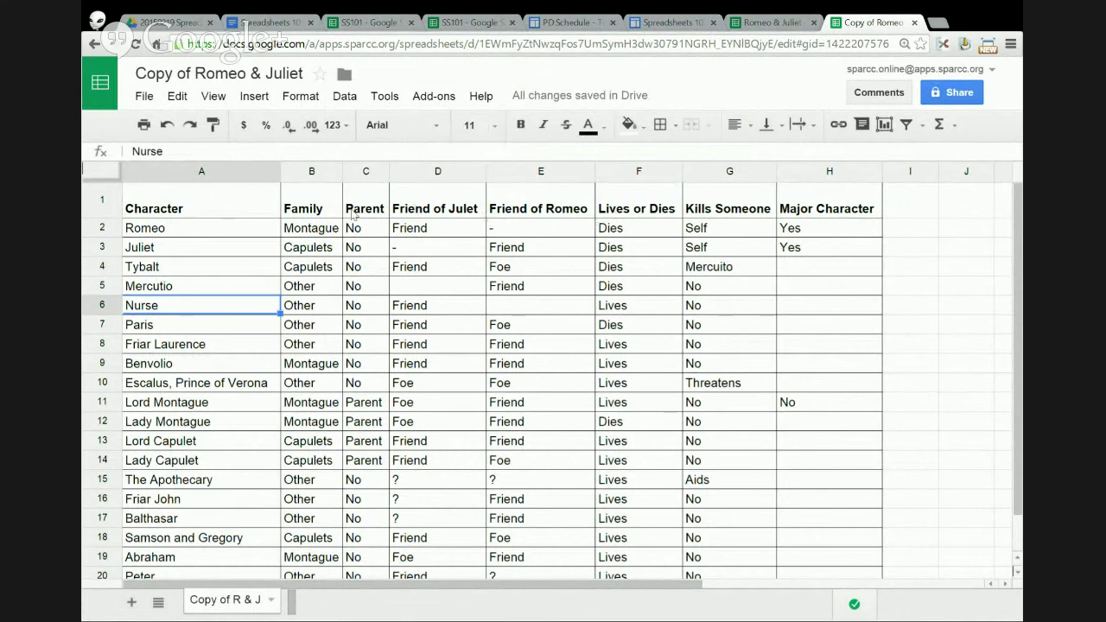
left_click(103, 202)
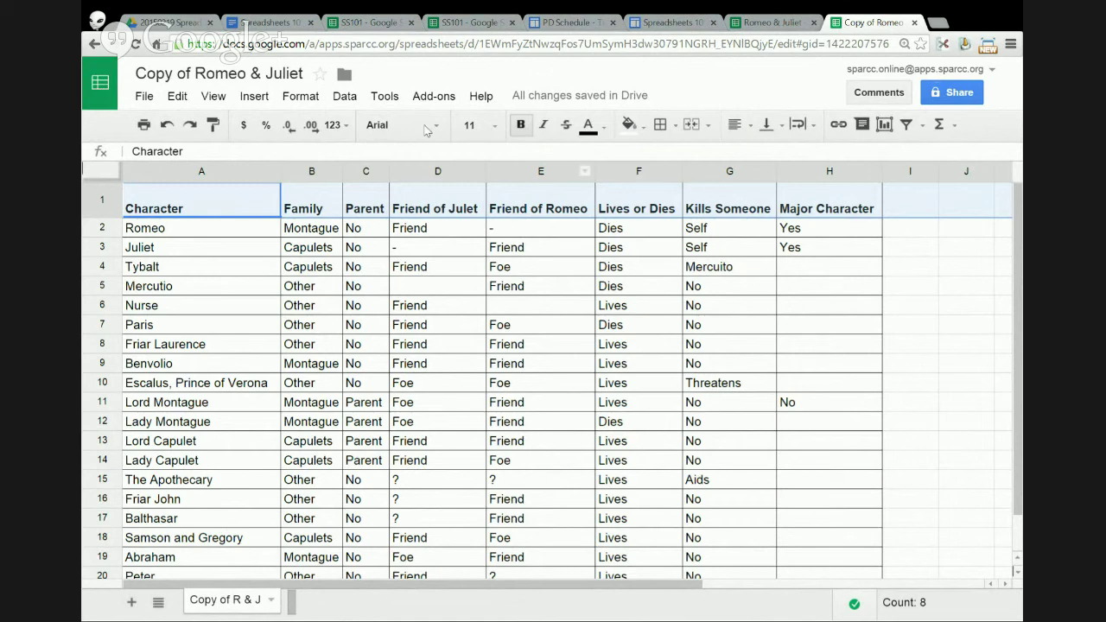
- Turn the filter back on and show only rows where Friend of Juliet is Friend
left_click(345, 97)
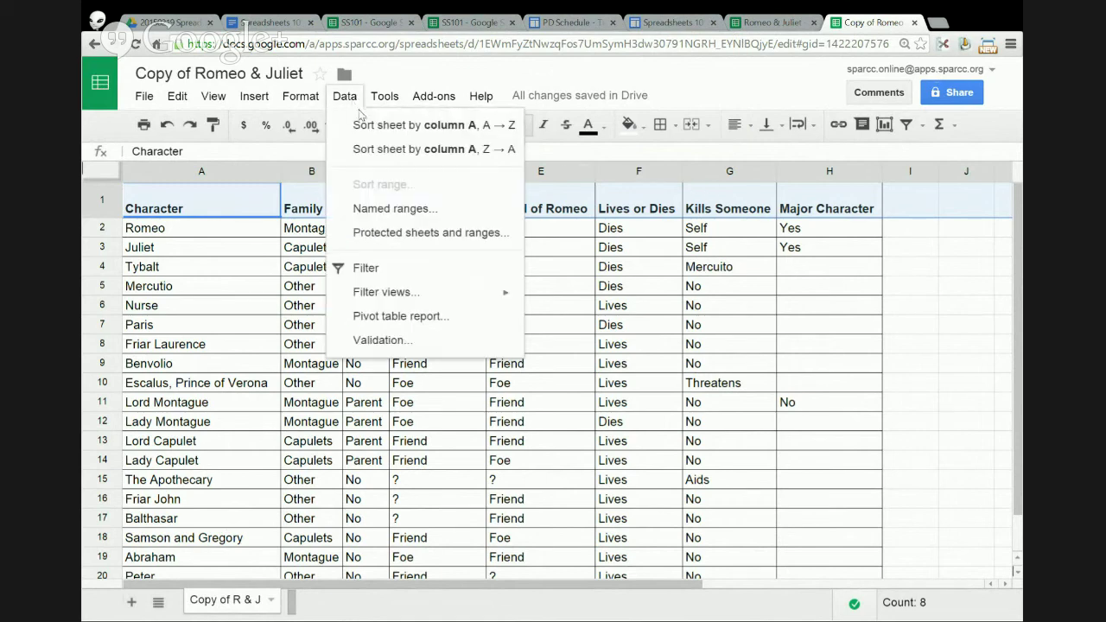
left_click(388, 269)
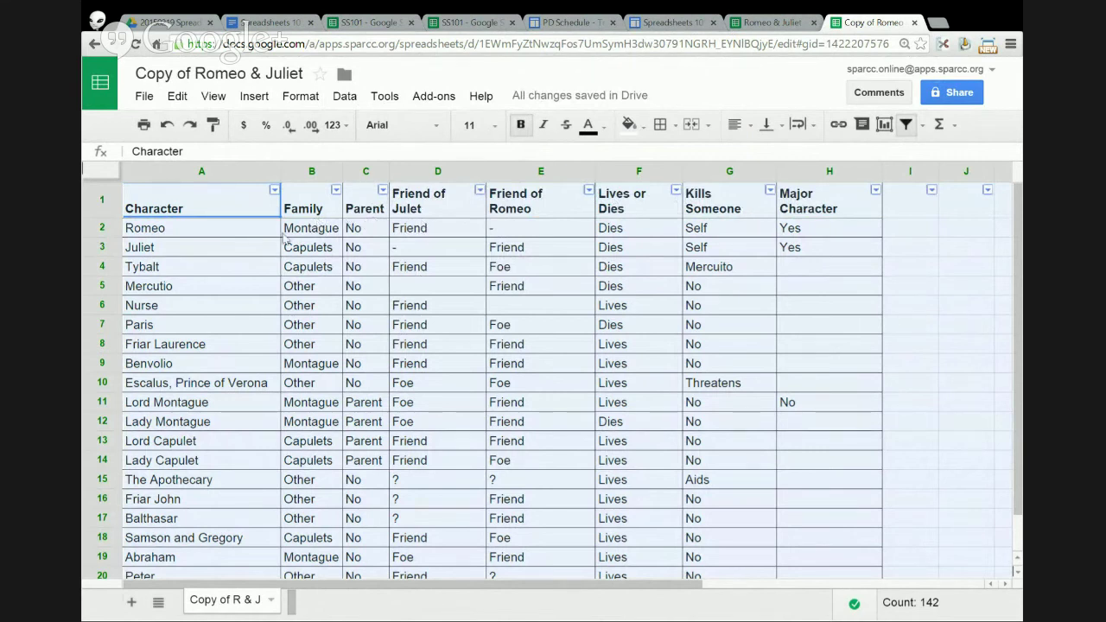
left_click(479, 191)
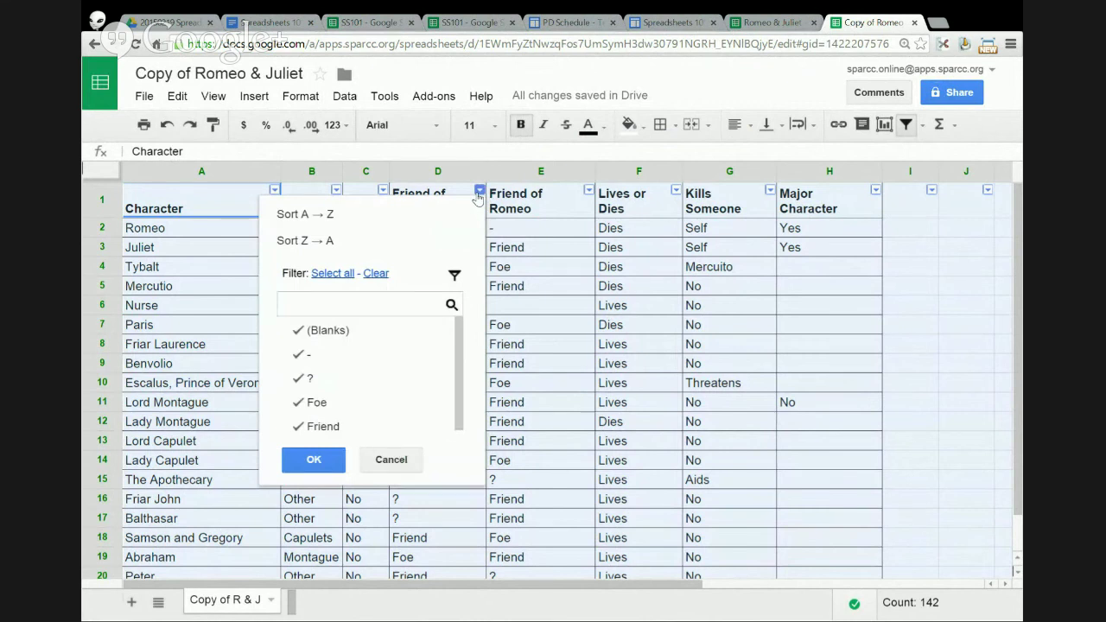
left_click(477, 196)
left_click(478, 191)
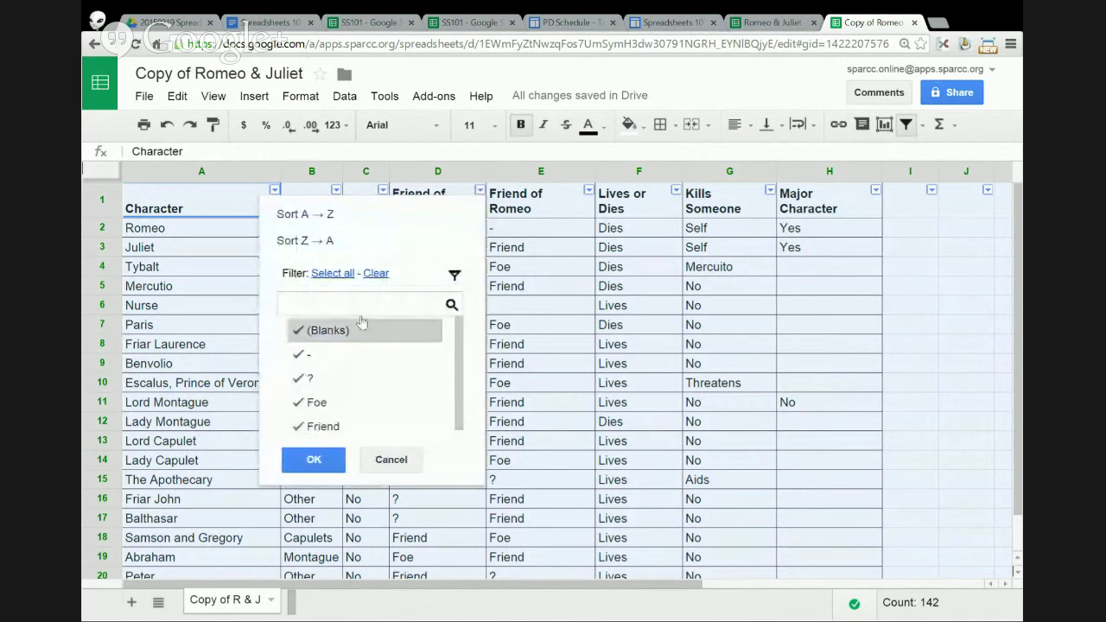
left_click(376, 273)
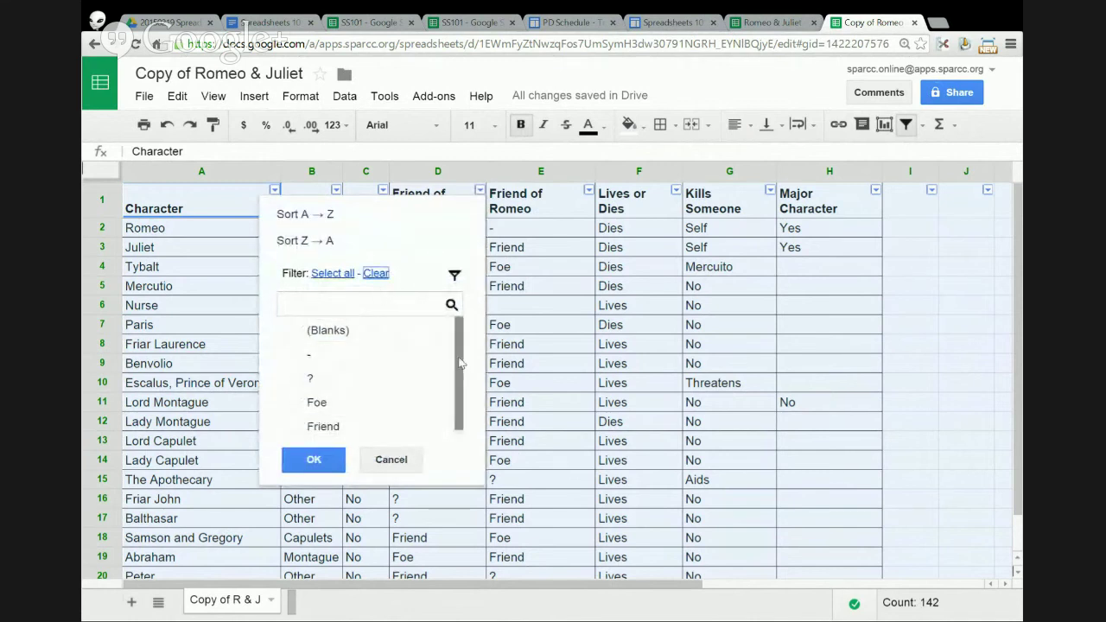
left_click(350, 424)
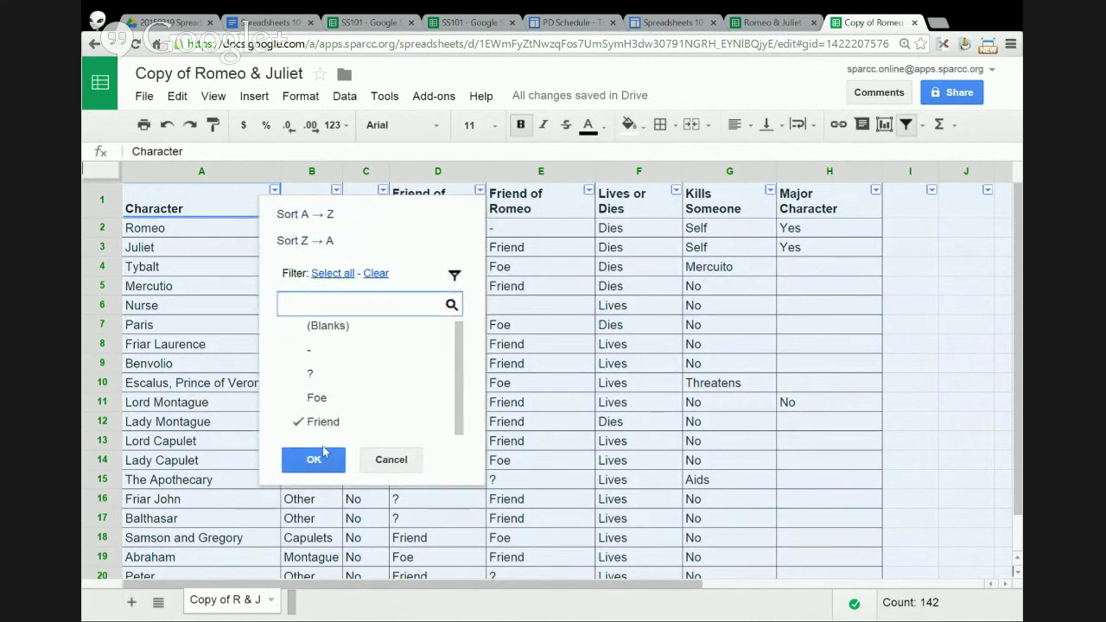
left_click(314, 460)
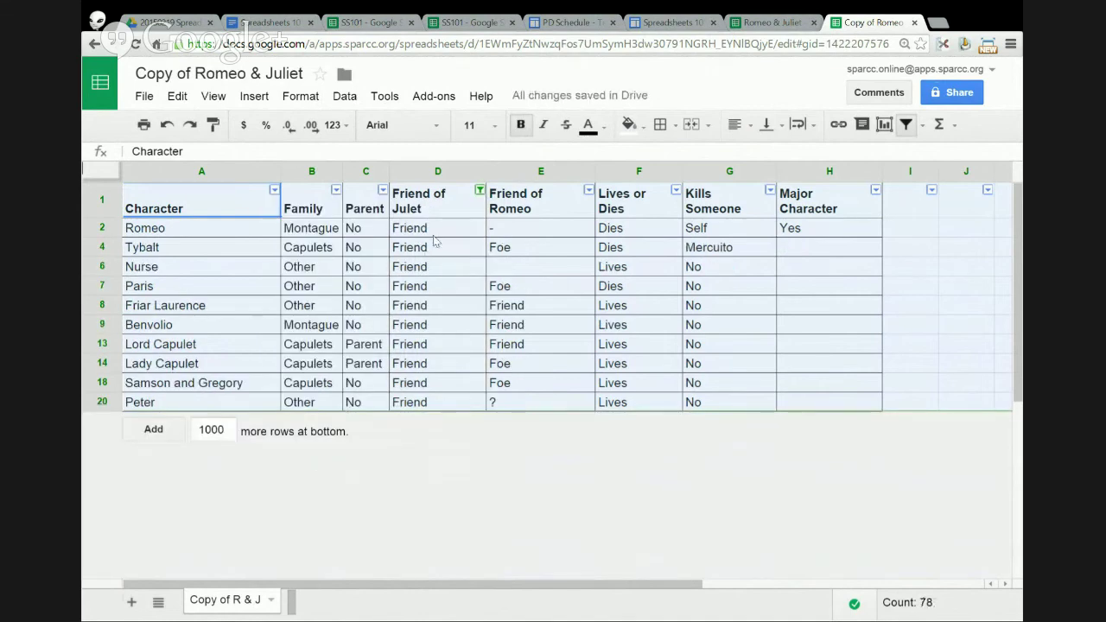
left_click_drag(436, 229, 442, 404)
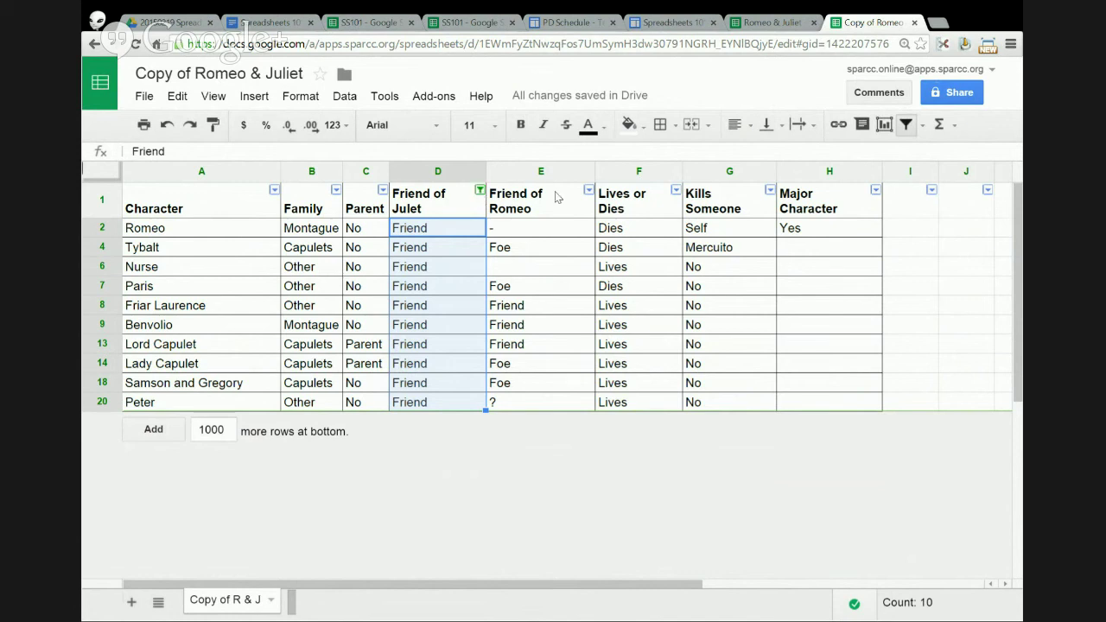
left_click(676, 190)
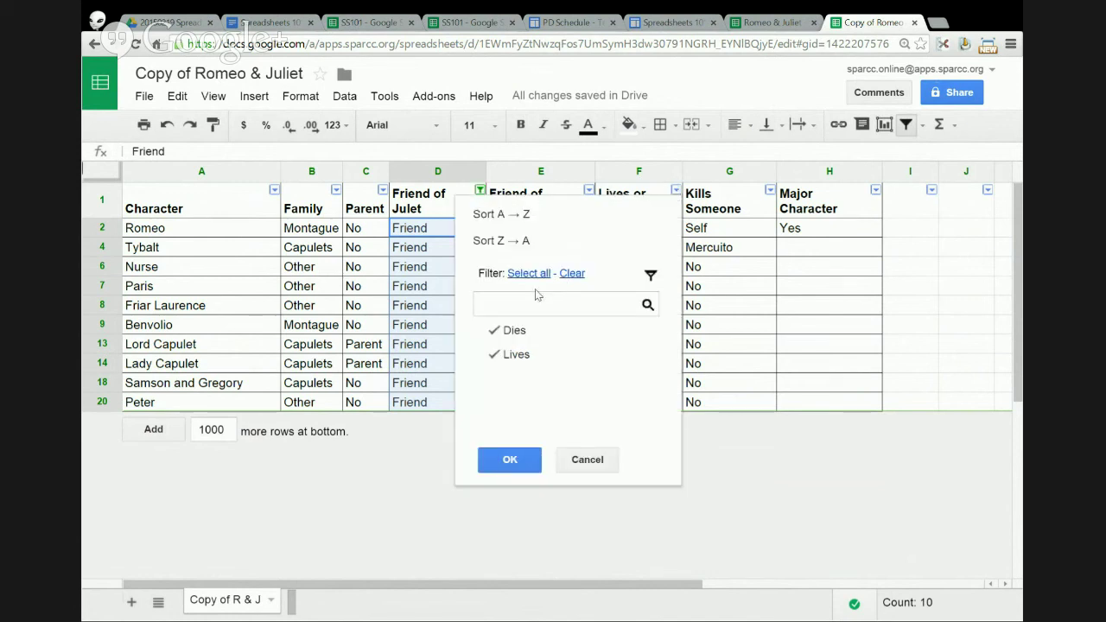
- Filter Lives or Dies to Dies only, then restore both Dies and Lives
left_click(510, 330)
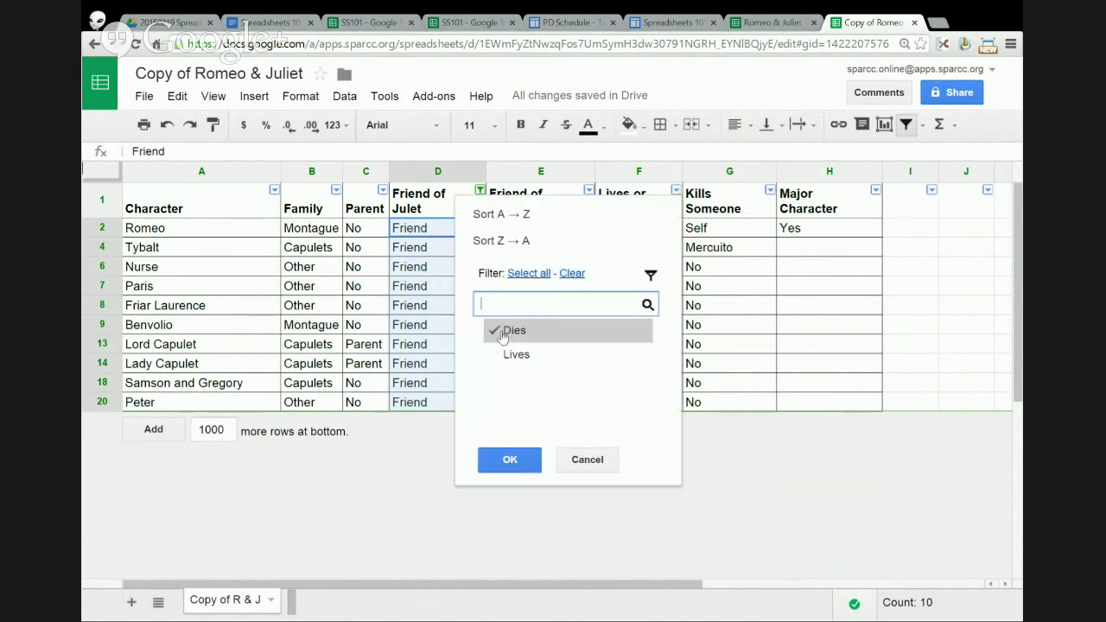
left_click(509, 459)
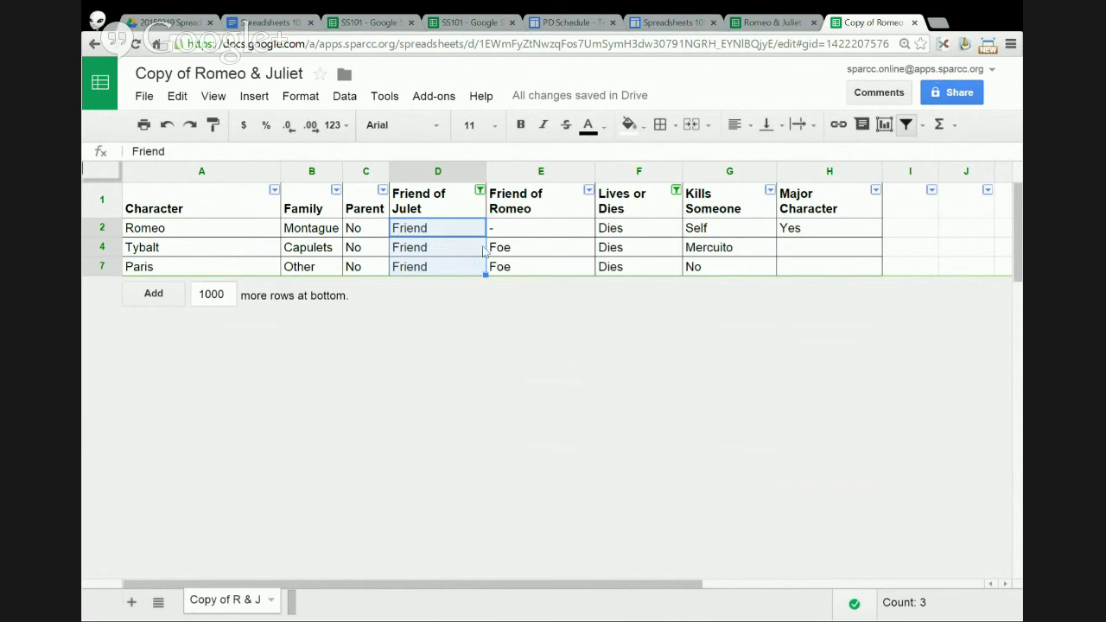
left_click(674, 191)
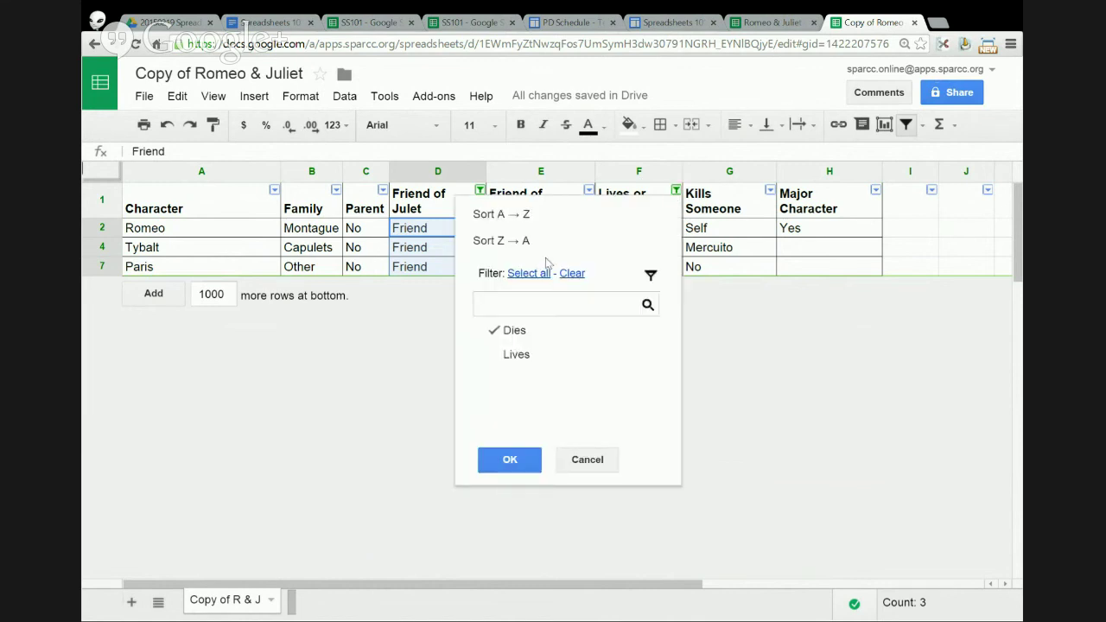
left_click(527, 273)
left_click(511, 458)
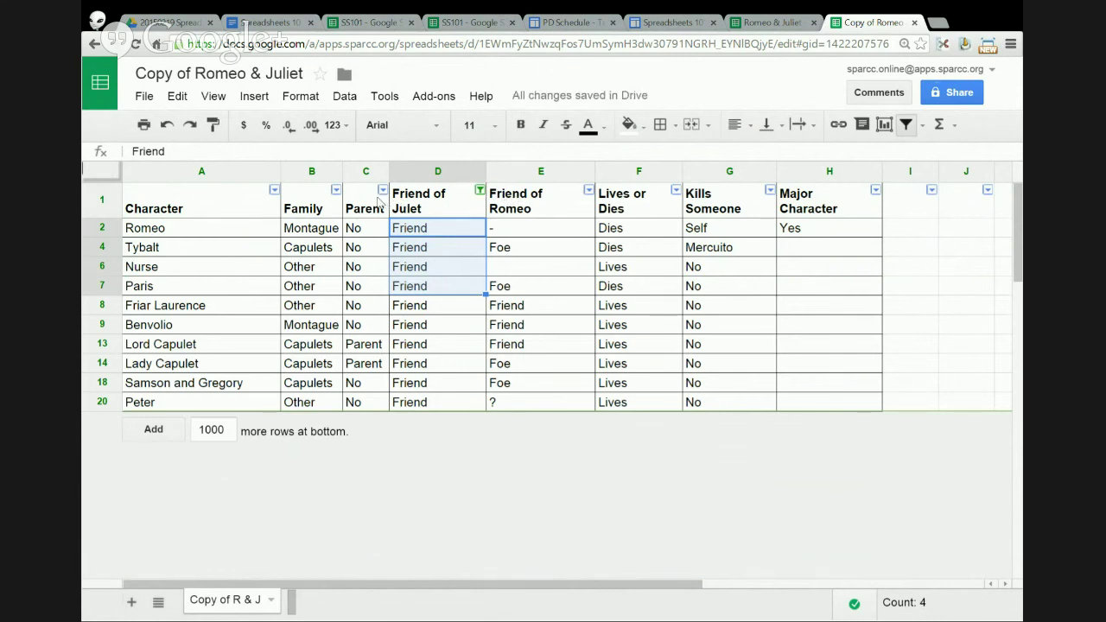
- Filter the Family column to show only Montague rows
left_click(336, 191)
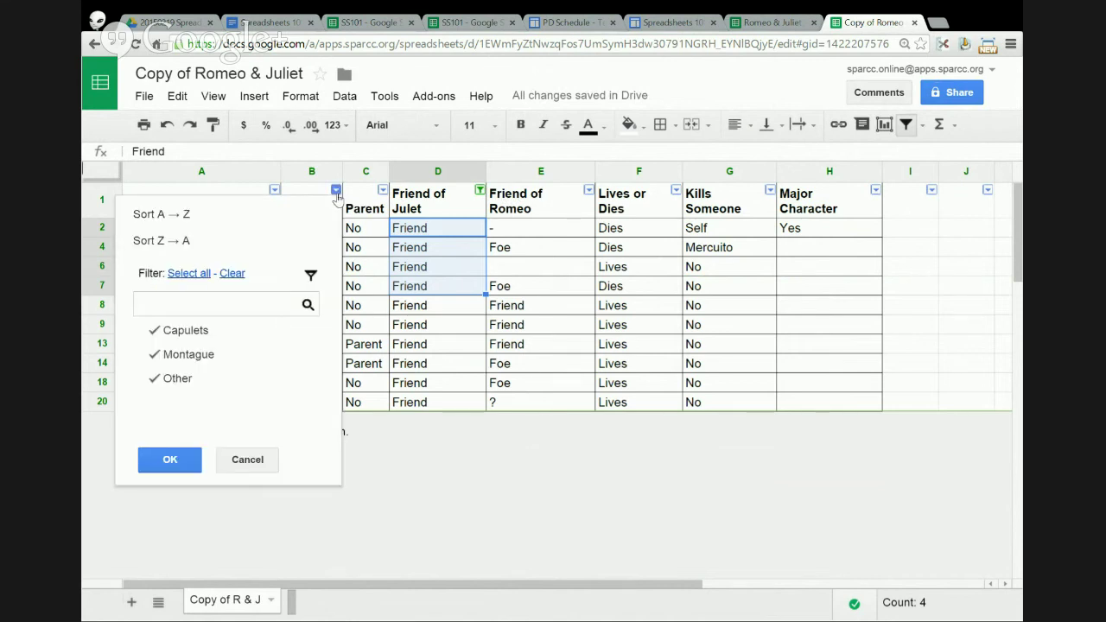
left_click(230, 282)
left_click(194, 357)
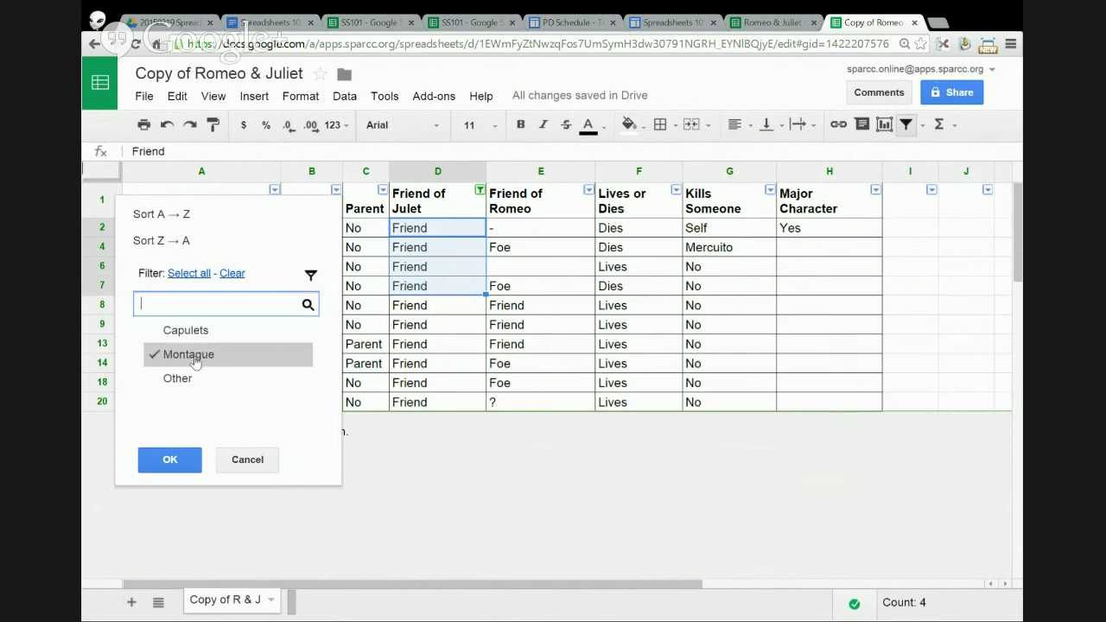
left_click(170, 460)
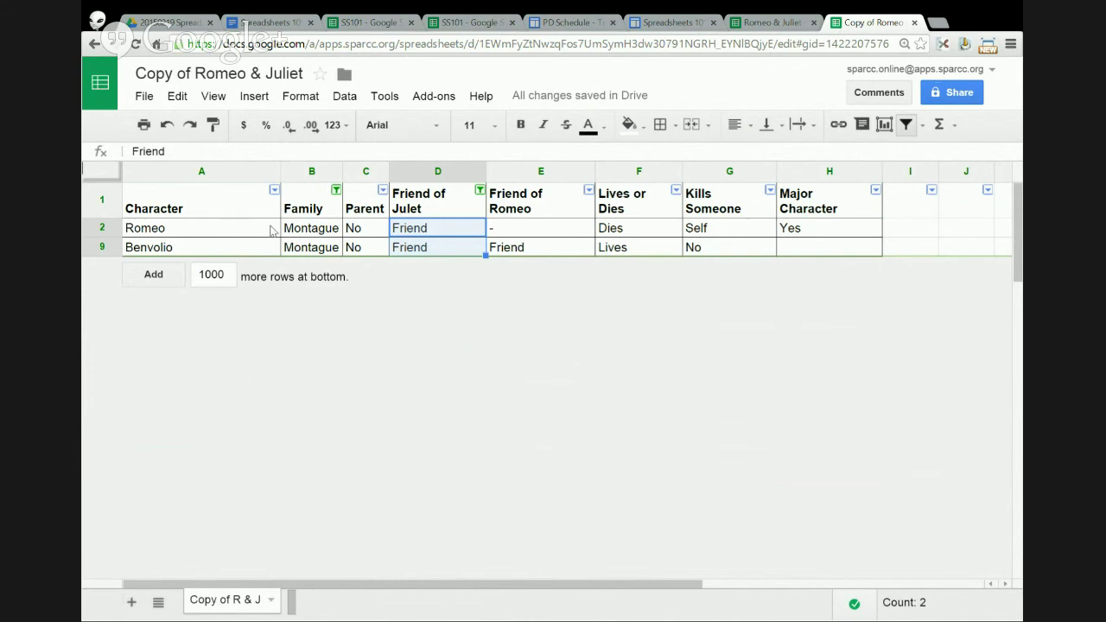
- Select all values in the Friend of Juliet and Family filters so every row shows
left_click(479, 191)
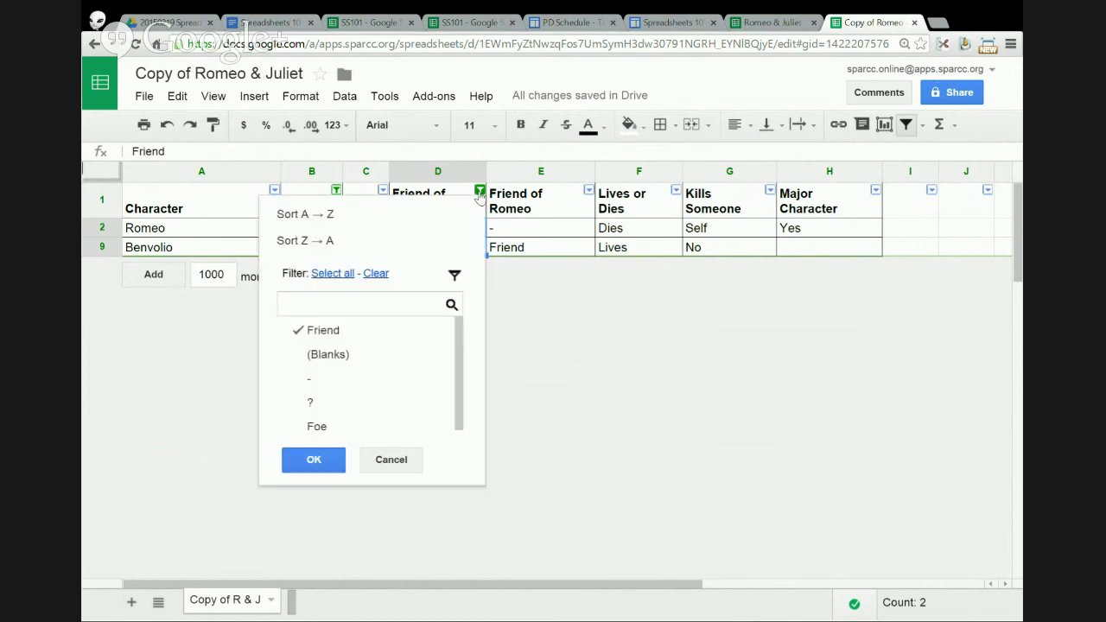
left_click(340, 275)
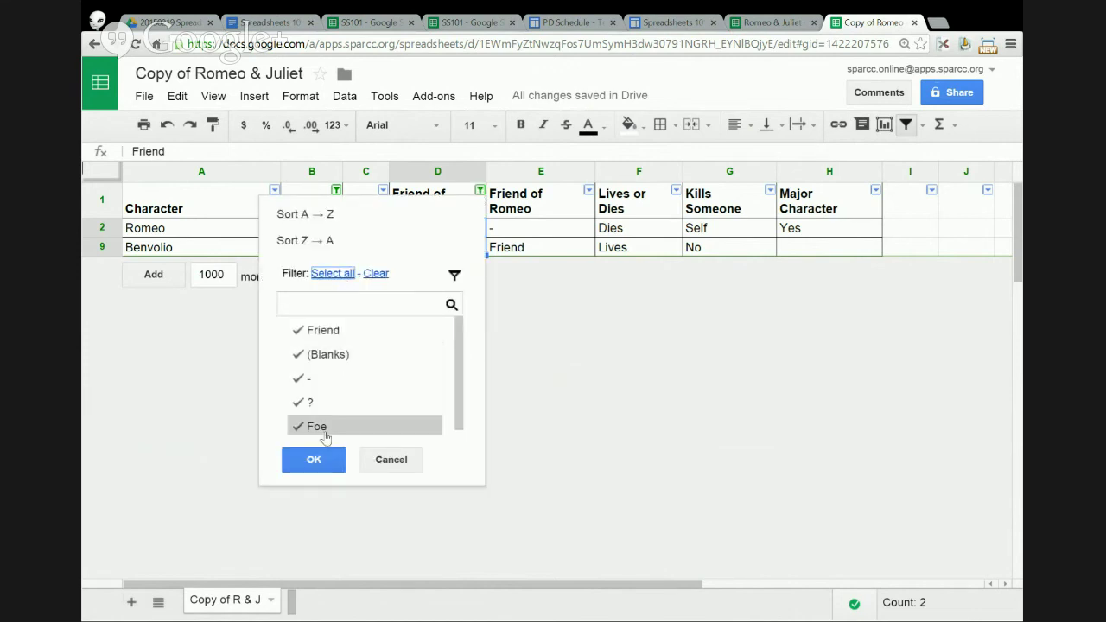
left_click(313, 459)
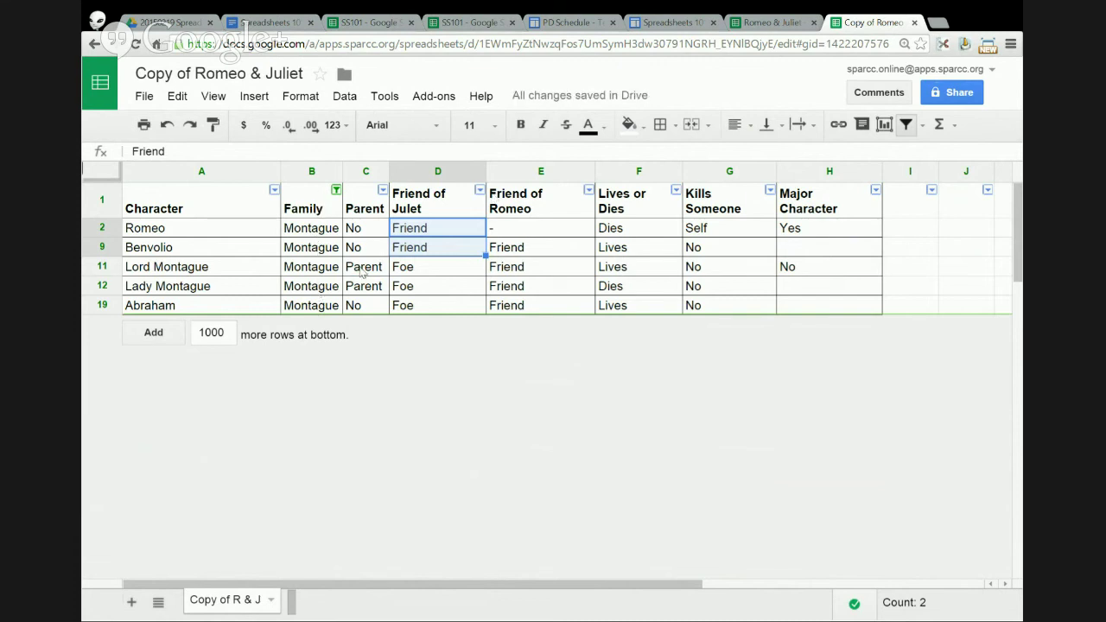
left_click(336, 190)
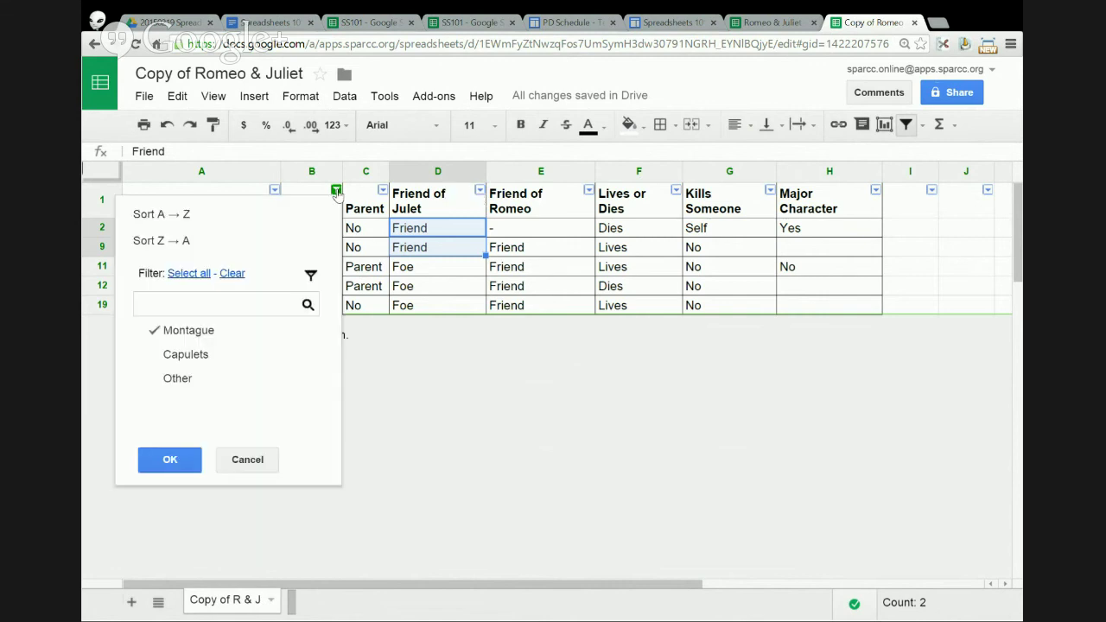
left_click(190, 462)
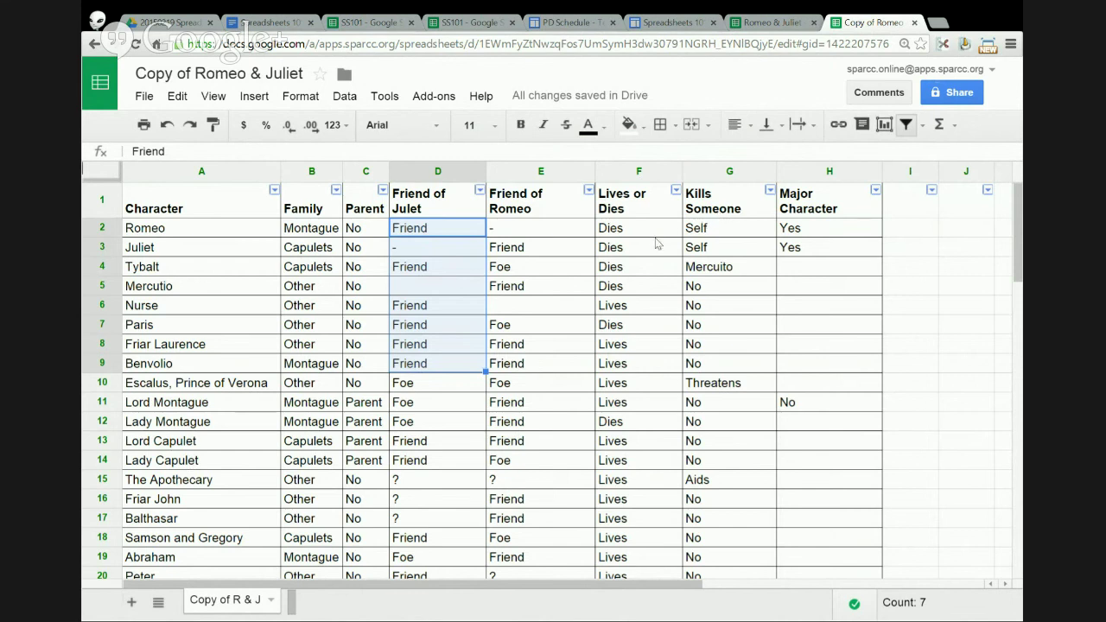
- Turn off the sheet's filter via the Data menu, then select the whole table A1:H20
left_click(96, 195)
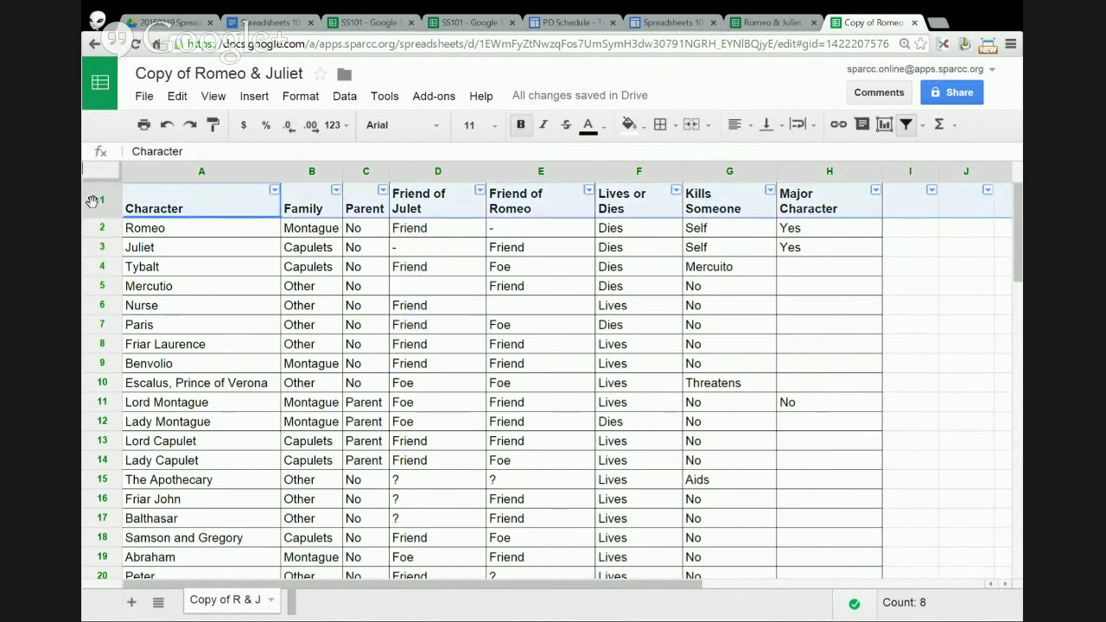
left_click(345, 96)
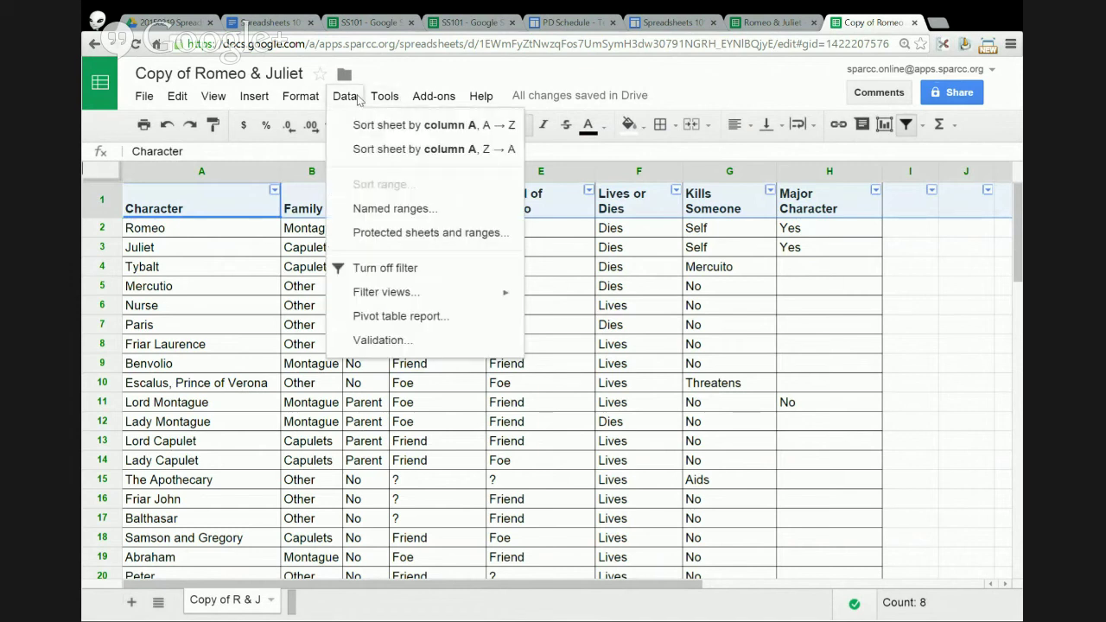
left_click(406, 273)
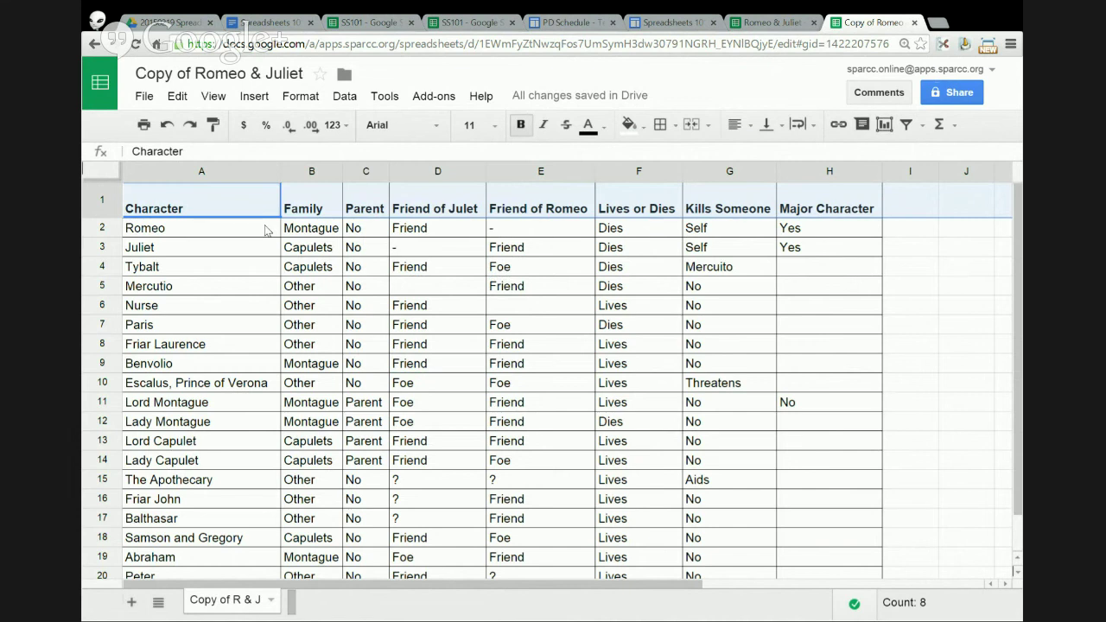
left_click(240, 206)
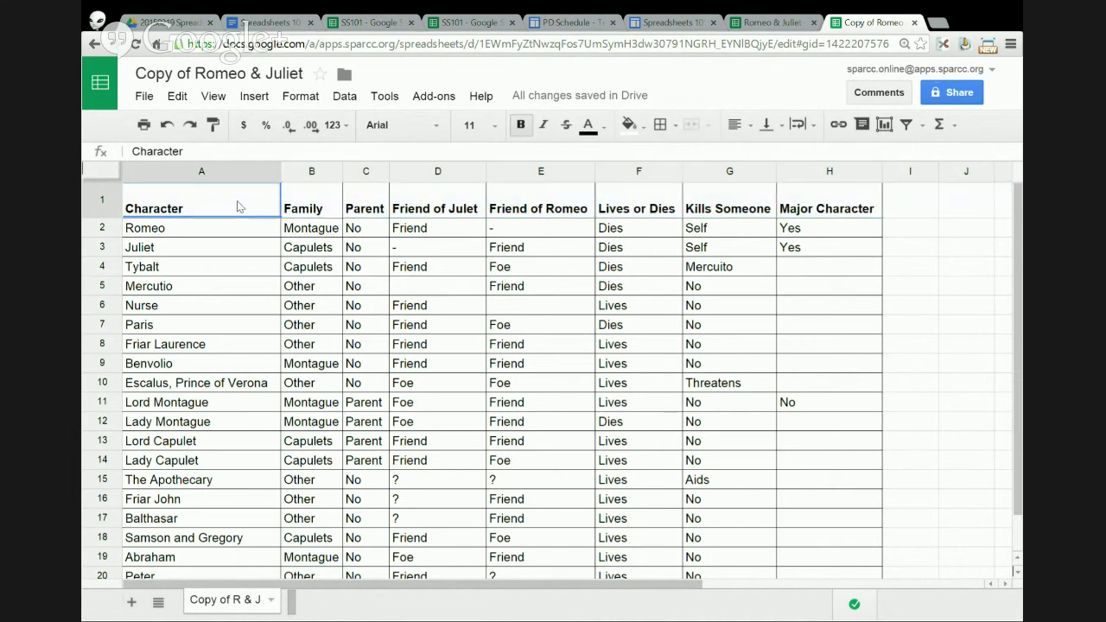
left_click_drag(240, 206, 836, 589)
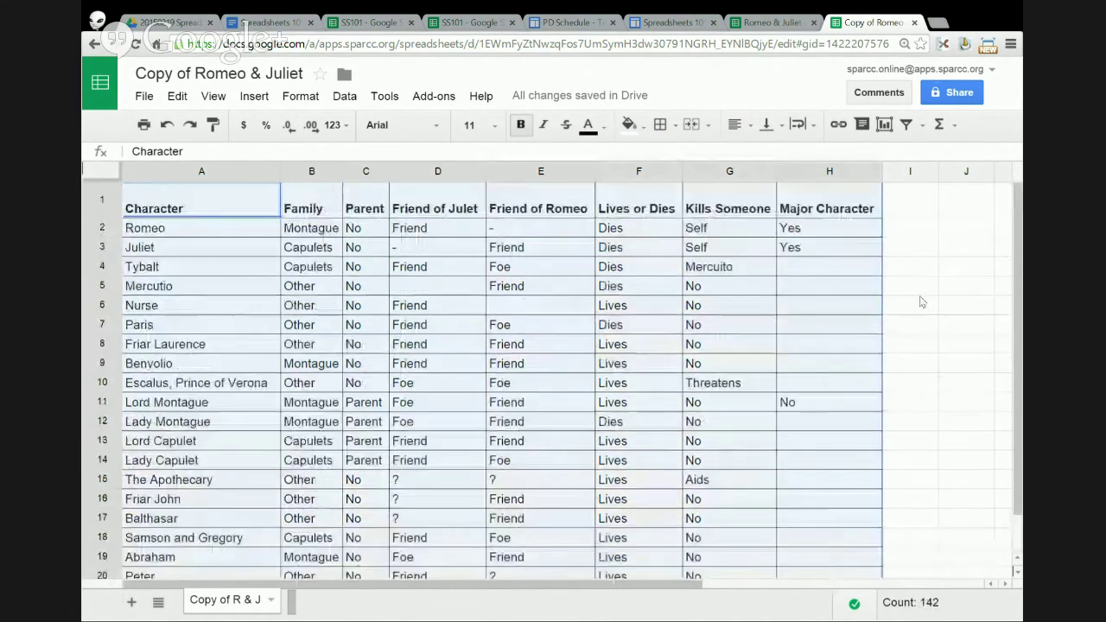
scroll(917, 303, "up", 2)
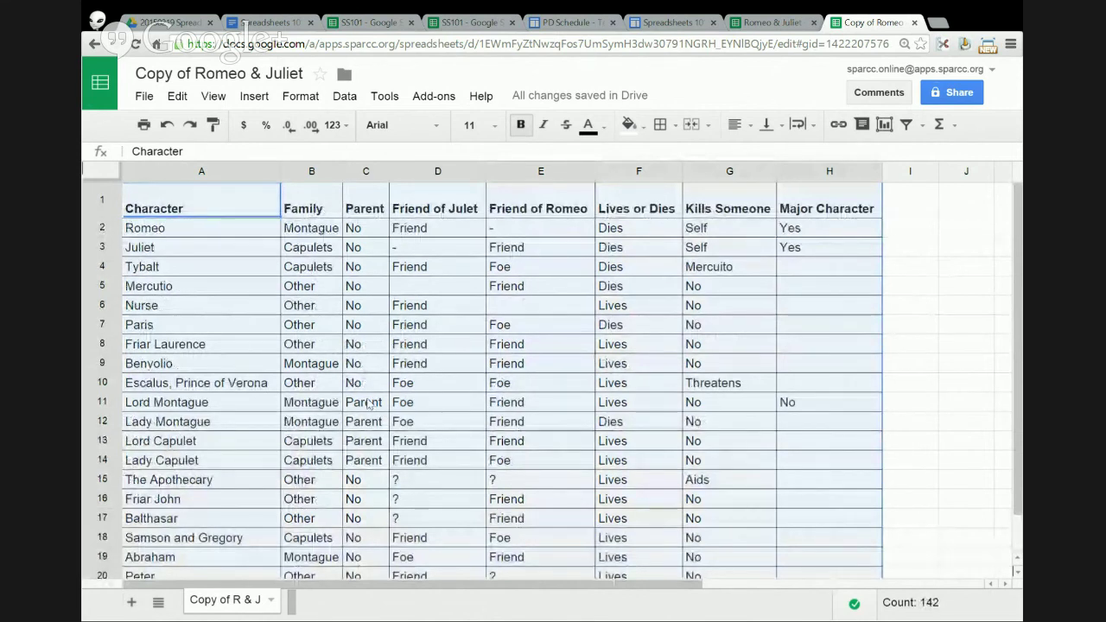
right_click(251, 251)
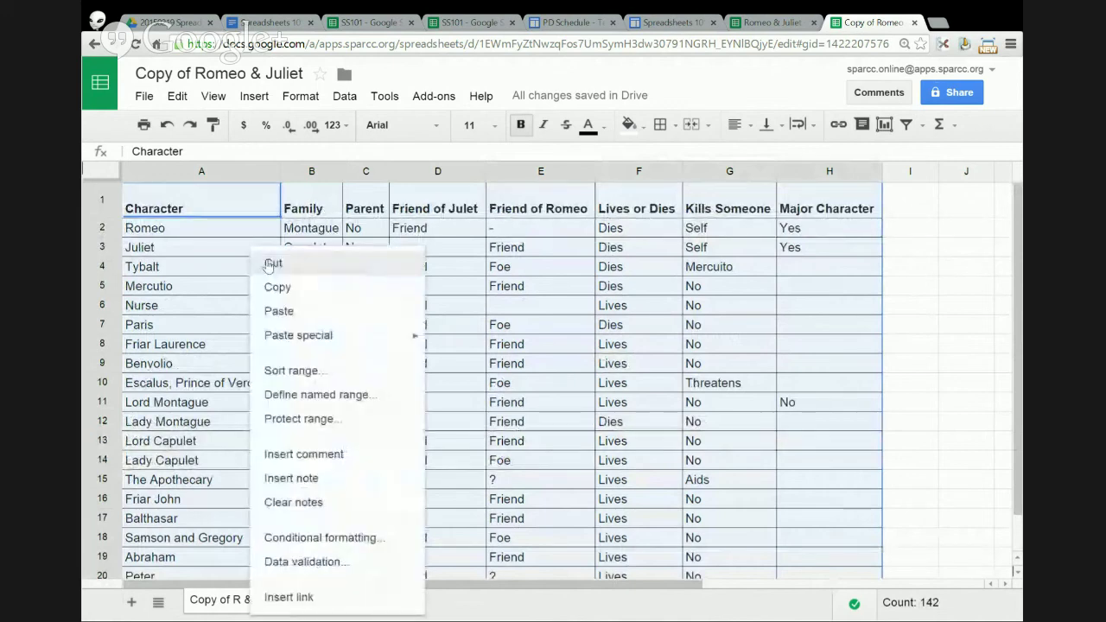
left_click(320, 374)
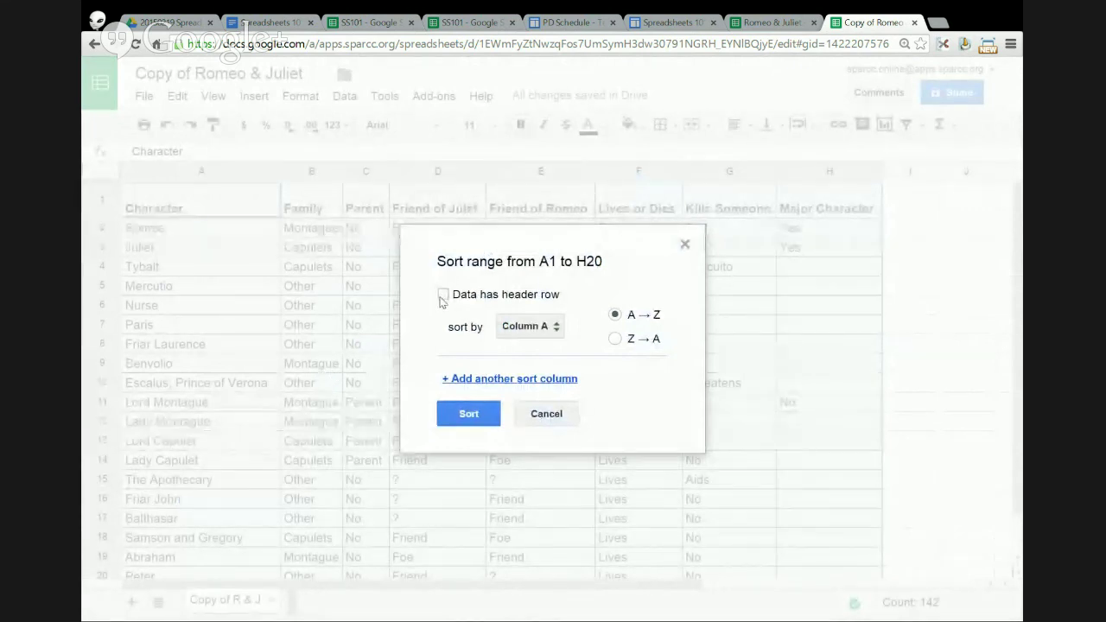
left_click(444, 295)
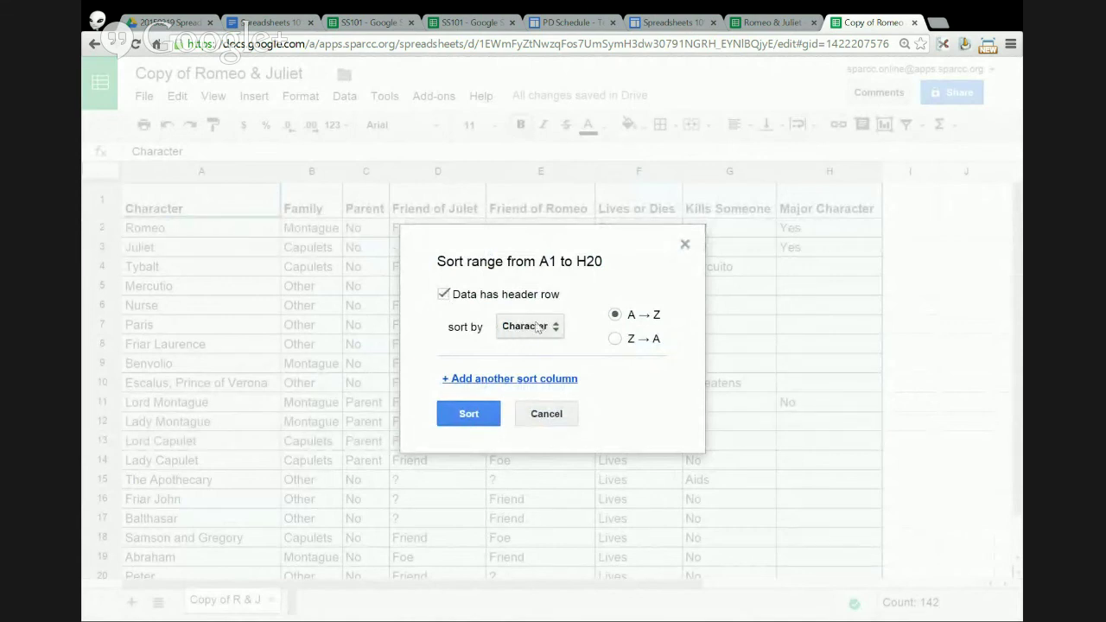
left_click(444, 295)
left_click(443, 295)
left_click(468, 414)
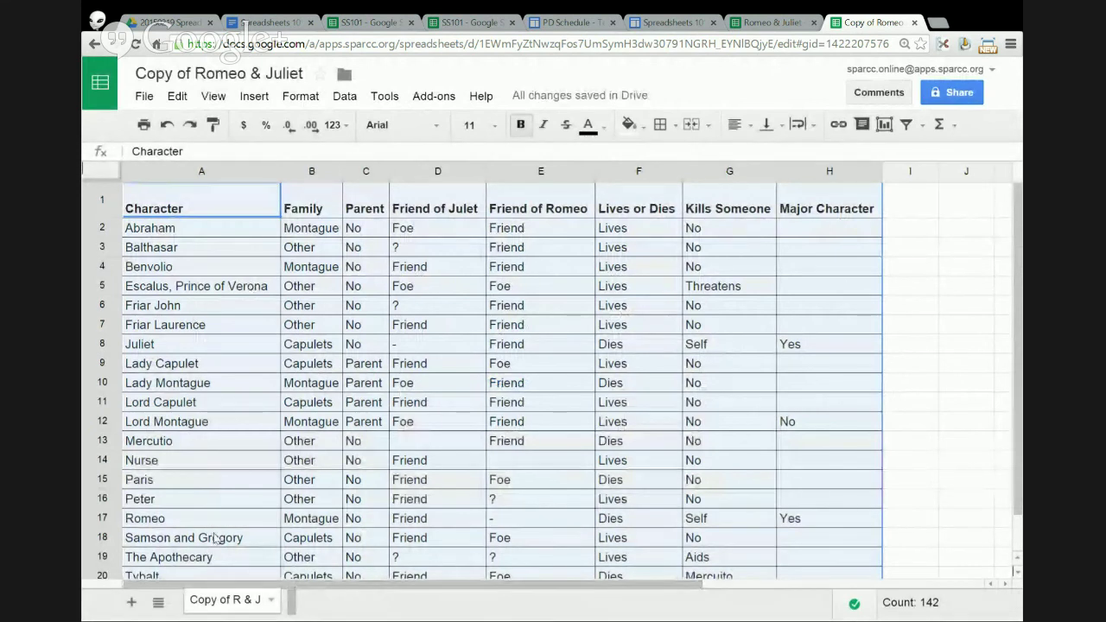
right_click(210, 272)
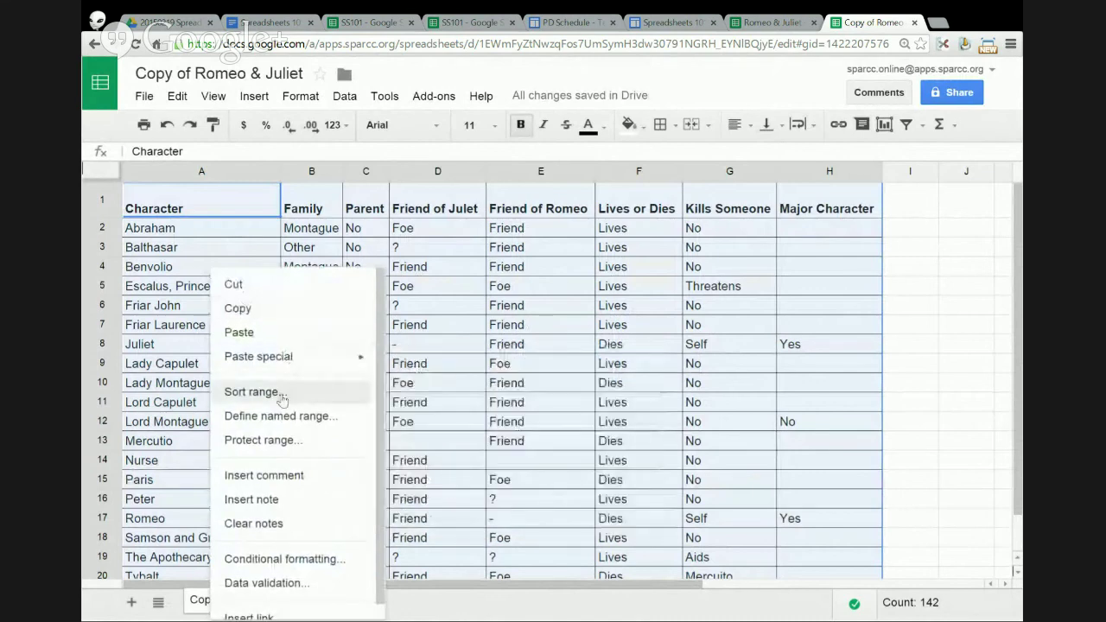
left_click(167, 126)
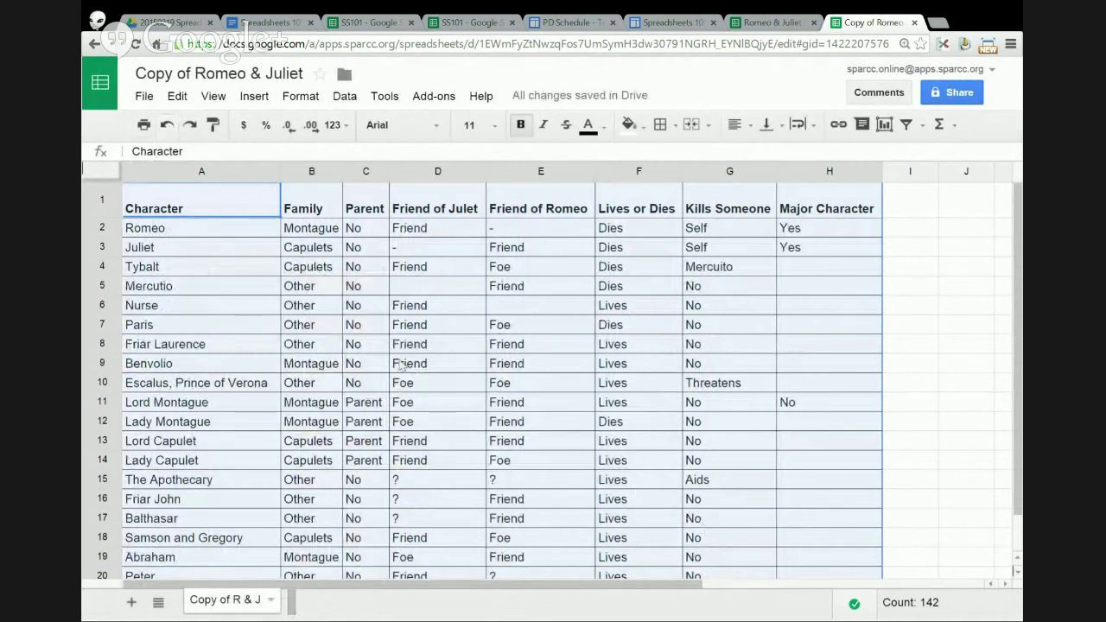
- Sort the selected range, with header row, by Family A→Z then Character A→Z
right_click(225, 252)
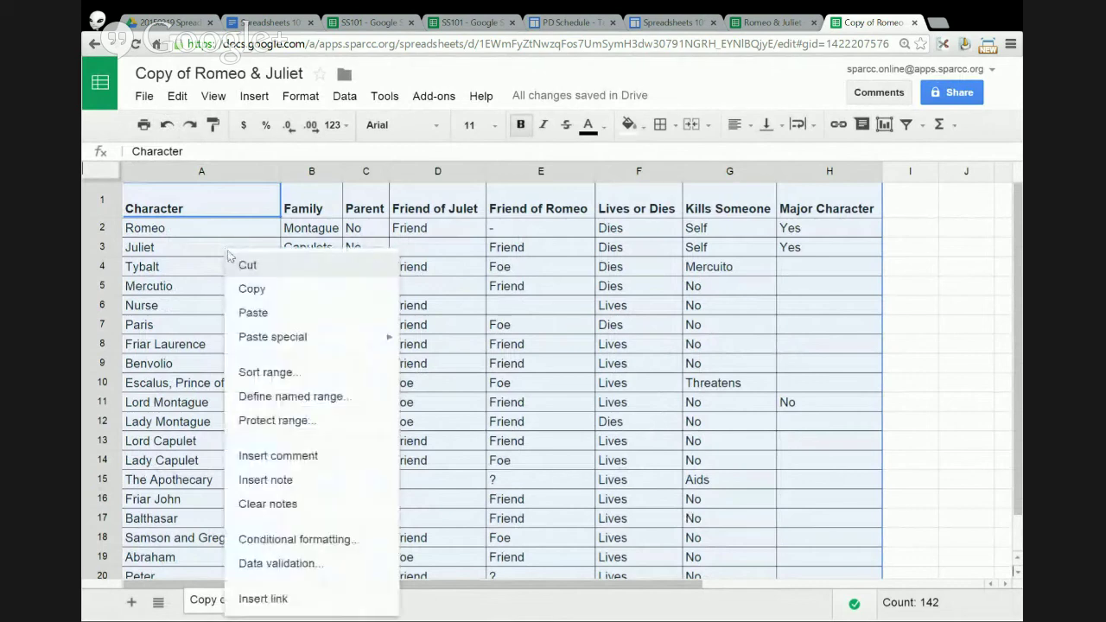
left_click(301, 378)
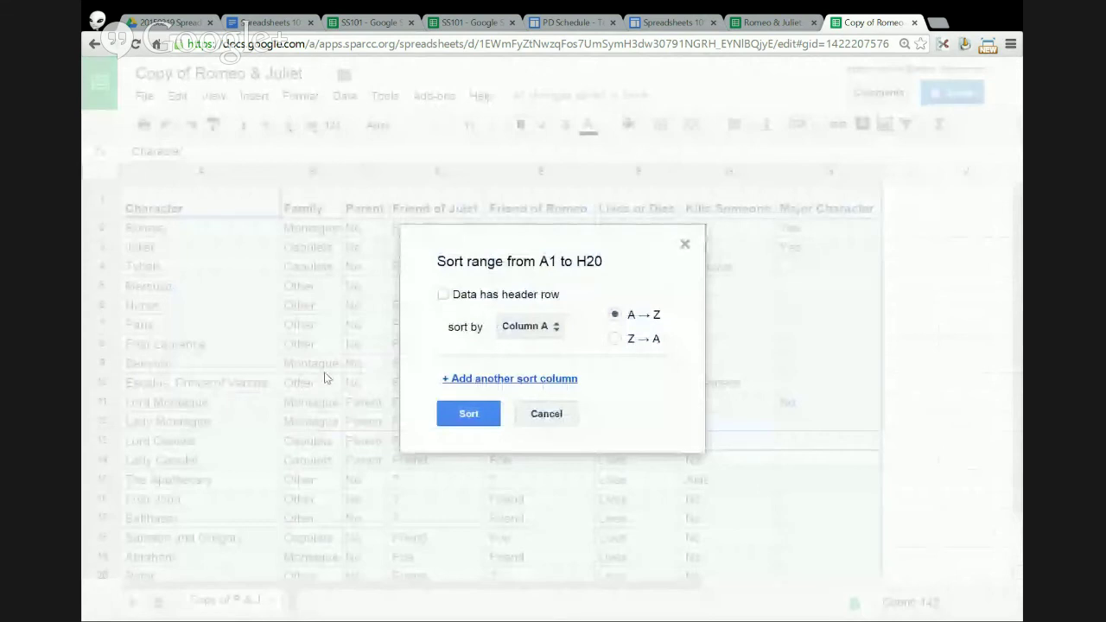
left_click(444, 296)
left_click(557, 333)
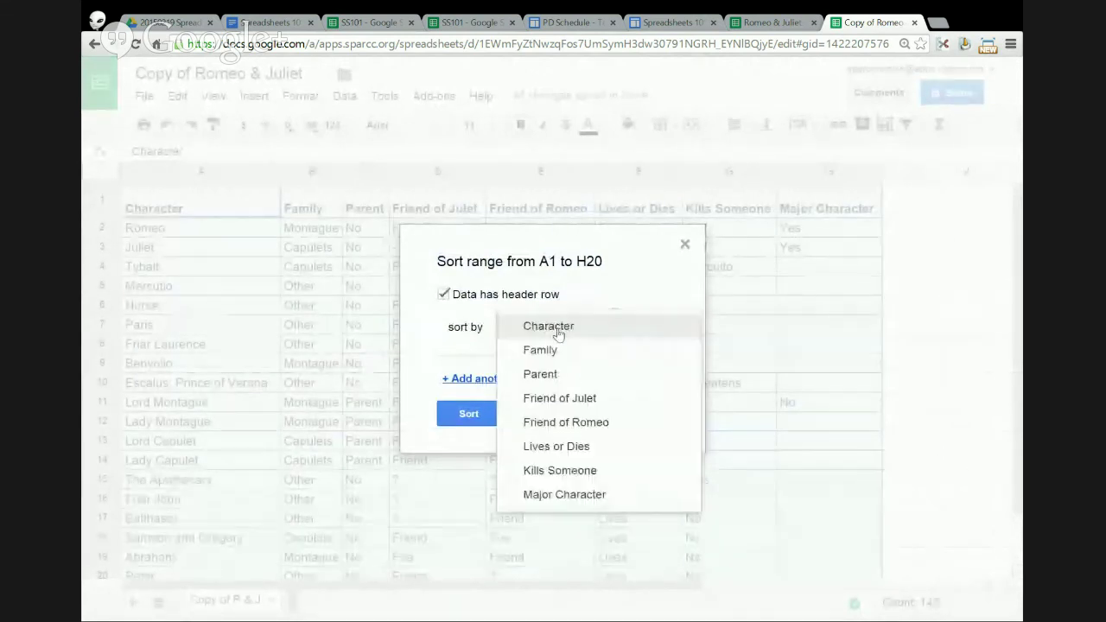
left_click(553, 351)
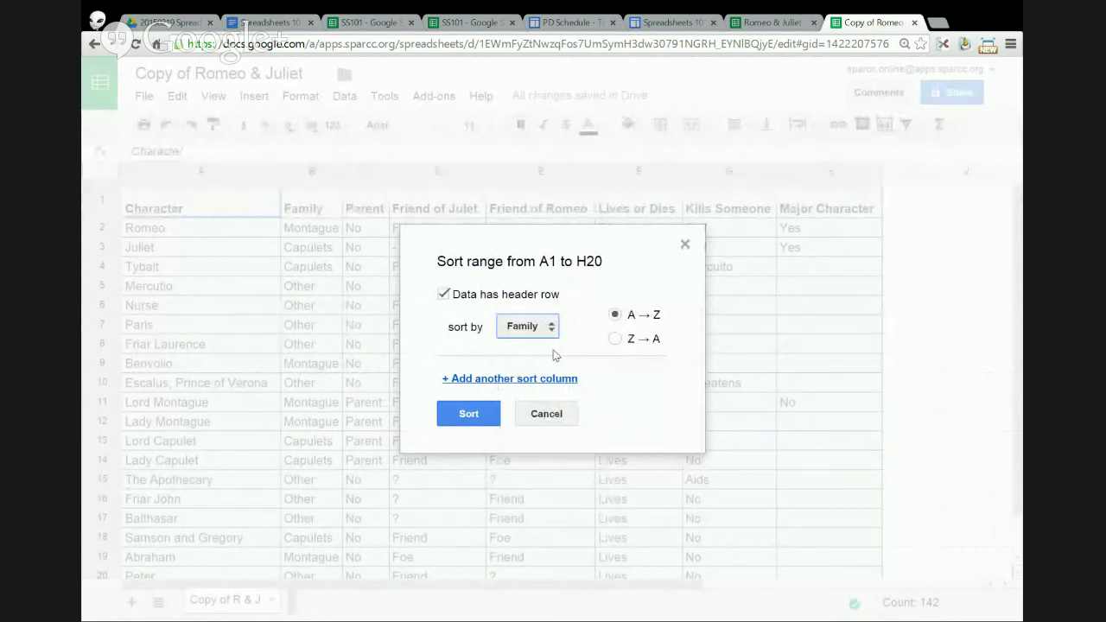
left_click(545, 381)
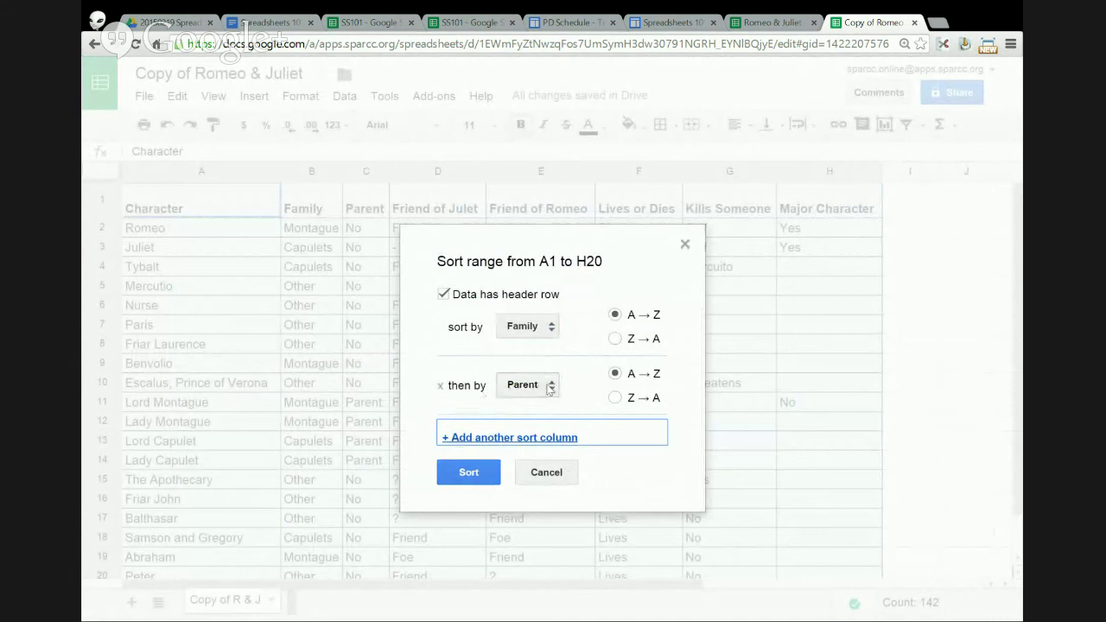
left_click(551, 388)
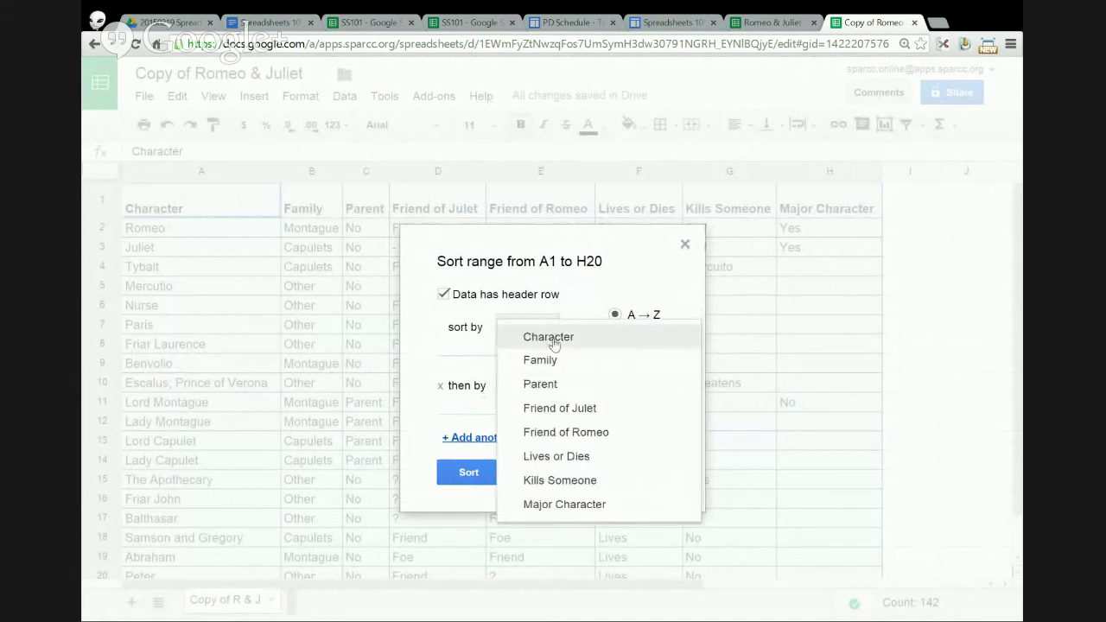
left_click(555, 343)
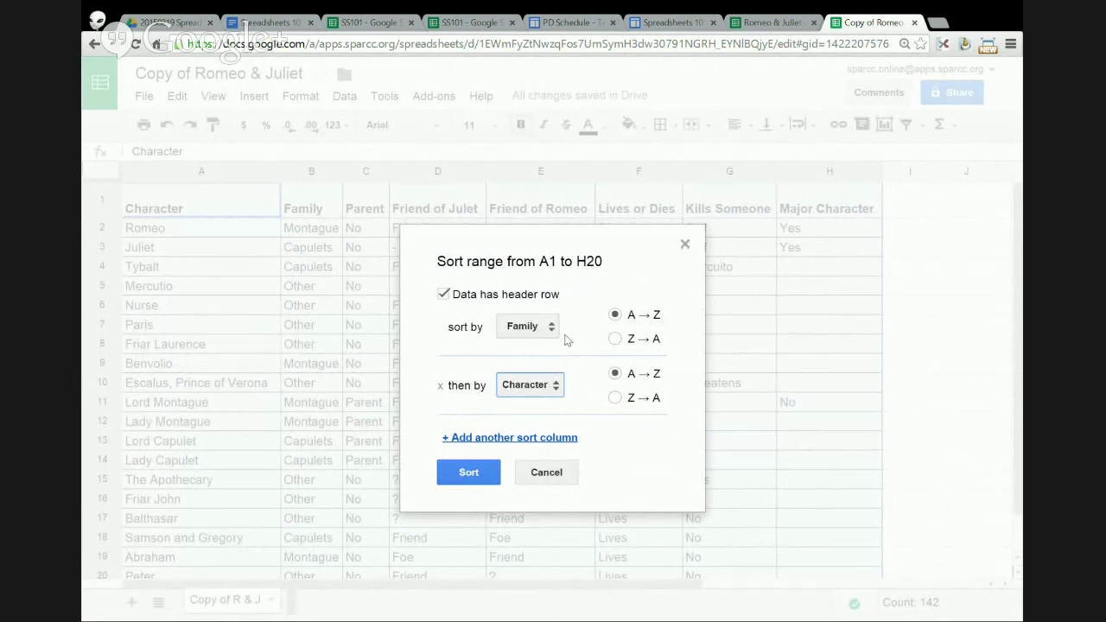
left_click(468, 473)
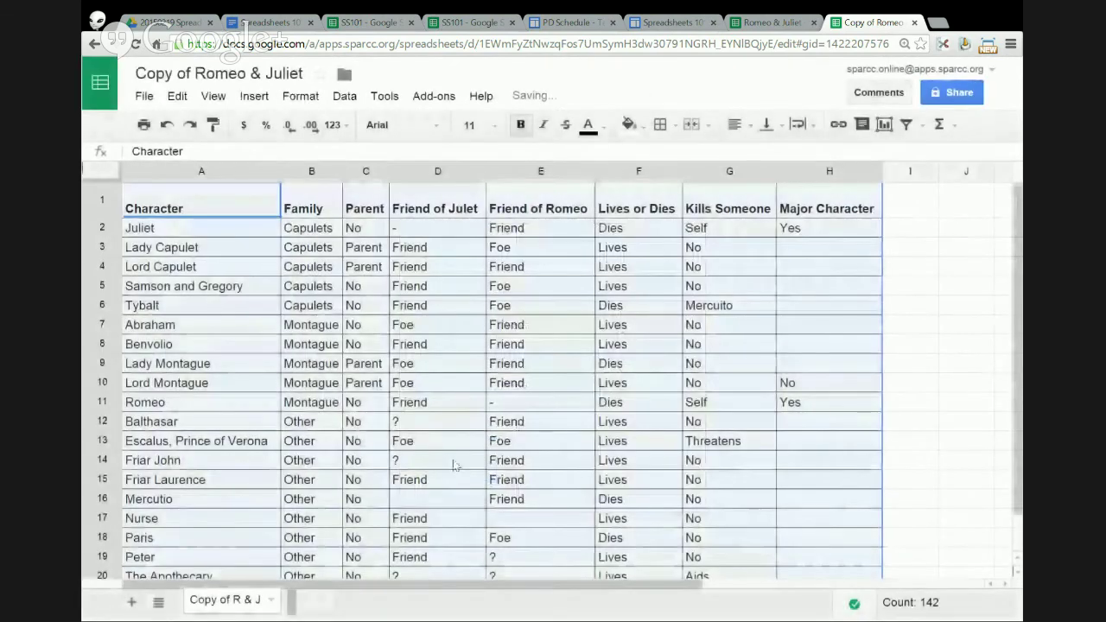
left_click_drag(317, 246, 316, 323)
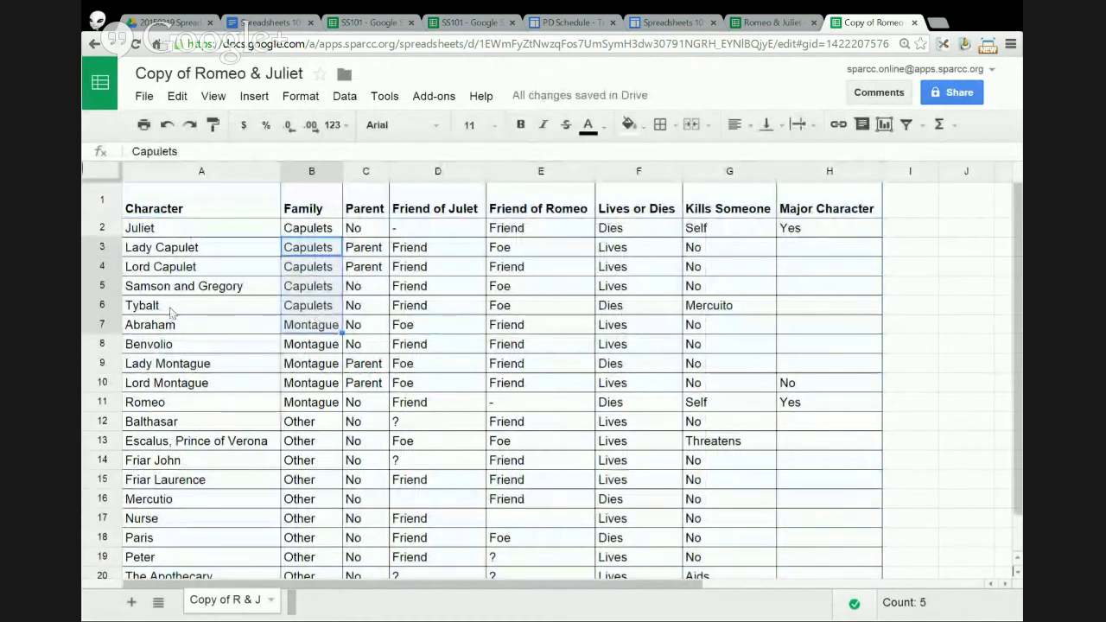
left_click(216, 309)
left_click_drag(294, 330, 302, 404)
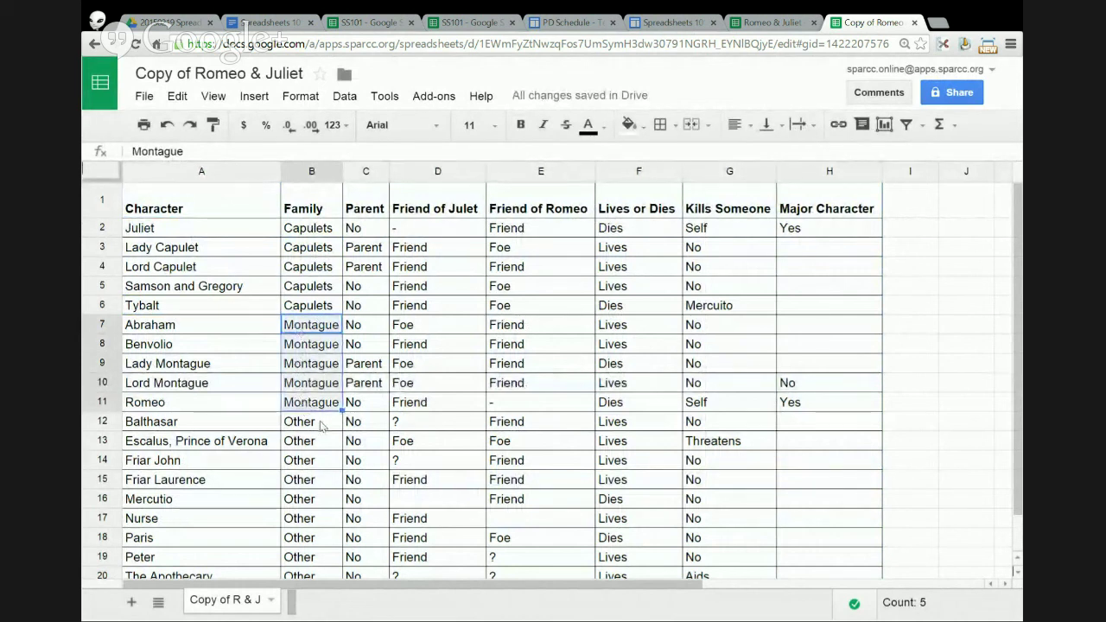
left_click_drag(321, 425, 316, 573)
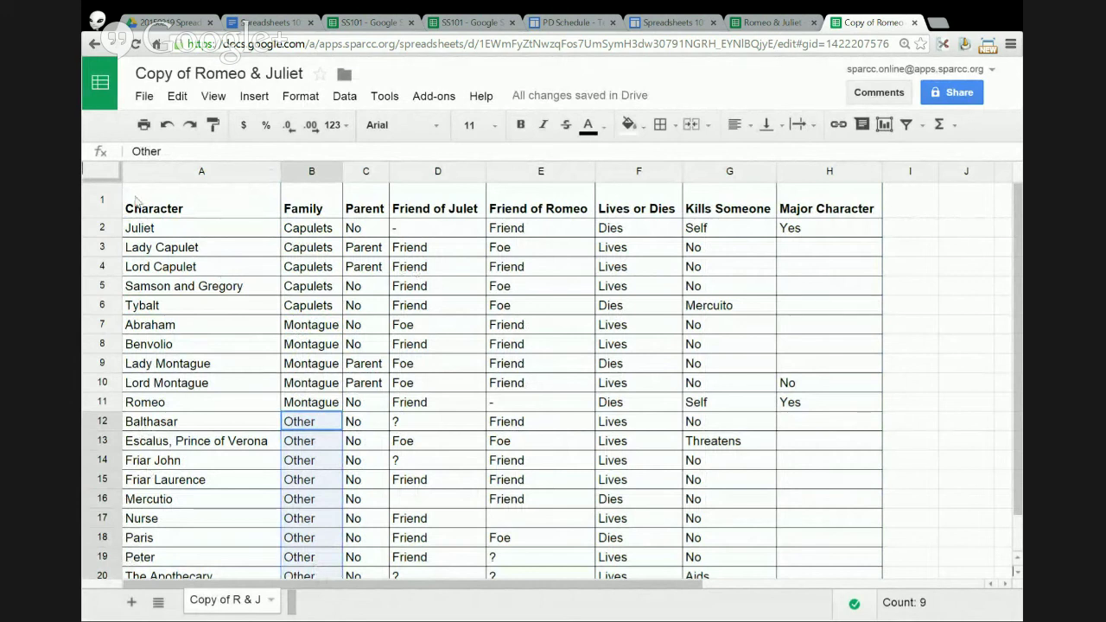
left_click_drag(164, 198, 827, 538)
scroll(648, 323, "up", 1)
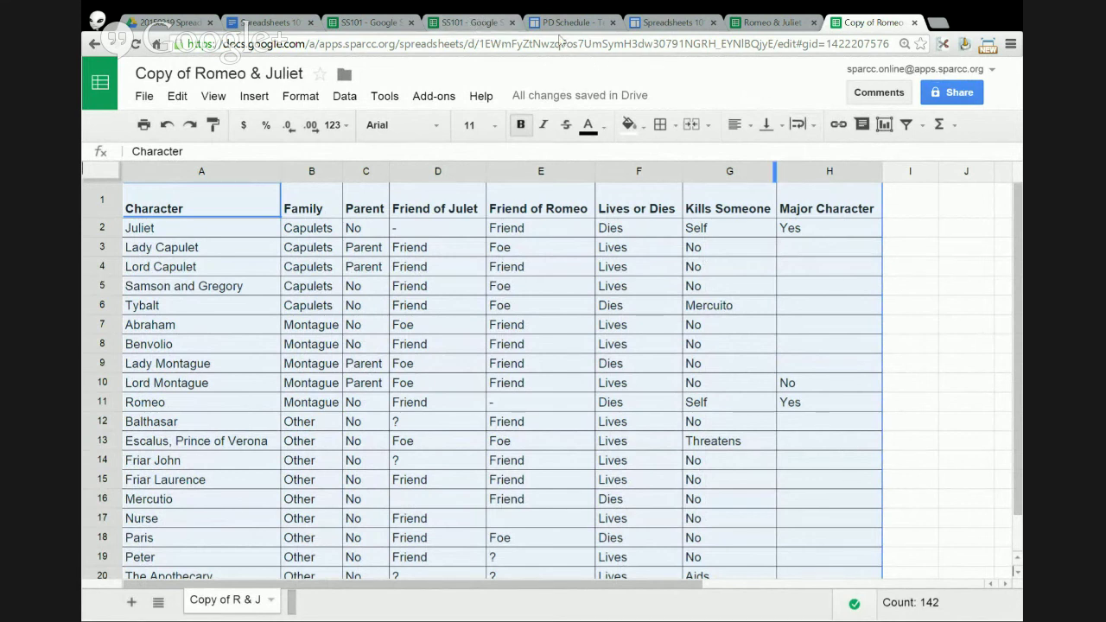
- Return to the Spreadsheets 101 page, scroll to Session Resources, and briefly highlight the Mr. Excel lines
left_click(662, 25)
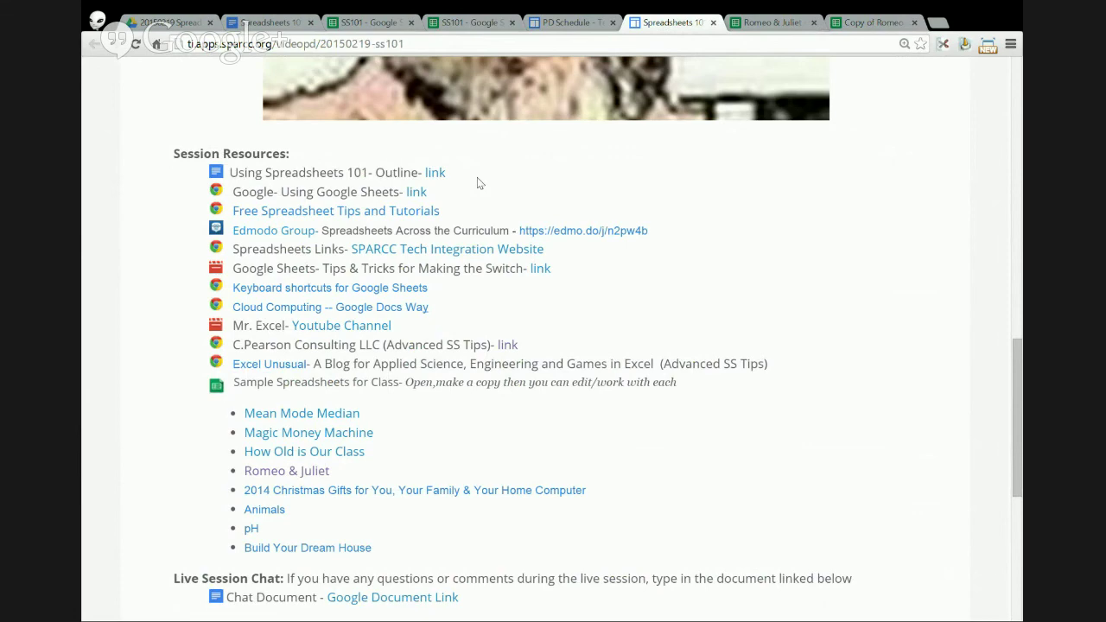
scroll(477, 182, "up", 10)
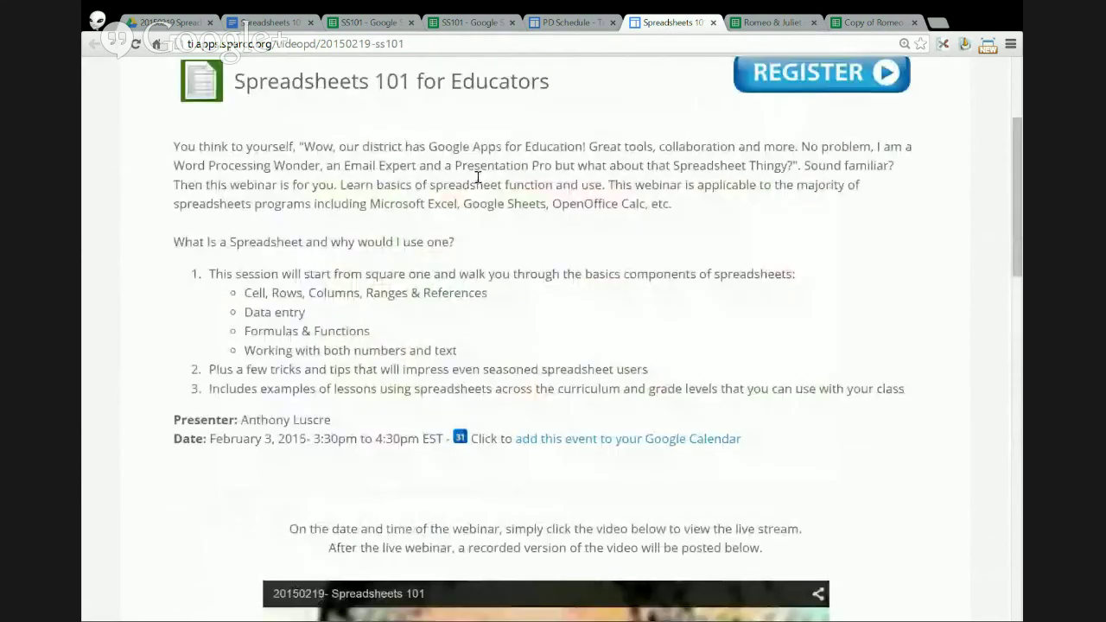
scroll(573, 306, "down", 5)
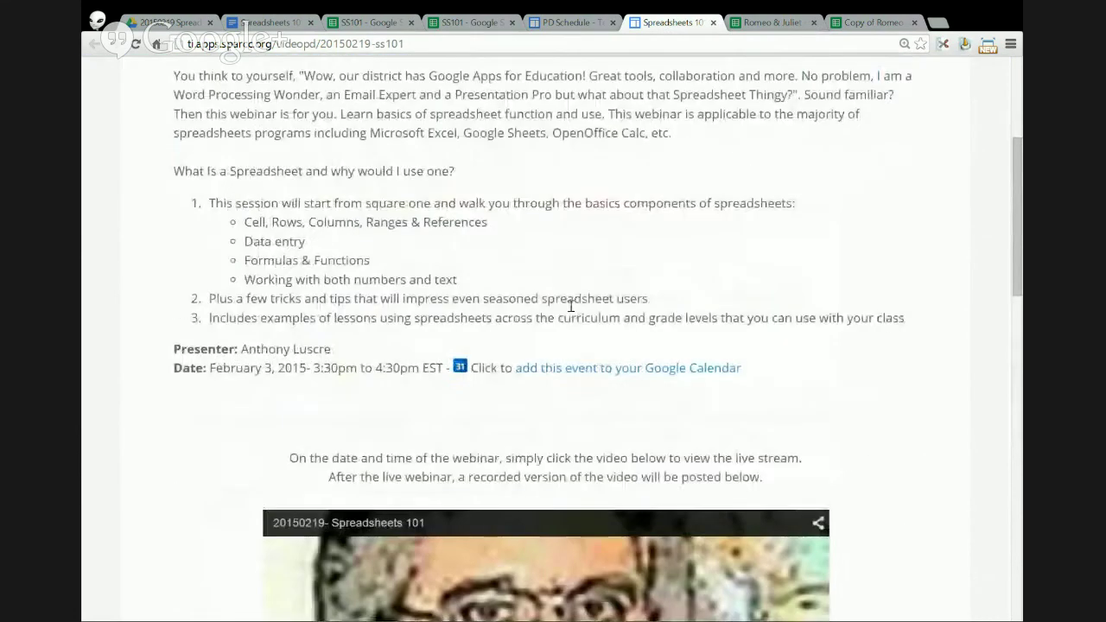
scroll(247, 377, "down", 6)
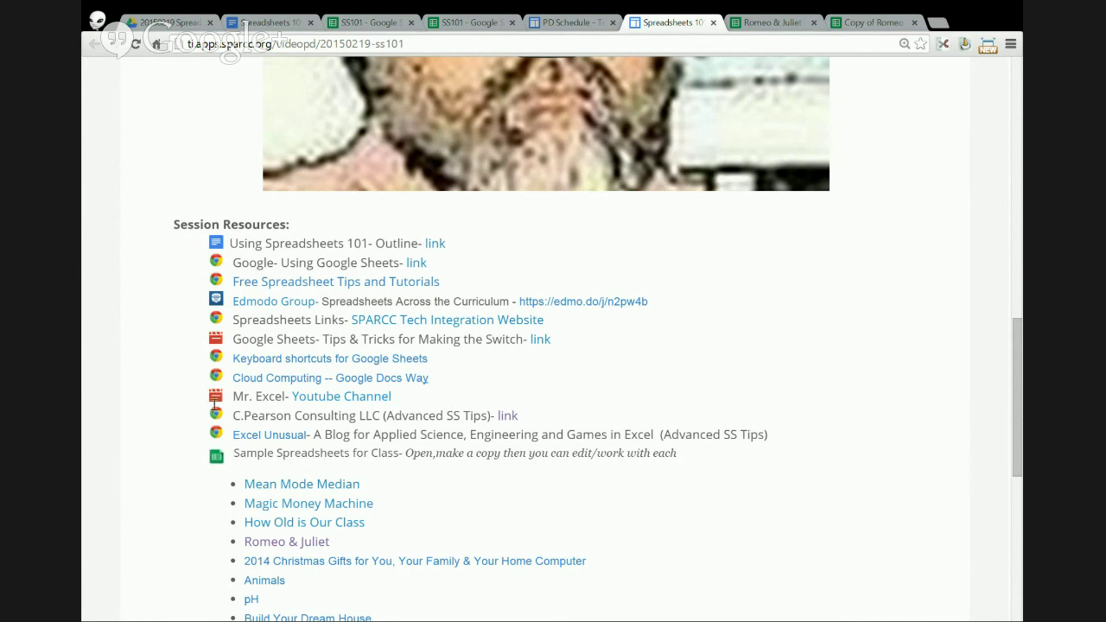
left_click_drag(214, 405, 273, 443)
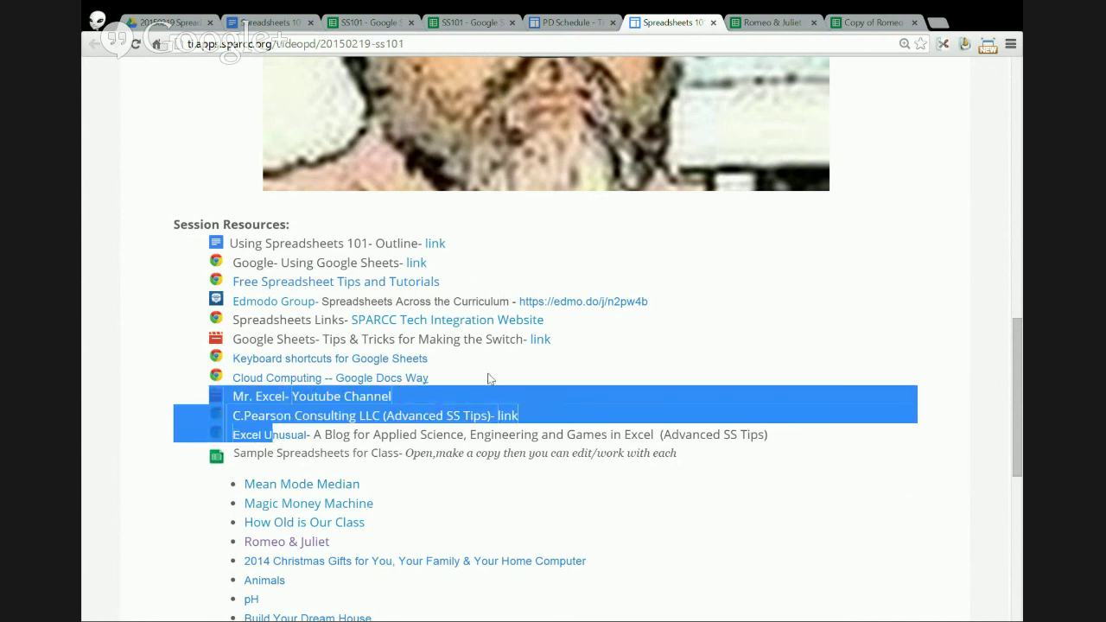
left_click(901, 163)
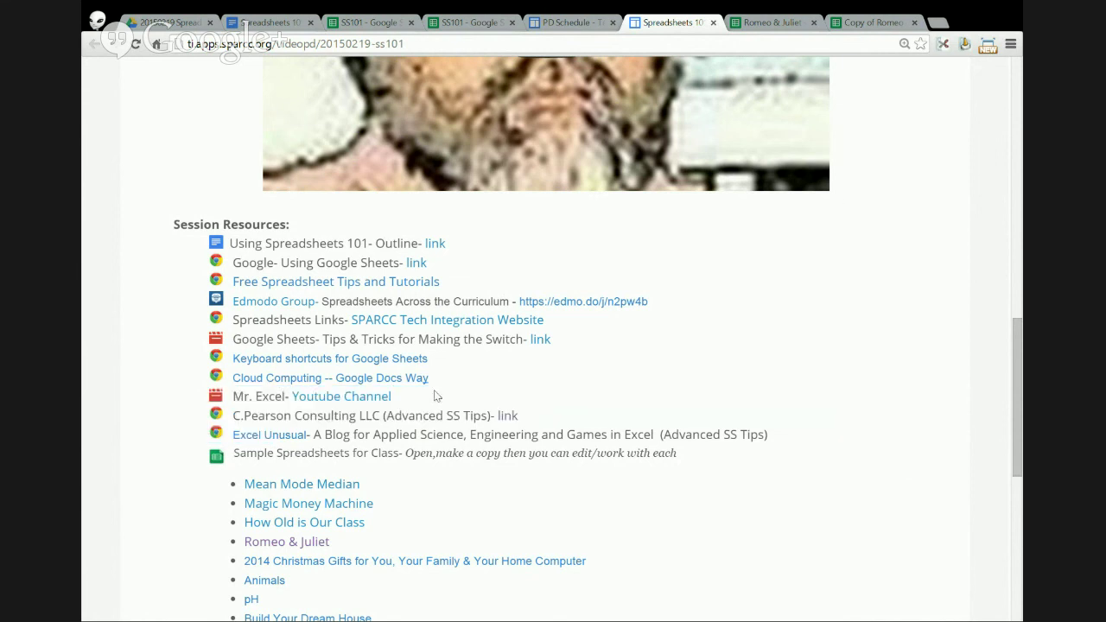
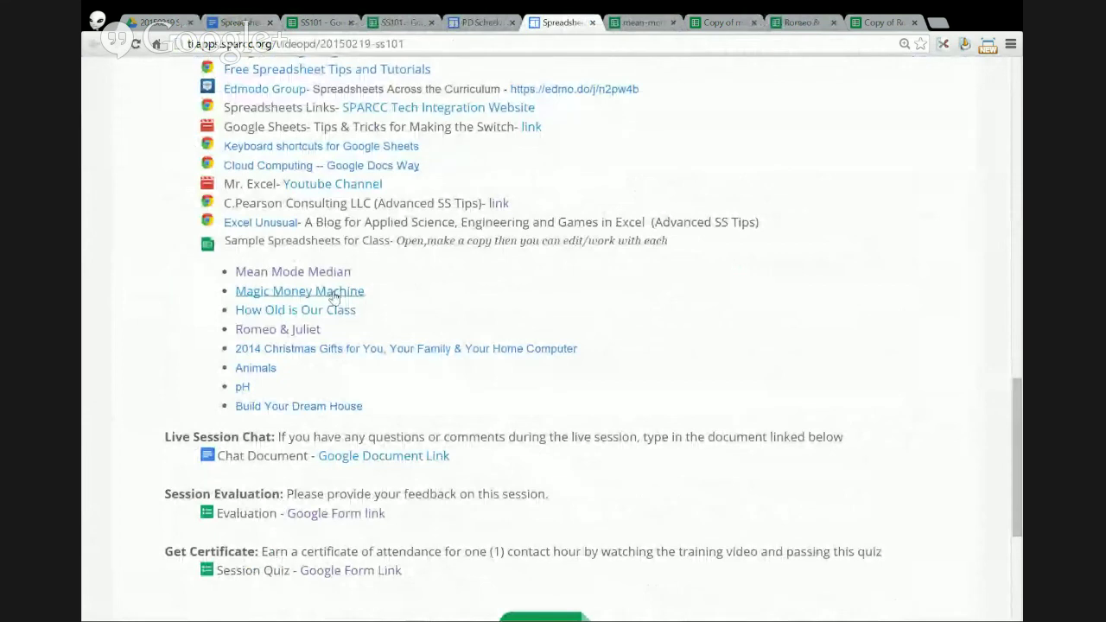
- Open the Magic Money Machine sample spreadsheet from the Sample Spreadsheets for Class list
left_click(353, 291)
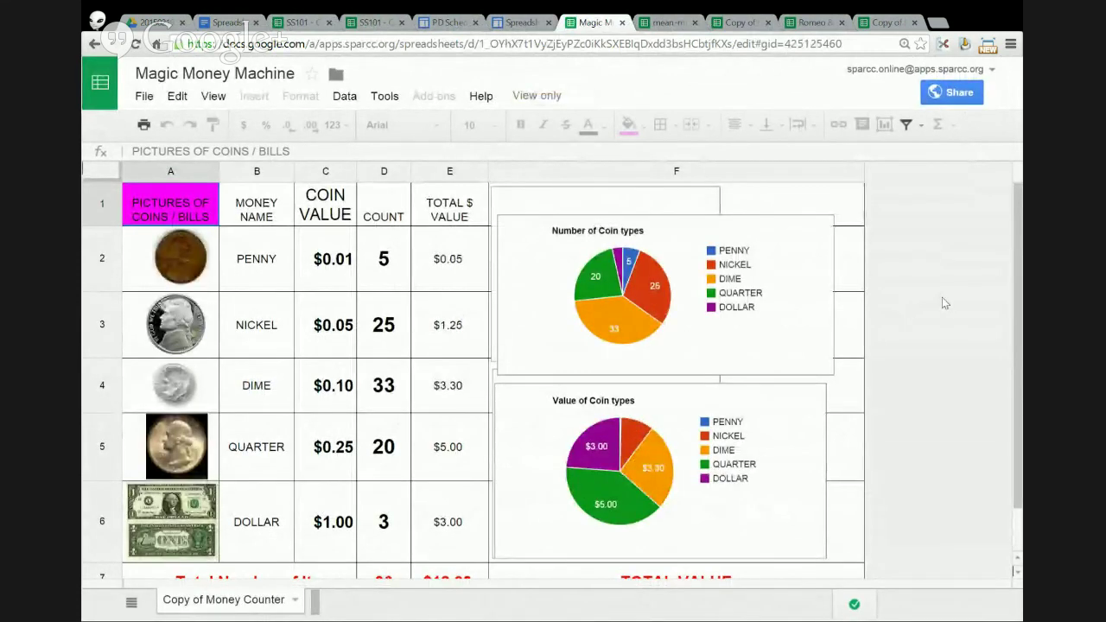
scroll(943, 299, "down", 2)
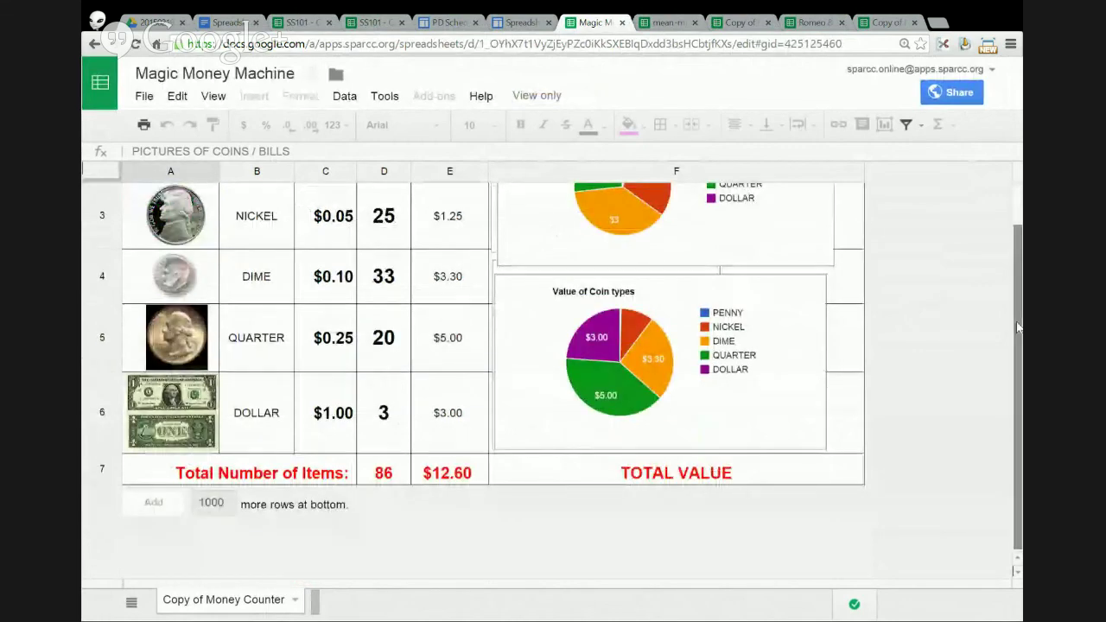
left_click_drag(1016, 318, 1015, 276)
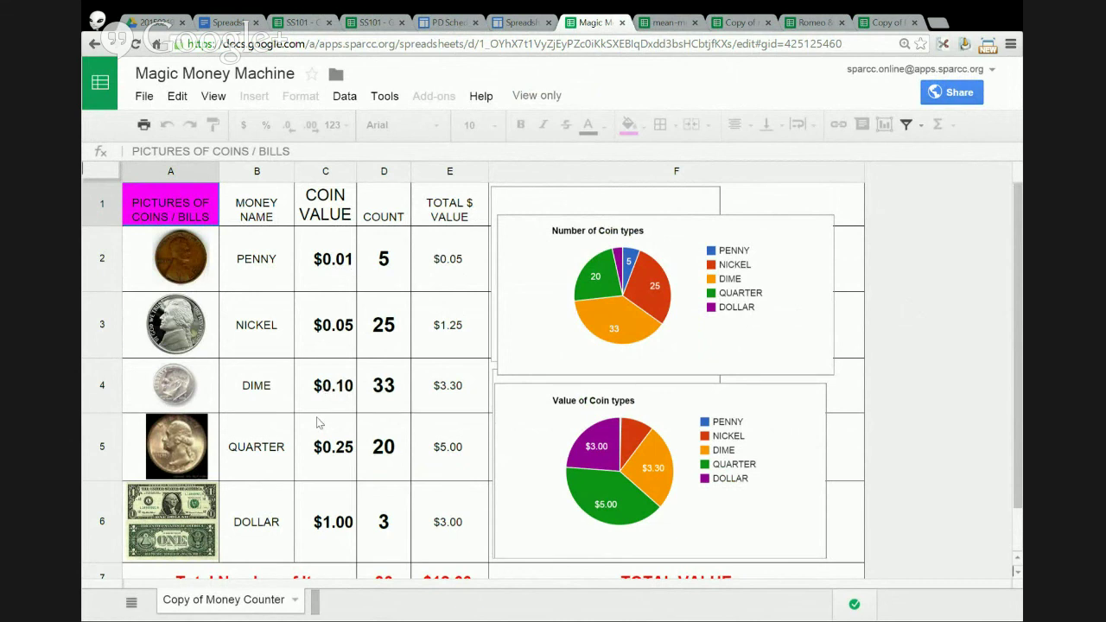
left_click_drag(394, 259, 383, 521)
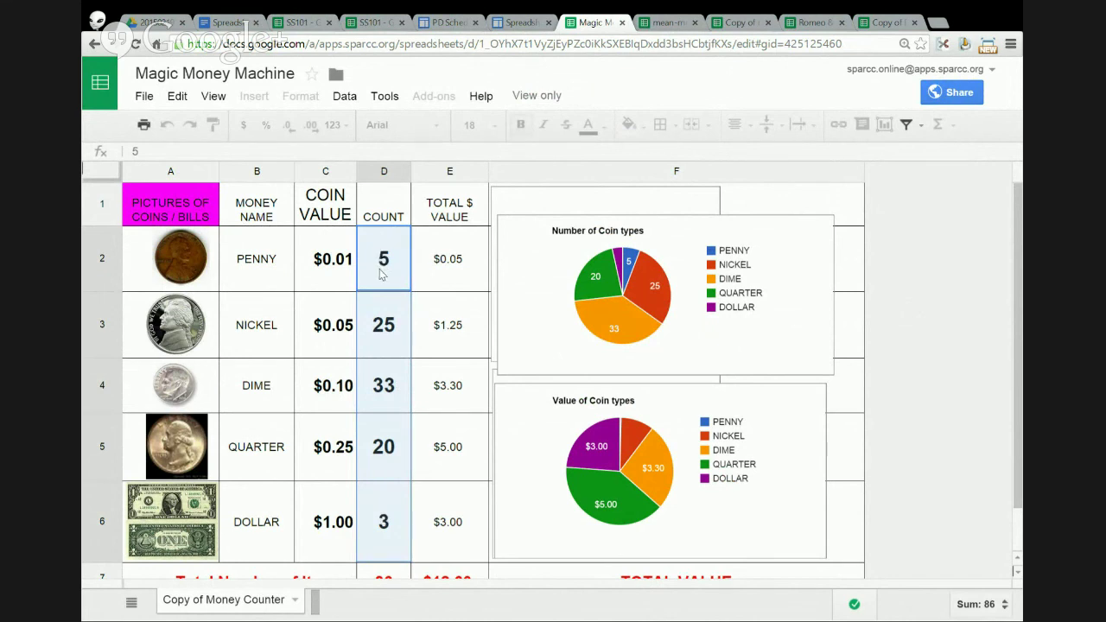
left_click_drag(383, 273, 385, 516)
left_click(380, 281)
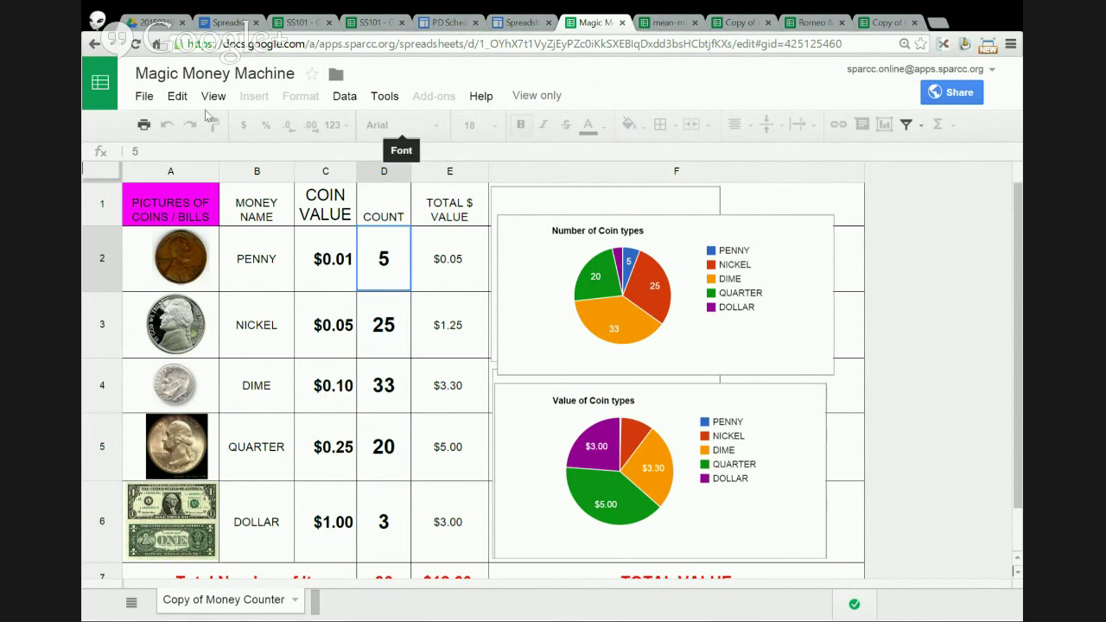
left_click(144, 96)
- Make an editable copy of Magic Money Machine with its default name
left_click(192, 233)
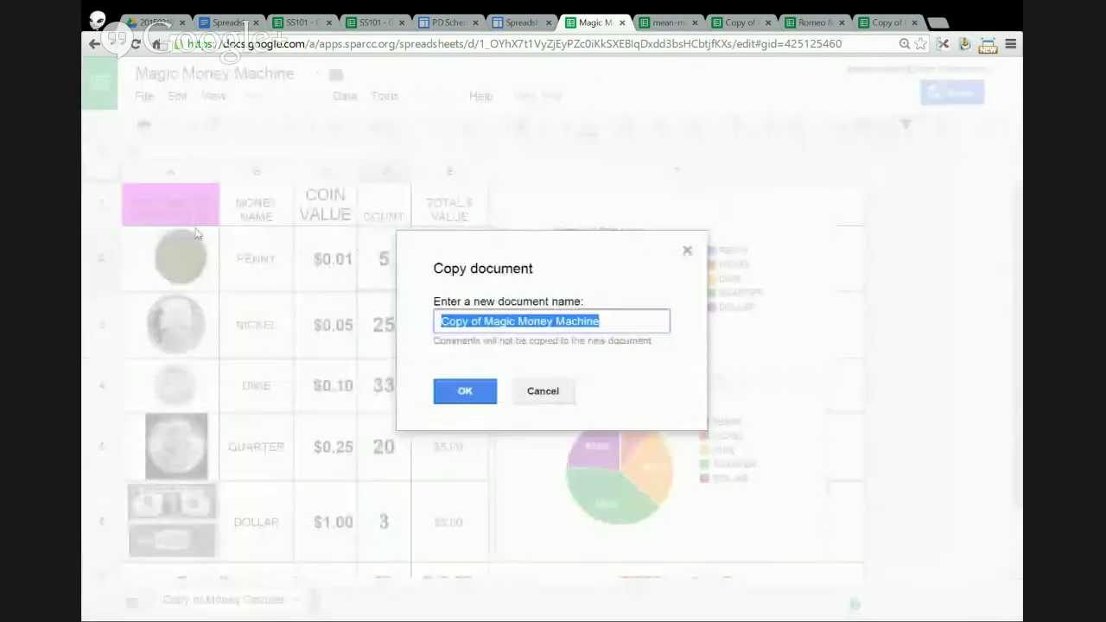
left_click(480, 393)
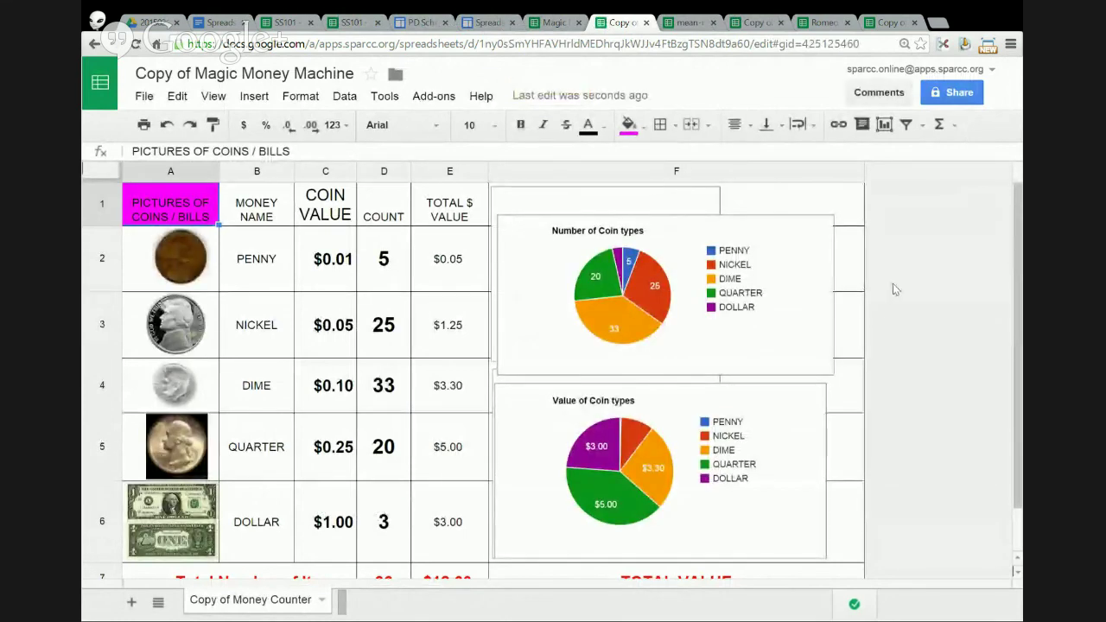
scroll(881, 290, "down", 3)
- Zoom out to fit the table and clear the coin counts in D2:D6
left_click_drag(1008, 328, 1016, 257)
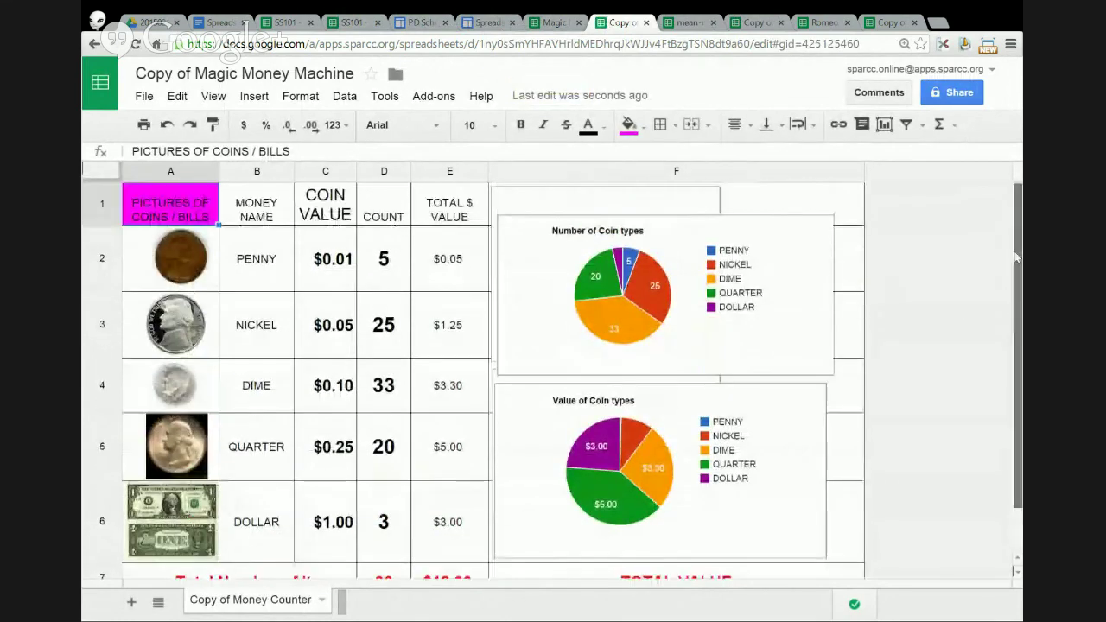
scroll(945, 271, "down", 1)
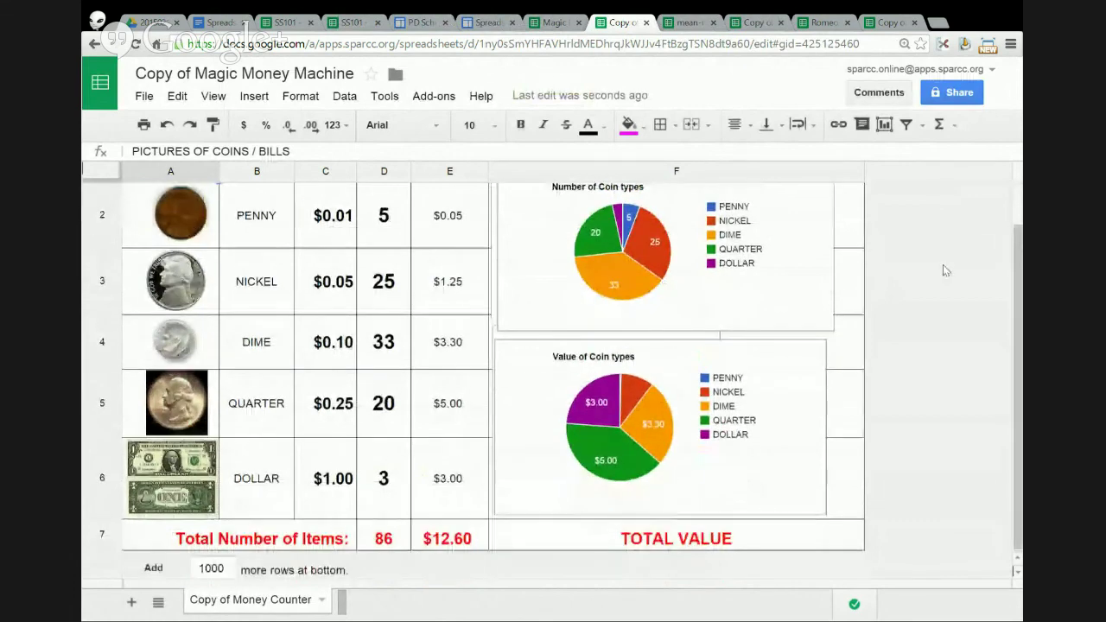
scroll(945, 270, "down", 1)
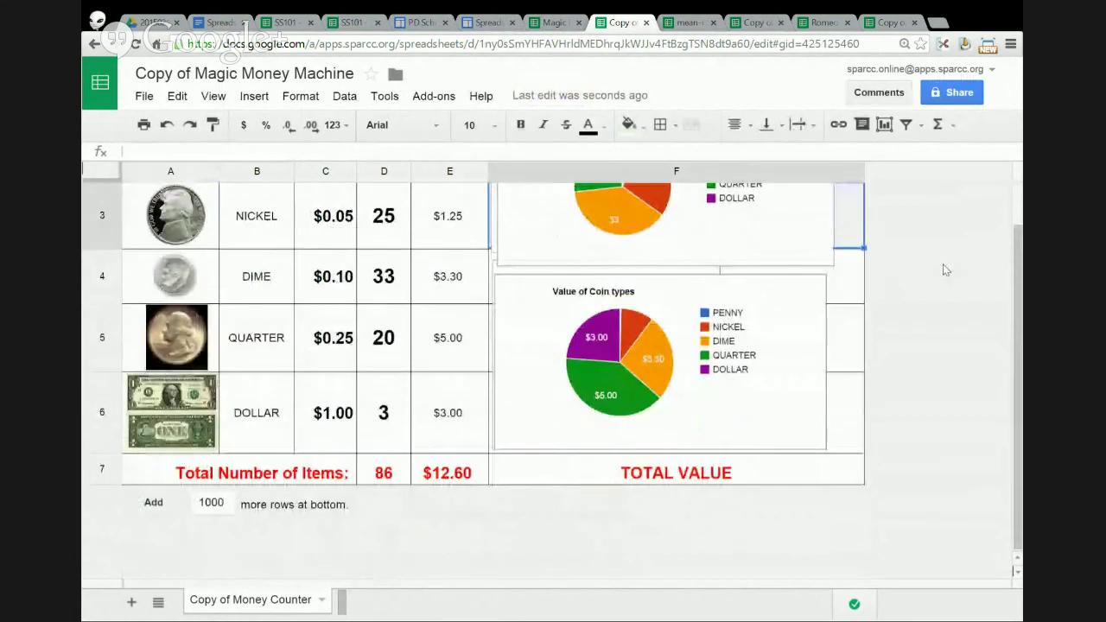
left_click_drag(1018, 250, 1019, 212)
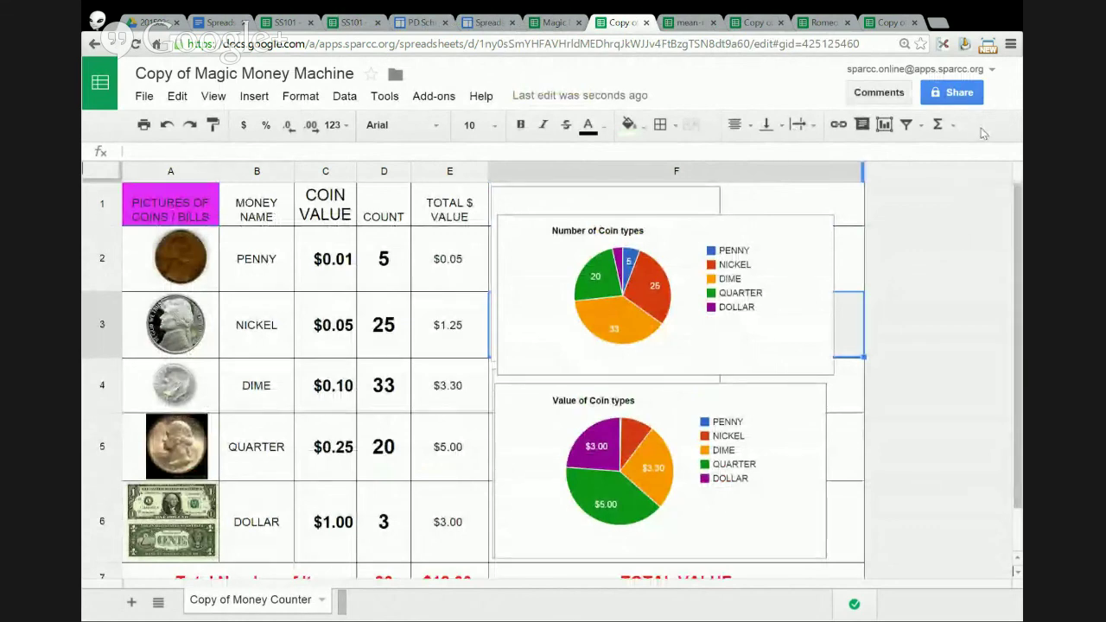
key("ctrl+minus")
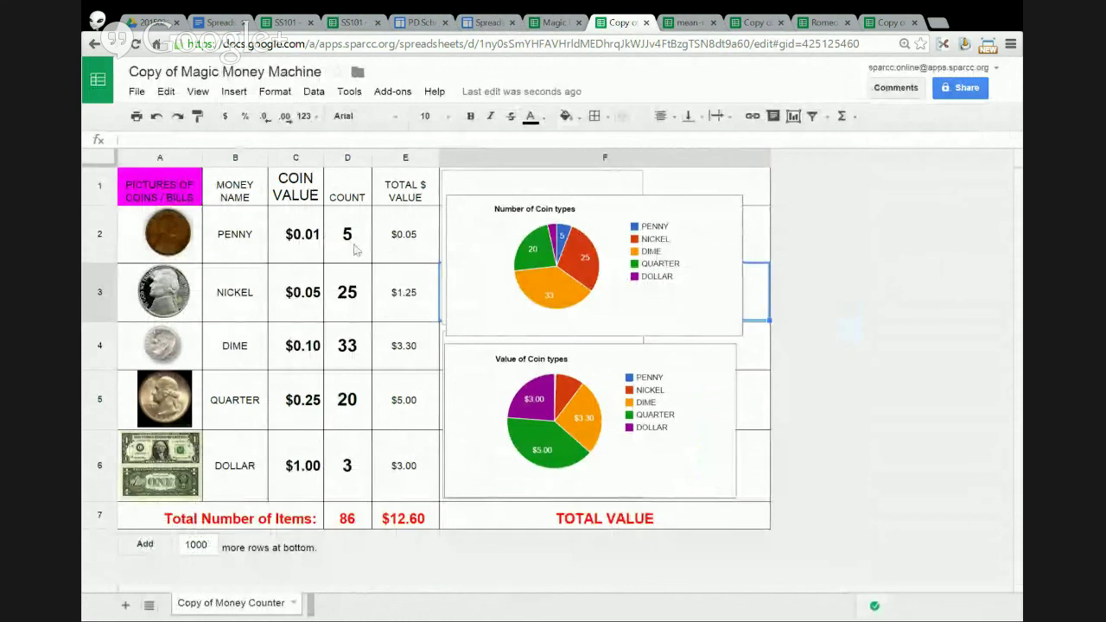
left_click_drag(353, 246, 348, 465)
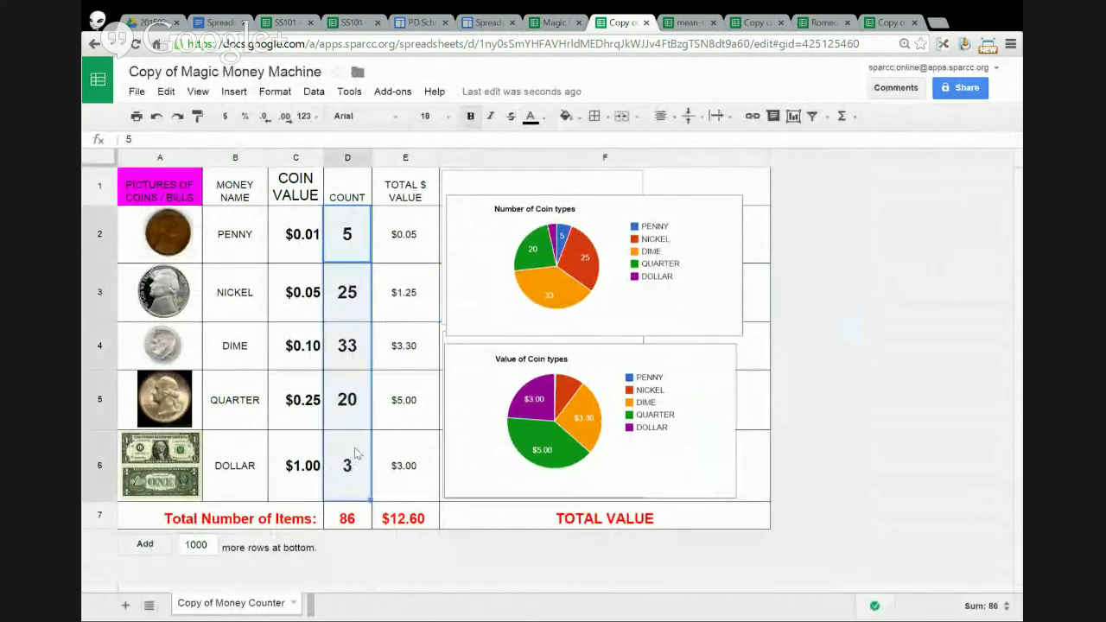
key("Delete")
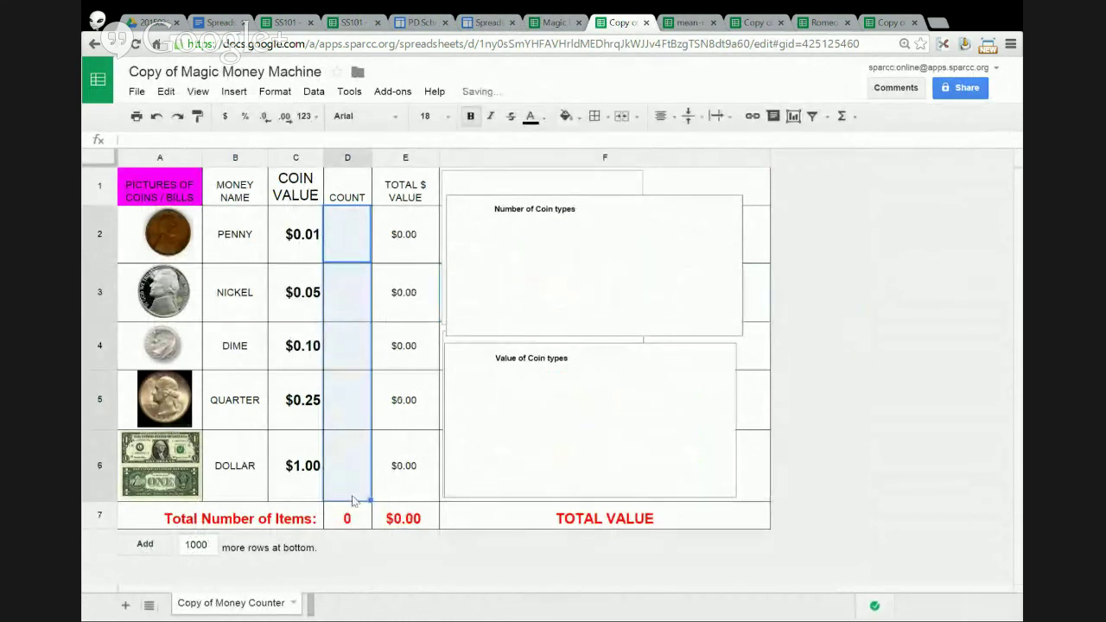
- Enter pennies 7, nickels 3, dimes 5, quarters 3 and dollars 1 in D2:D6
left_click(349, 253)
type("7")
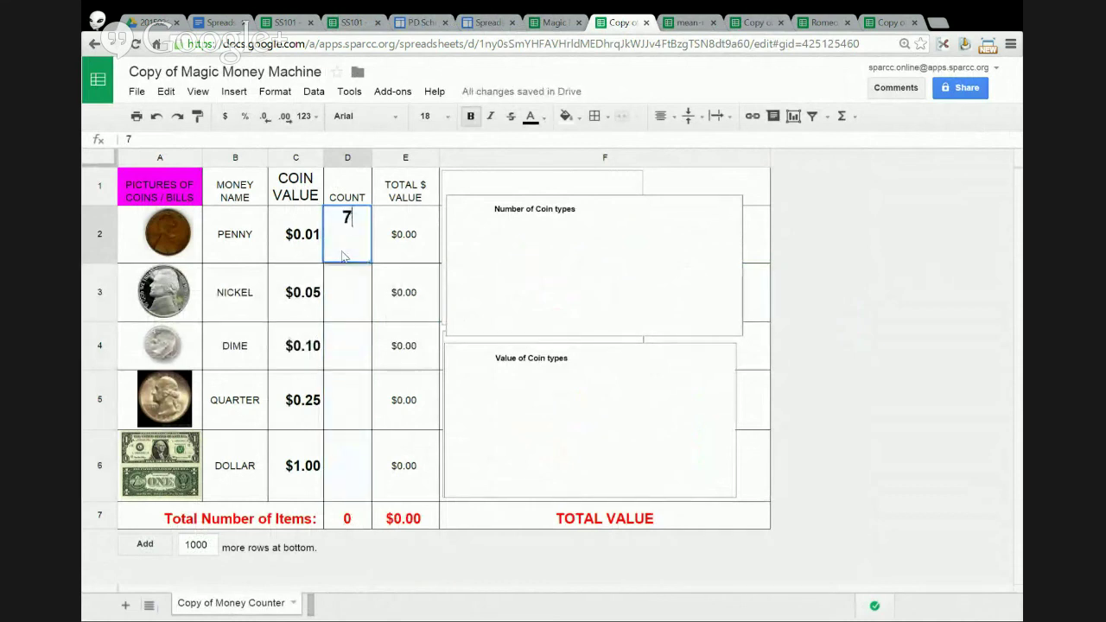
key("Return")
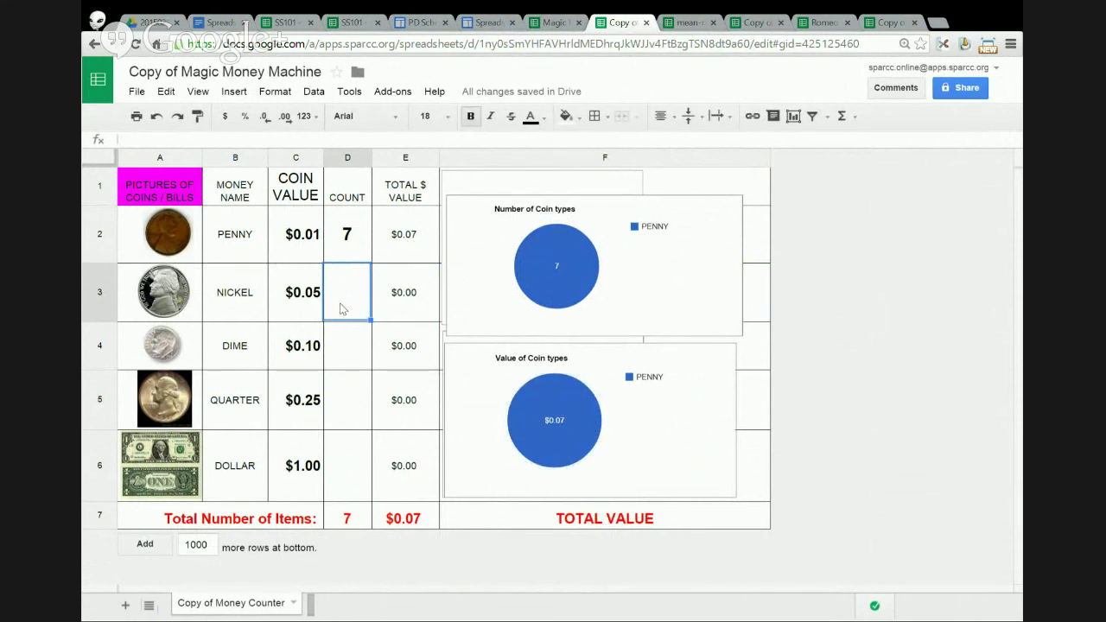
type("3")
key("Return")
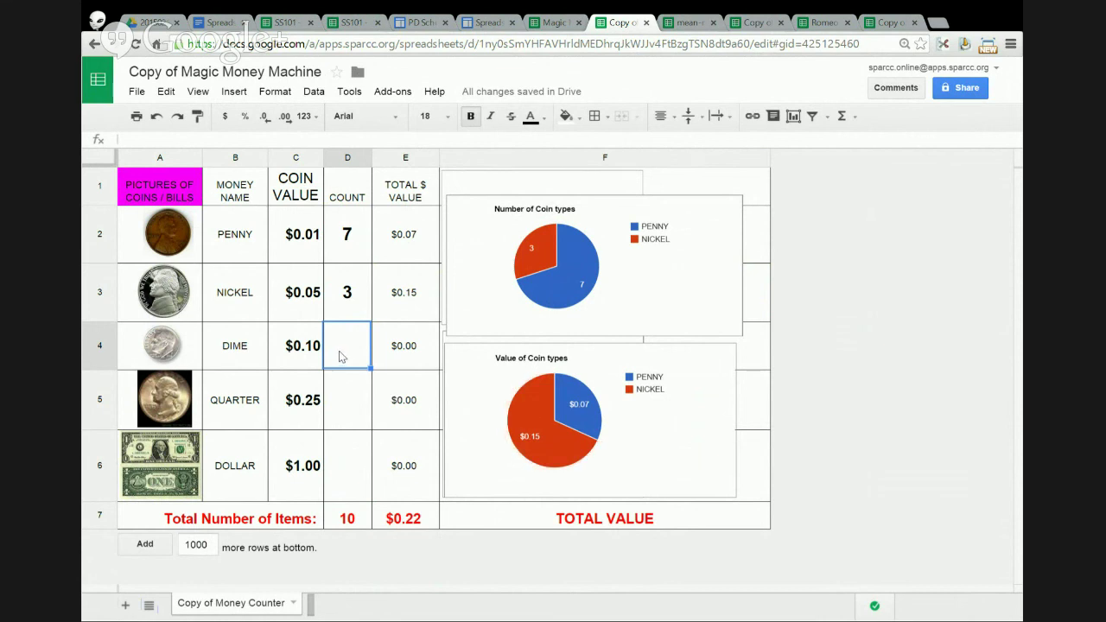
type("5")
key("Return")
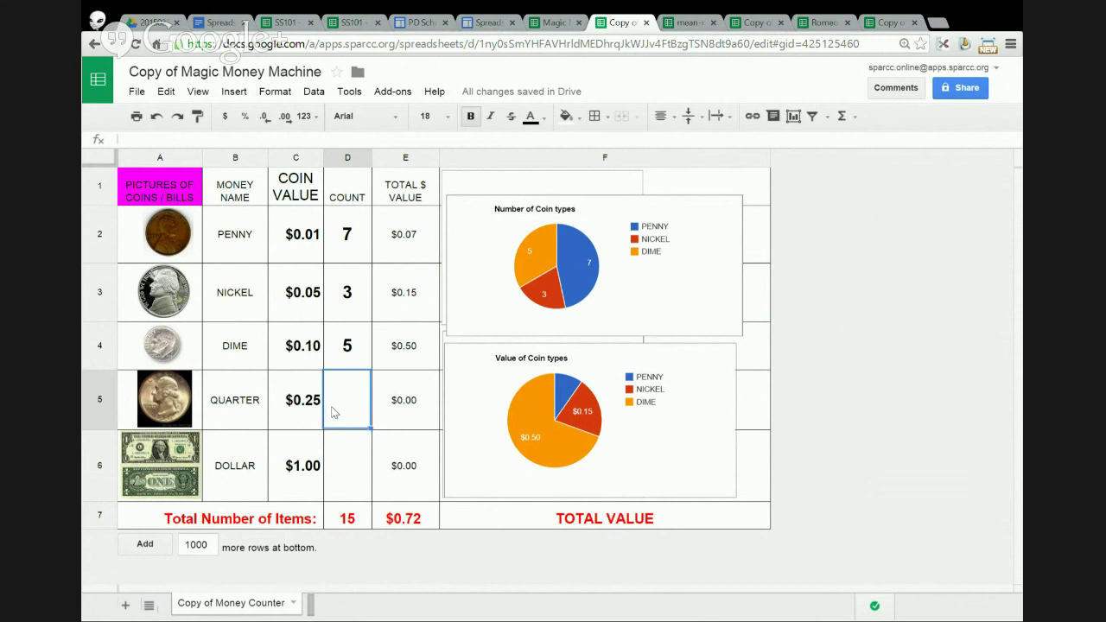
type("3")
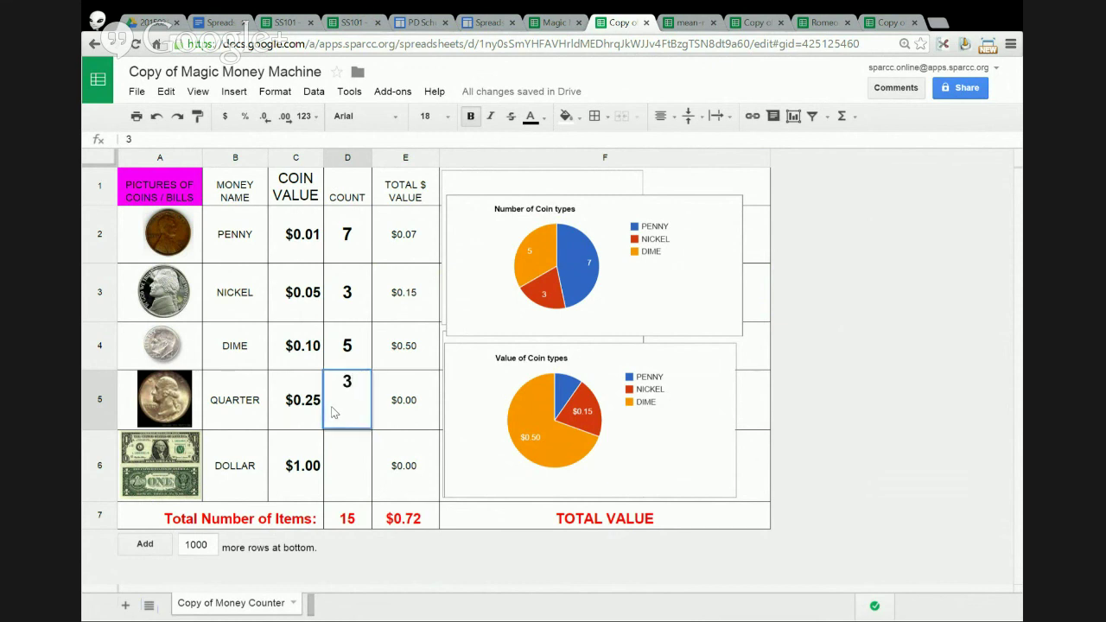
key("Return")
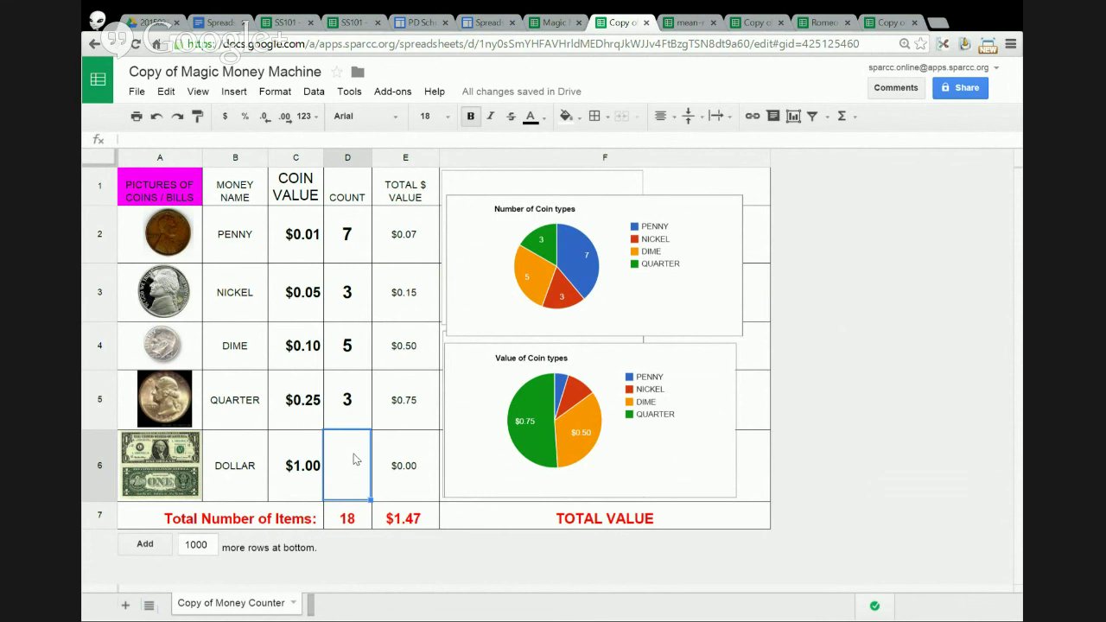
type("1")
key("Return")
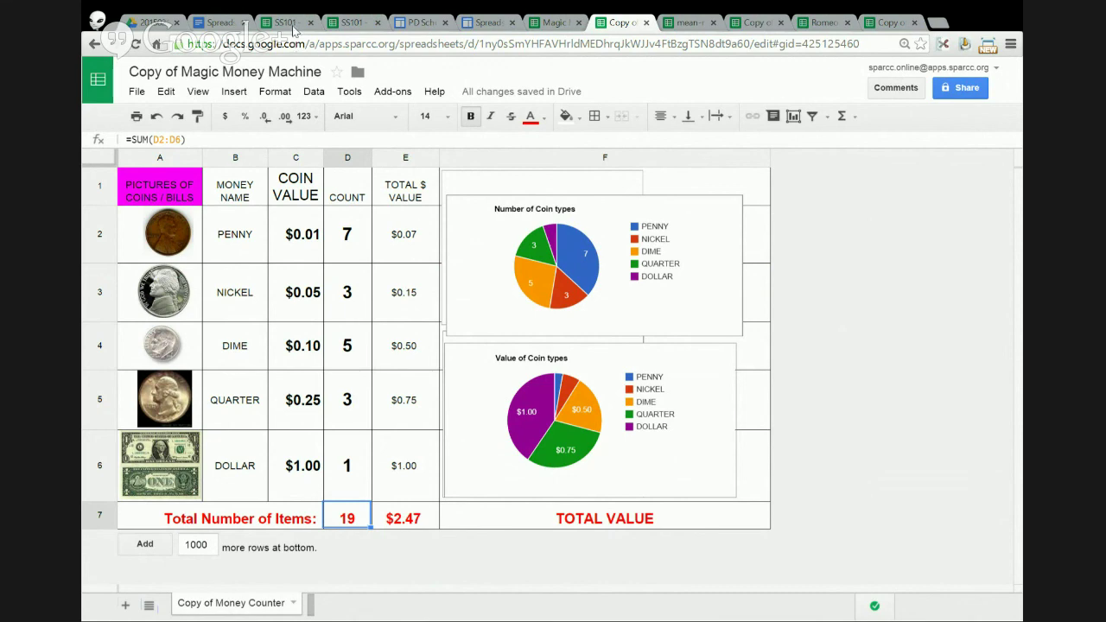
- From the PD Schedule page, open and browse the Spreadsheets 101 webinar page
left_click(421, 24)
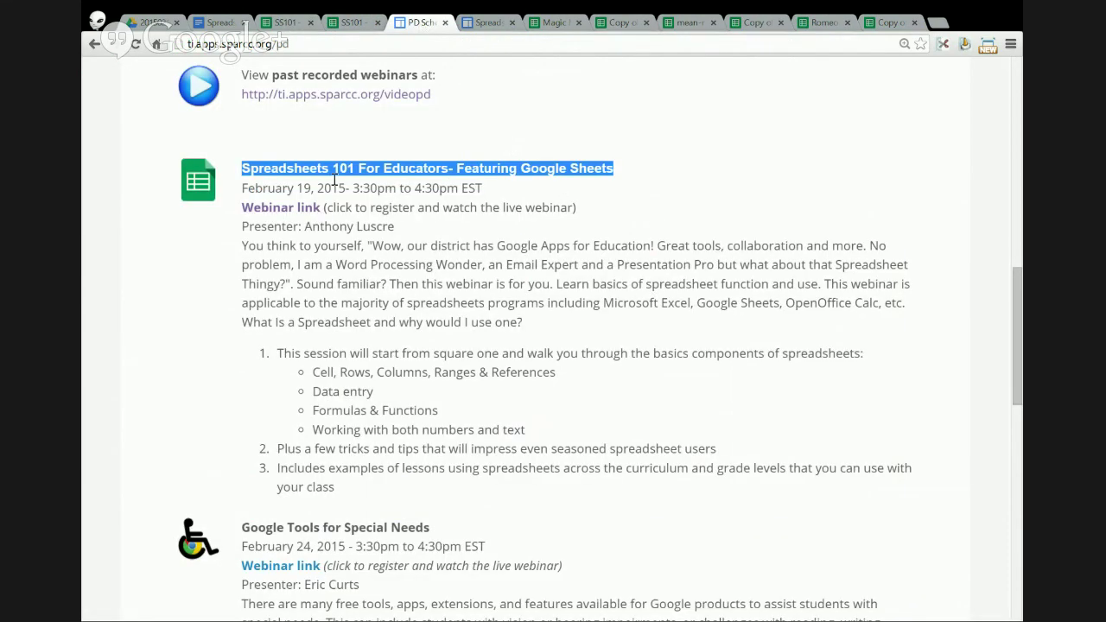
left_click(293, 210)
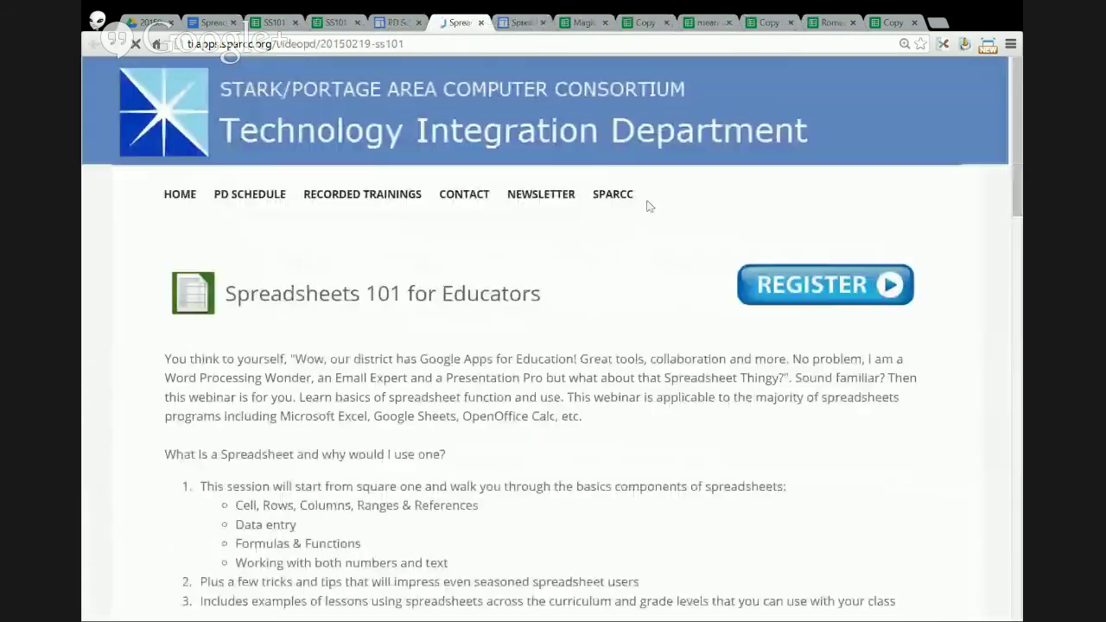
scroll(635, 223, "down", 10)
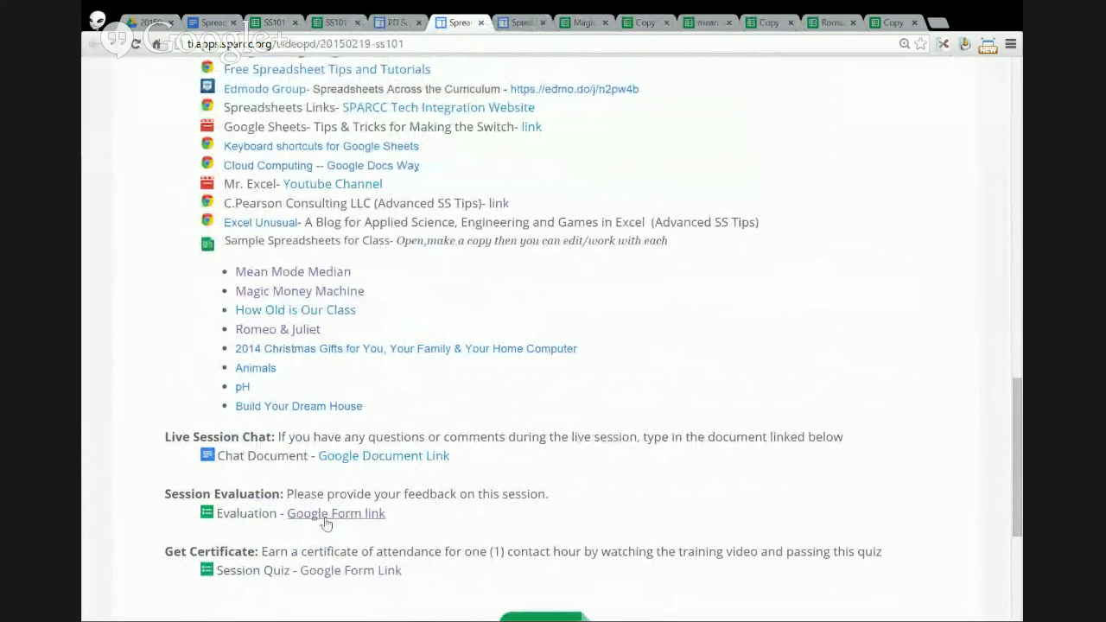
scroll(268, 519, "down", 1)
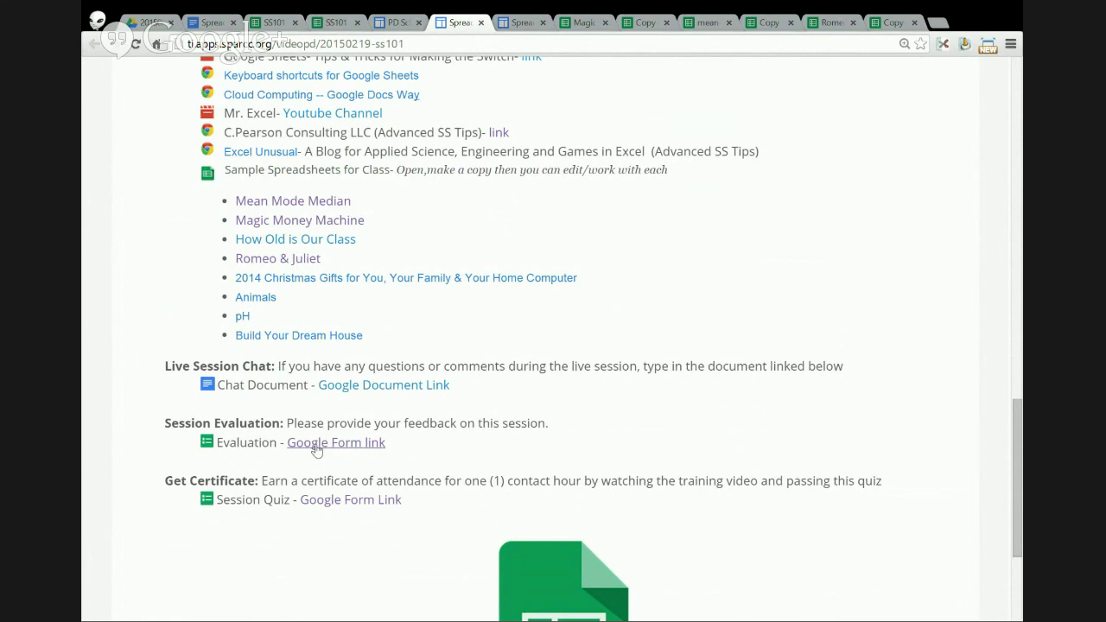
scroll(316, 449, "up", 10)
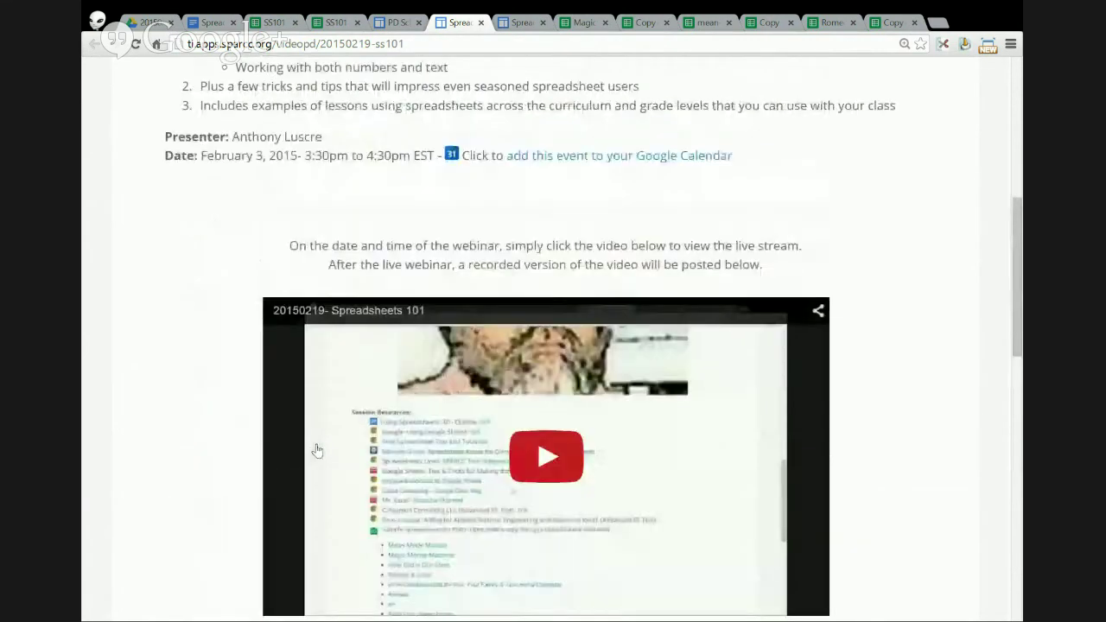
scroll(301, 415, "up", 4)
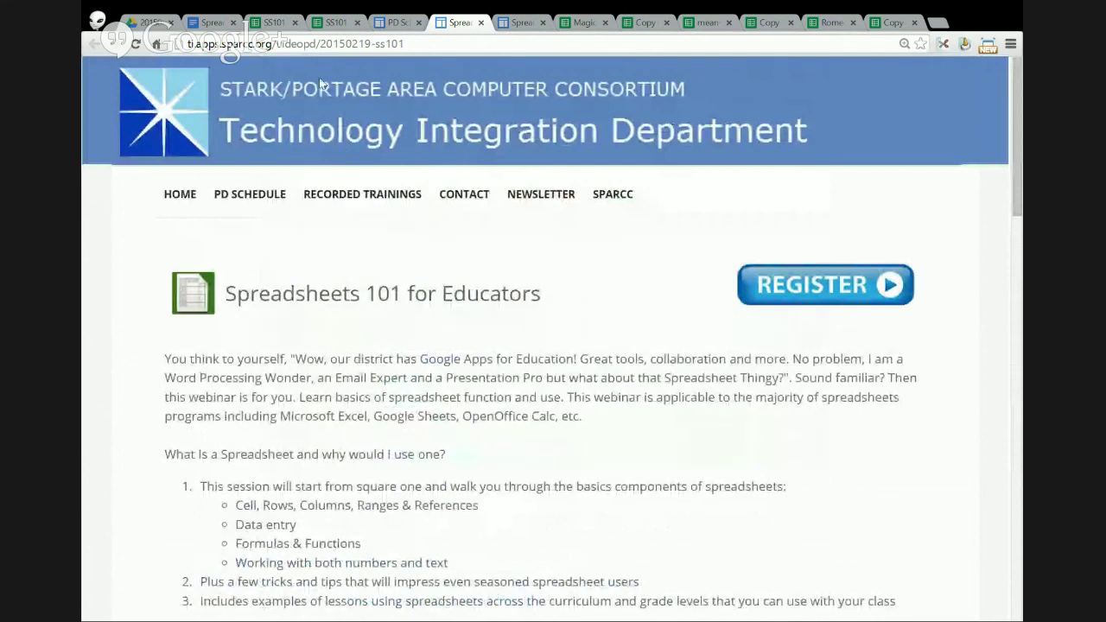
- Remove the page path from the web address to load the SPARCC home page
left_click_drag(275, 44, 431, 48)
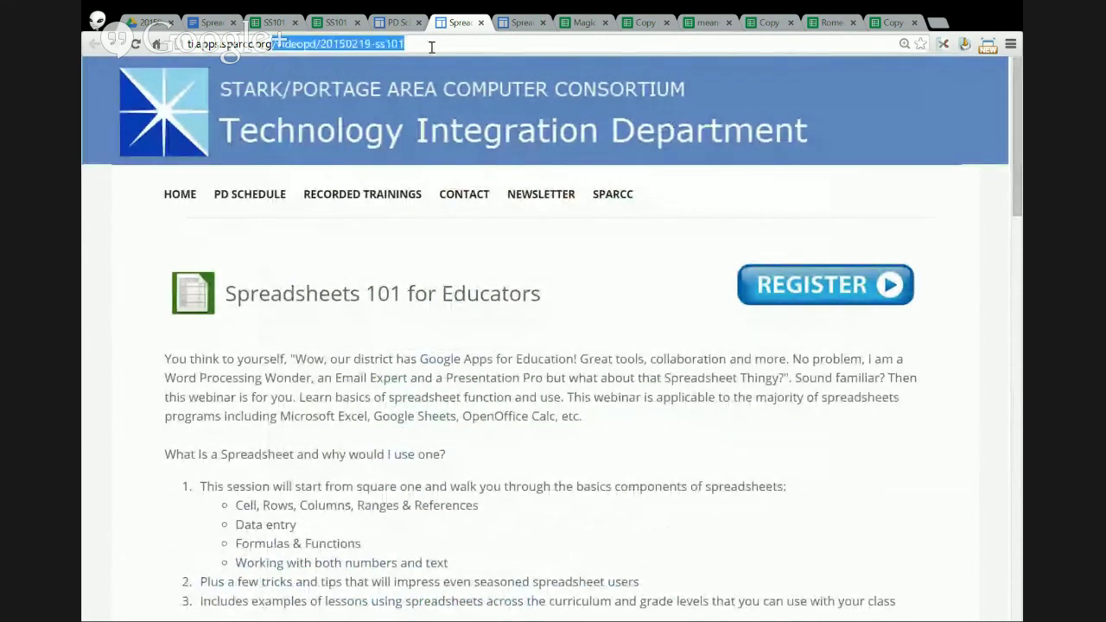
key("BackSpace")
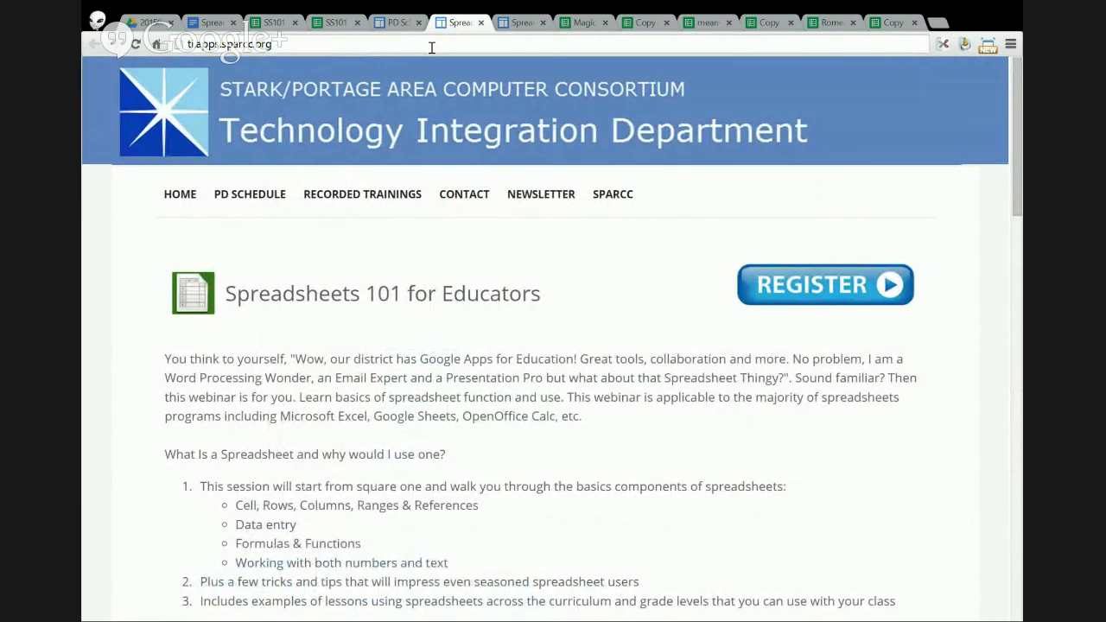
key("Return")
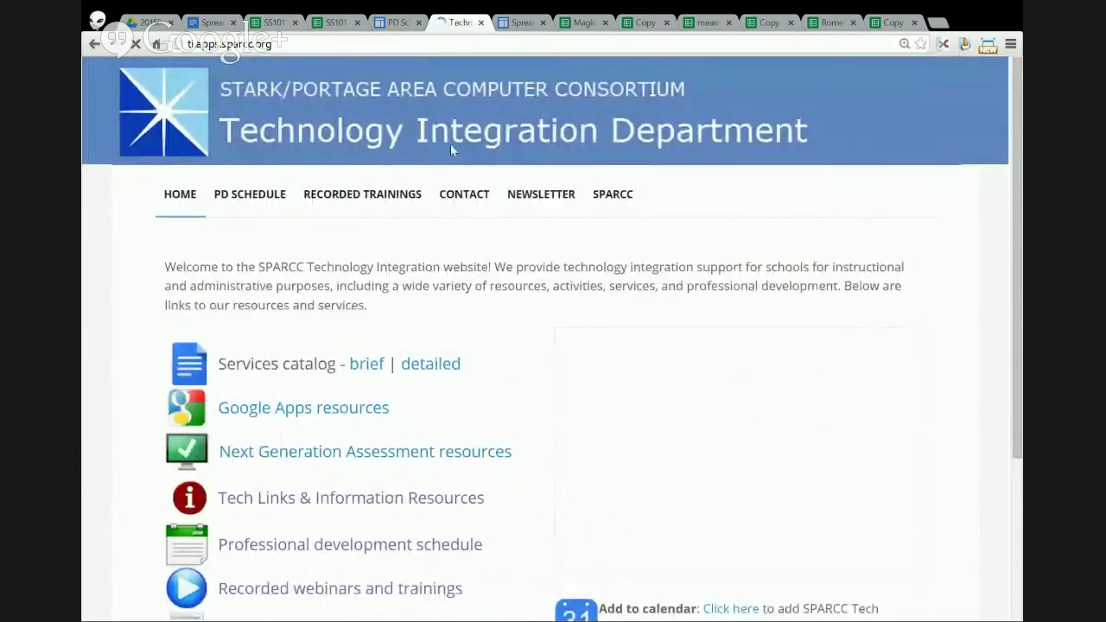
scroll(470, 341, "down", 1)
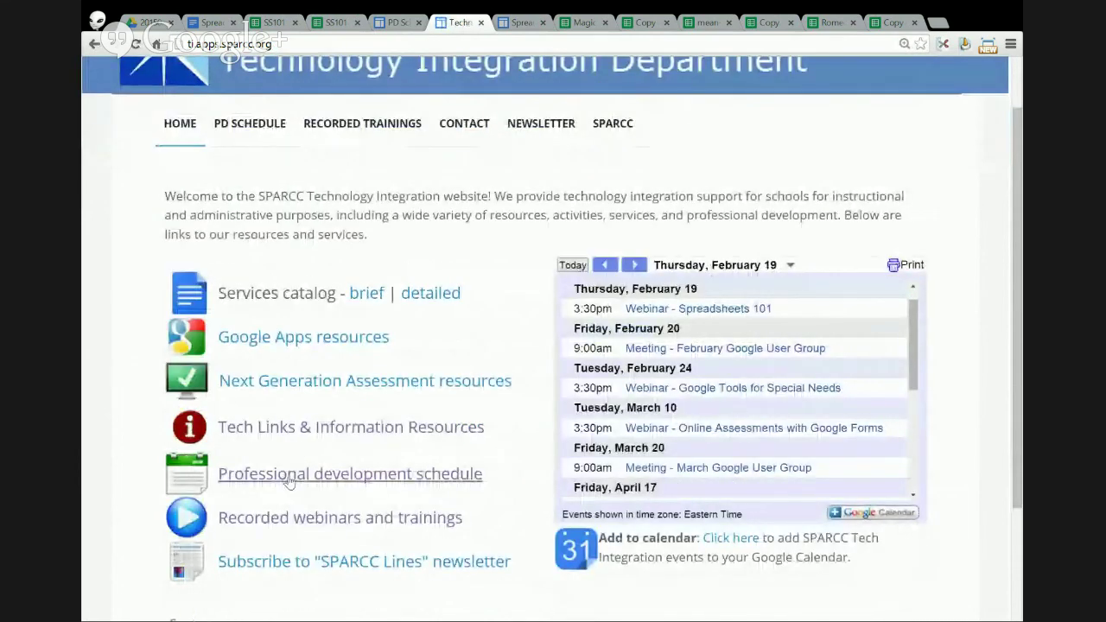